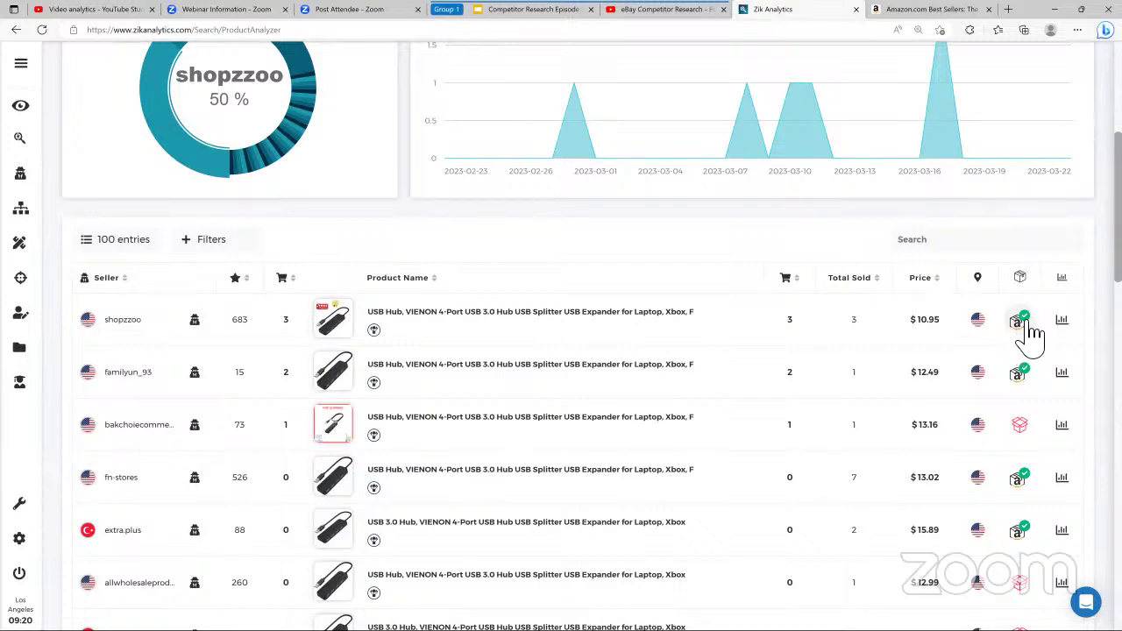
Step: Scan the sellers shopzzoo and familyun_93 from the USB hub results, returning to the product analyzer list
click(195, 320)
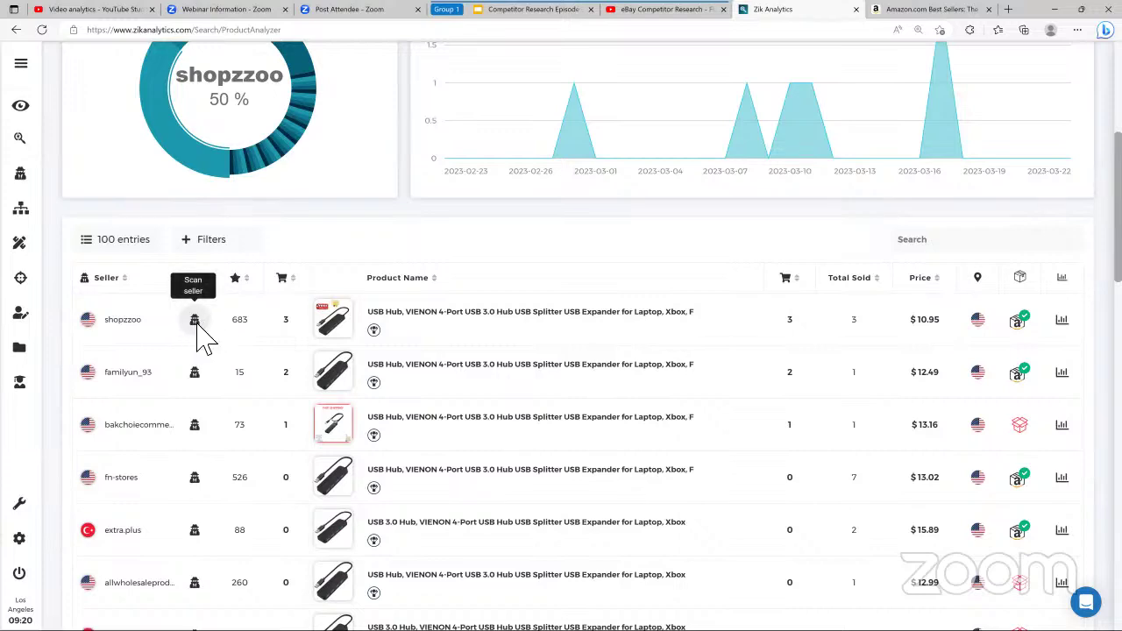
click(696, 10)
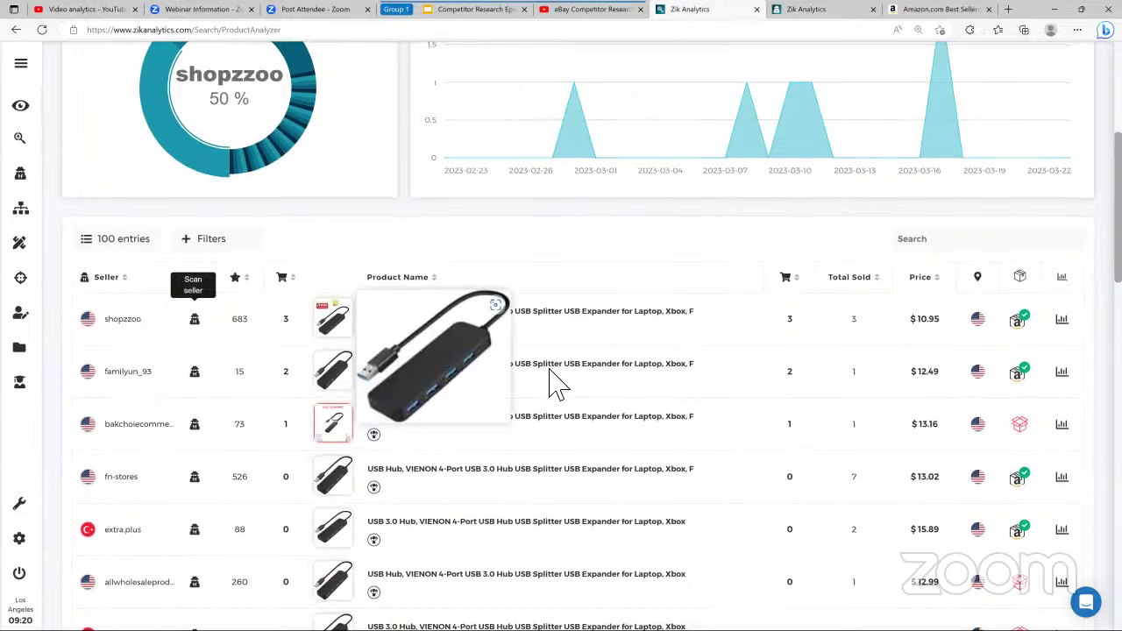
scroll(483, 383, down, 1)
click(193, 287)
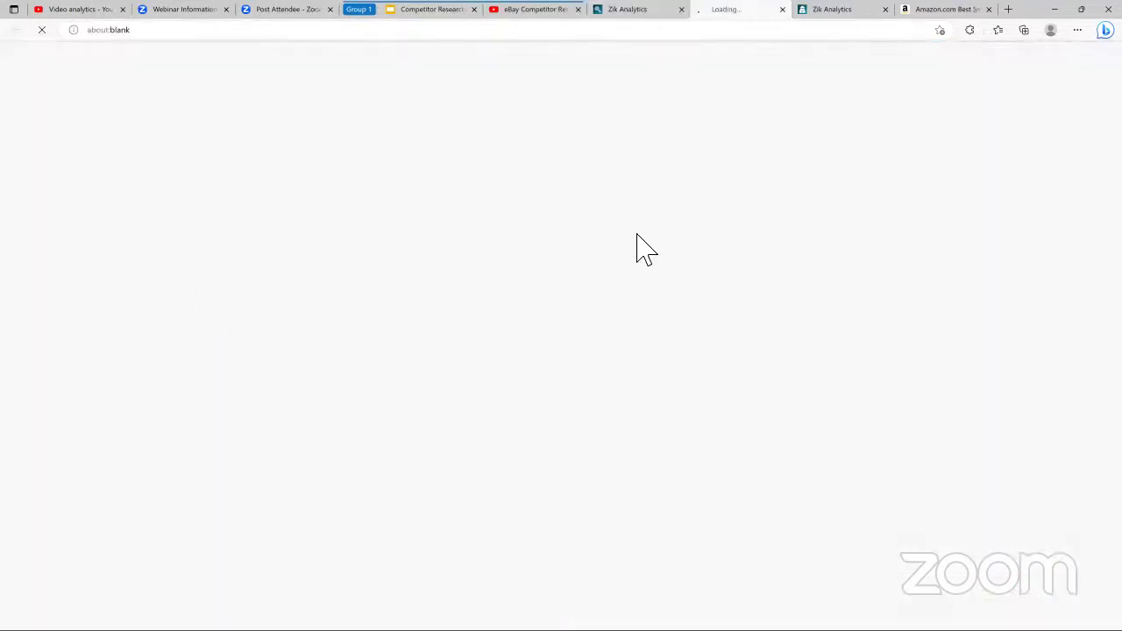
click(625, 8)
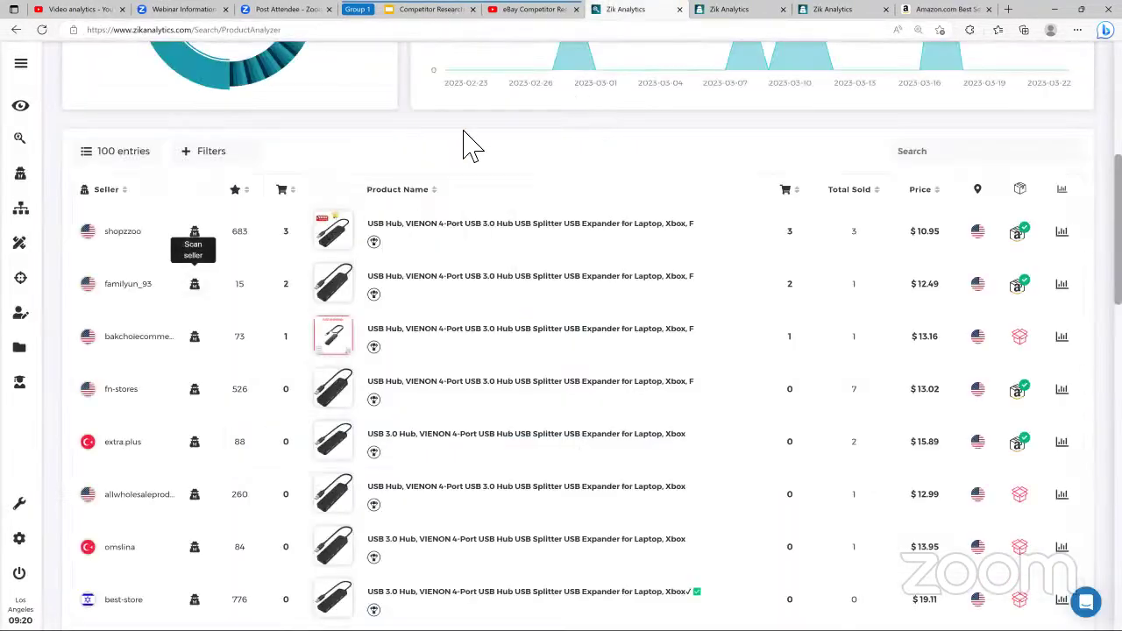
double_click(237, 233)
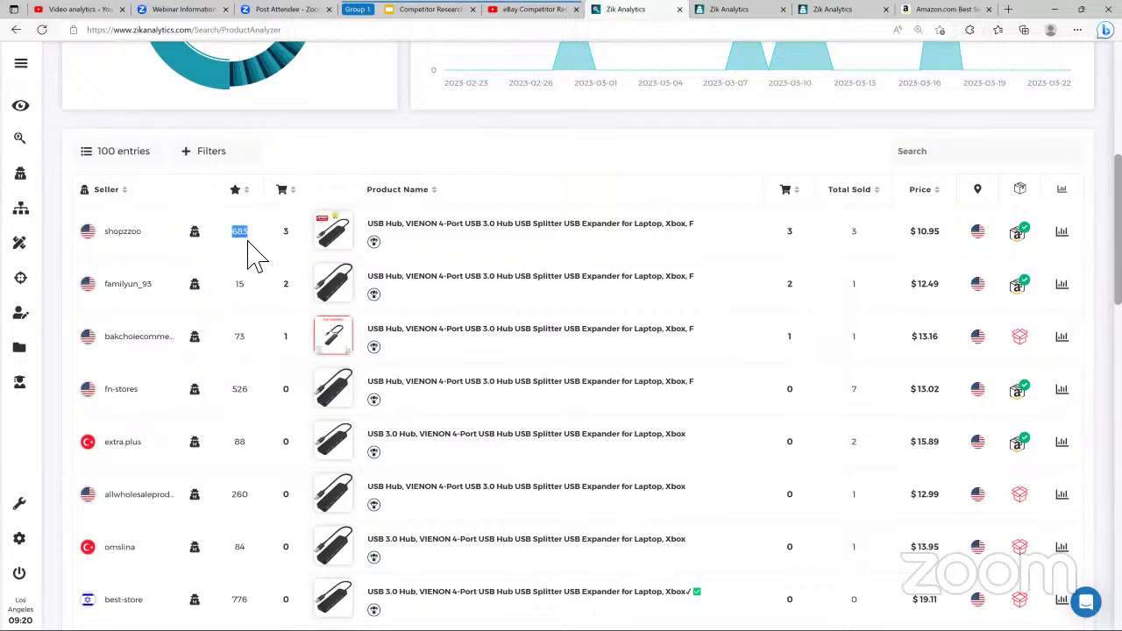
click(248, 239)
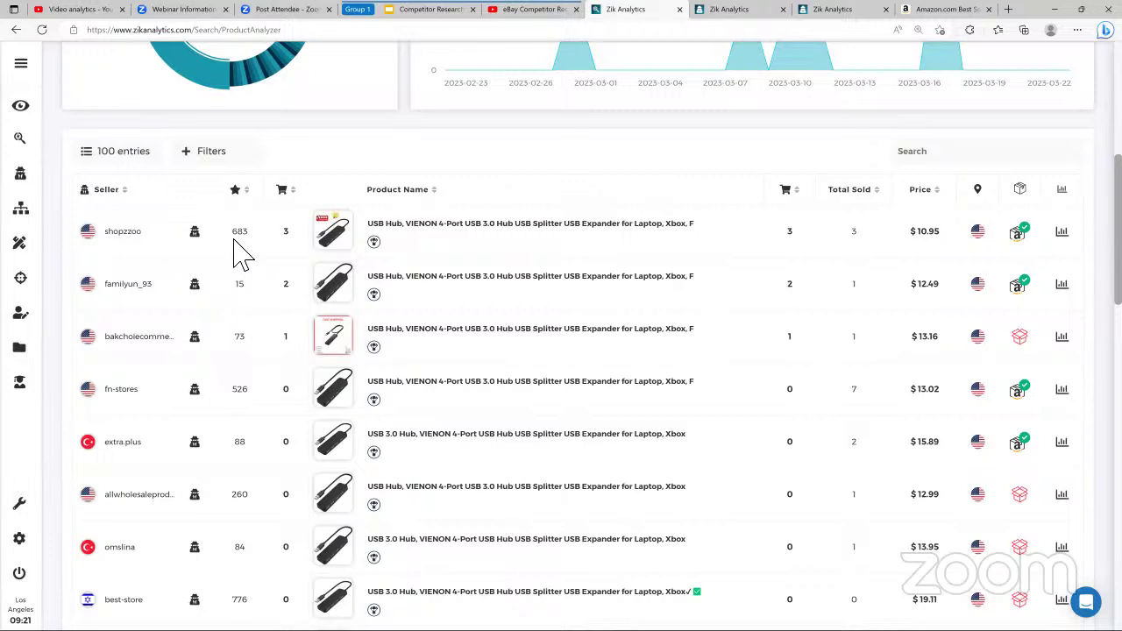
drag(232, 237, 259, 245)
click(243, 260)
drag(233, 288, 255, 296)
scroll(263, 324, down, 10)
scroll(398, 351, down, 4)
scroll(399, 351, up, 15)
scroll(399, 351, up, 1)
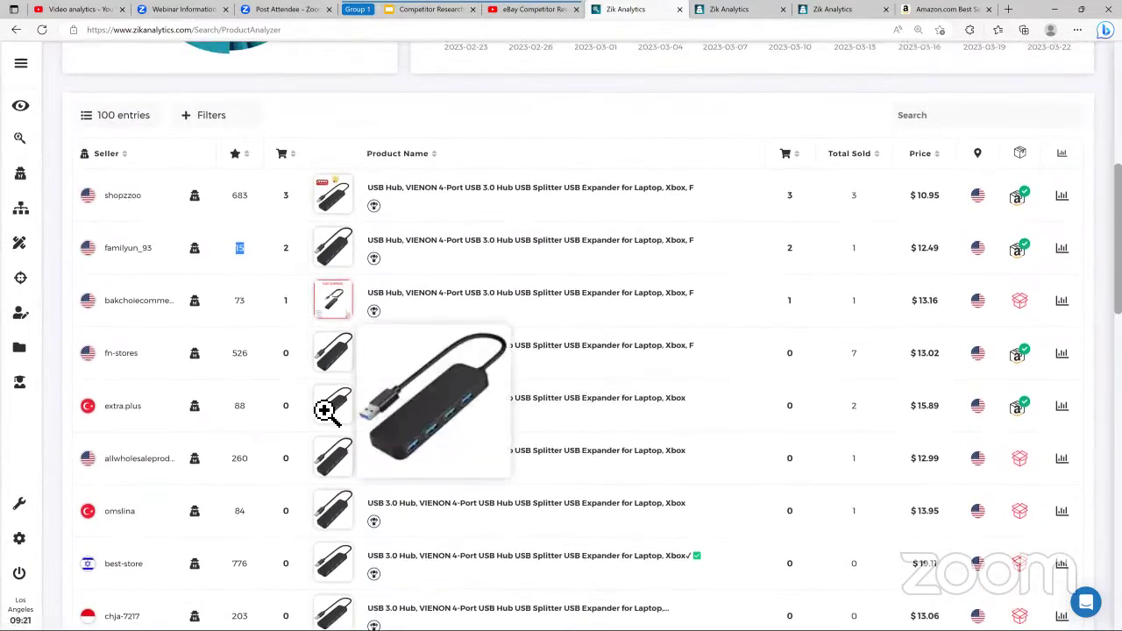
Step: Scan the seller fn-stores from the USB hub results and review its 30-day sale earnings
click(196, 354)
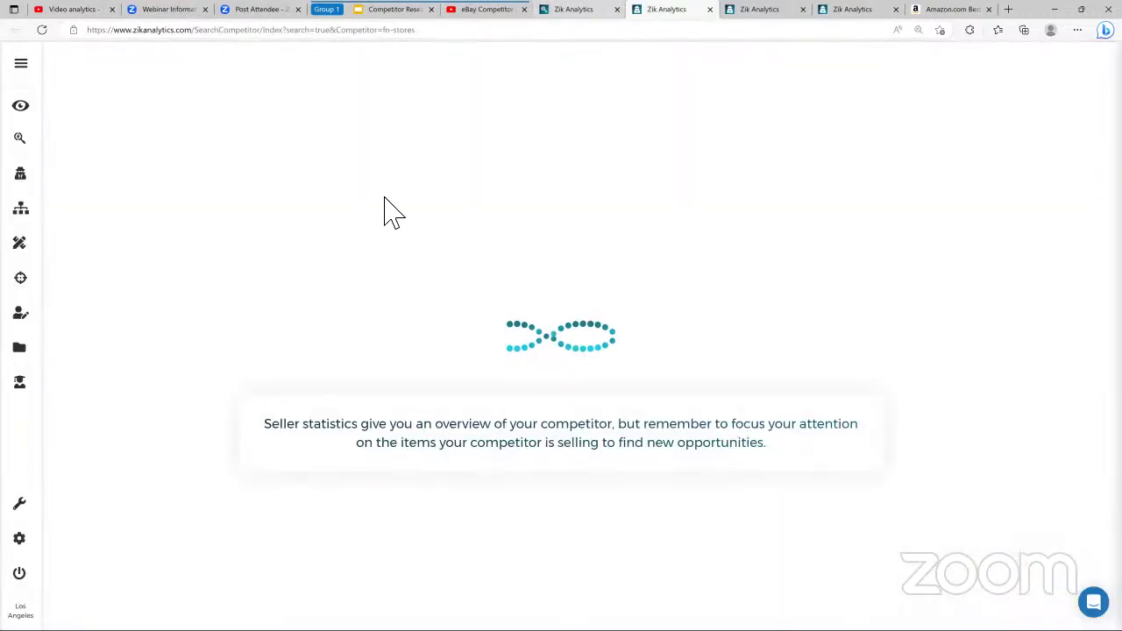
key(ctrl+shift+Tab)
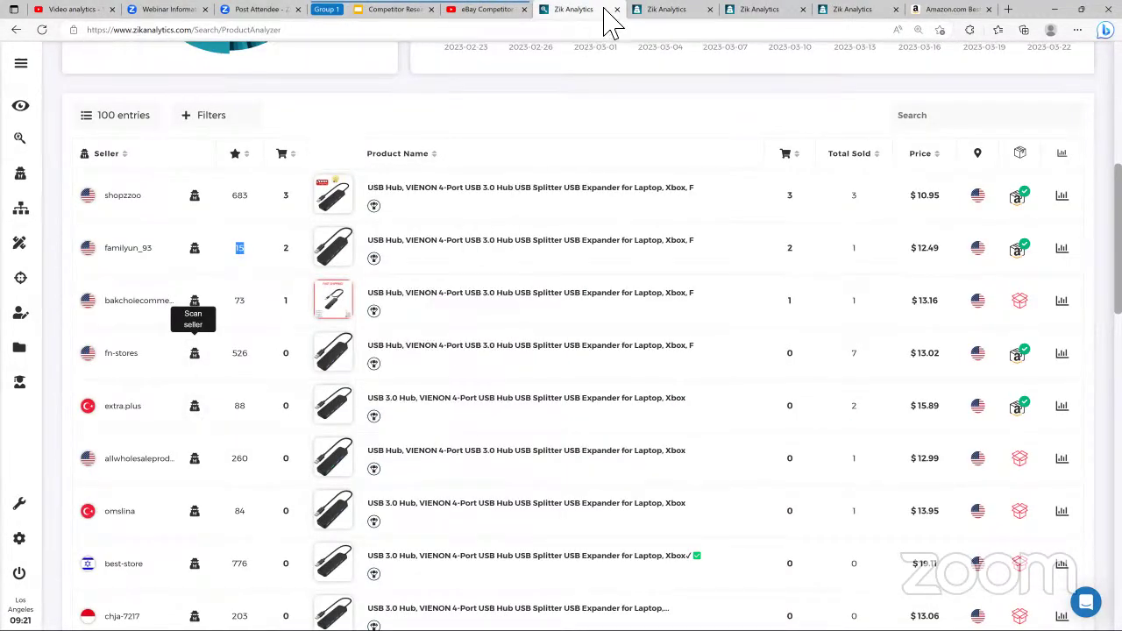
click(668, 10)
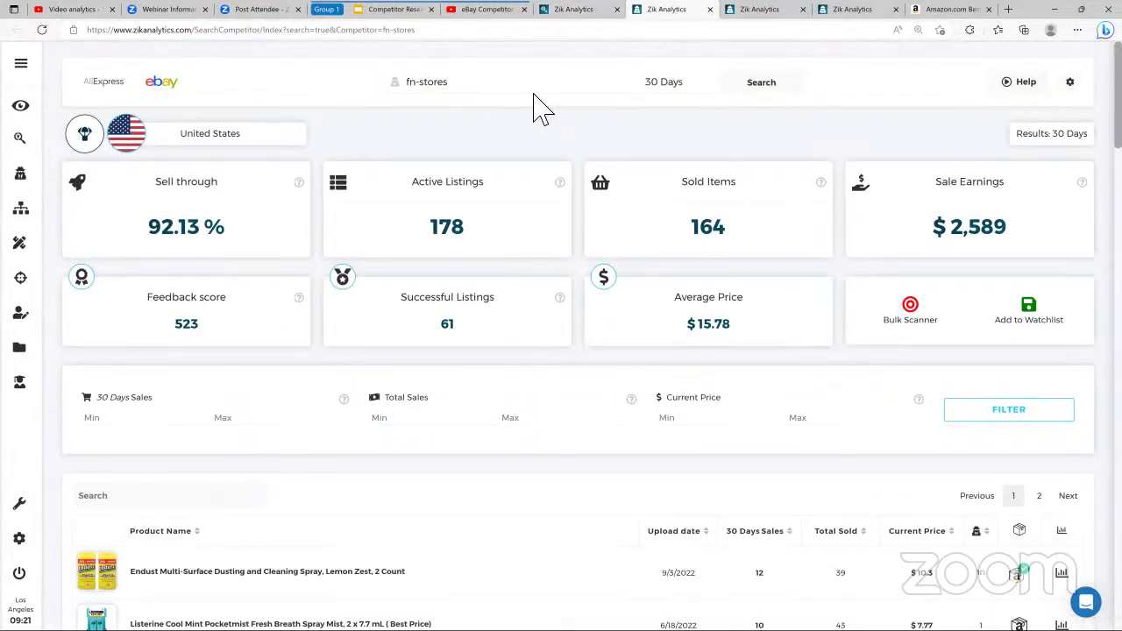
drag(929, 226, 1015, 239)
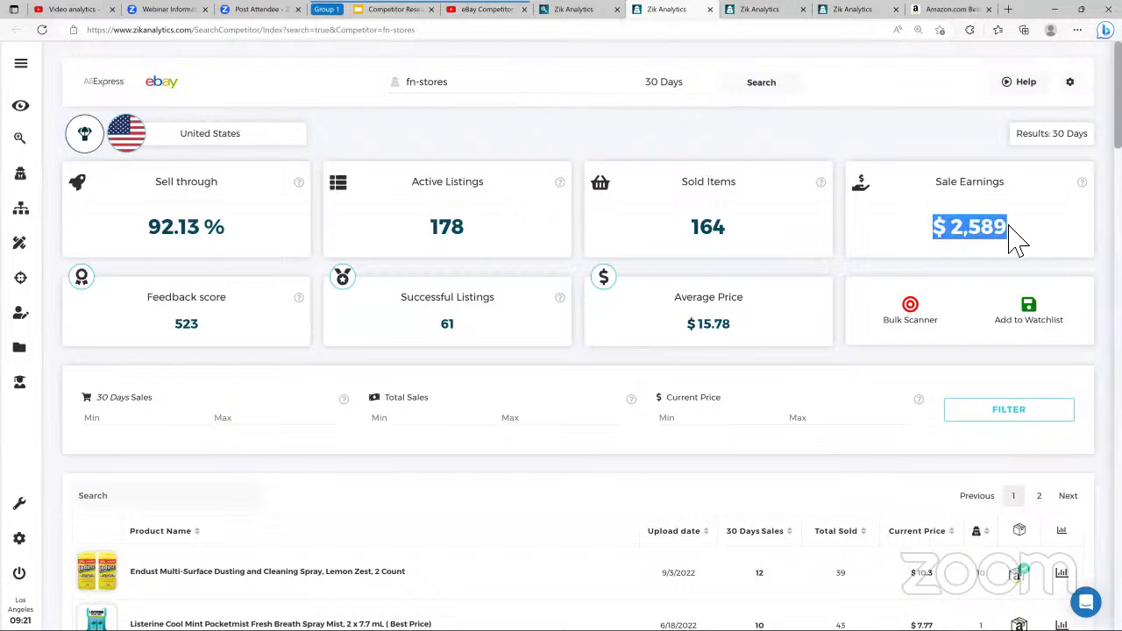
click(1013, 241)
drag(934, 229, 1013, 254)
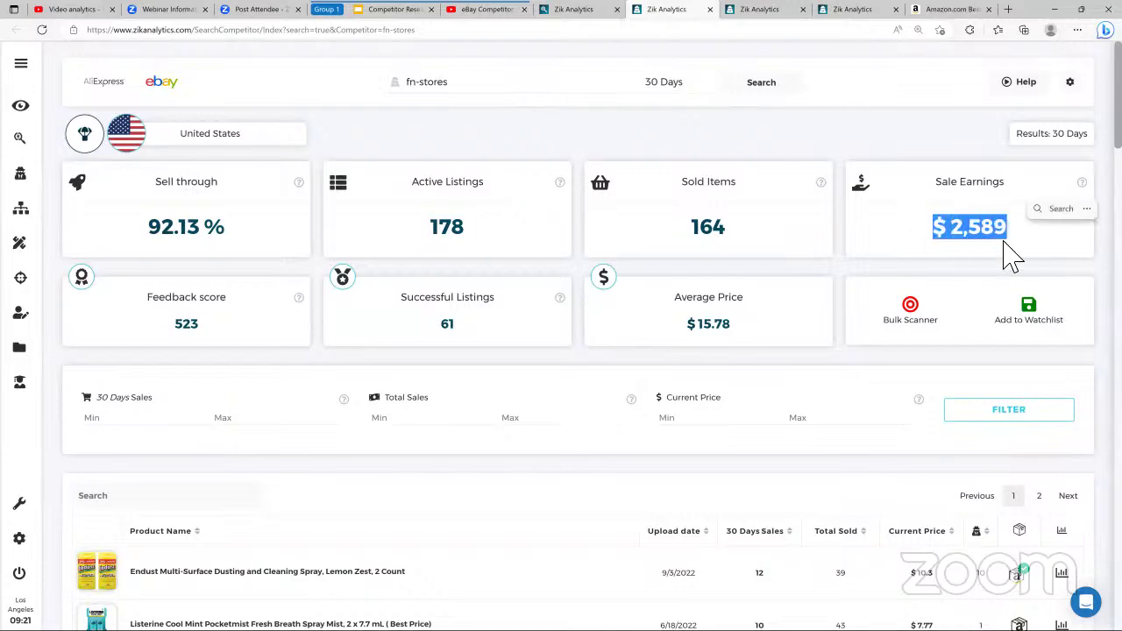
scroll(999, 256, down, 2)
scroll(999, 256, up, 2)
click(761, 10)
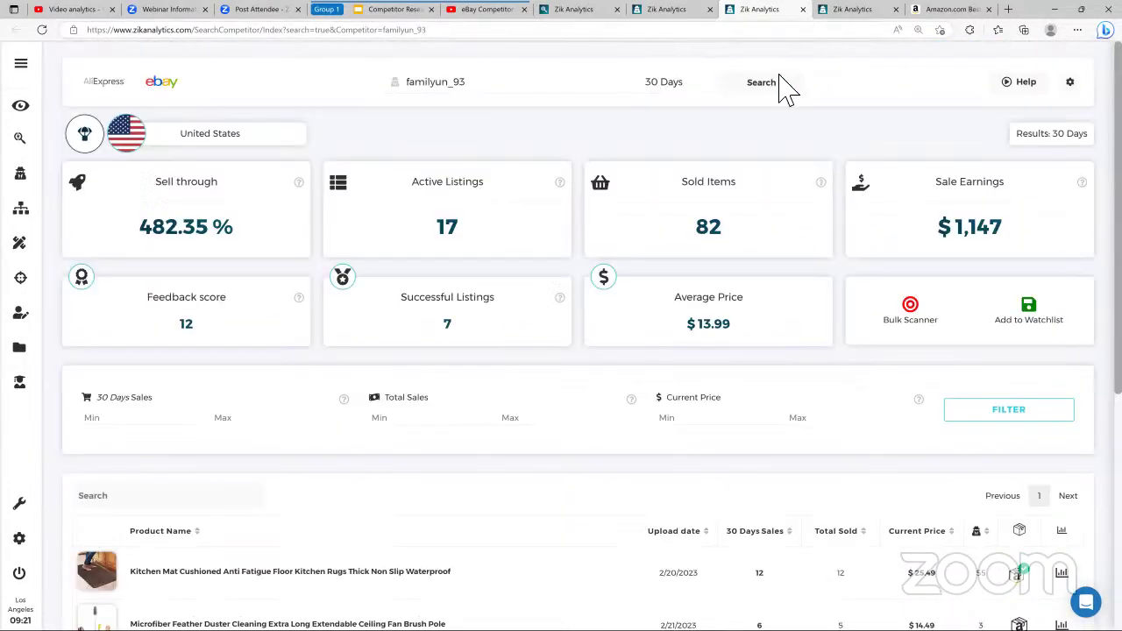
drag(178, 326, 195, 327)
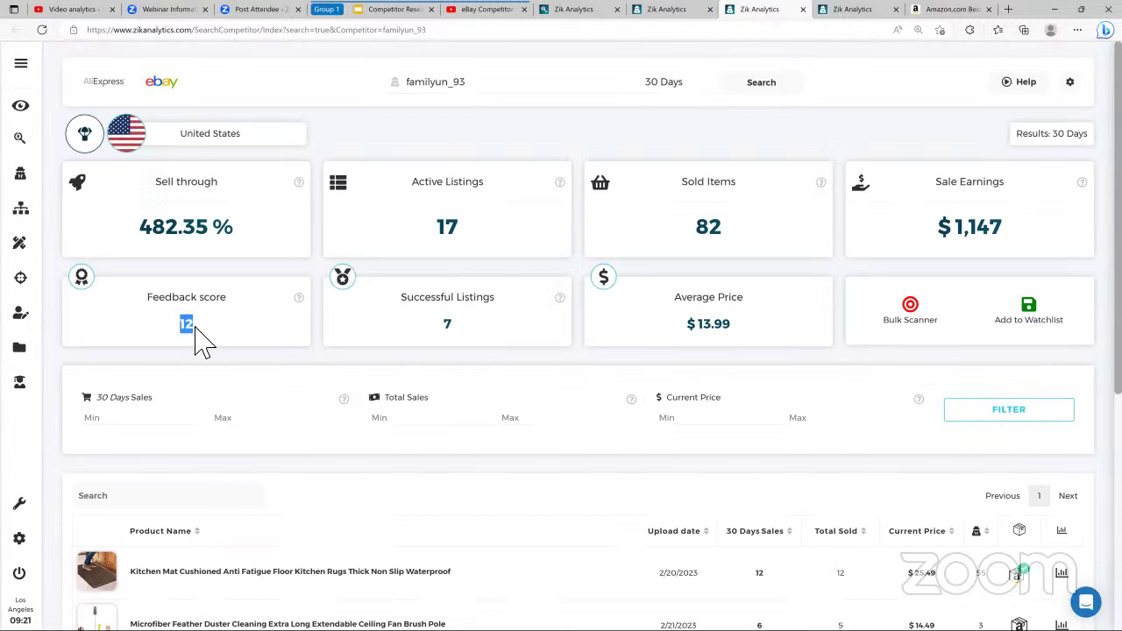
drag(876, 239, 1000, 233)
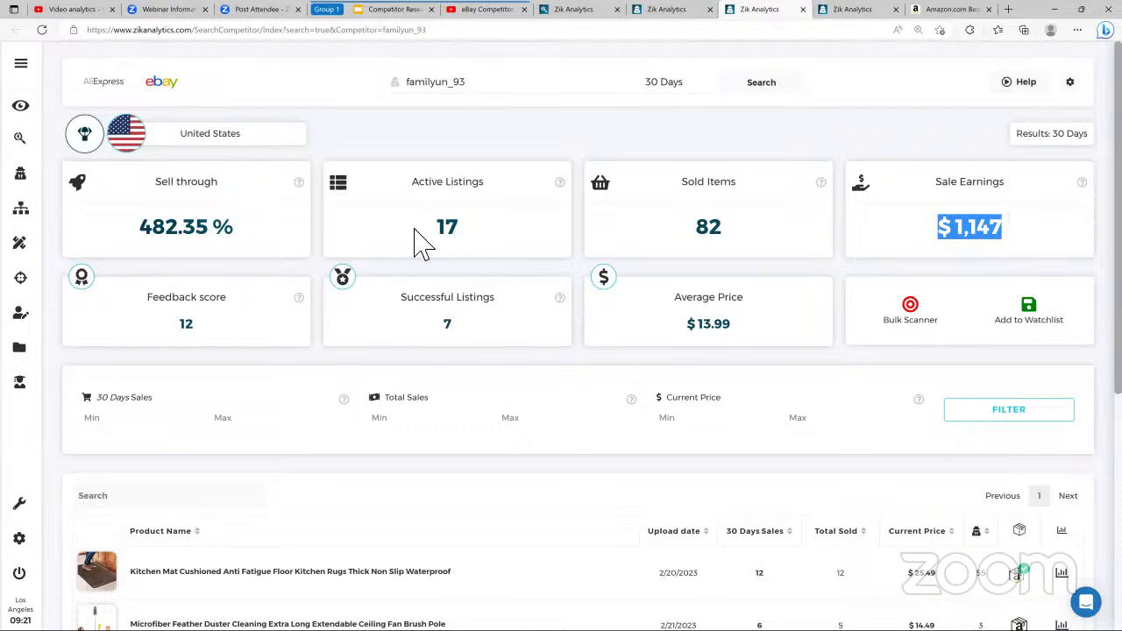
double_click(447, 227)
Step: Open the shopzzoo competitor report and examine its feedback score, listed products, sale earnings and sell-through rate
click(843, 11)
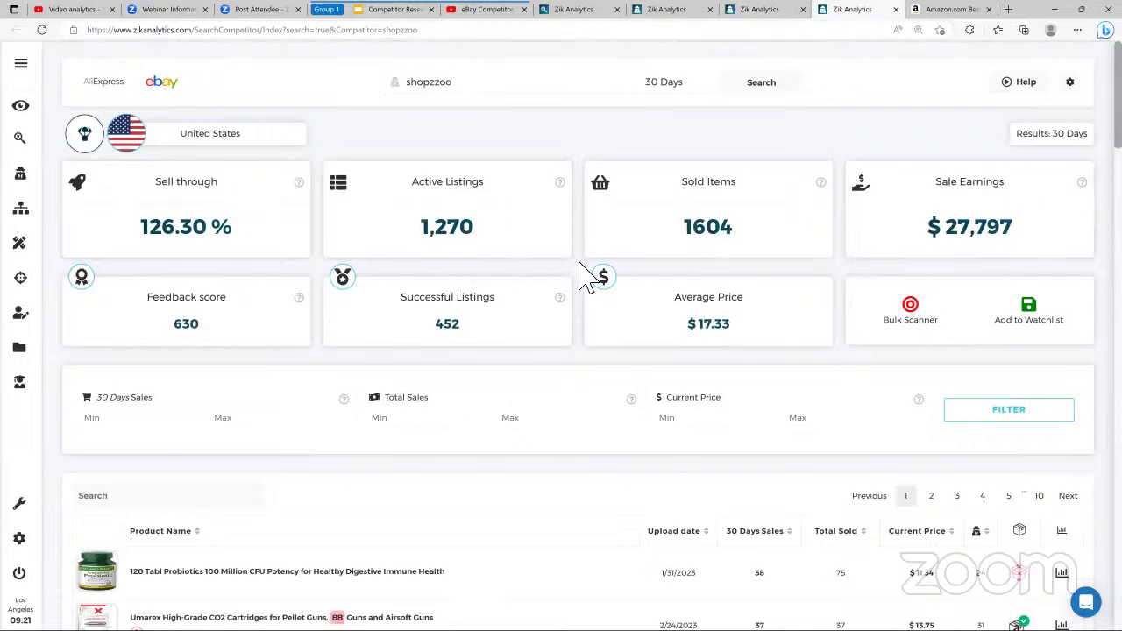
double_click(145, 324)
click(212, 327)
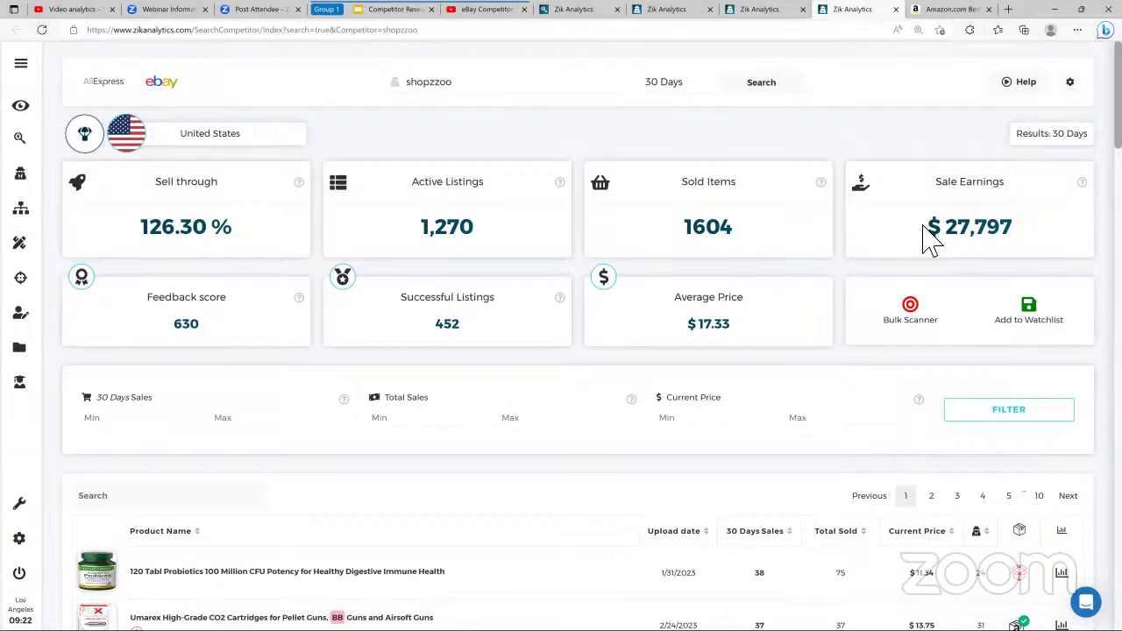
scroll(1038, 171, down, 10)
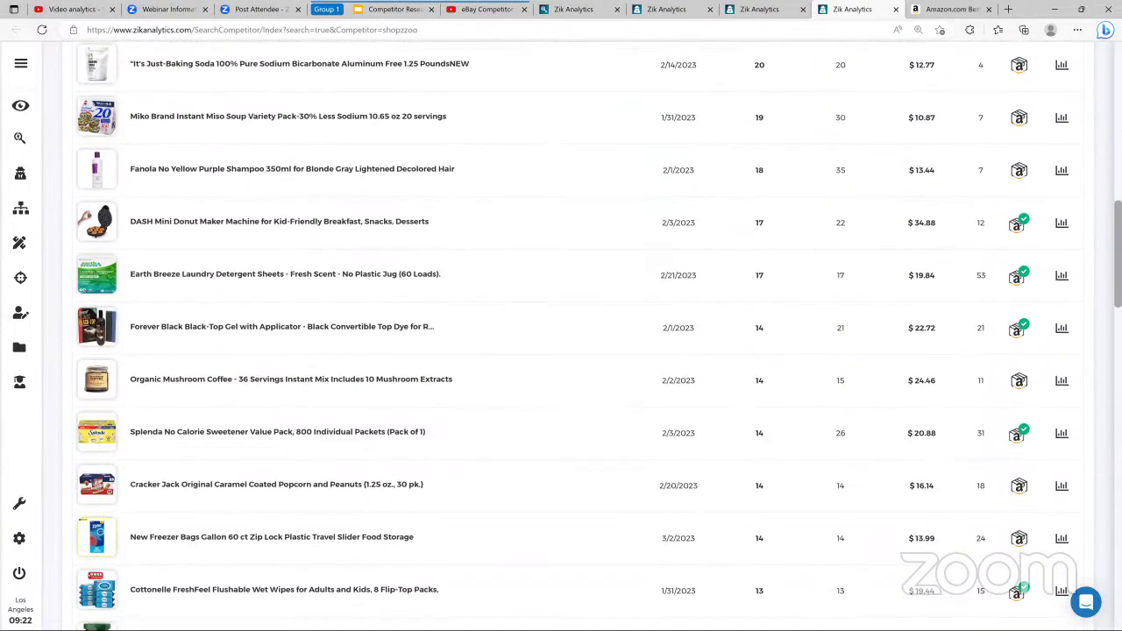
scroll(1038, 171, up, 5)
scroll(1022, 155, down, 5)
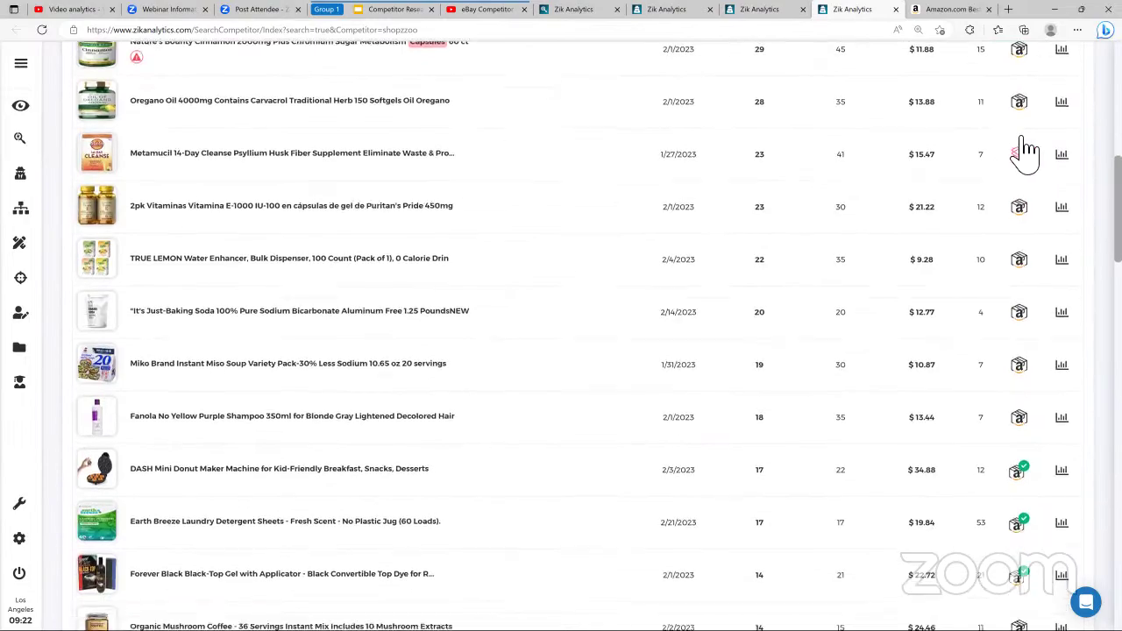
scroll(1020, 289, down, 6)
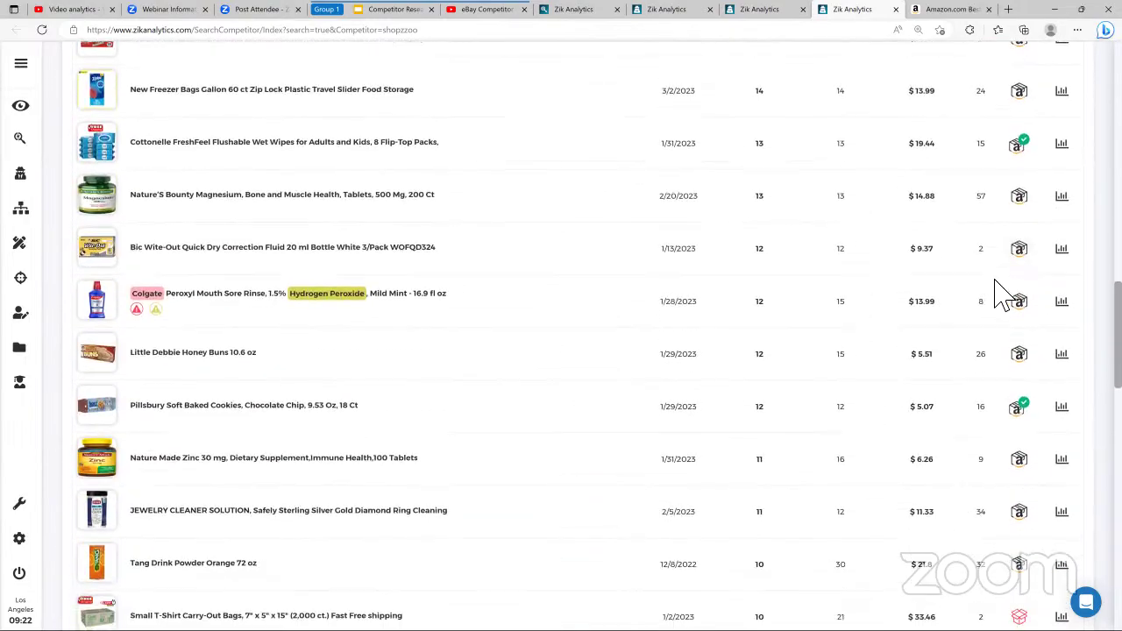
scroll(999, 294, up, 6)
scroll(990, 288, up, 10)
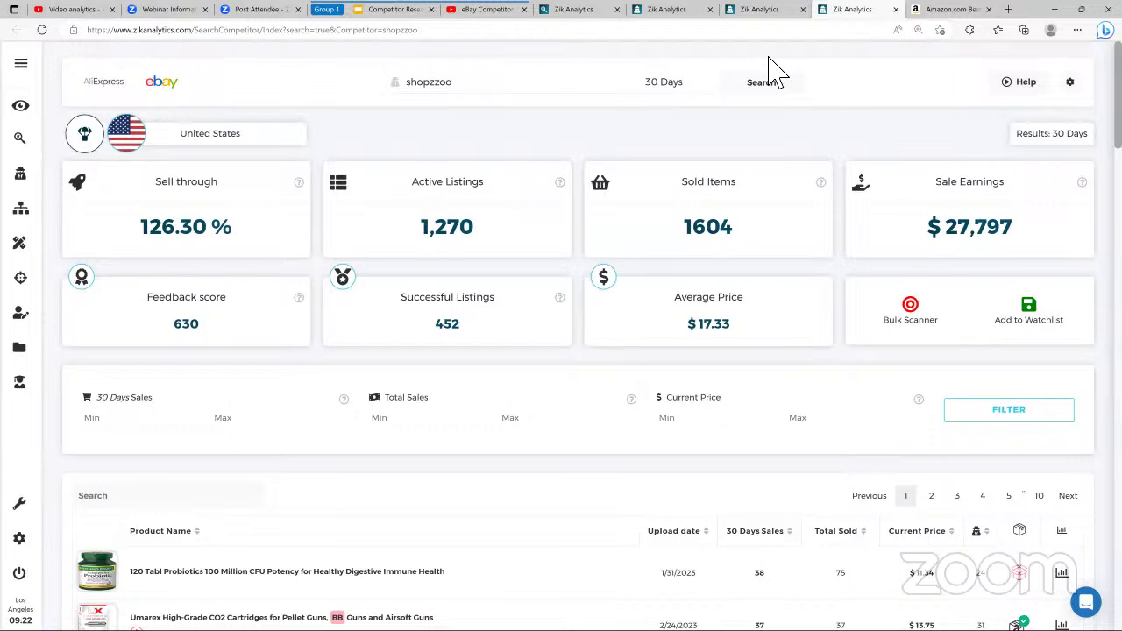
drag(959, 243, 1009, 238)
drag(139, 249, 238, 239)
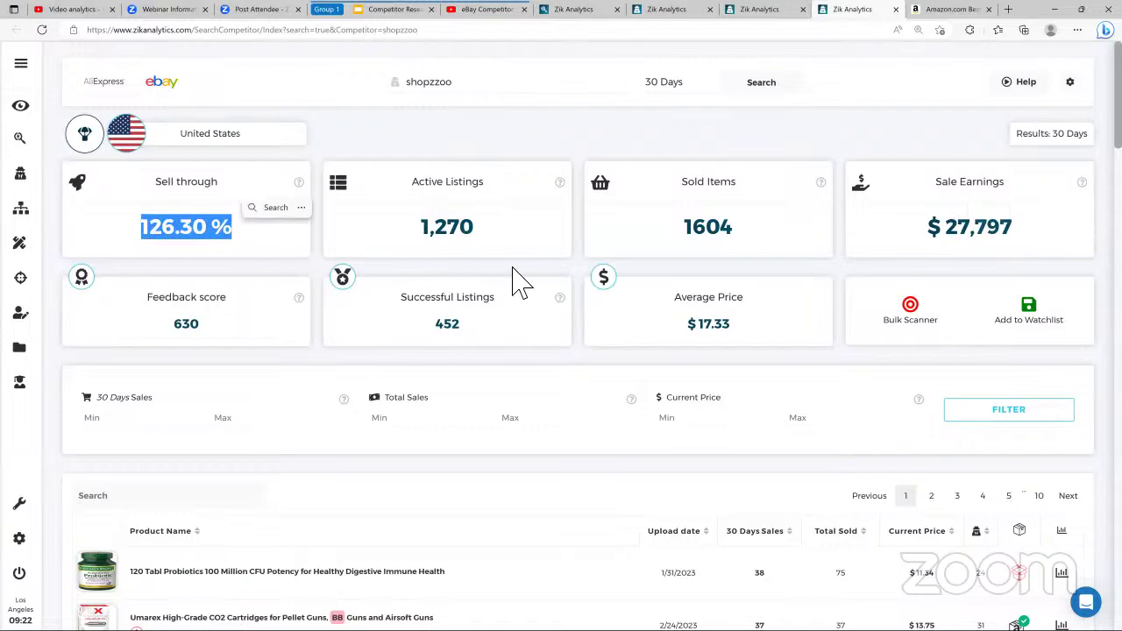
Step: View the similar Amazon product for shopzzoo's Cracker Jack popcorn listing, including its price and profit, and close the comparison
scroll(656, 254, down, 1)
scroll(754, 271, down, 5)
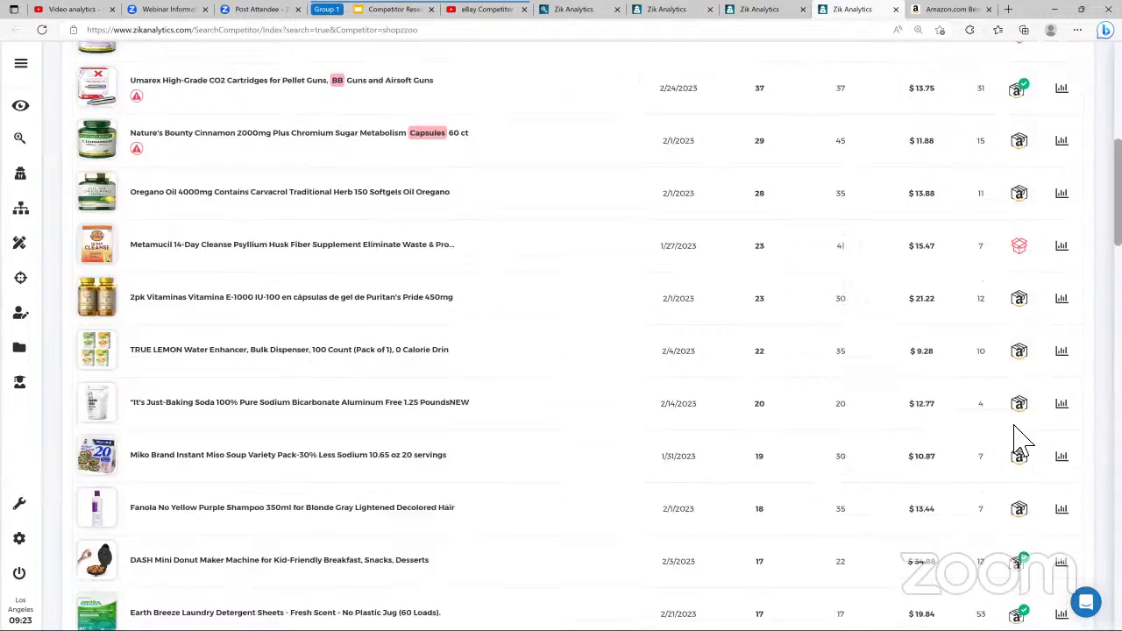
scroll(180, 293, down, 2)
scroll(111, 354, down, 3)
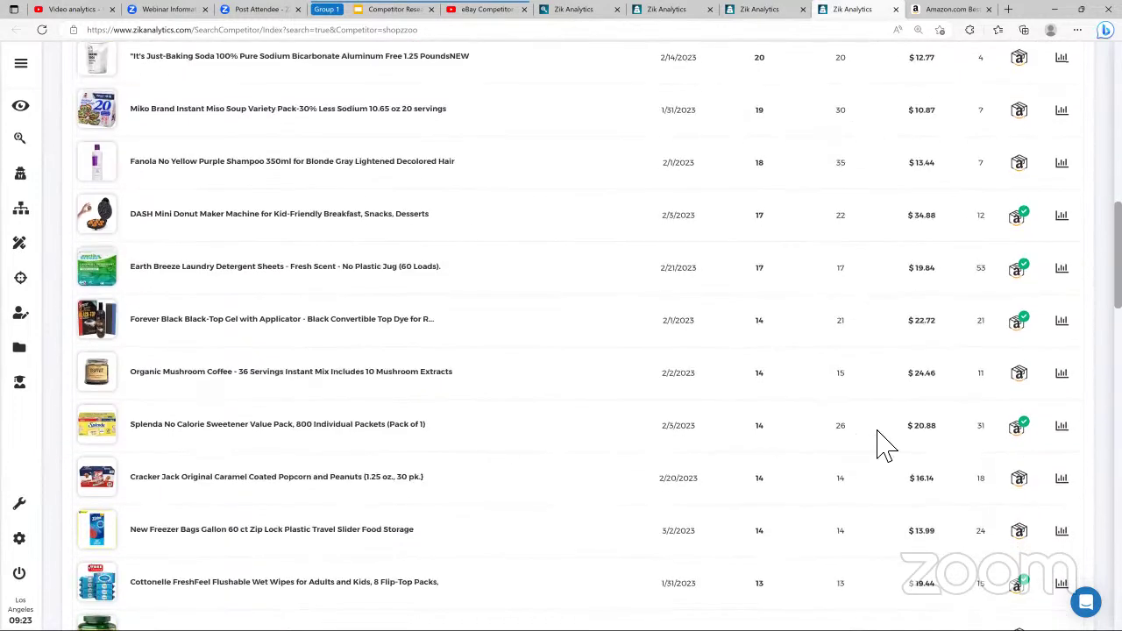
click(1021, 464)
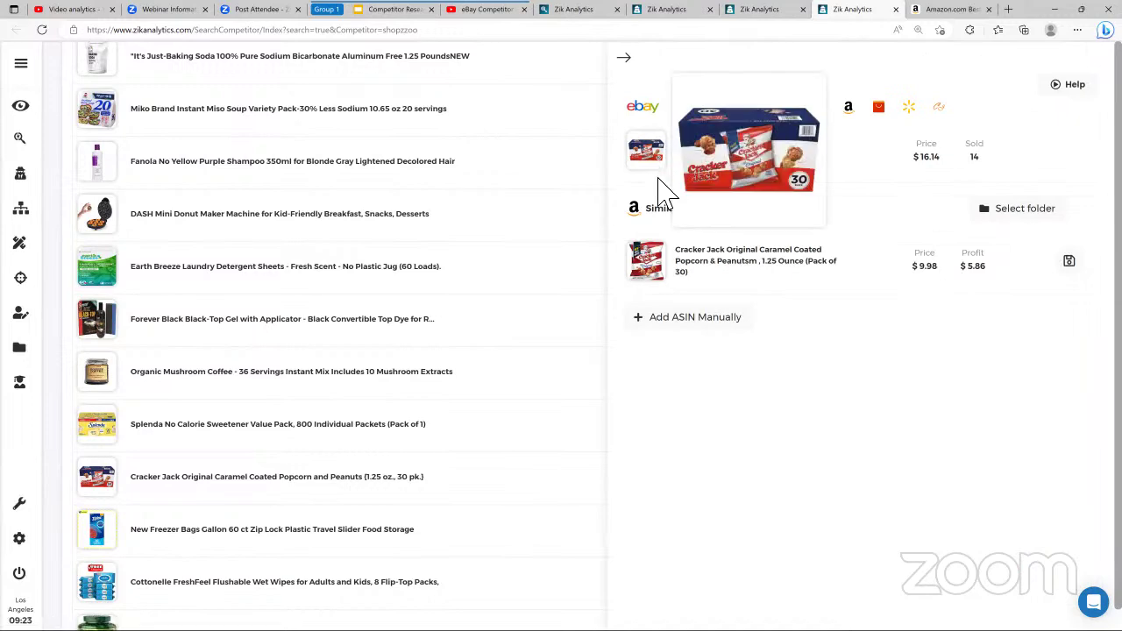
click(623, 62)
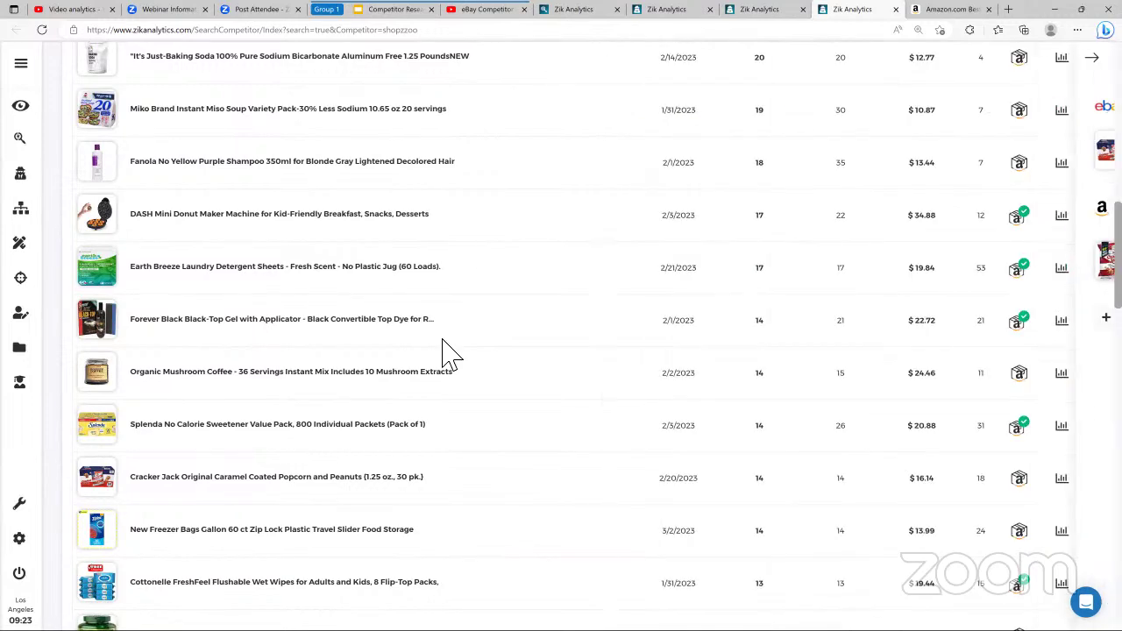
Step: View the similar Amazon product for the Nature's Bounty Magnesium listing and close the comparison
scroll(526, 412, down, 2)
click(1019, 459)
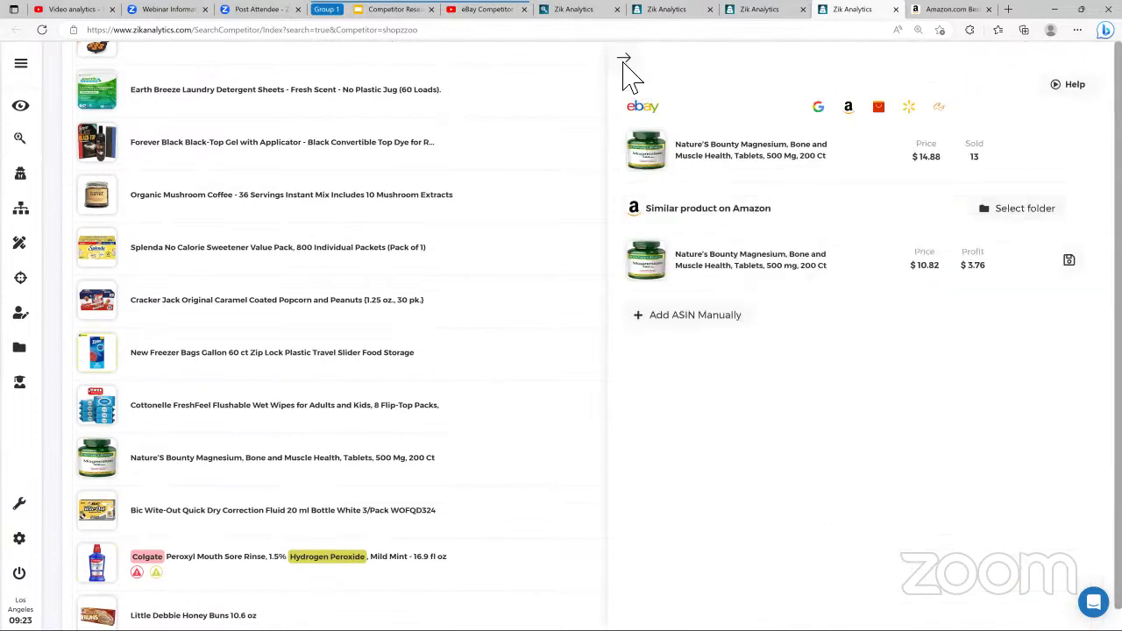
click(625, 59)
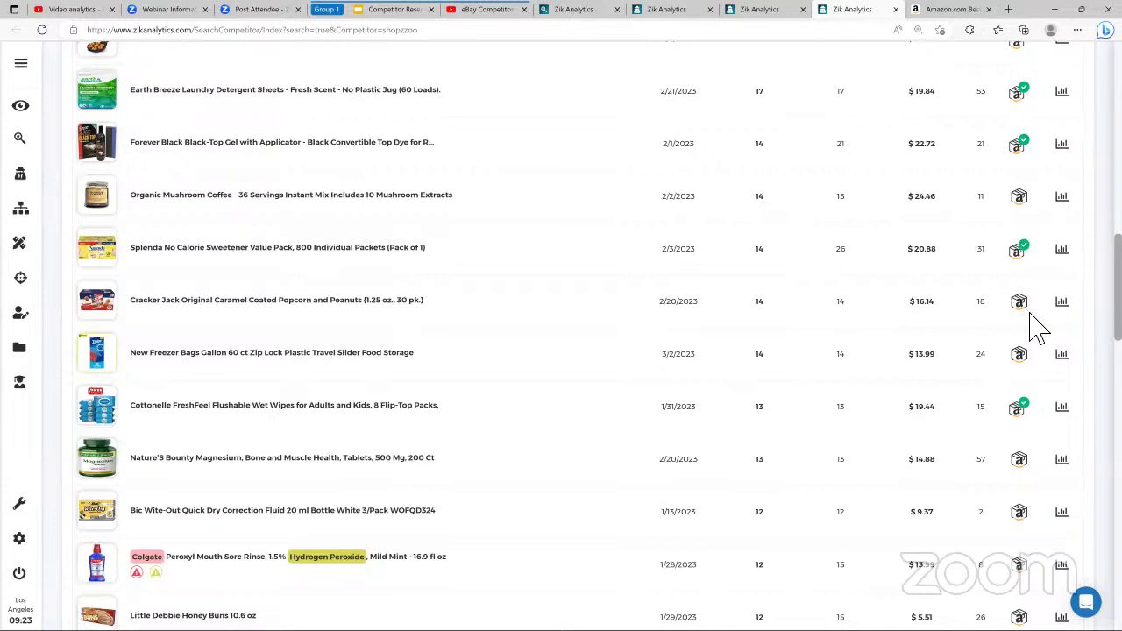
Step: Review shopzzoo's product list for competition and Amazon matches, along with its sell-through rate and sale earnings
scroll(877, 377, up, 1)
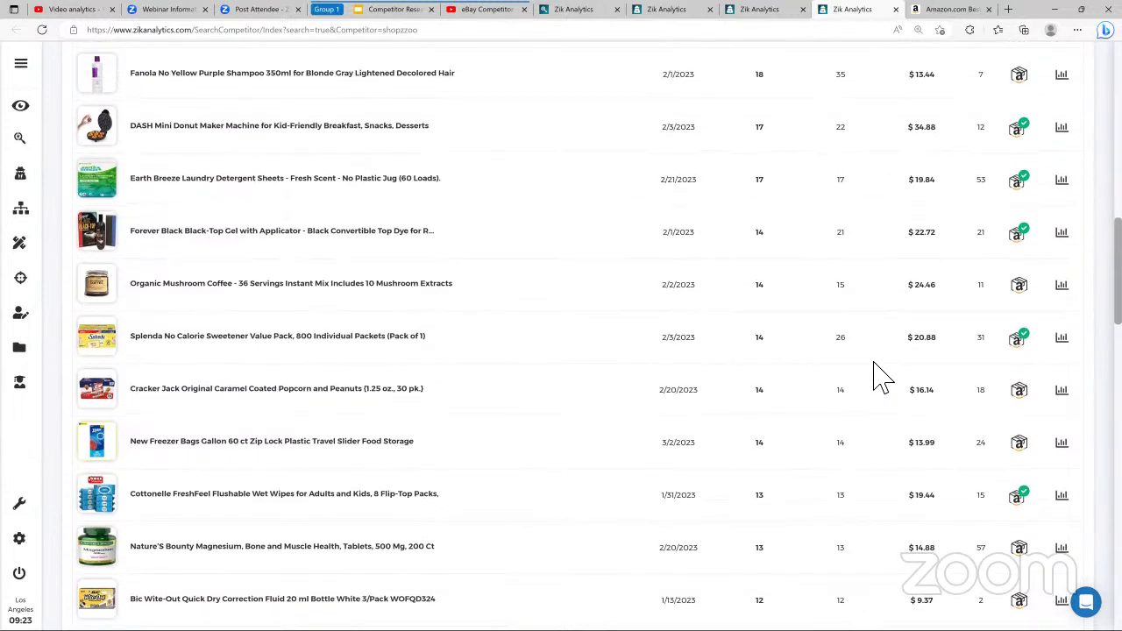
scroll(788, 342, up, 8)
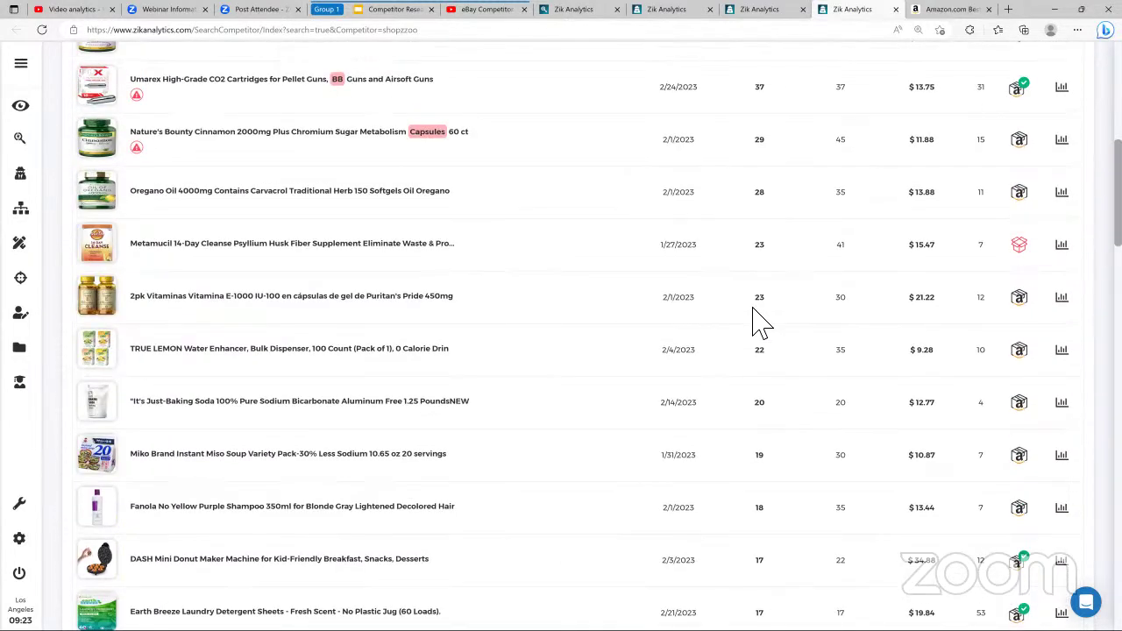
scroll(876, 254, up, 2)
scroll(959, 195, down, 4)
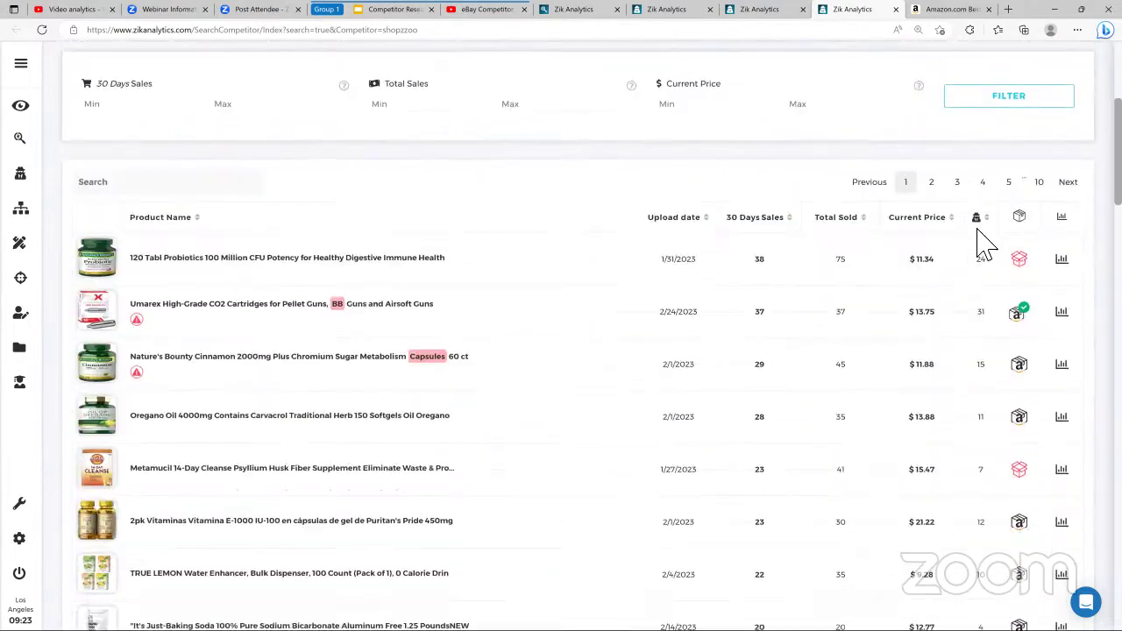
scroll(999, 456, down, 4)
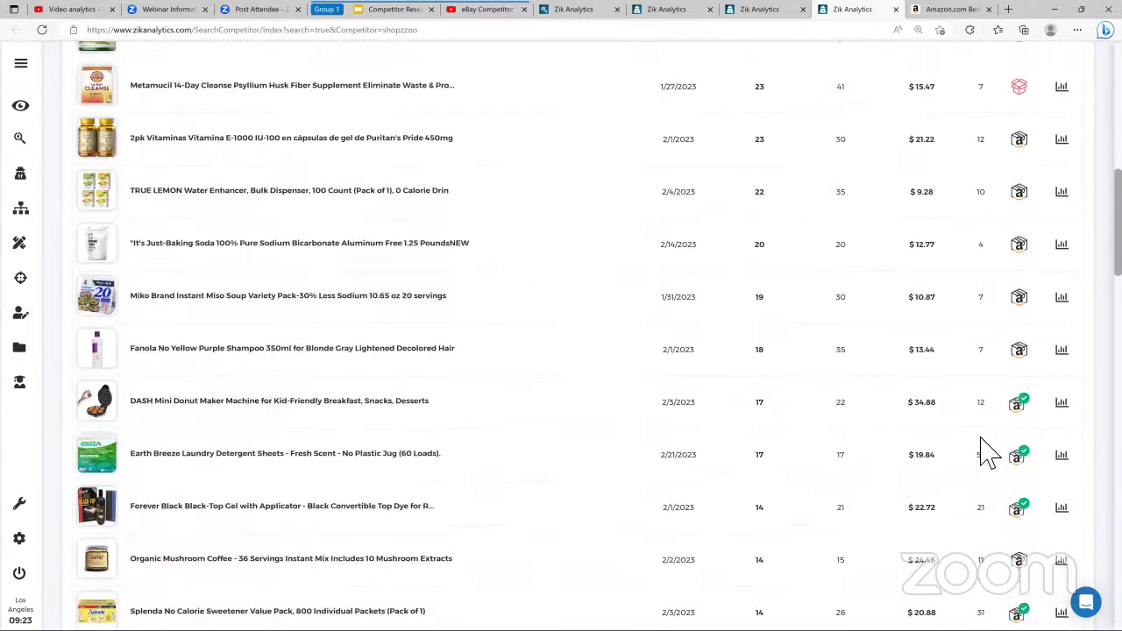
scroll(984, 426, up, 8)
drag(1035, 244, 158, 232)
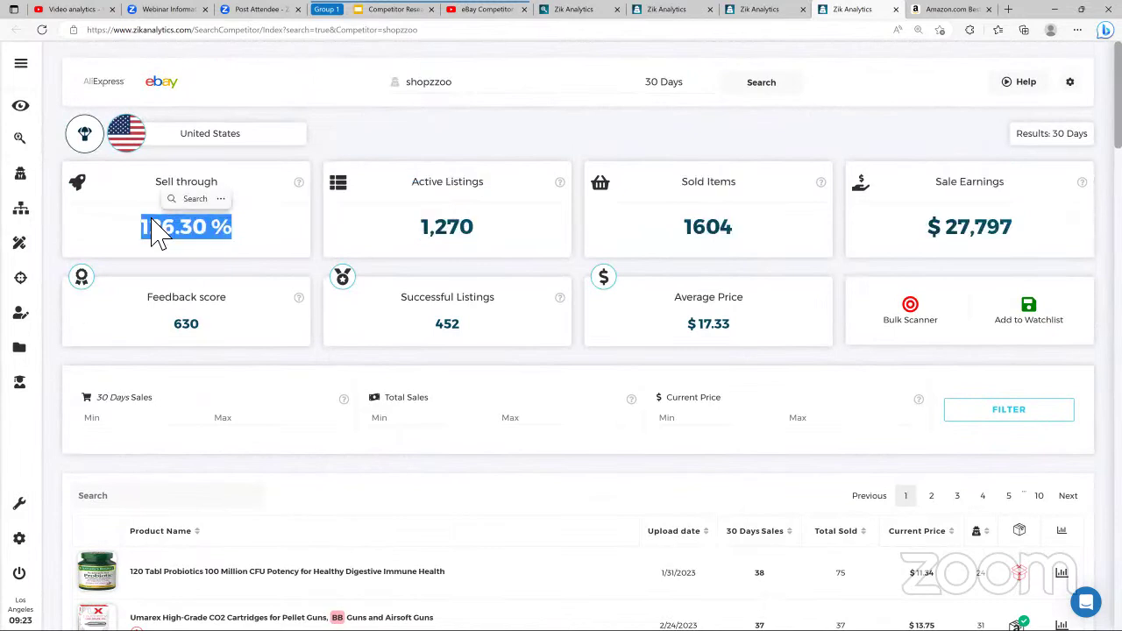
triple_click(959, 258)
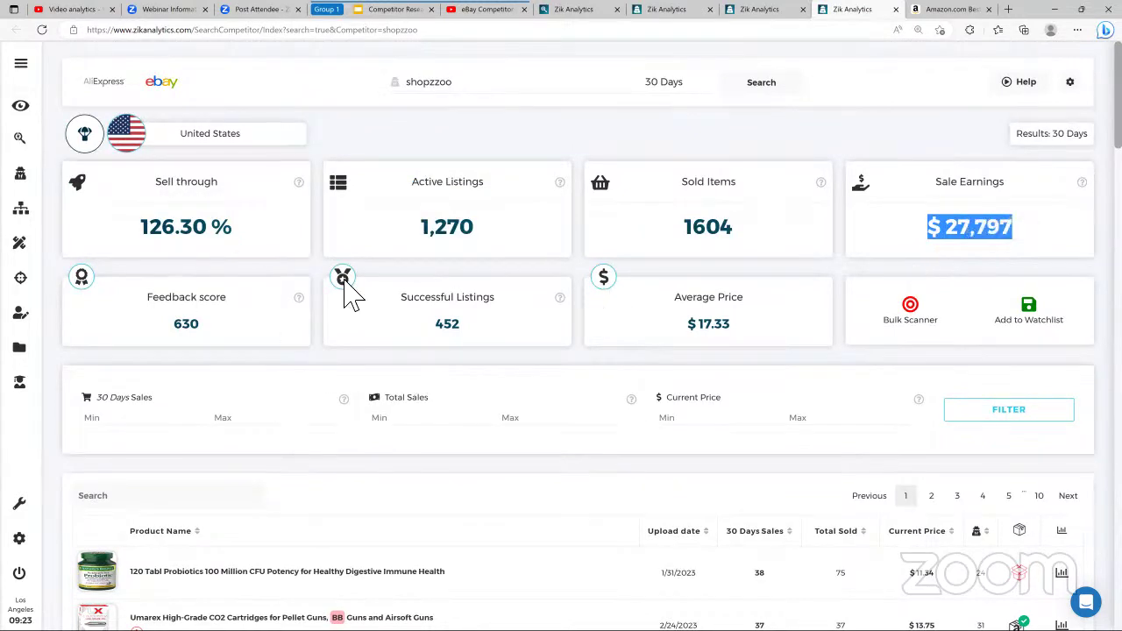
click(430, 260)
scroll(430, 261, down, 4)
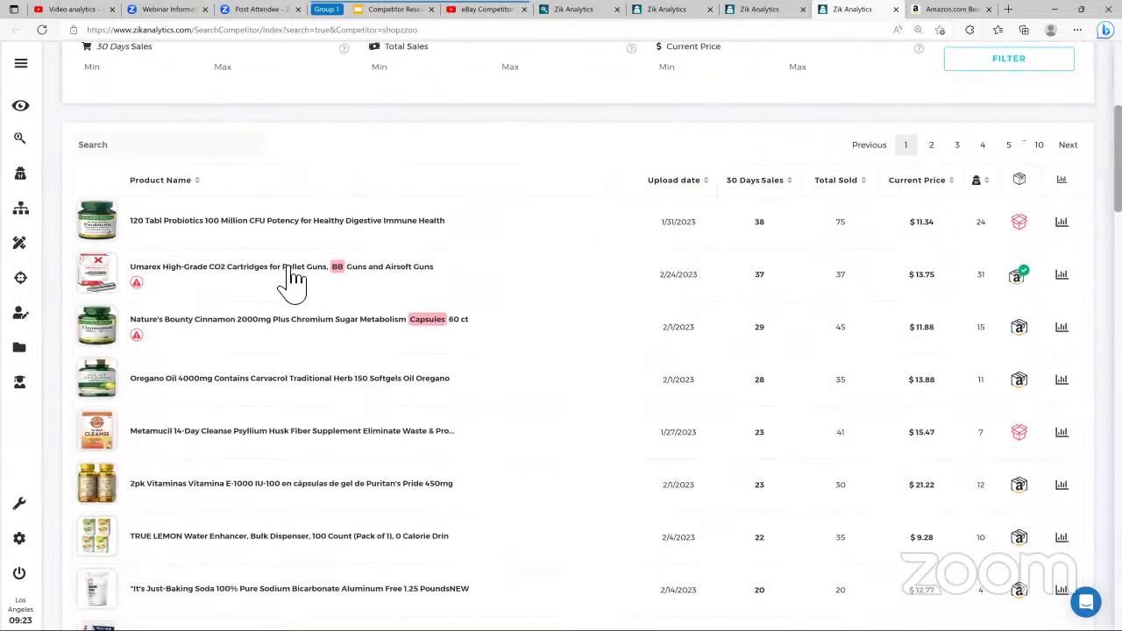
Step: View the Amazon matches for shopzzoo's Umarex CO2 Cartridges and 2pk Vitamina E-1000 listings, closing each comparison
click(999, 285)
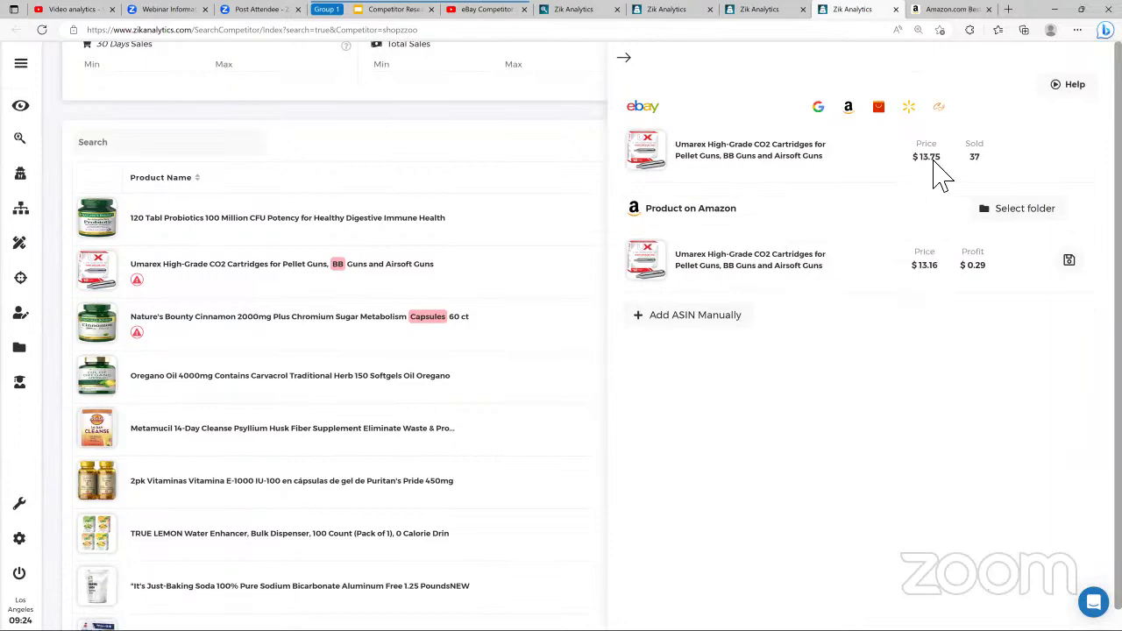
click(623, 58)
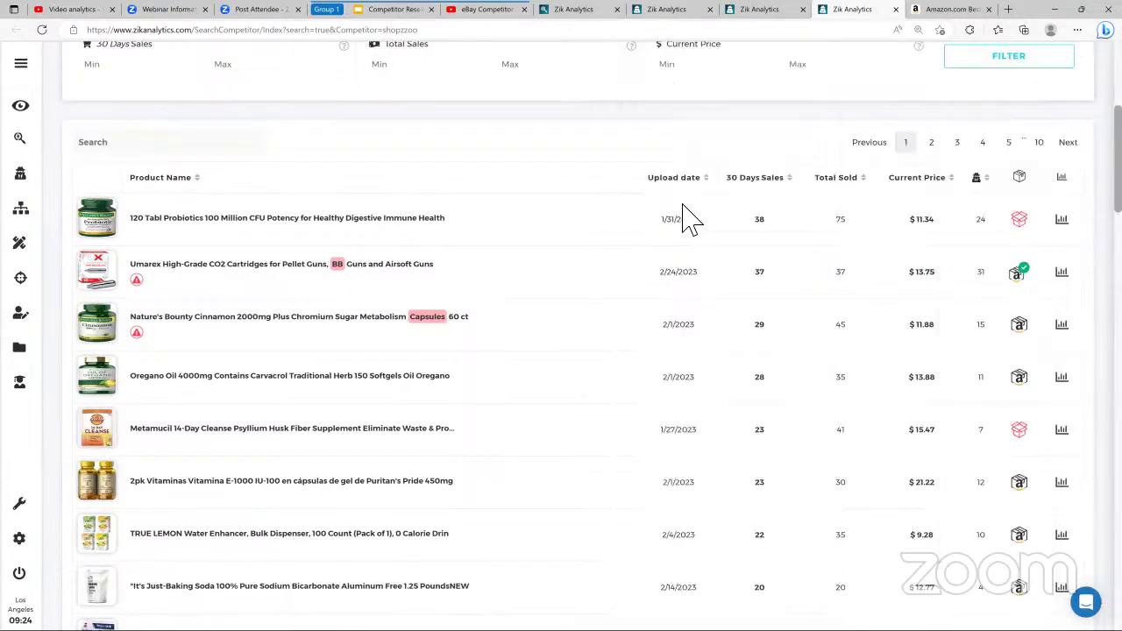
scroll(688, 219, down, 6)
scroll(583, 213, up, 4)
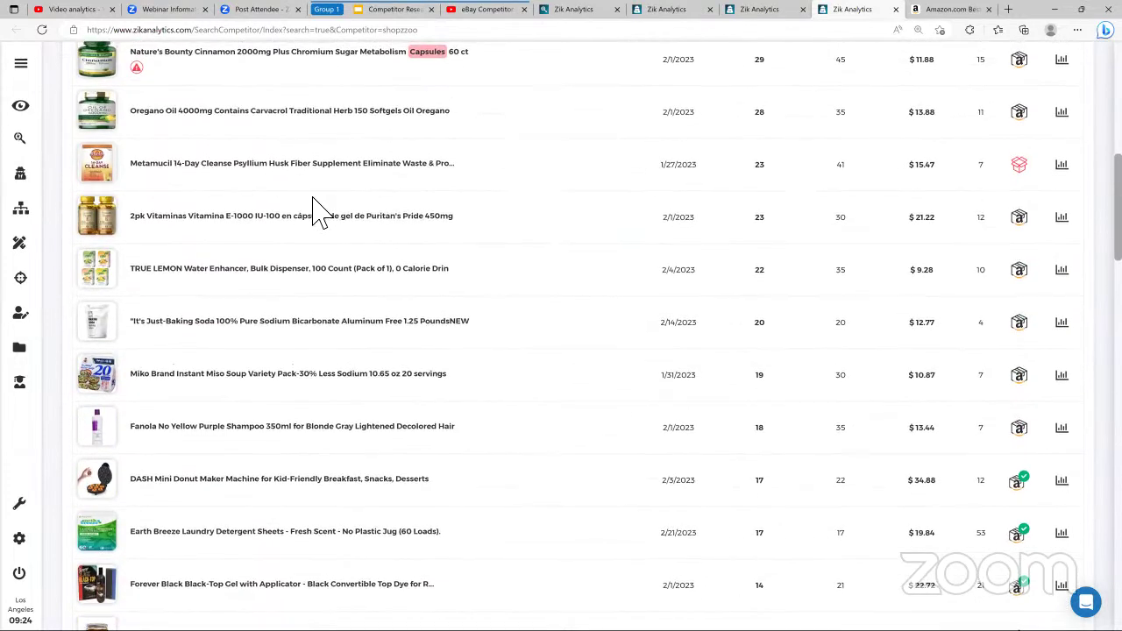
click(938, 232)
mouse_move(657, 168)
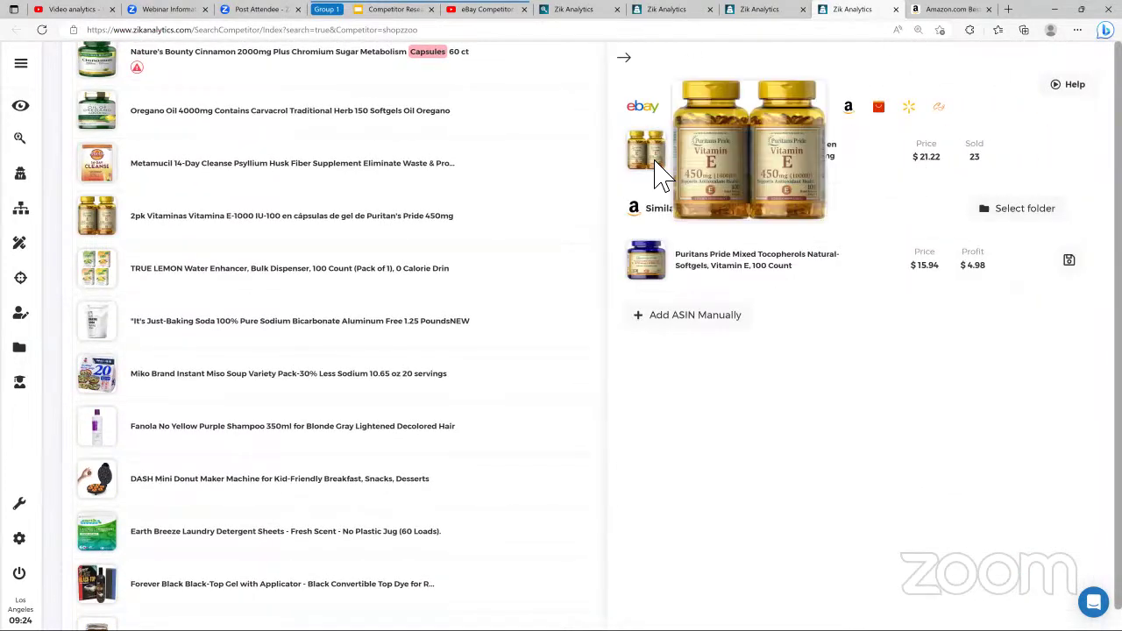
click(623, 58)
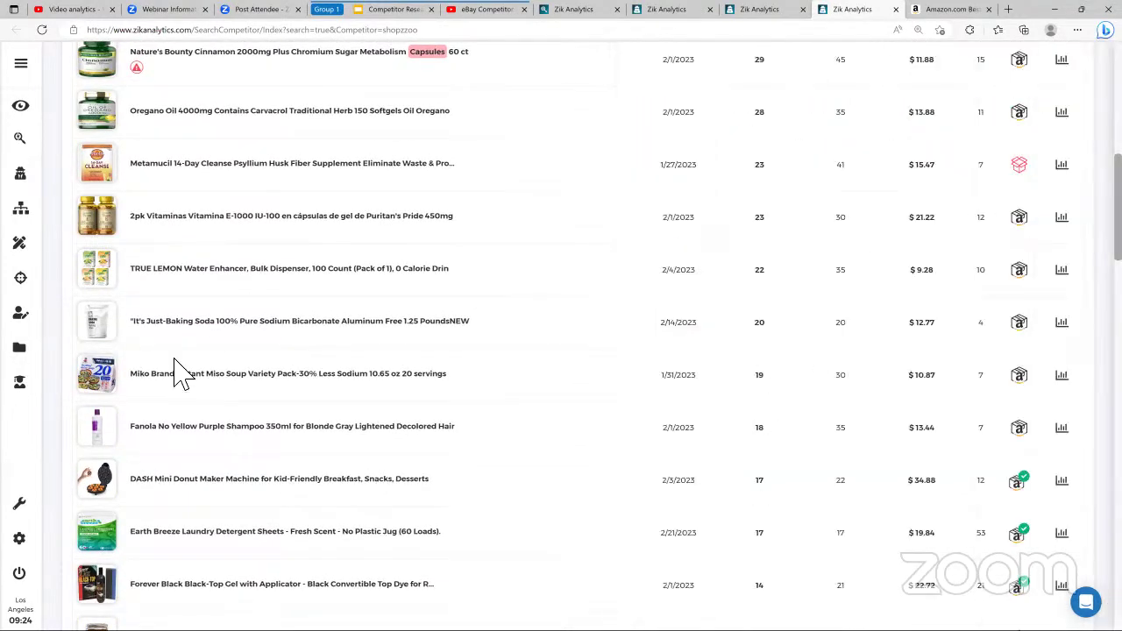
Step: View the Amazon products matching the DASH Mini Donut Maker and Forever Black Black-Top Gel listings, closing each comparison
click(1012, 482)
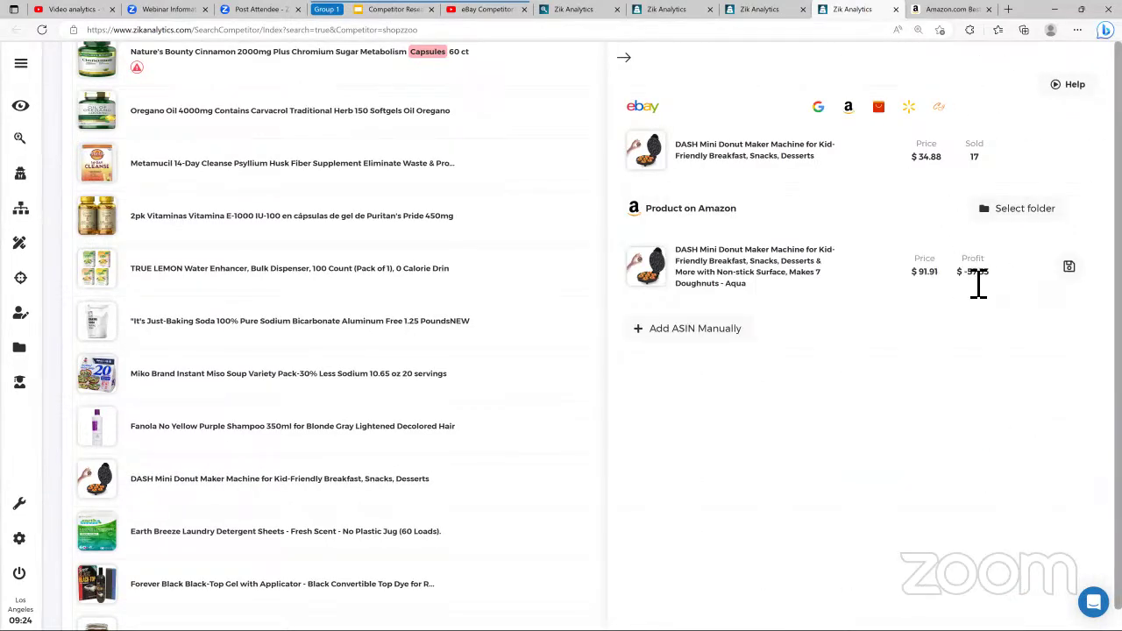
click(625, 61)
scroll(771, 193, down, 1)
scroll(788, 228, down, 1)
click(1029, 408)
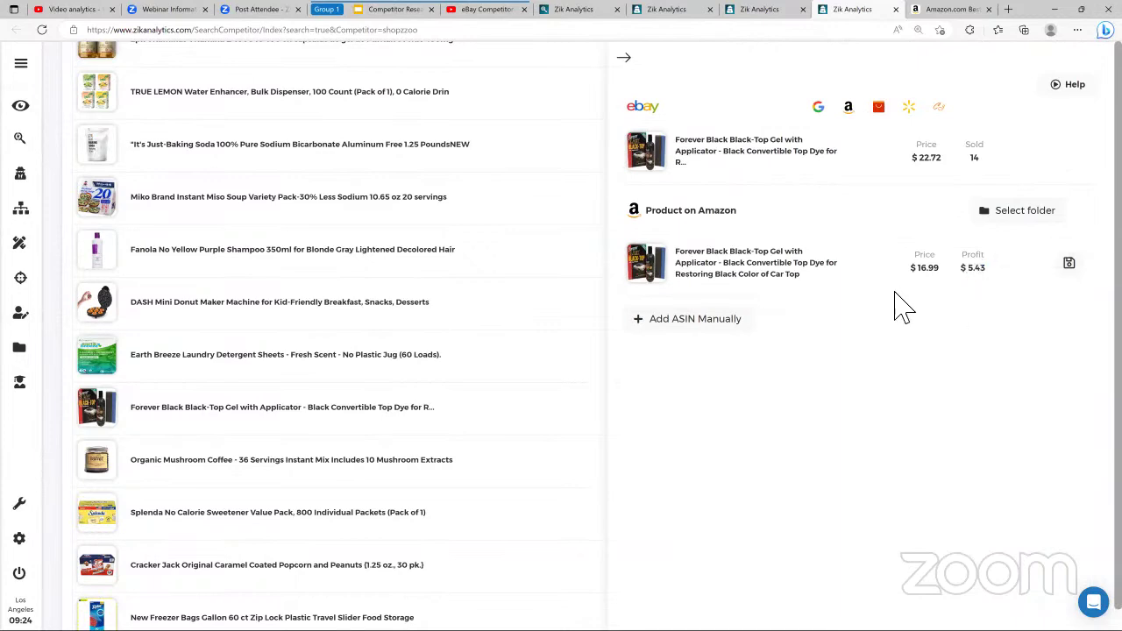
click(623, 57)
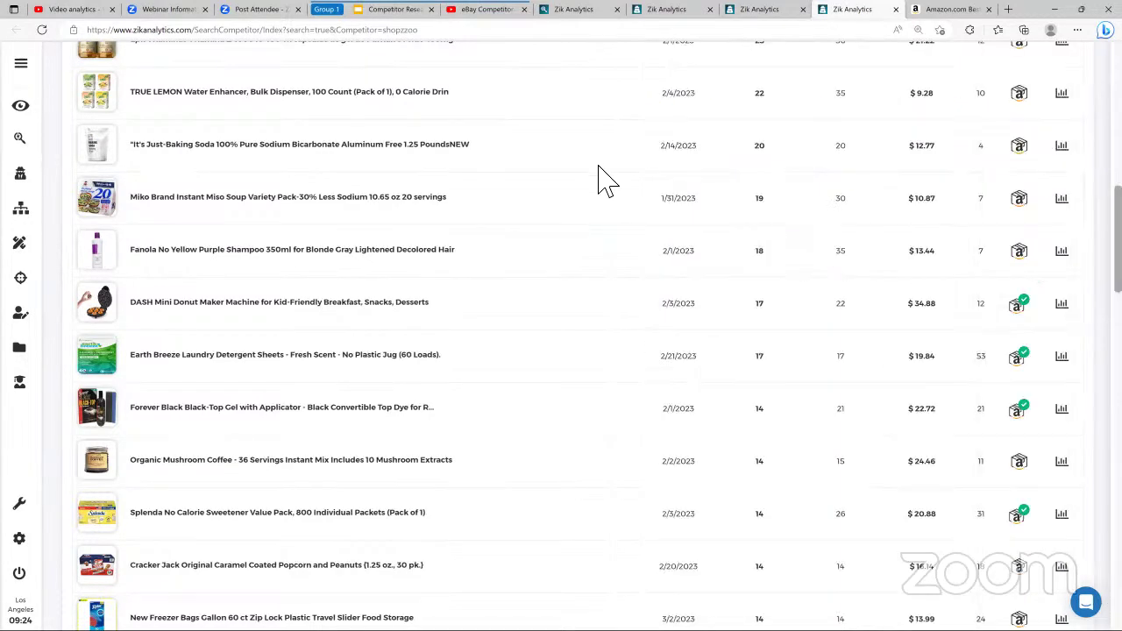
Step: Examine shopzzoo's sale earnings, sell-through rate and successful listings, and review the Amazon matches in its product list
scroll(608, 180, up, 10)
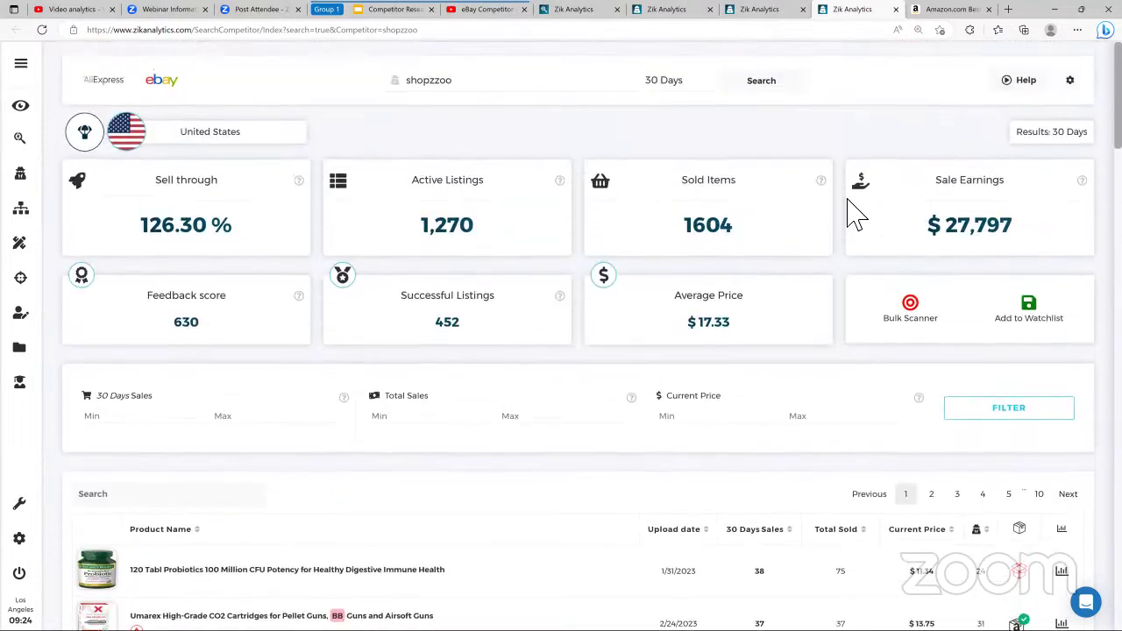
triple_click(935, 227)
double_click(173, 220)
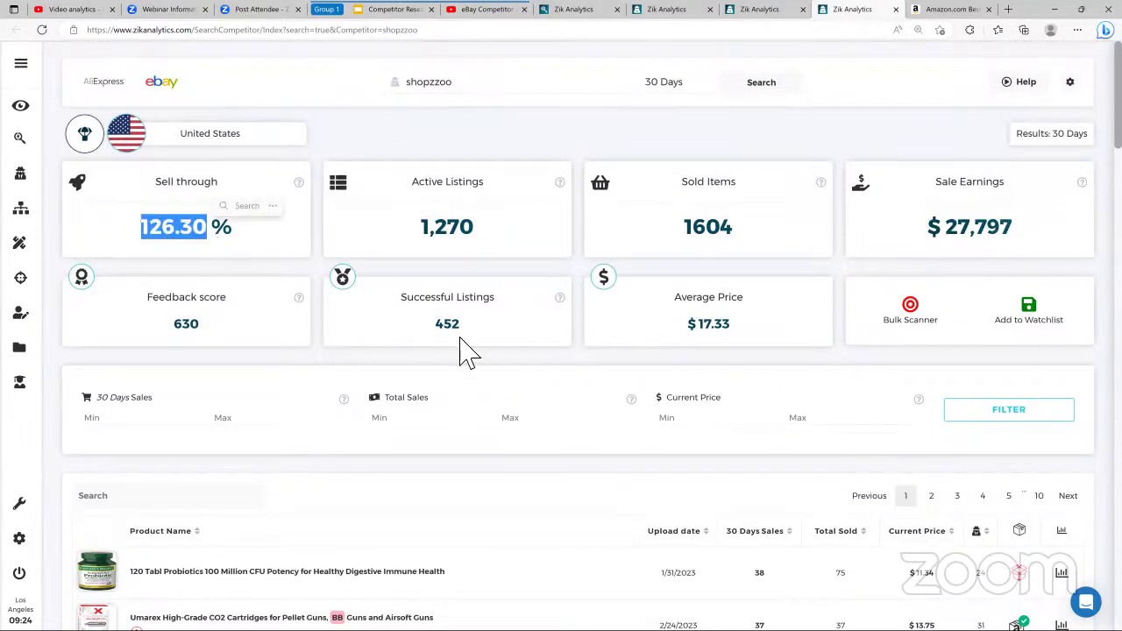
click(413, 316)
drag(494, 298, 456, 297)
triple_click(456, 297)
click(458, 329)
double_click(447, 324)
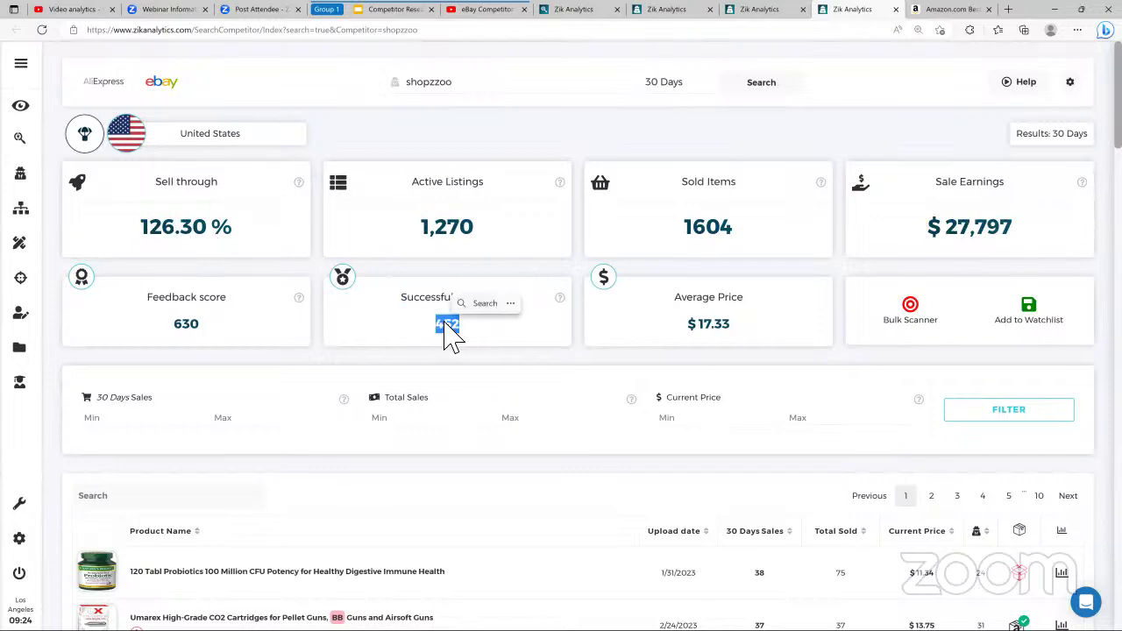
click(452, 343)
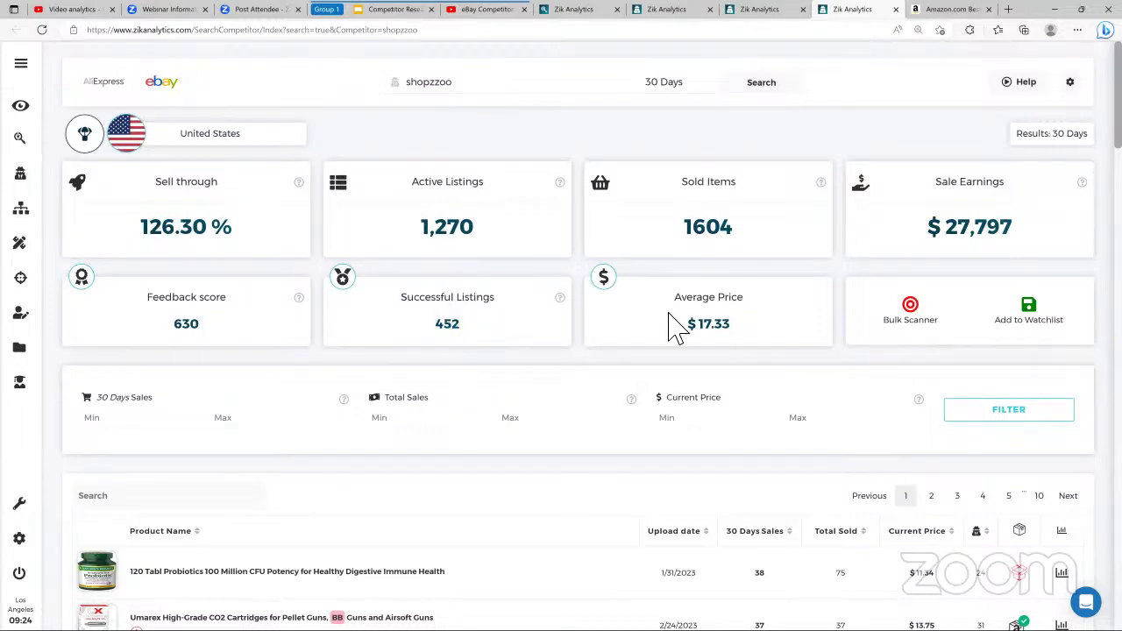
scroll(675, 329, down, 3)
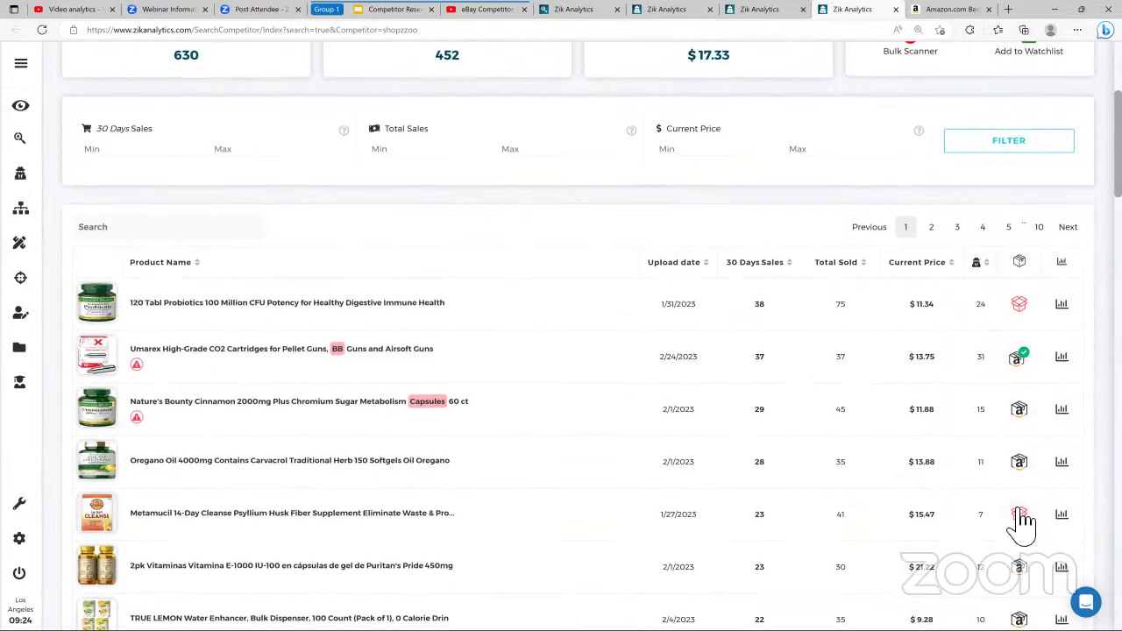
scroll(1017, 521, down, 3)
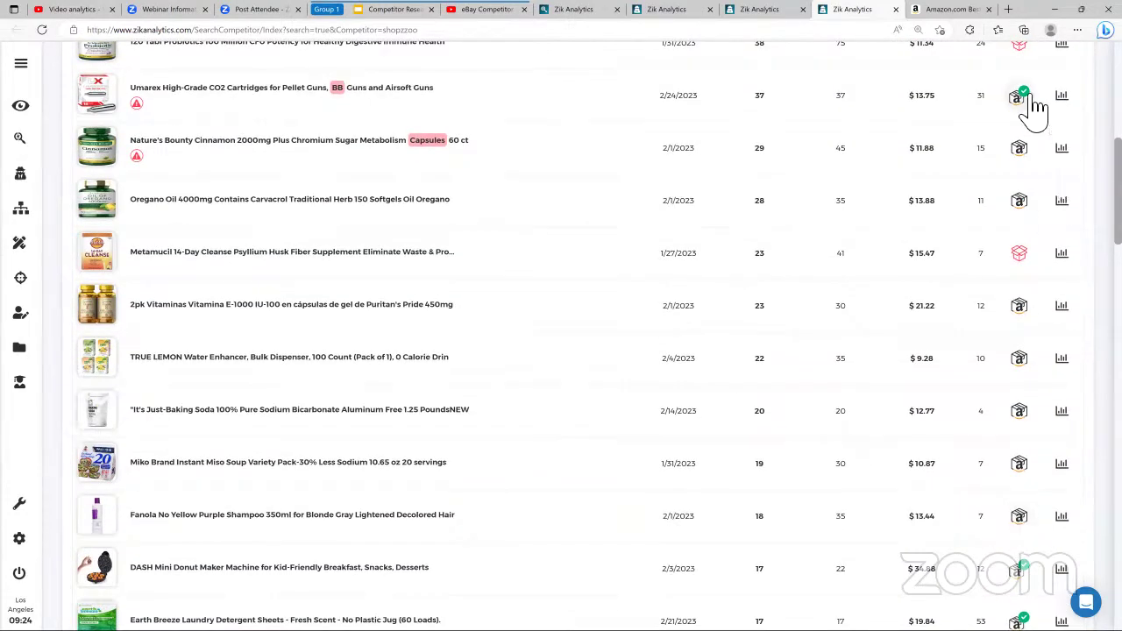
scroll(1021, 386, down, 2)
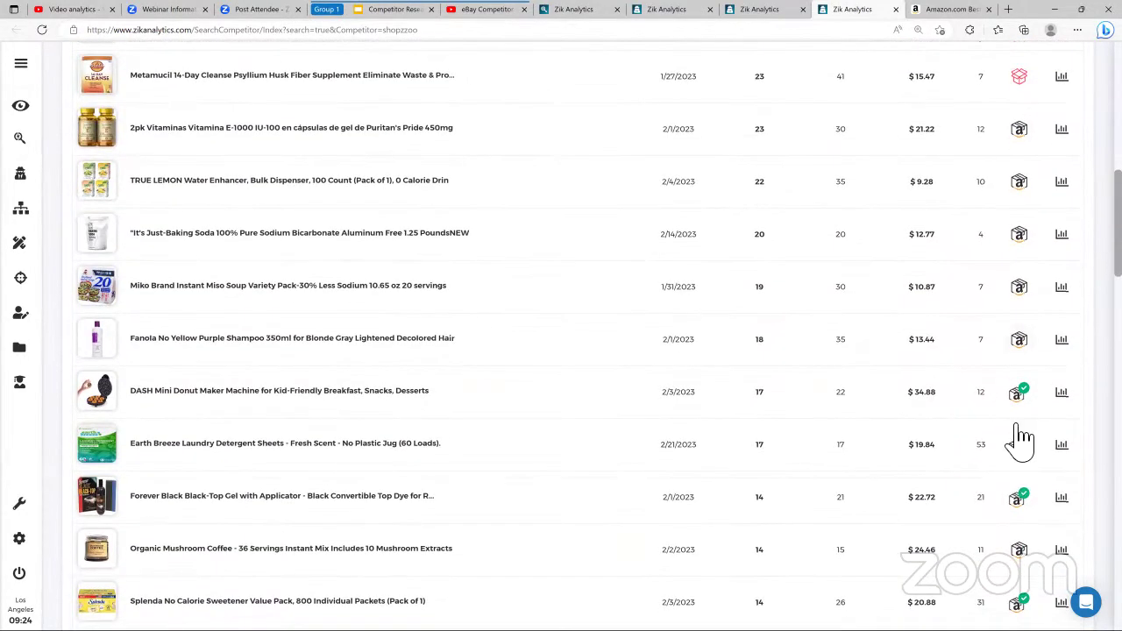
Step: Save shopzzoo to the competitor watchlist with the comment "27k sellers with decent profit margin and a lot of similar items" and a three-star rating
scroll(1014, 426, up, 8)
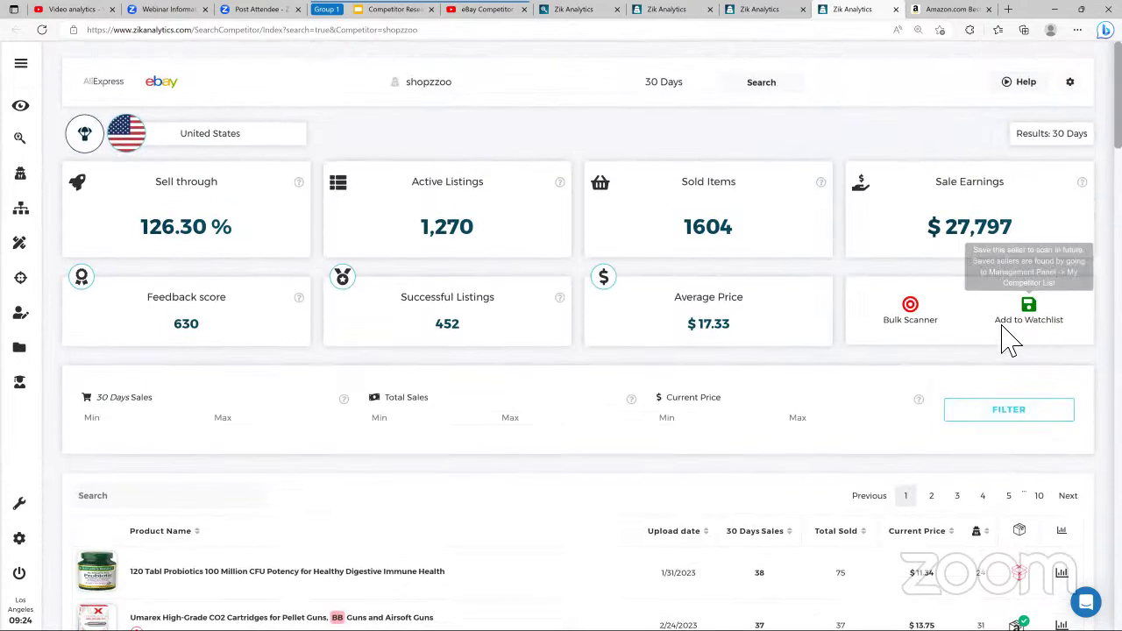
click(1040, 324)
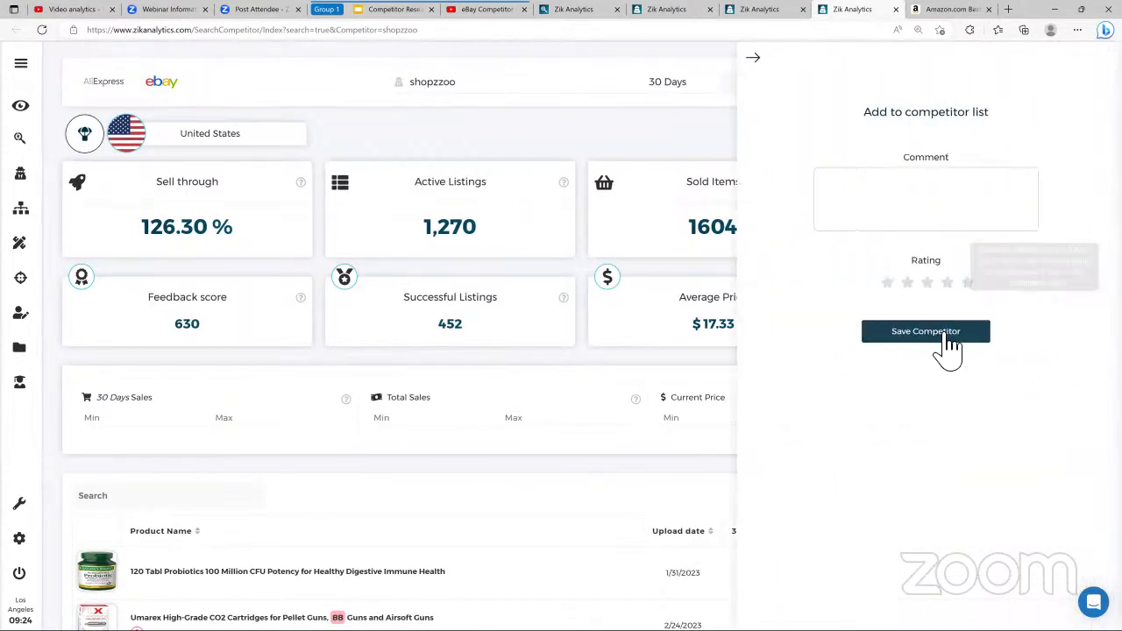
click(891, 197)
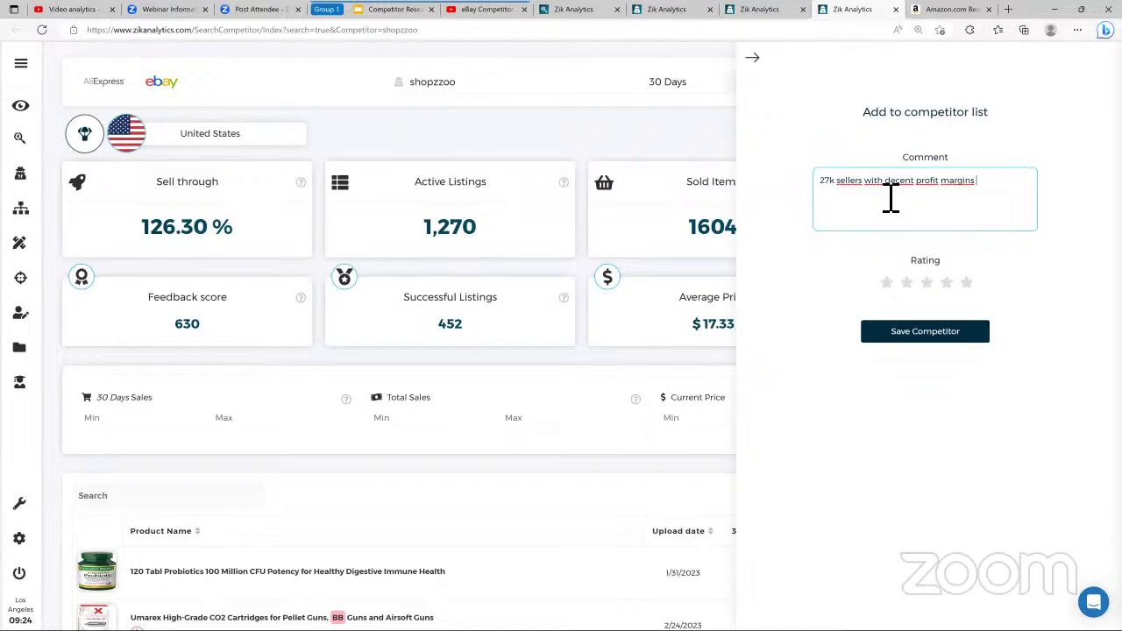
key(BackSpace)
text(and a lot of similar items)
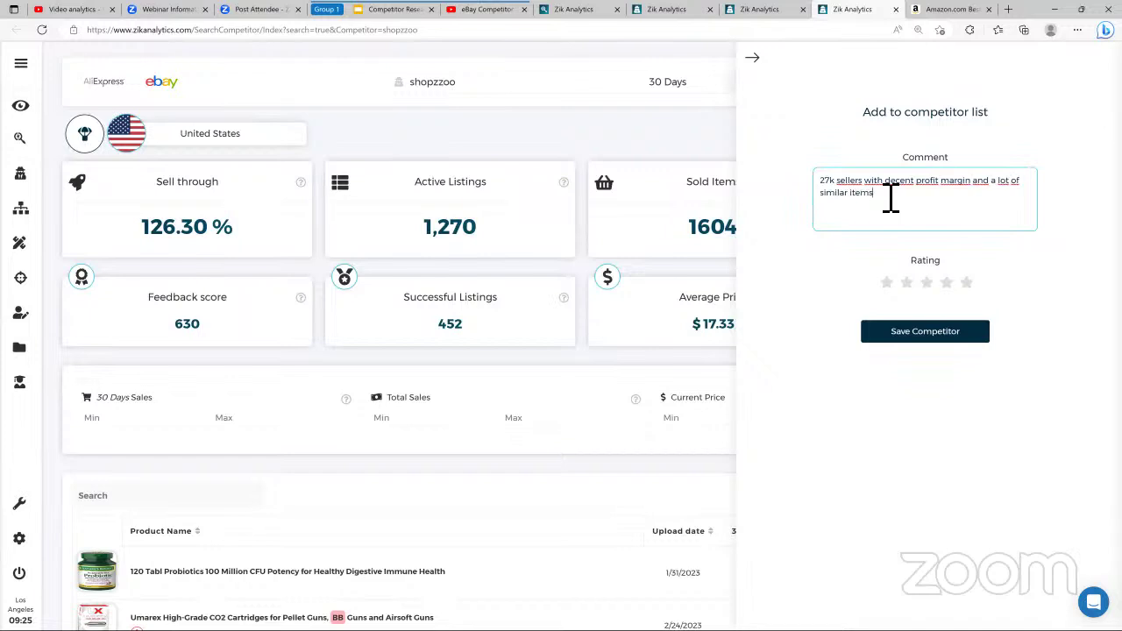
click(926, 282)
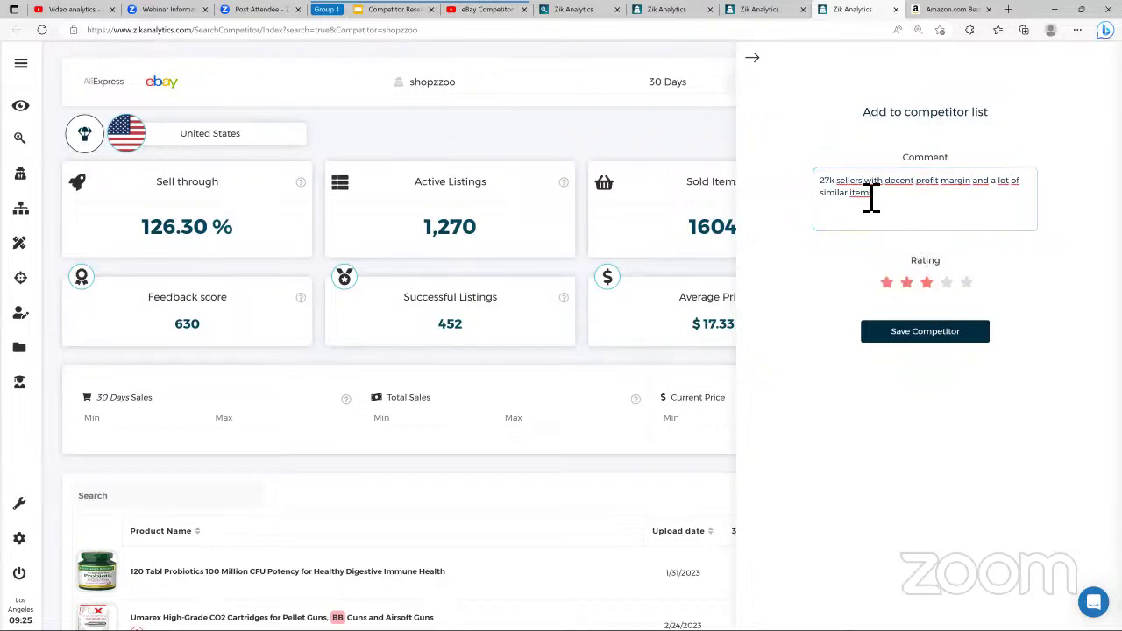
click(924, 330)
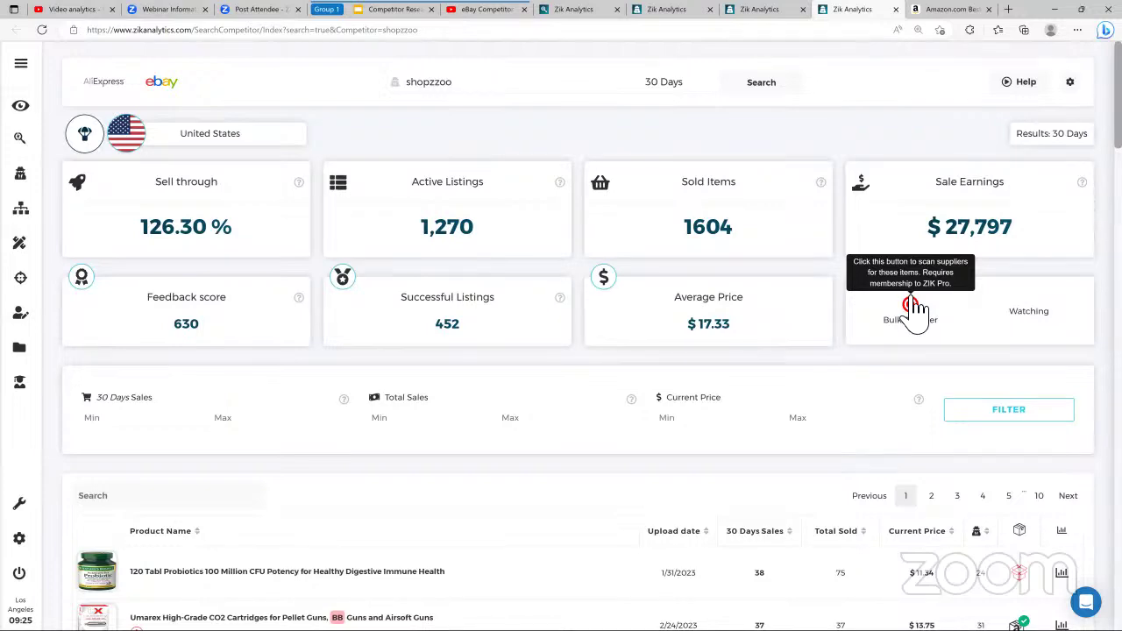
Step: Save the Amazon product matching the Umarex High-Grade CO2 Cartridges listing to the webinar folder and close the comparison
scroll(602, 250, down, 3)
mouse_move(114, 351)
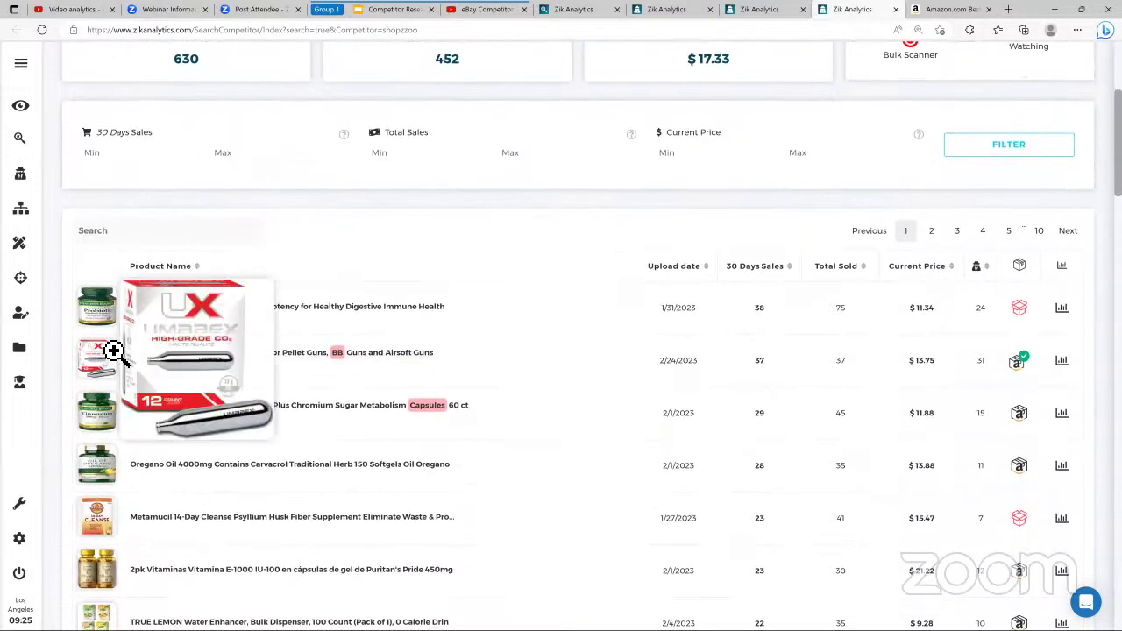
click(1019, 362)
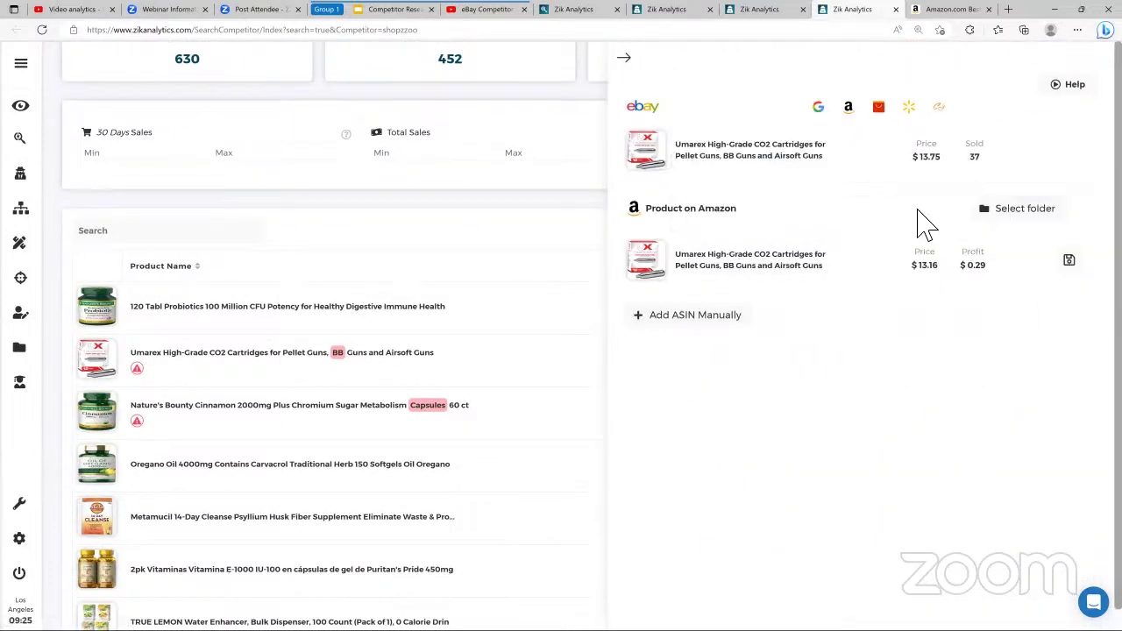
click(991, 216)
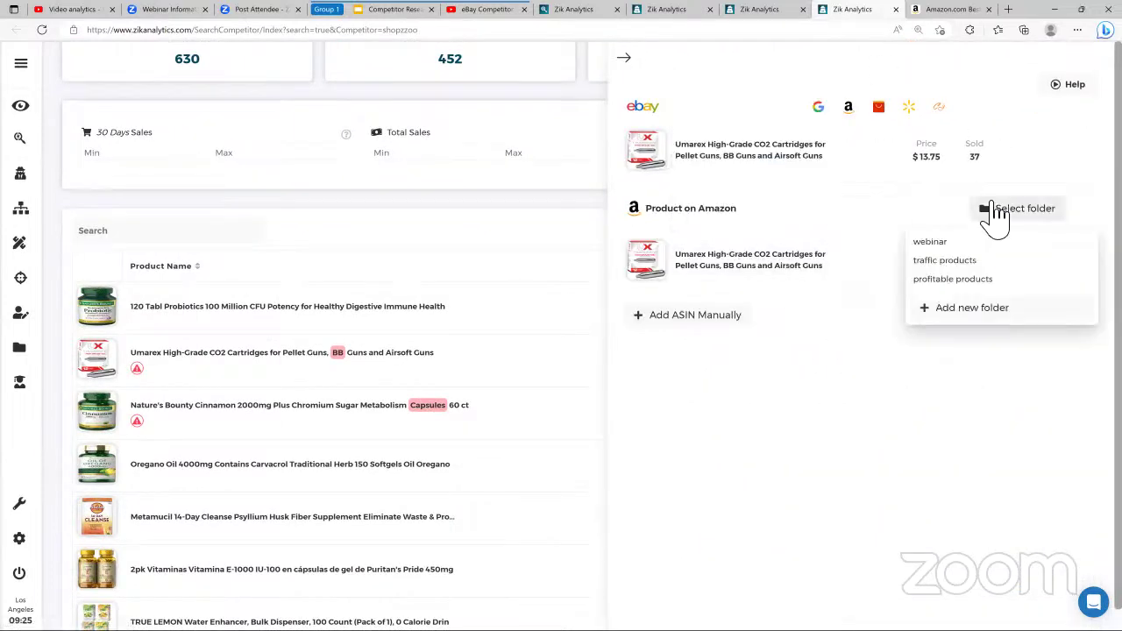
click(962, 243)
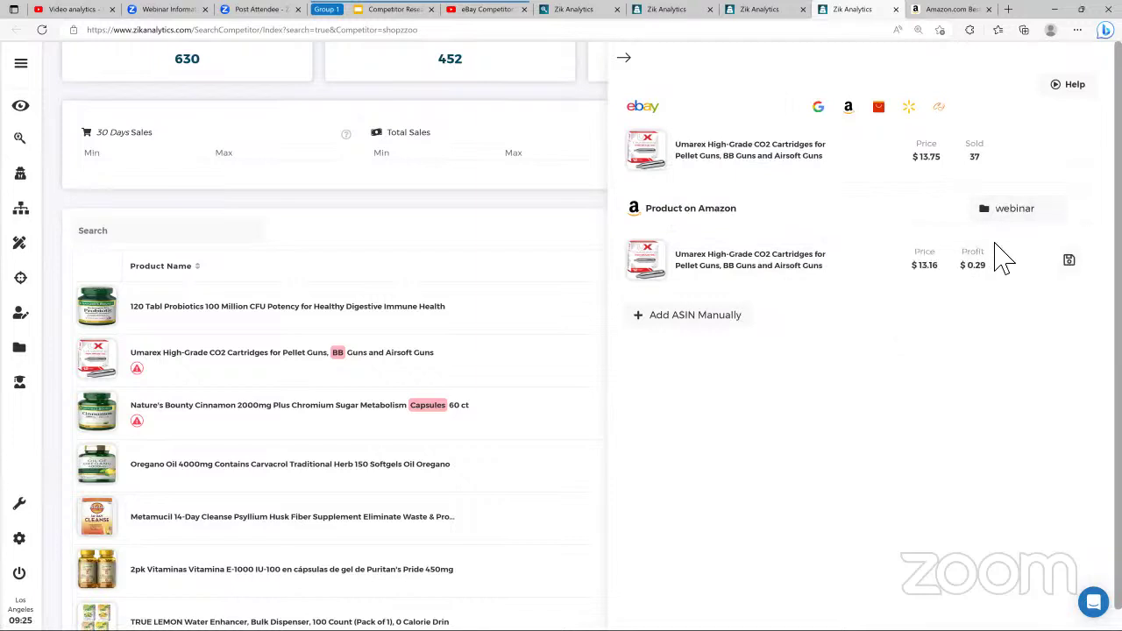
click(1078, 267)
click(759, 88)
click(624, 58)
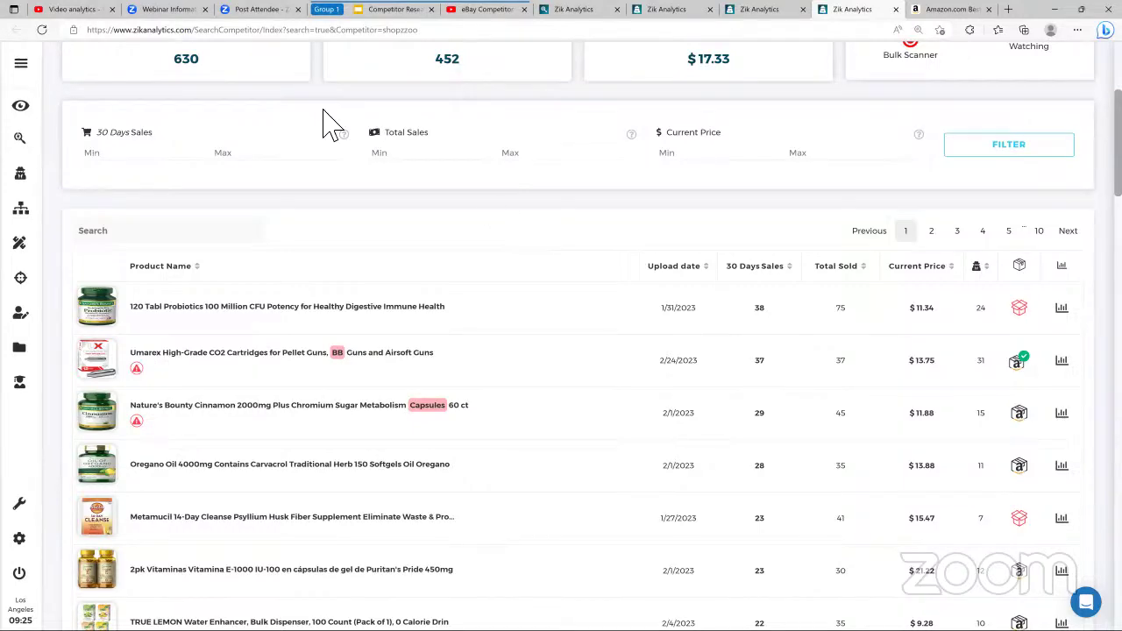
scroll(698, 355, up, 3)
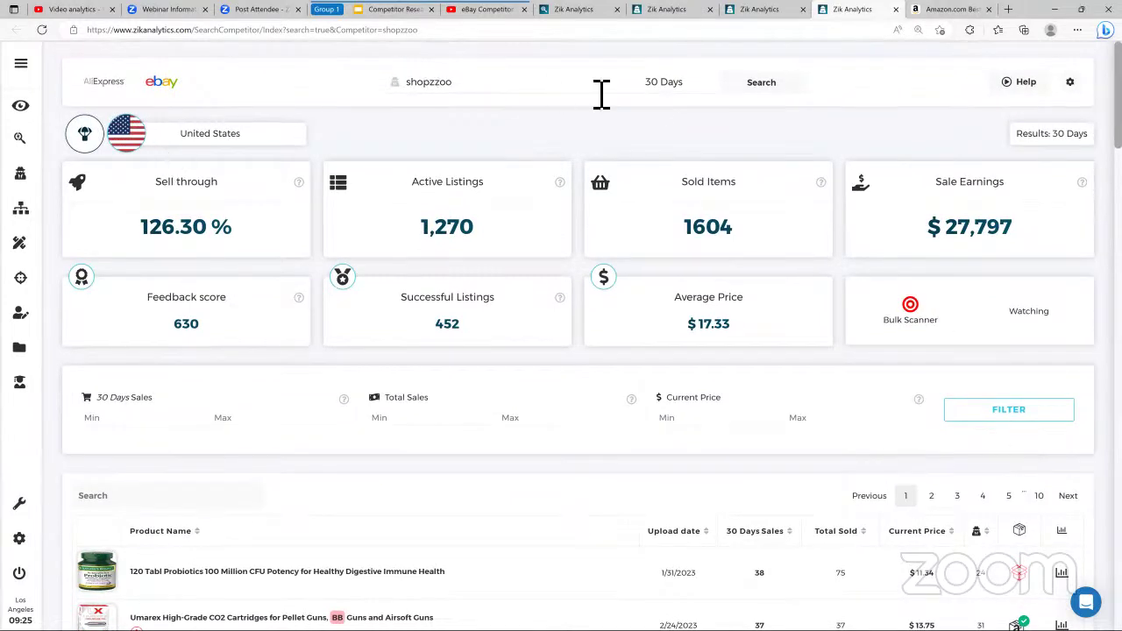
click(666, 12)
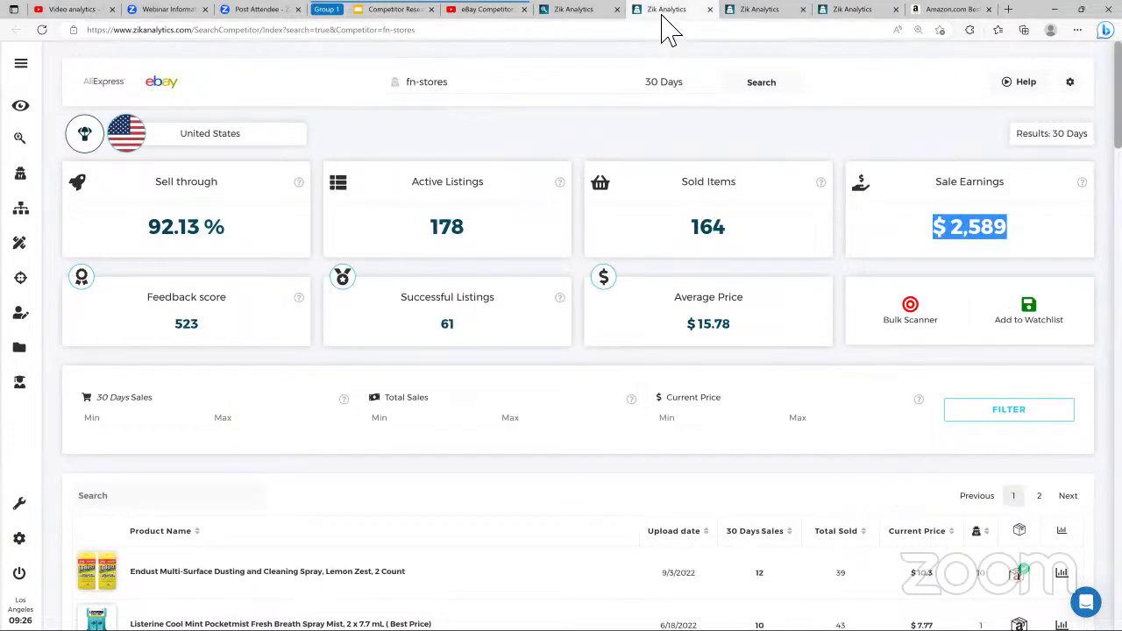
click(775, 11)
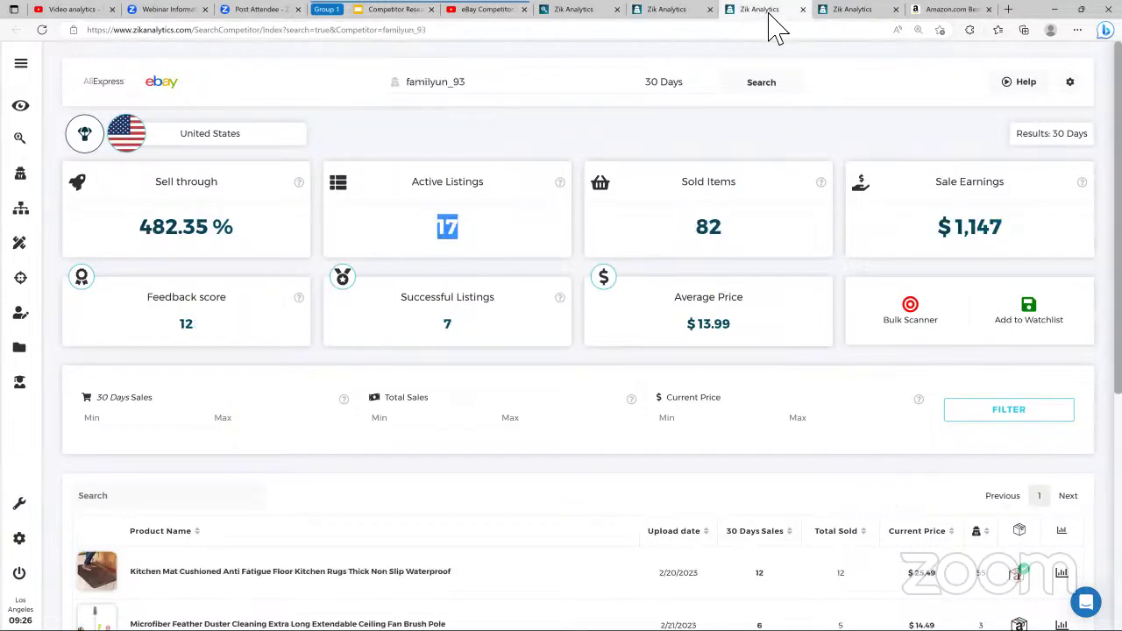
click(495, 313)
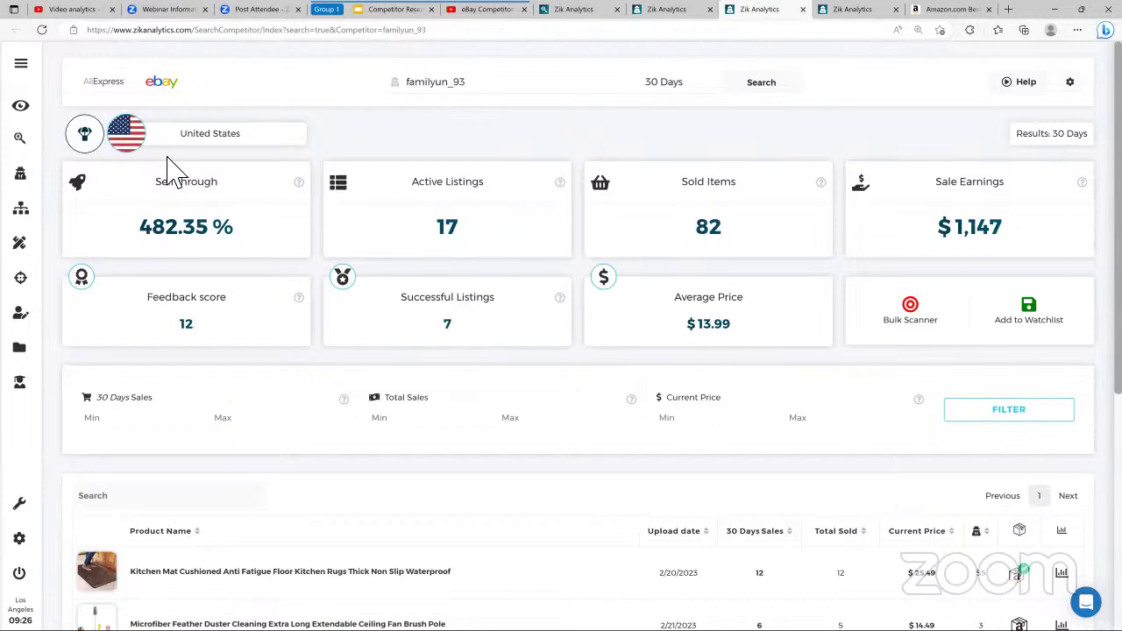
drag(181, 331, 315, 355)
drag(431, 230, 494, 243)
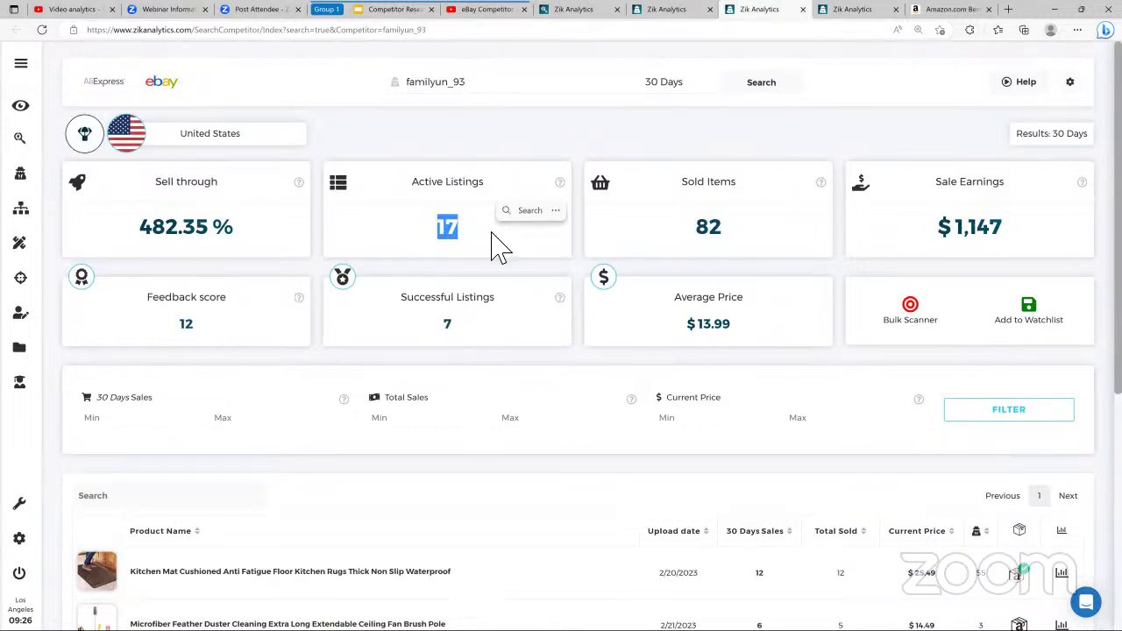
drag(925, 230, 1040, 222)
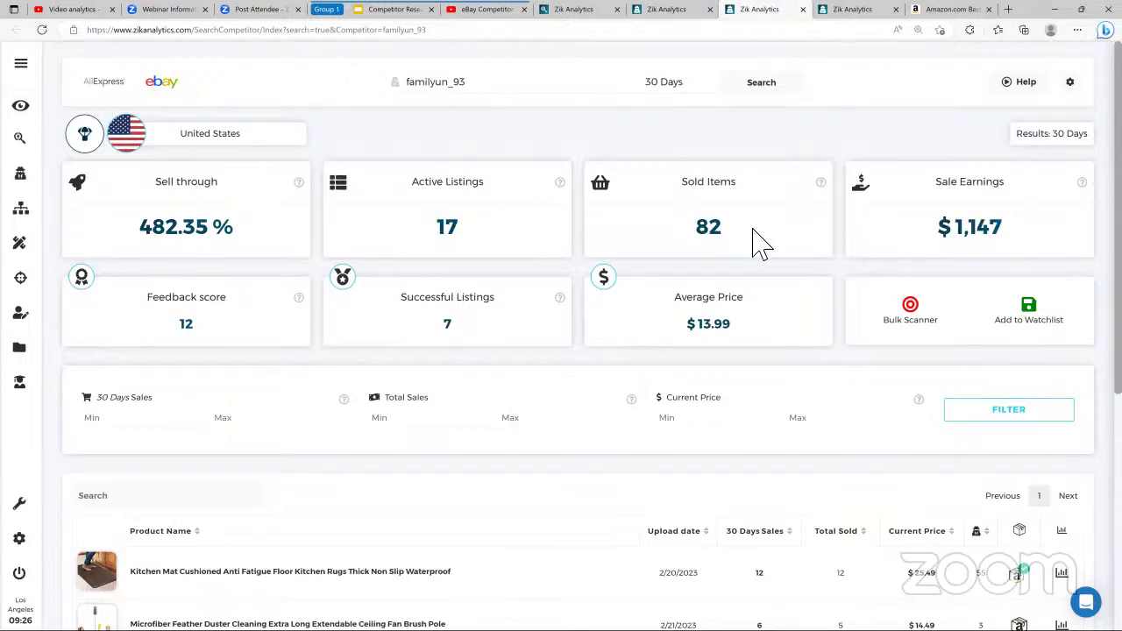
double_click(669, 234)
drag(425, 333, 472, 339)
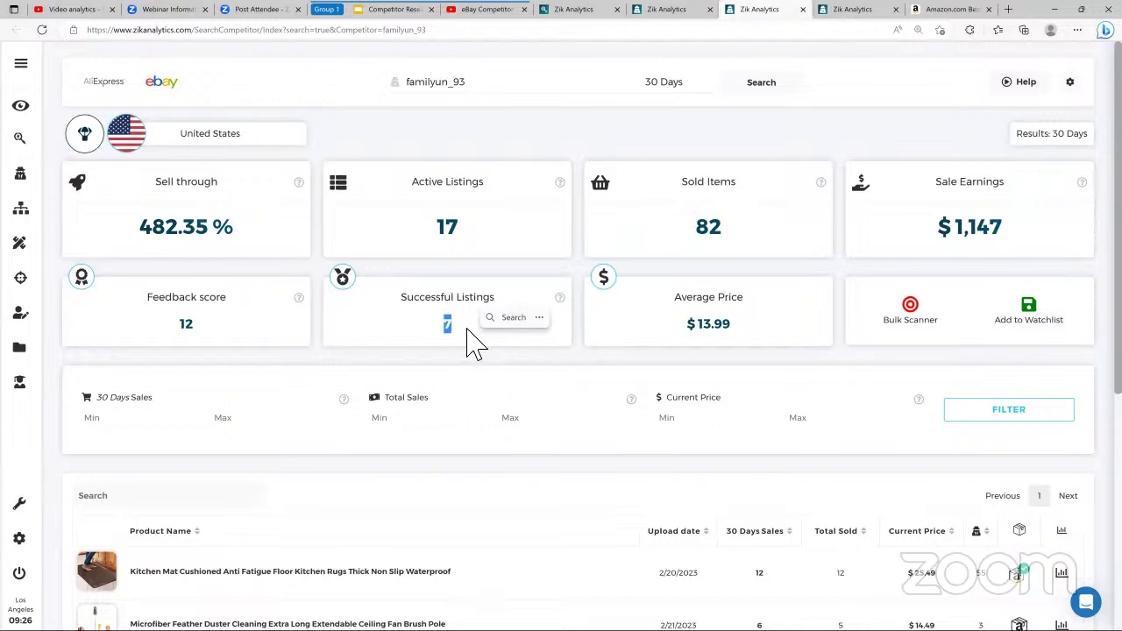
Step: Review familyun_93's listed products with their sales and Amazon matches, and return to the store statistics
scroll(467, 347, down, 2)
scroll(467, 349, down, 3)
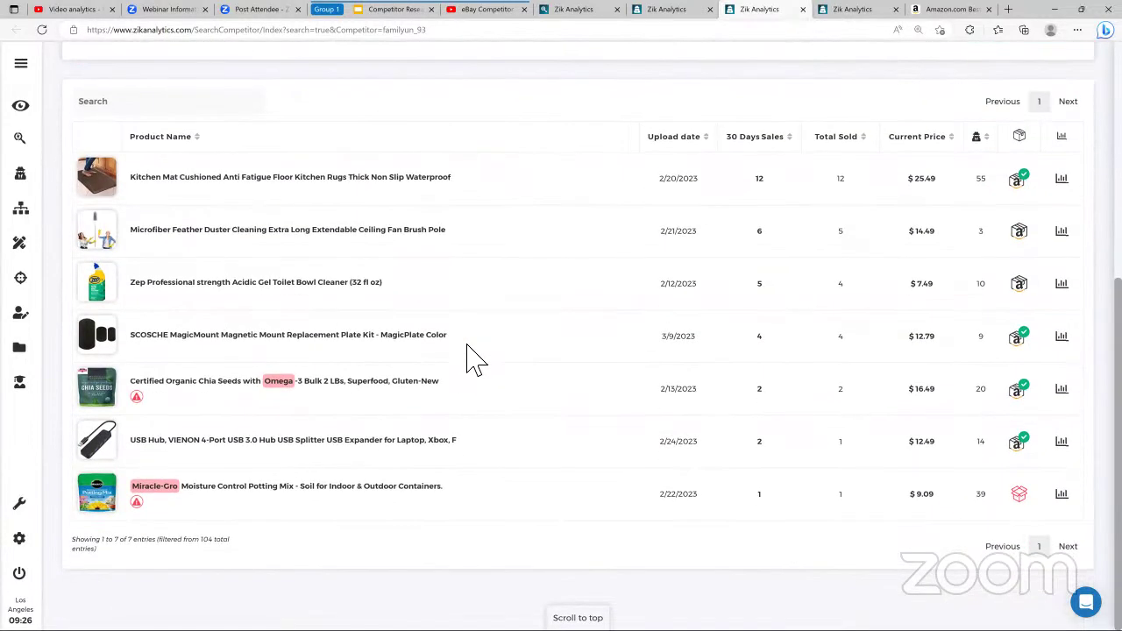
scroll(522, 329, up, 3)
scroll(517, 333, up, 1)
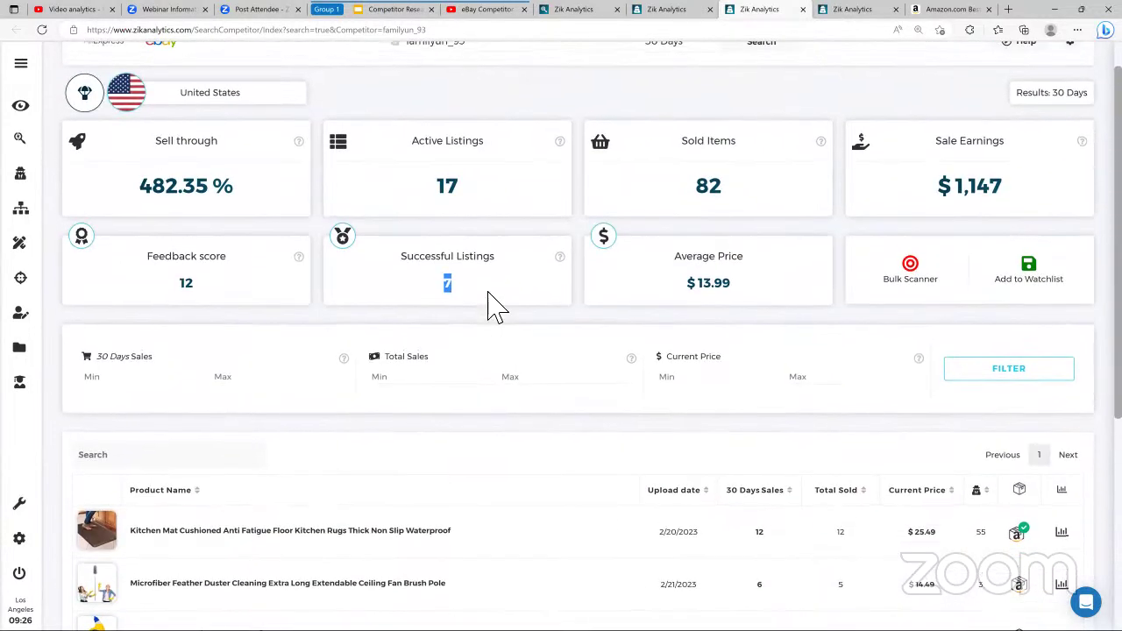
drag(151, 290, 204, 298)
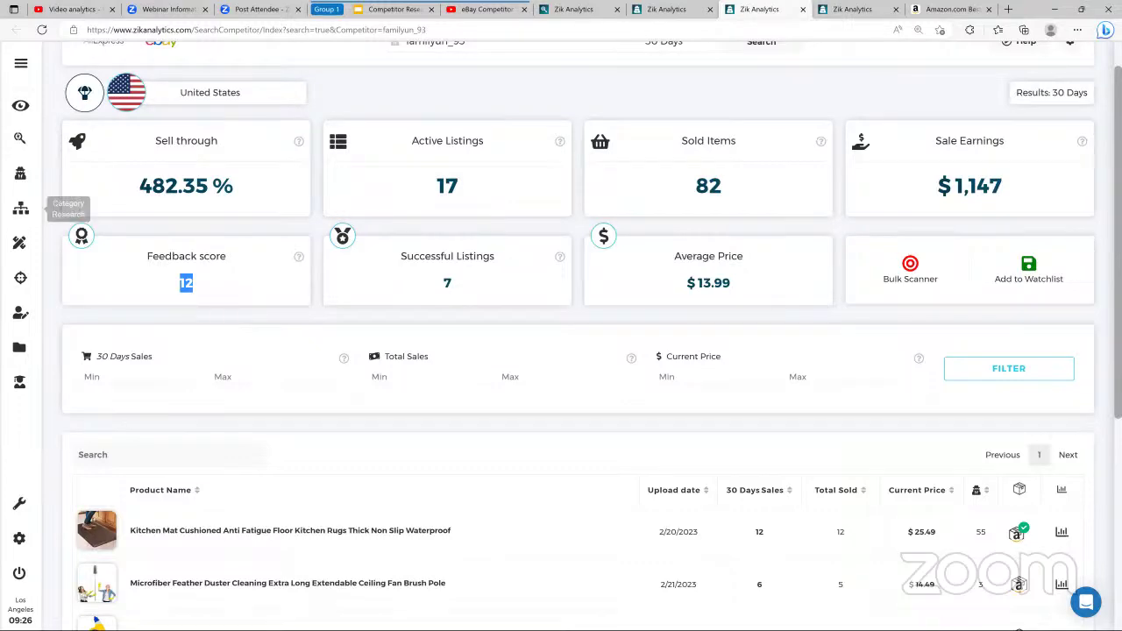
double_click(140, 186)
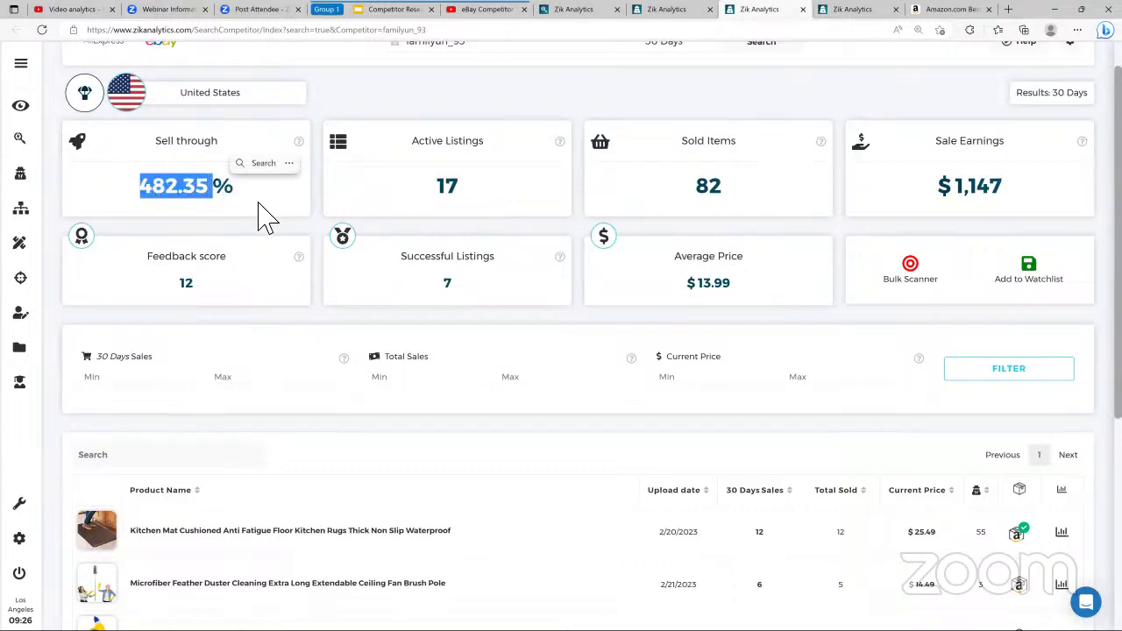
double_click(705, 200)
Step: Check the Amazon matches and profits for the kitchen mat and SCOSCHE MagicMount listings, closing each comparison
scroll(696, 258, down, 2)
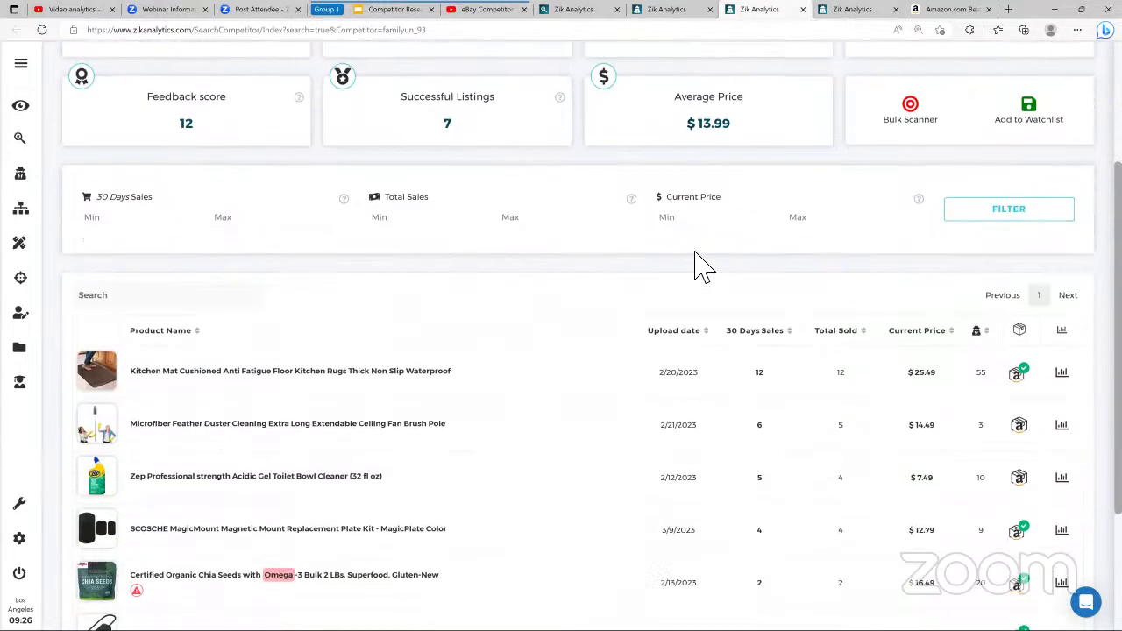
click(1019, 354)
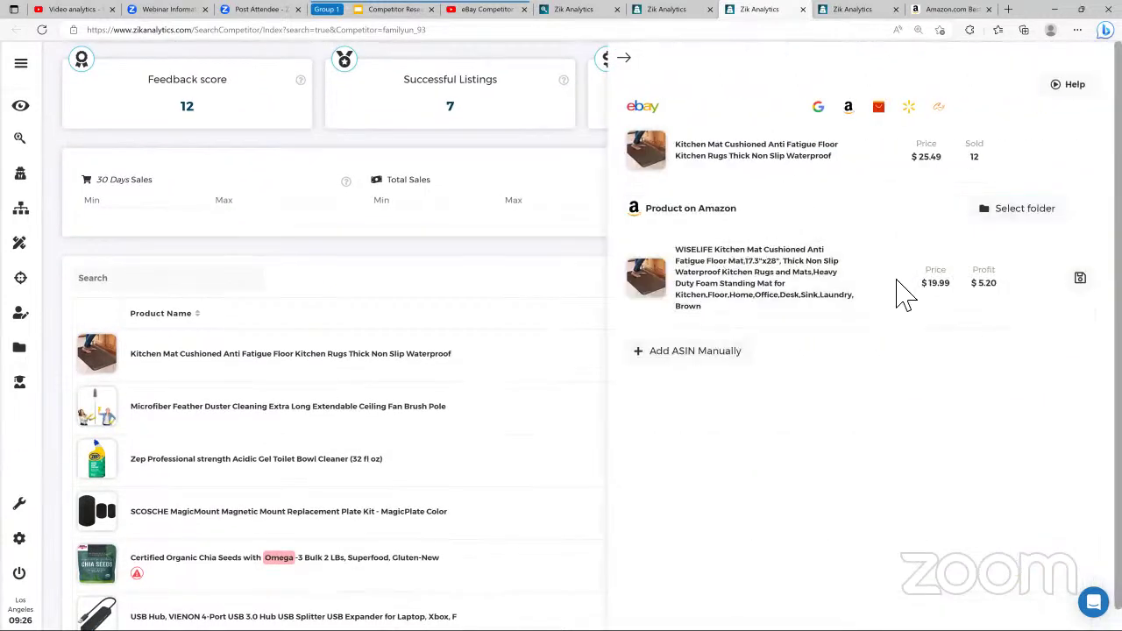
drag(959, 291, 1008, 296)
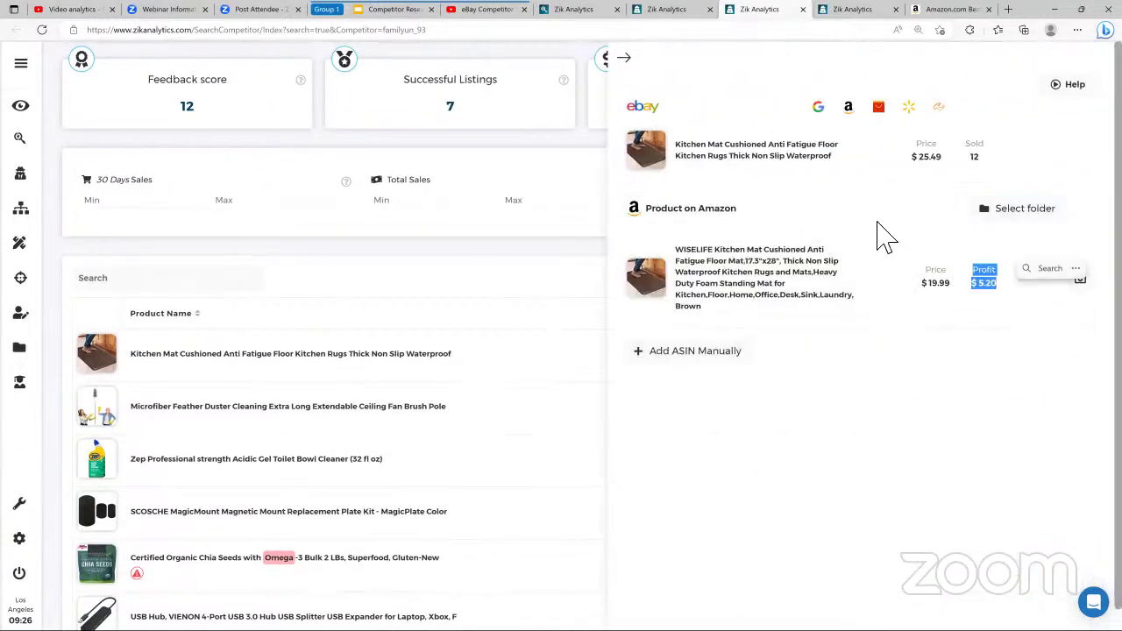
click(1021, 307)
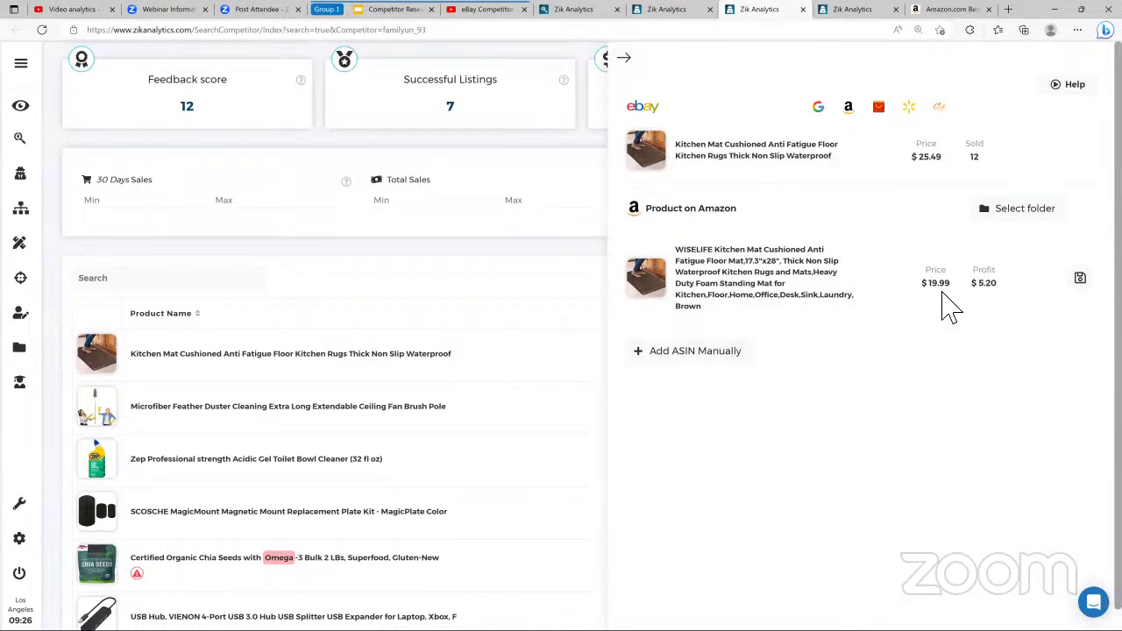
click(623, 58)
scroll(1022, 438, down, 1)
click(1022, 427)
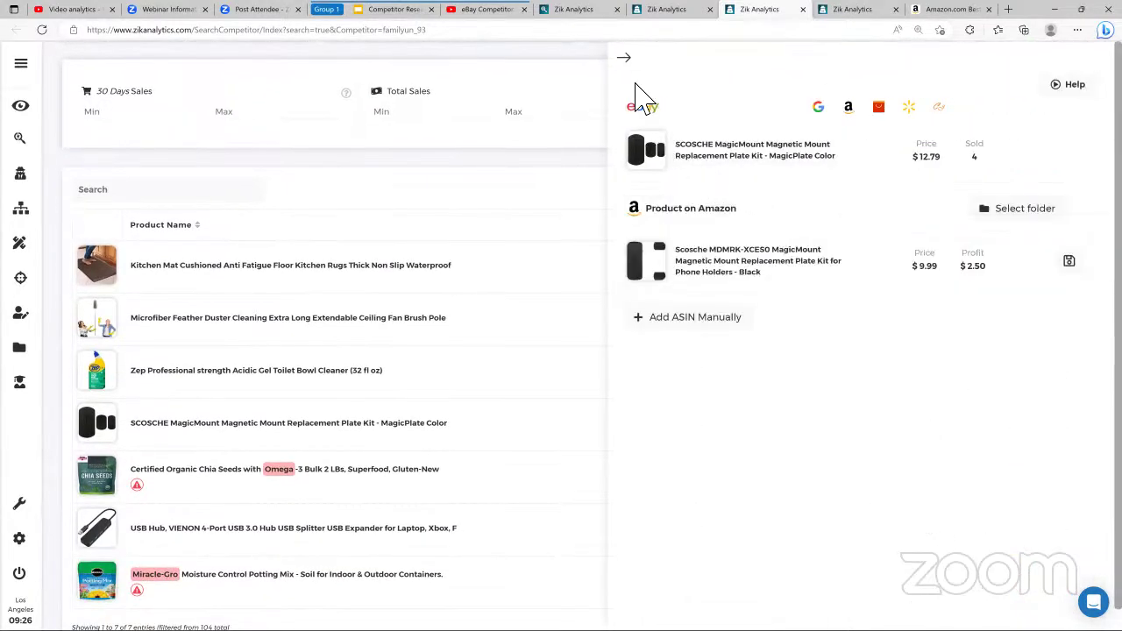
click(624, 58)
scroll(605, 223, up, 2)
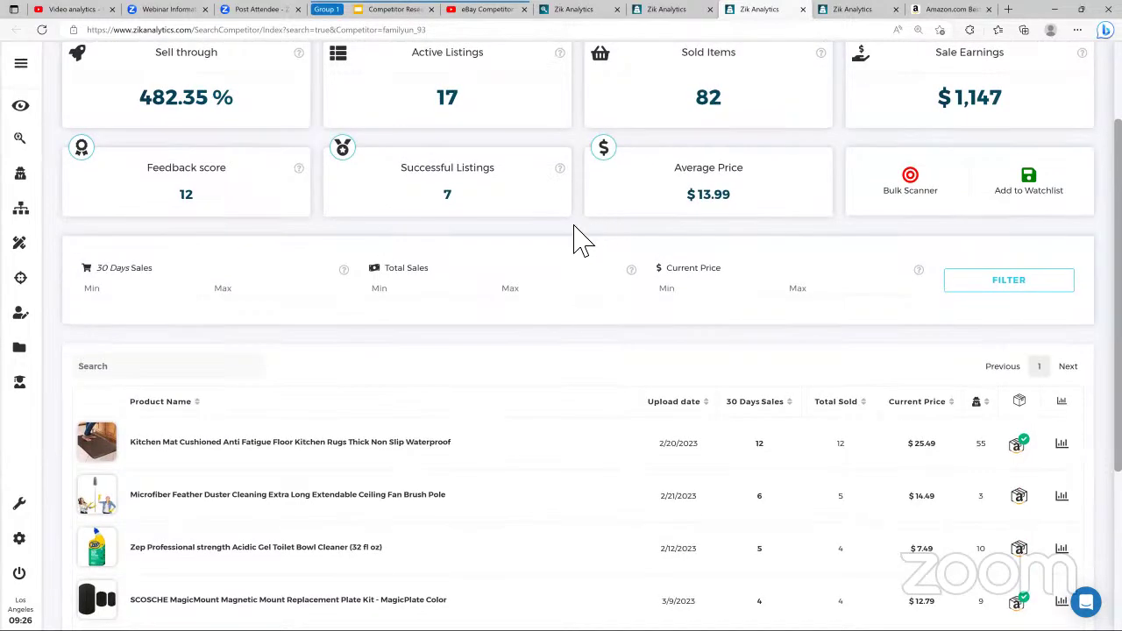
scroll(605, 228, up, 2)
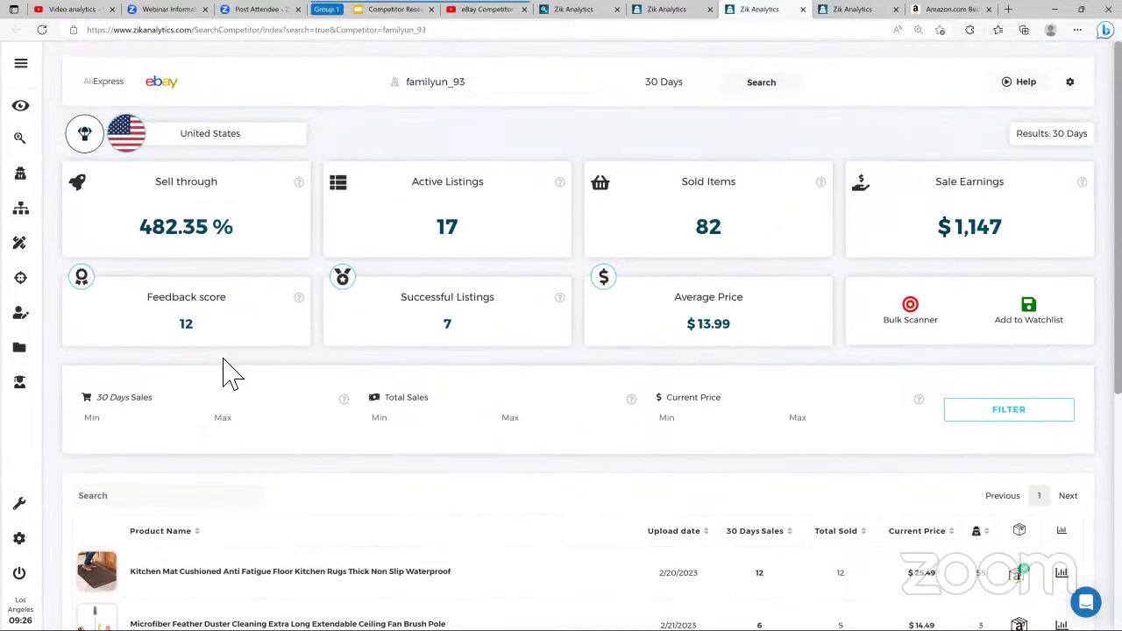
click(1013, 346)
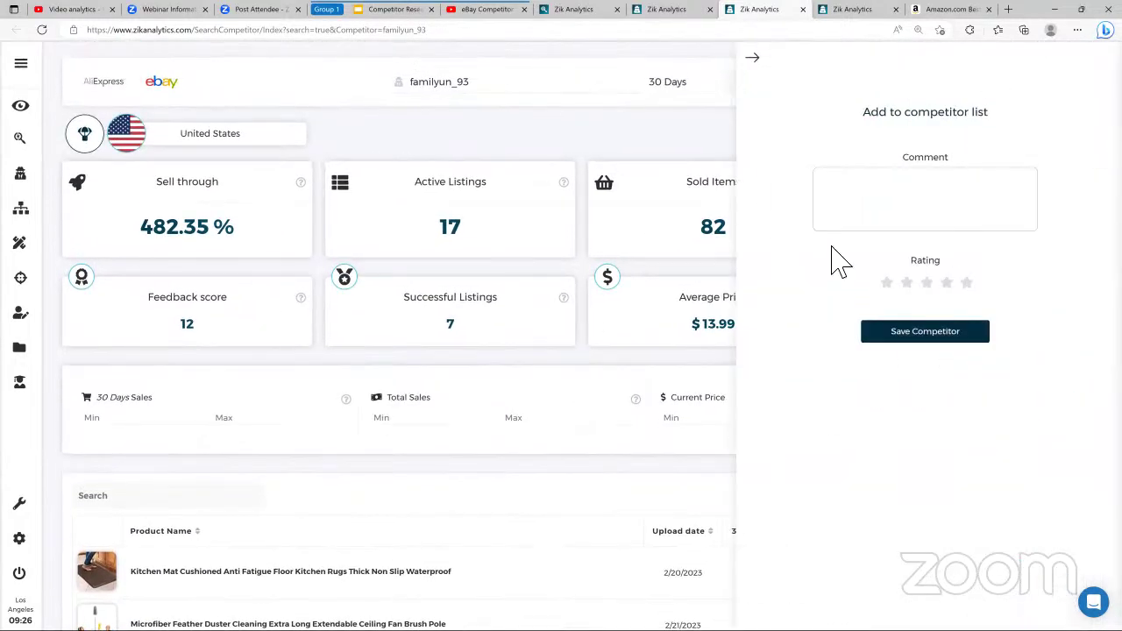
click(858, 232)
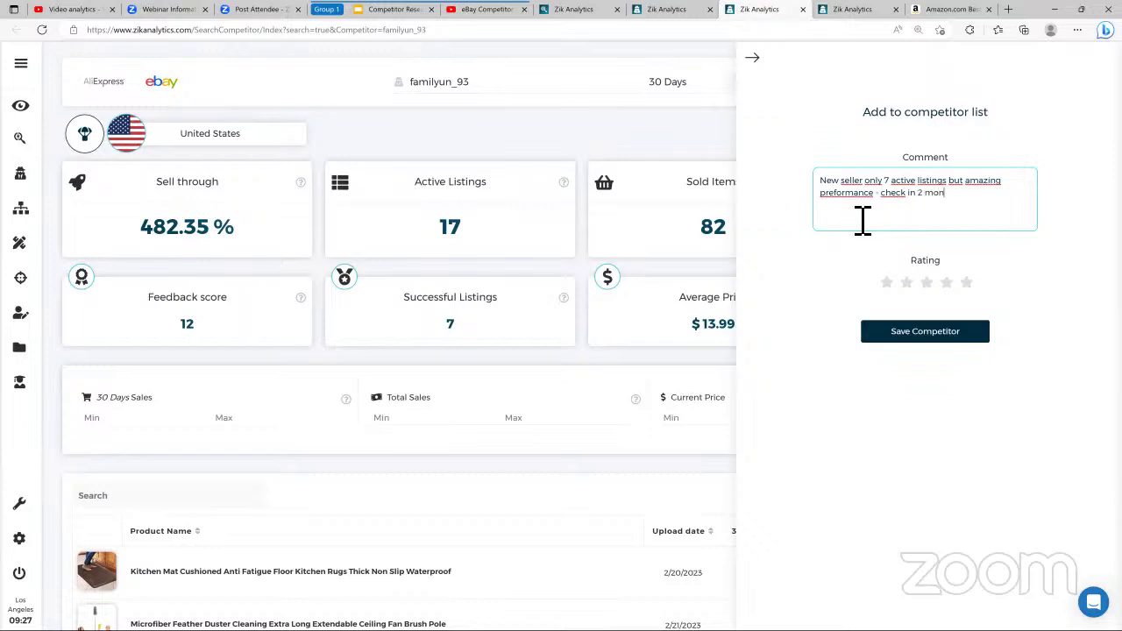
click(947, 282)
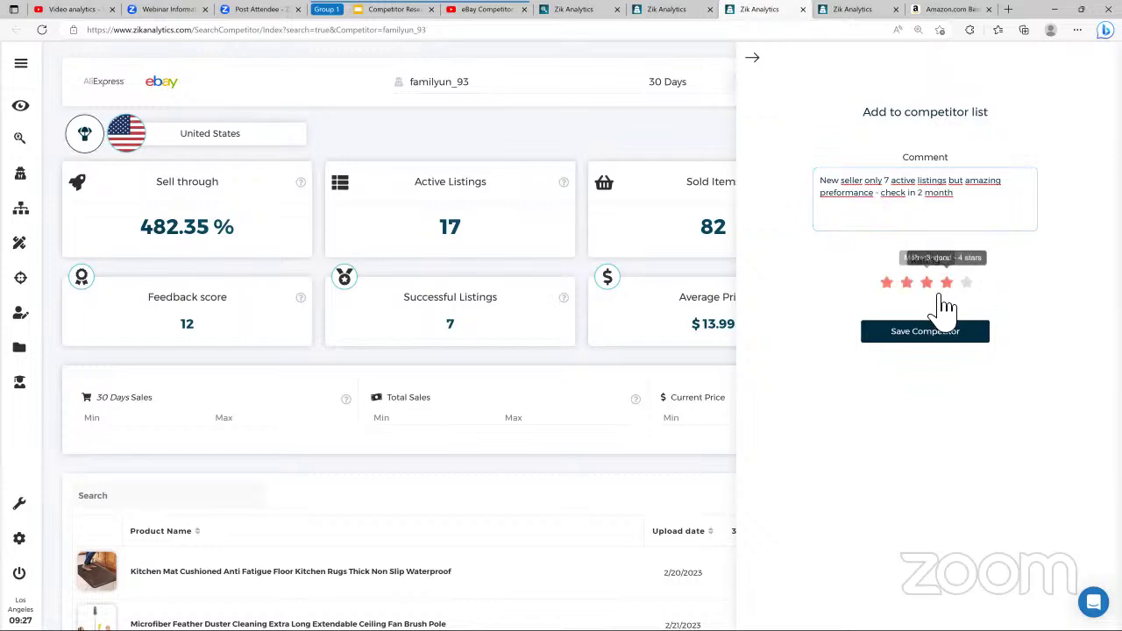
click(959, 349)
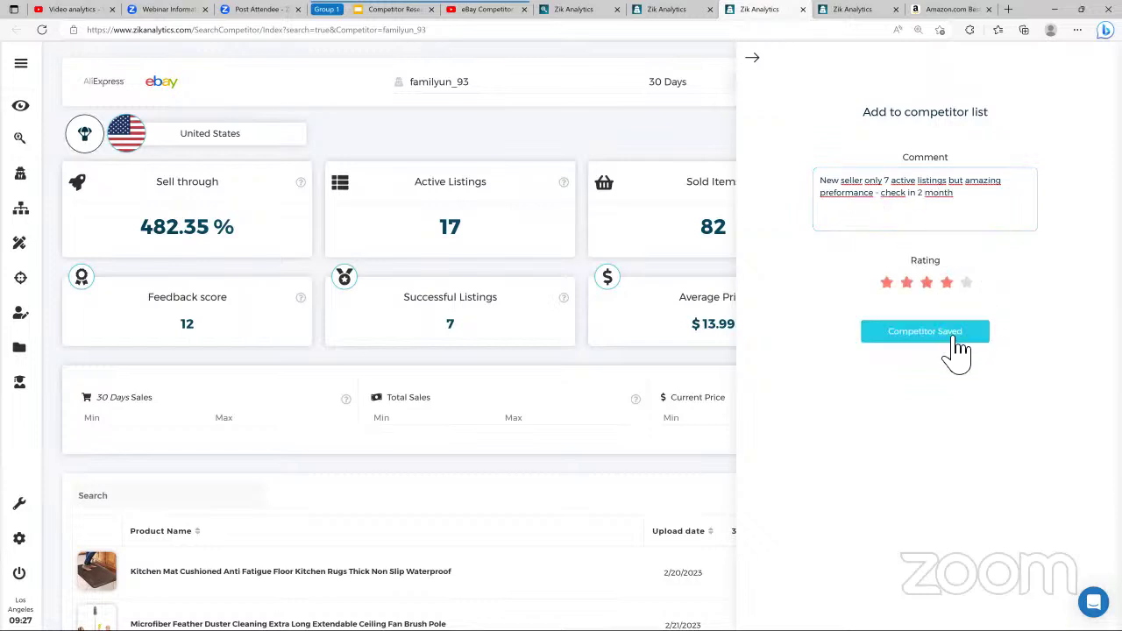
click(894, 336)
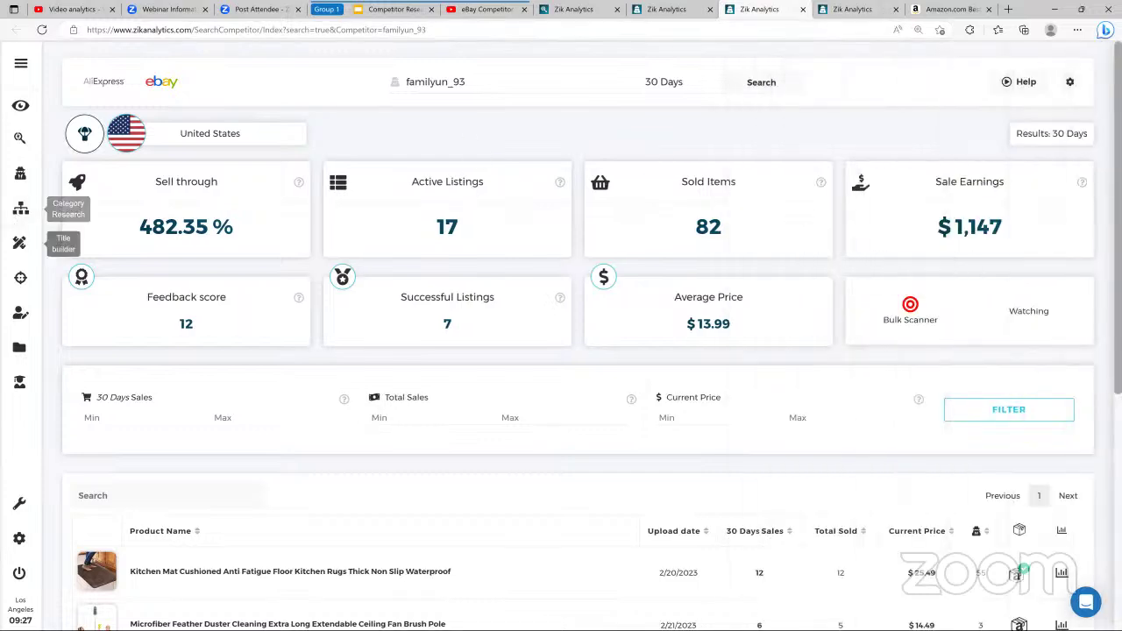
click(29, 320)
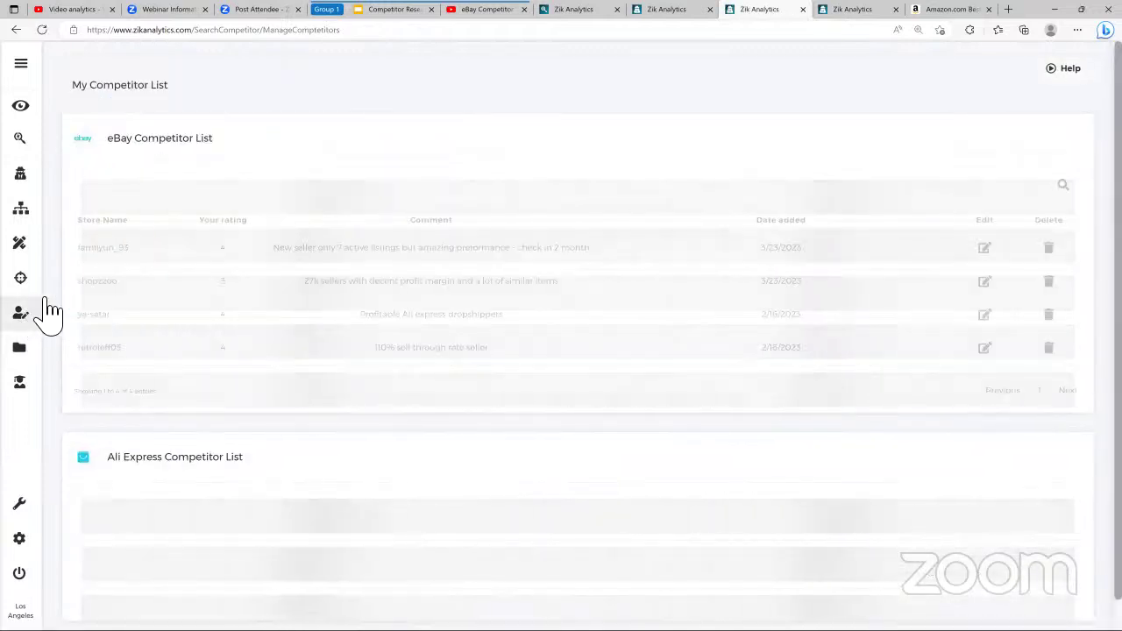
drag(77, 249, 833, 298)
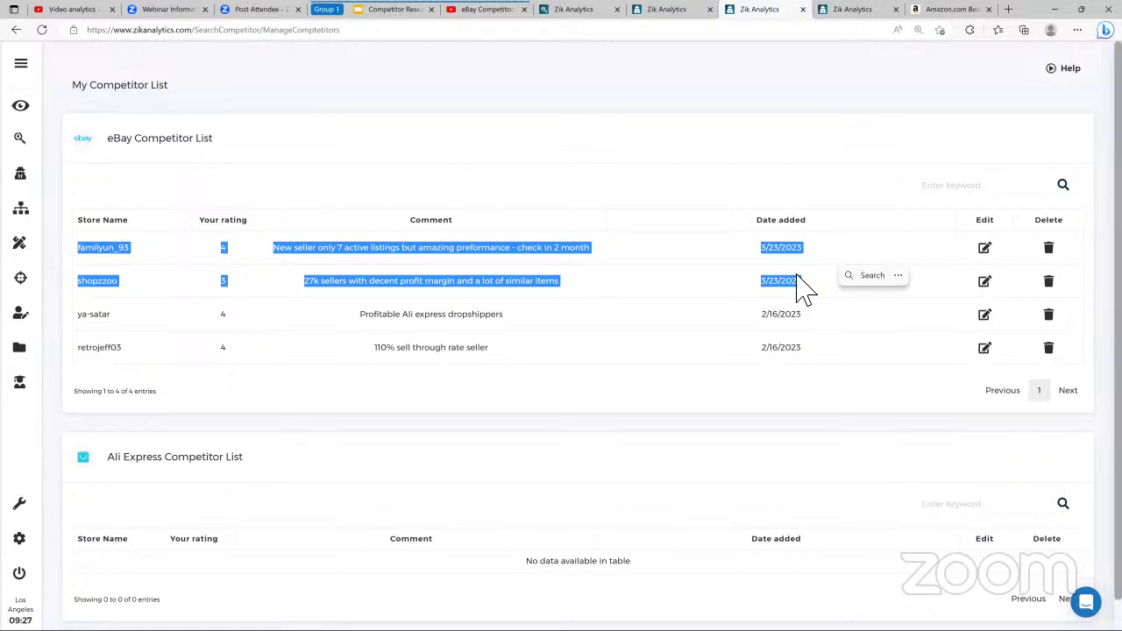
click(964, 238)
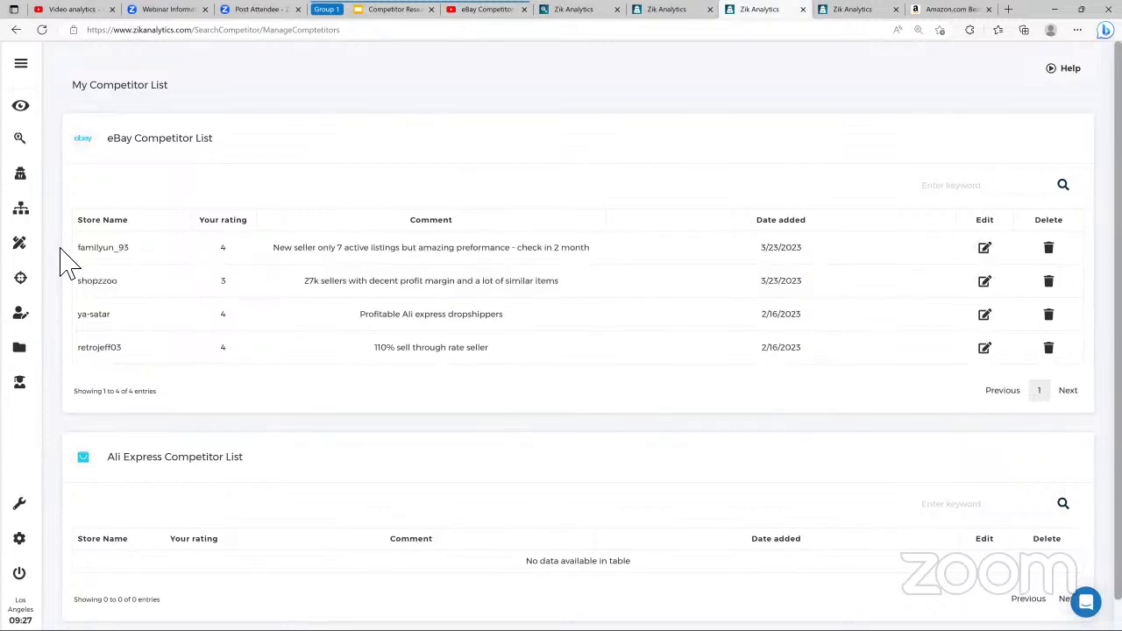
click(97, 250)
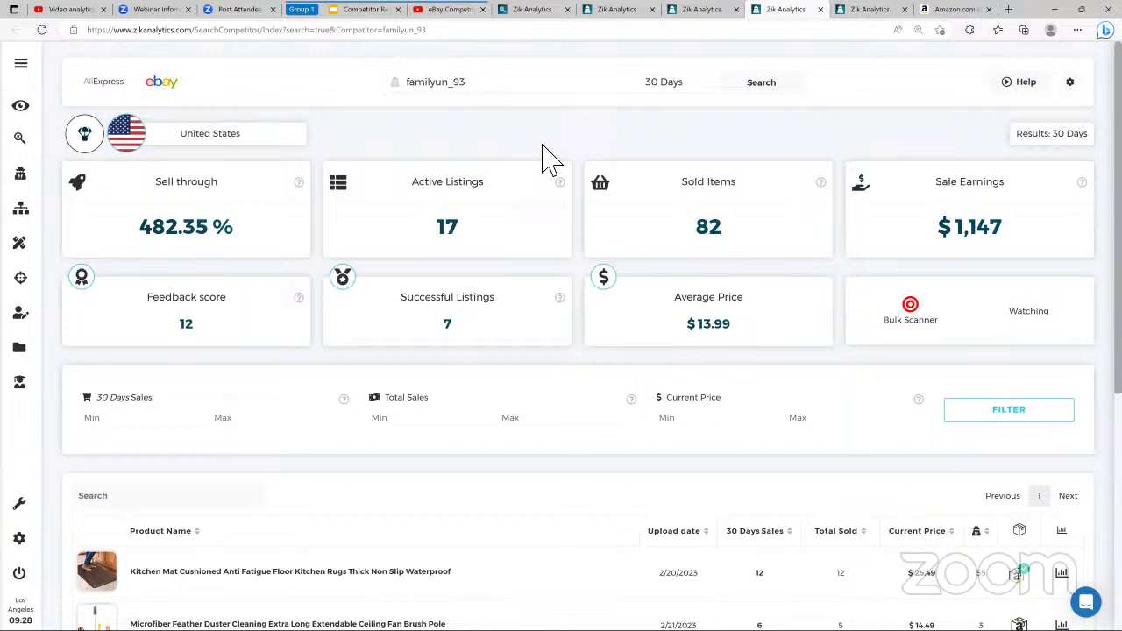
scroll(864, 476, down, 2)
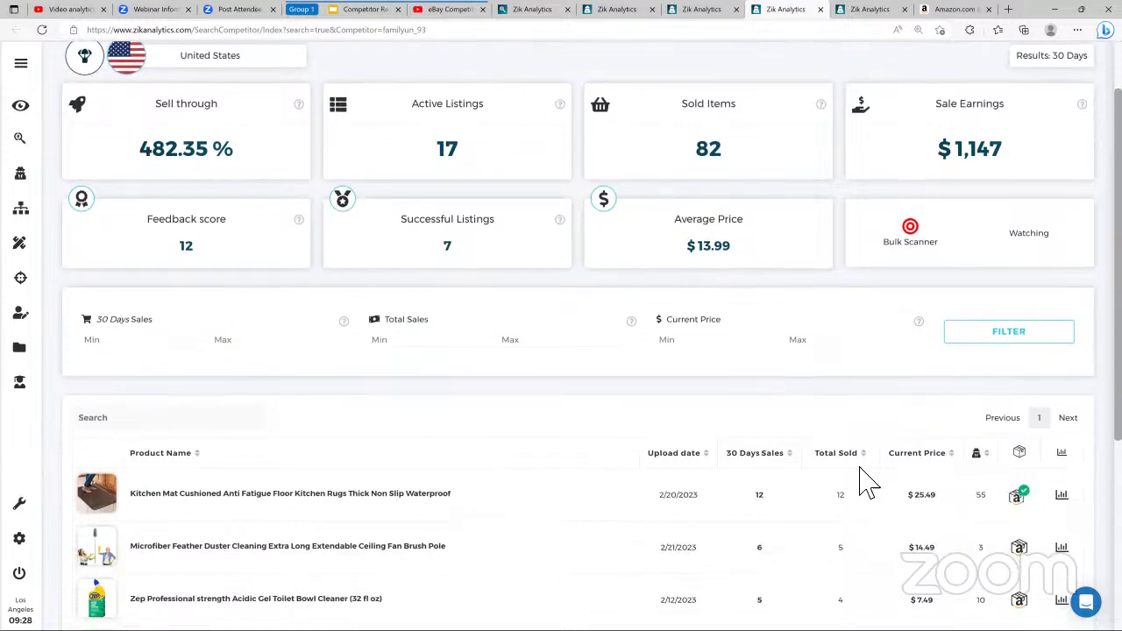
scroll(934, 370, up, 2)
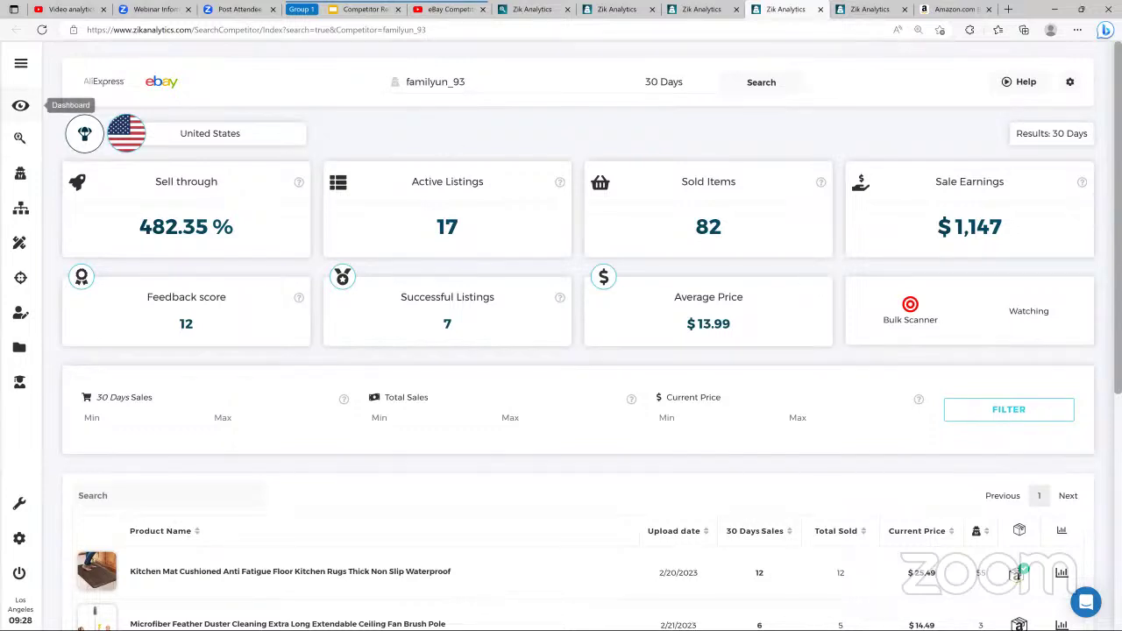
Step: Open product research in a new tab and search for "men watch" with China as the shipping location
middle_click(21, 137)
click(799, 10)
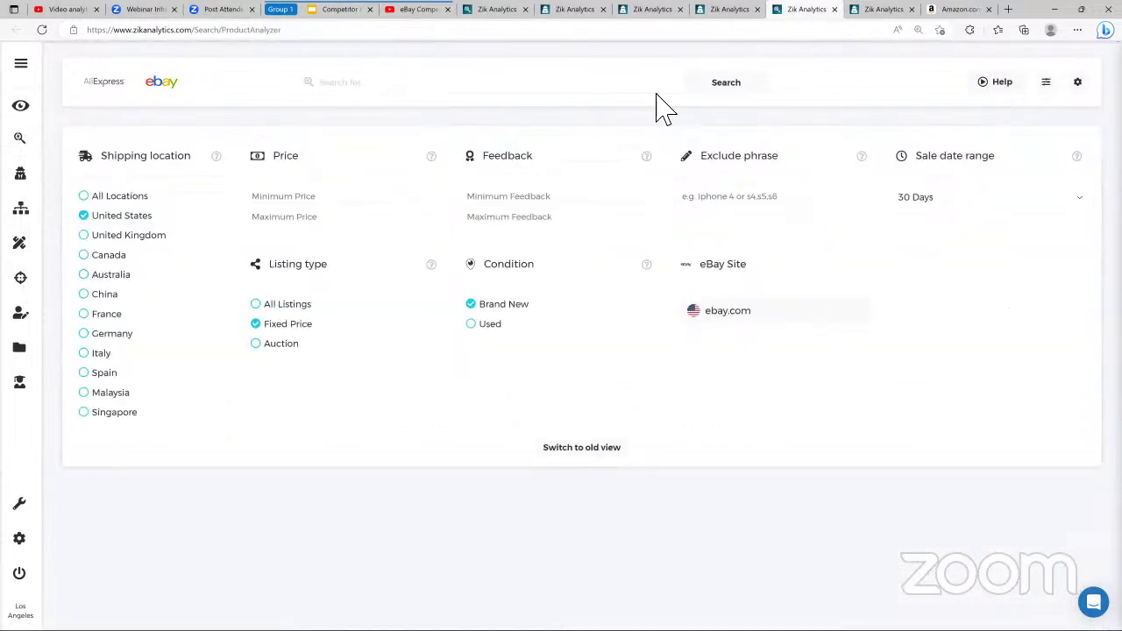
click(103, 294)
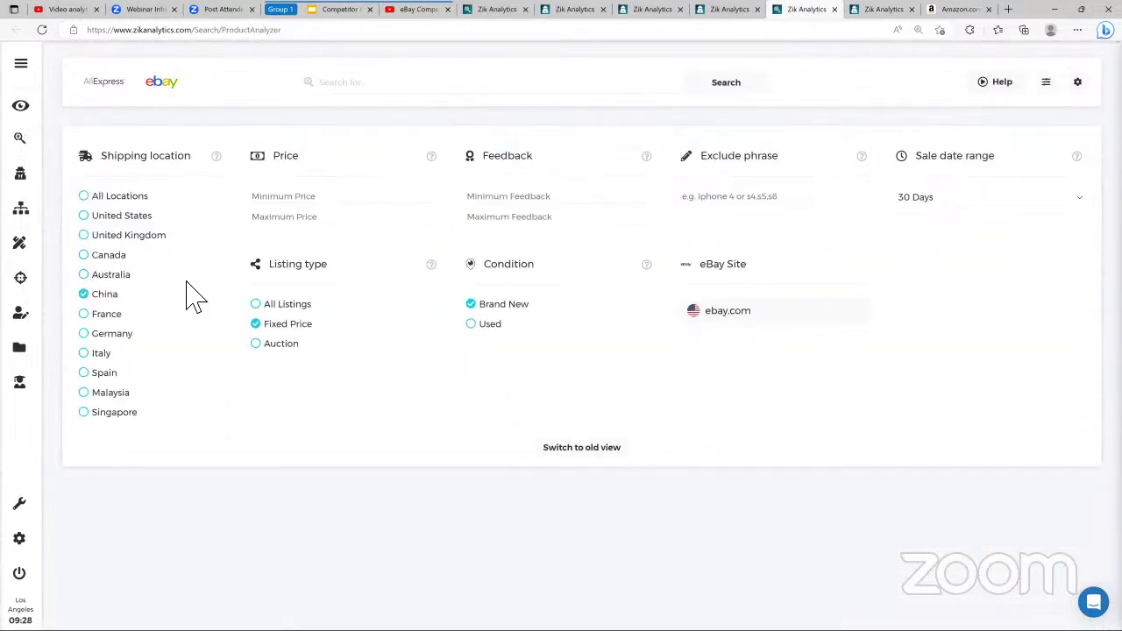
click(491, 82)
click(127, 300)
click(374, 83)
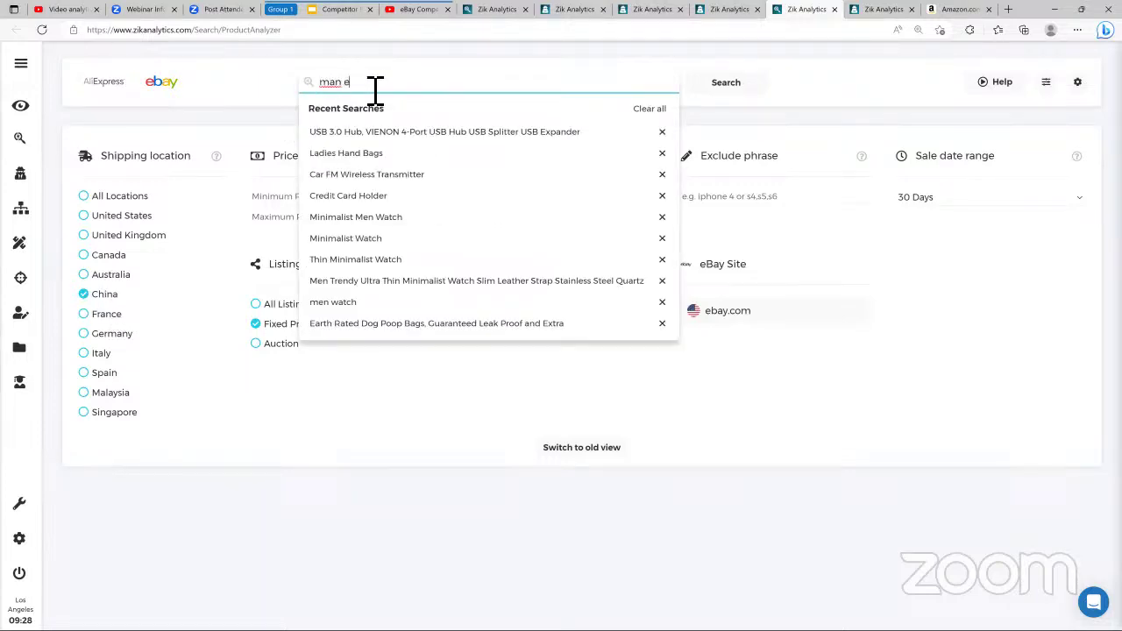
text(men watch)
key(Return)
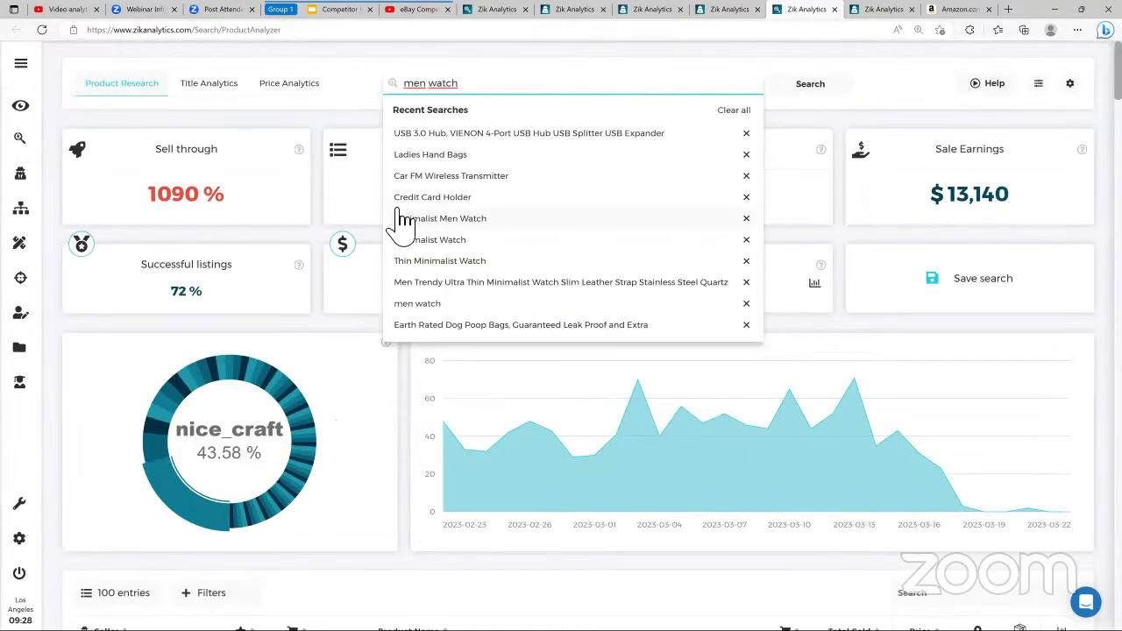
Step: Filter the men watch results to dropshippers only and review the remaining listings
scroll(430, 381, down, 6)
scroll(263, 123, up, 1)
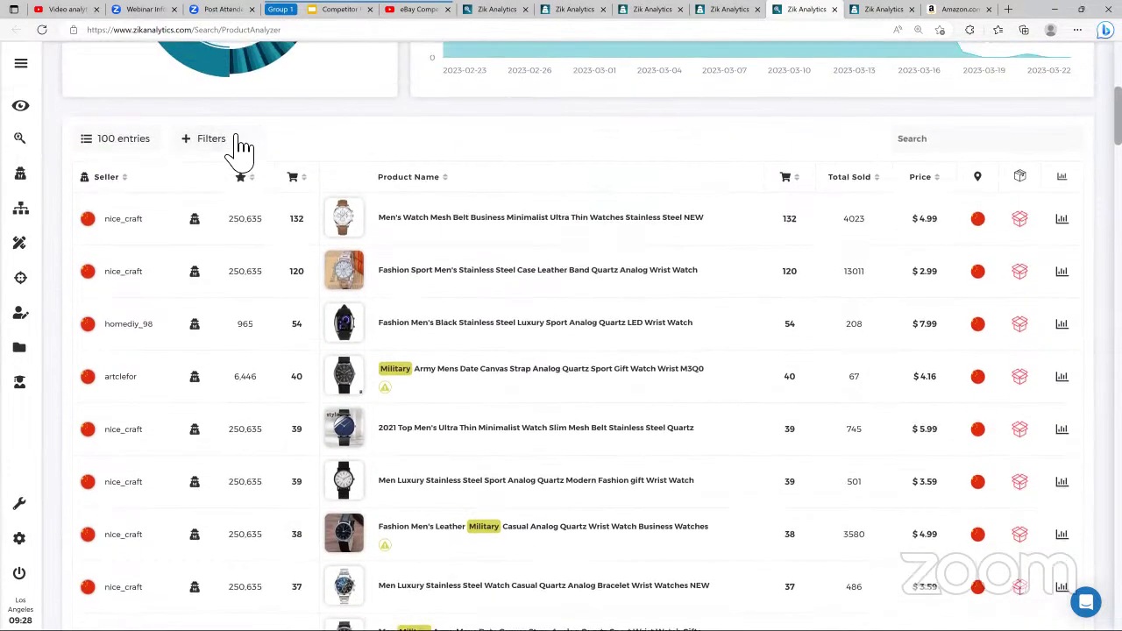
click(233, 158)
click(253, 186)
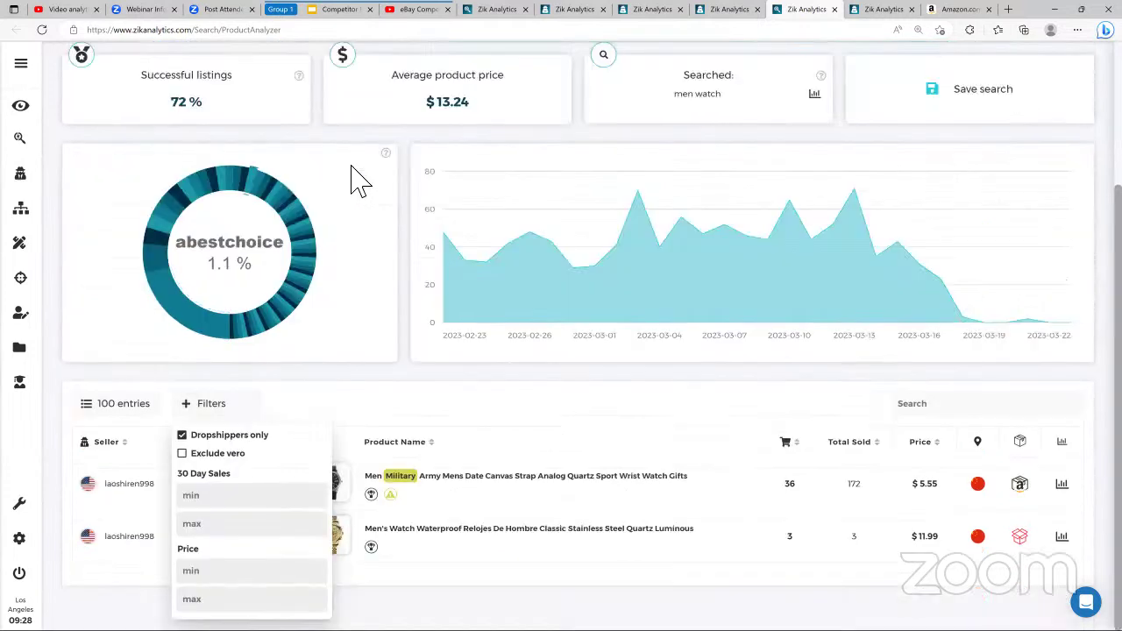
click(438, 408)
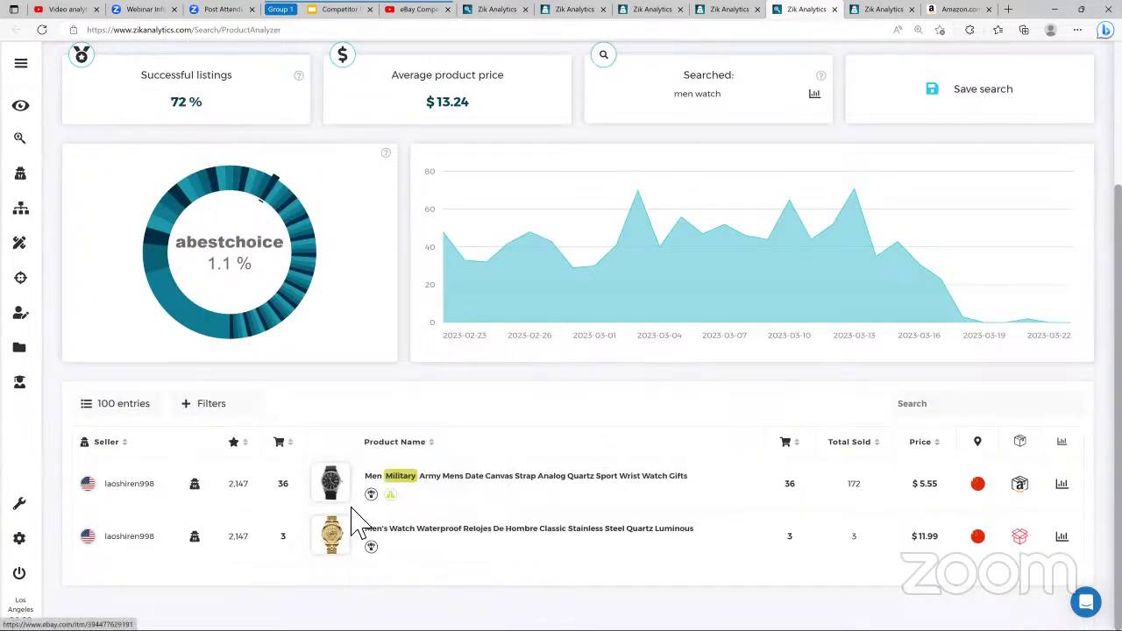
Step: Reset product research to a blank search and show the recent searches
scroll(372, 507, up, 3)
triple_click(491, 88)
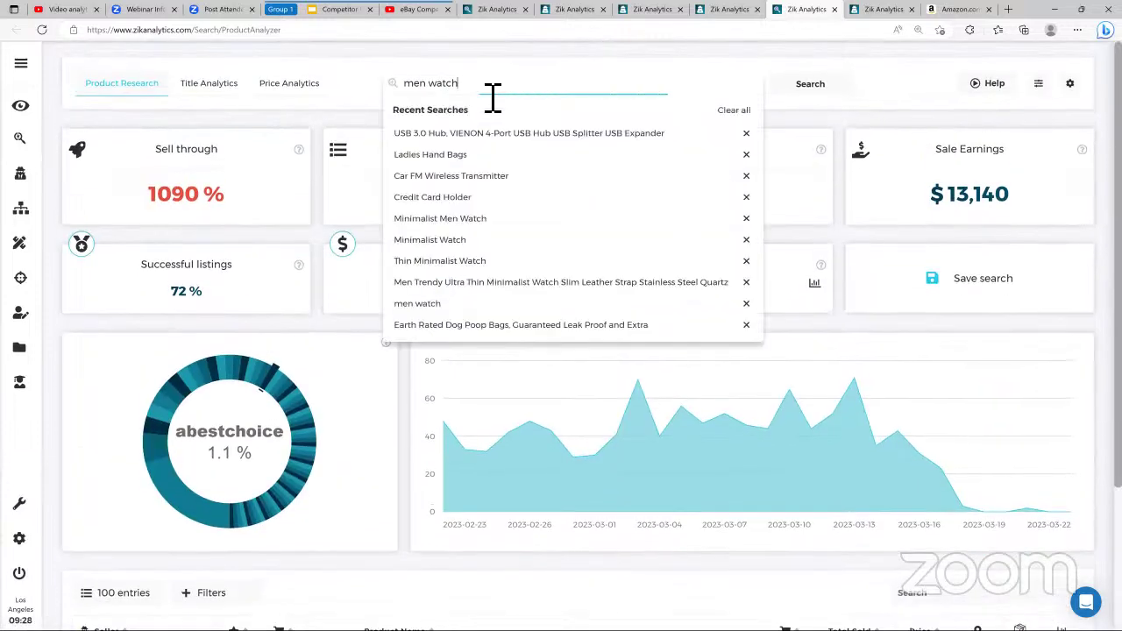
click(20, 142)
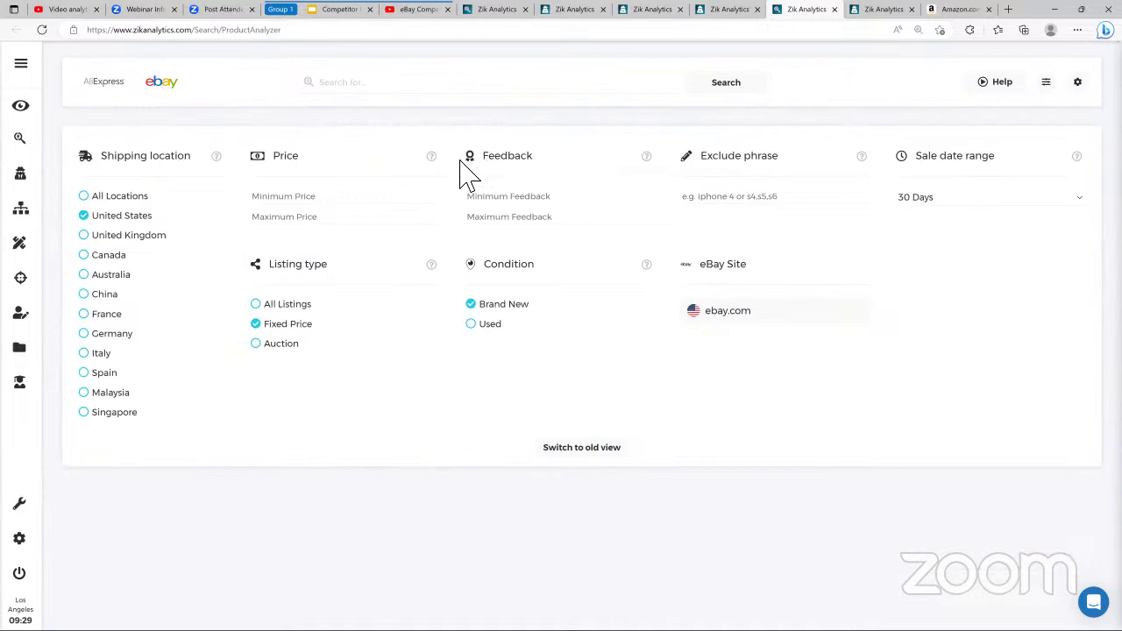
click(429, 88)
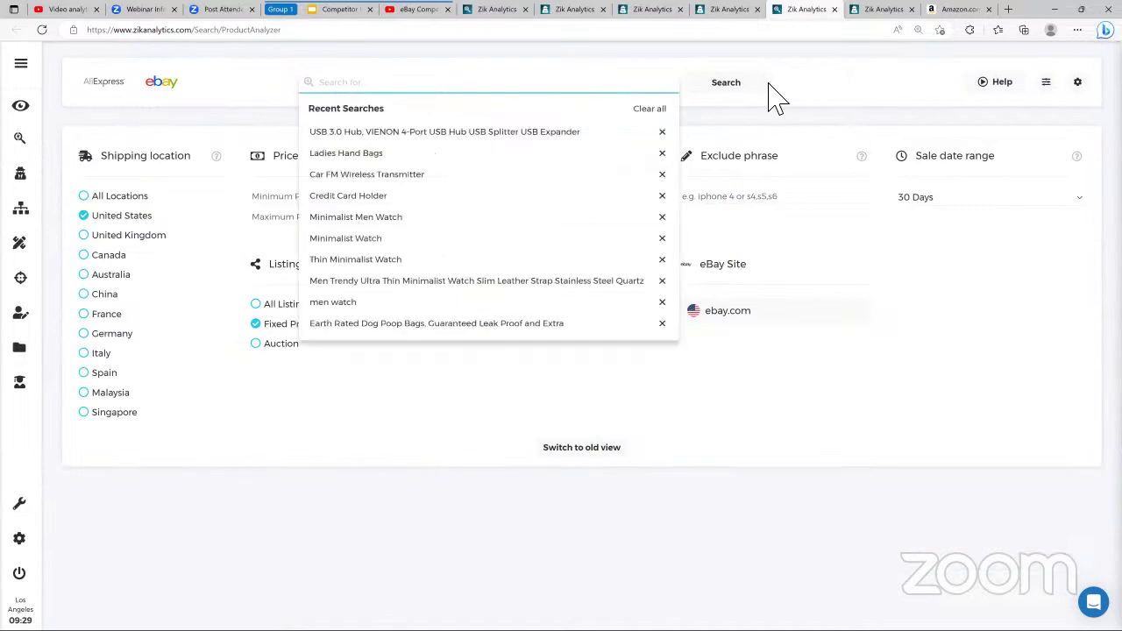
Step: Search the web for "walmart brands" in a new tab and open Wikipedia's List of Walmart brands
click(1008, 9)
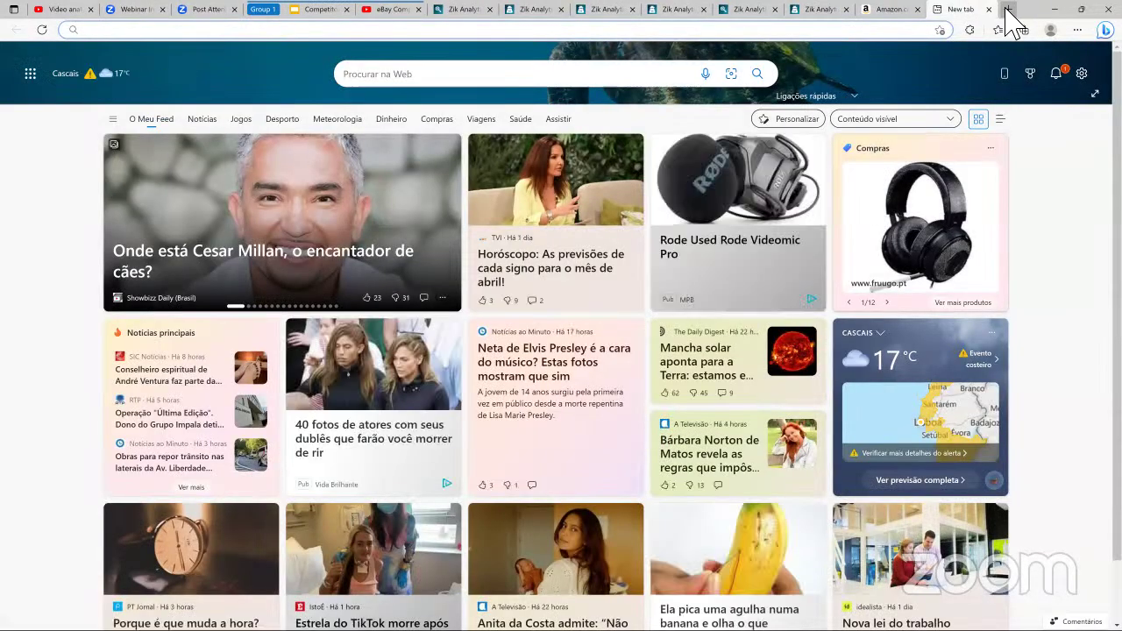
text(walmar)
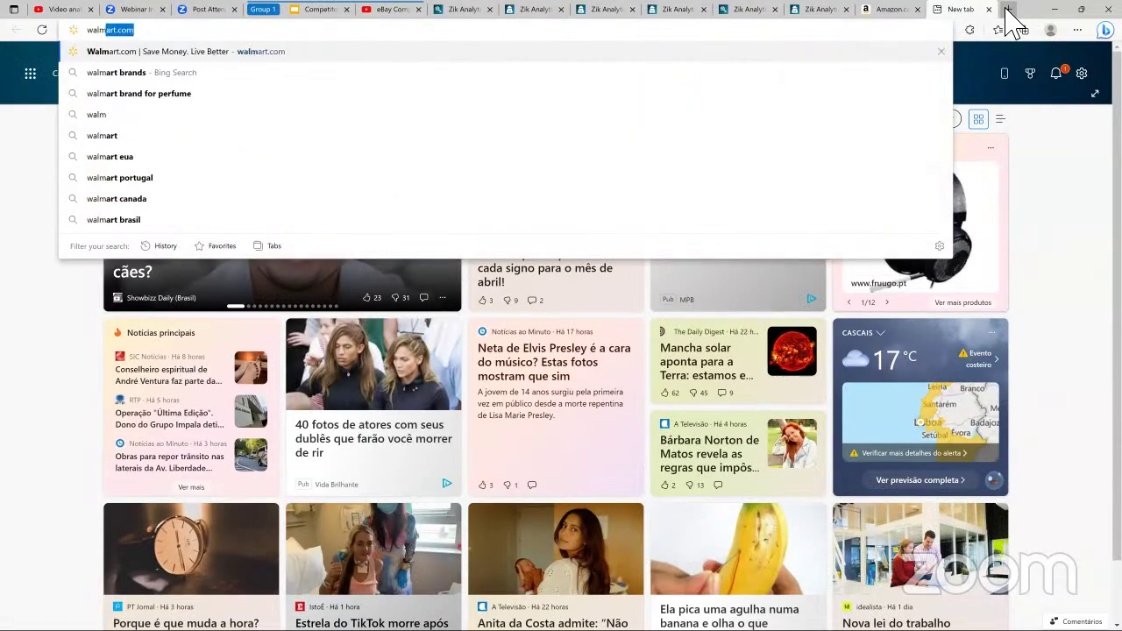
text(t brands)
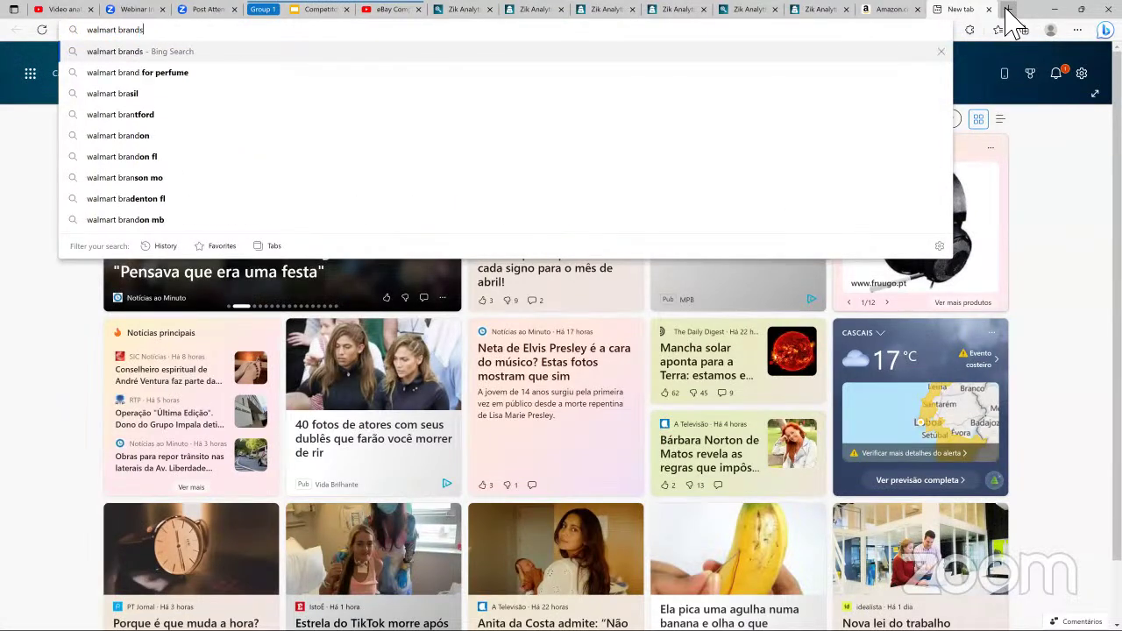
key(Return)
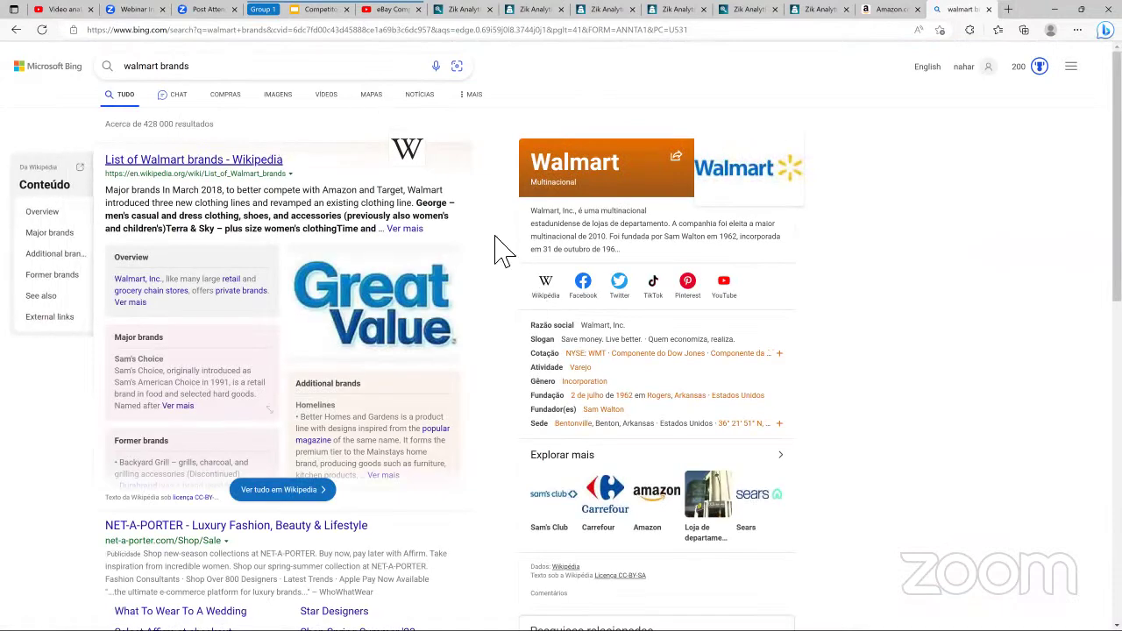
click(163, 161)
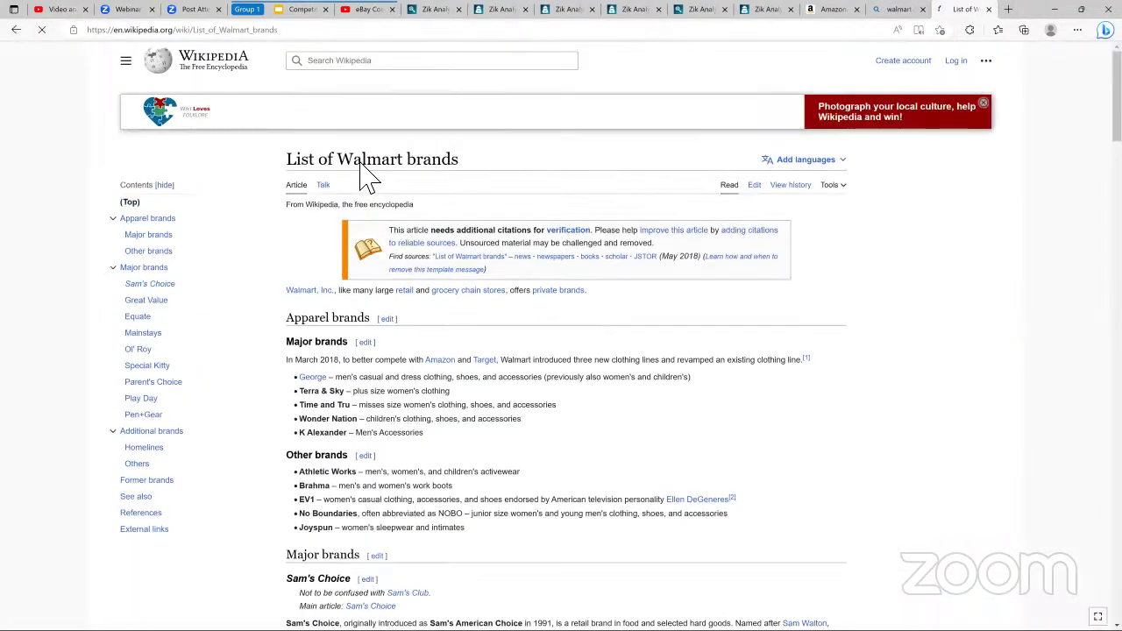
Step: Copy the brand name Sam's Choice from the major brands section of the Wikipedia list
scroll(369, 211, down, 2)
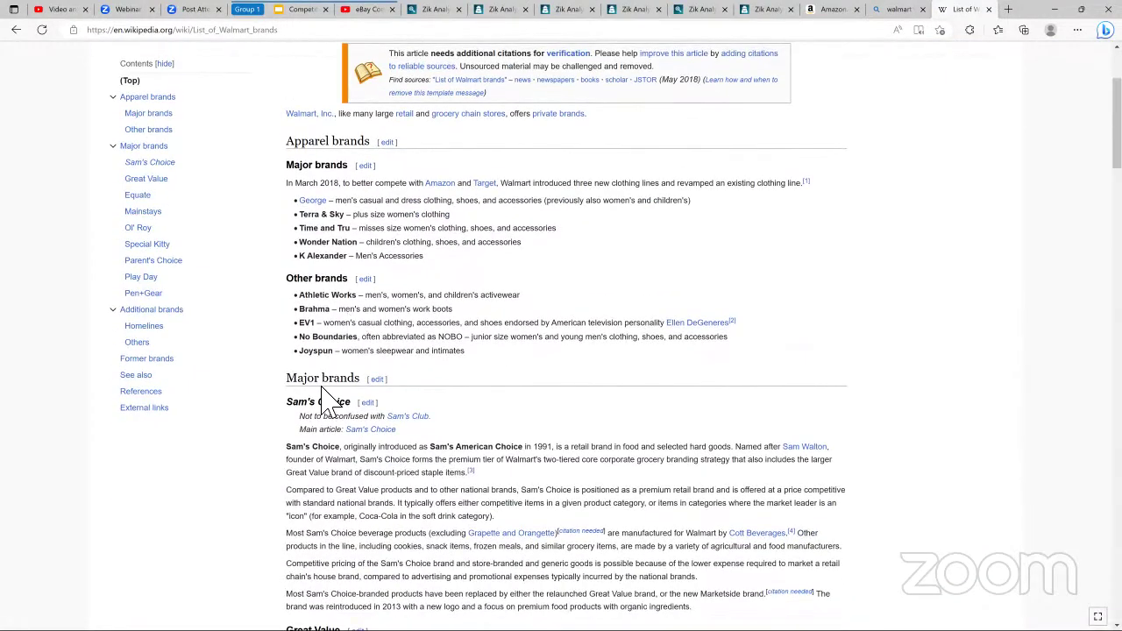
drag(302, 416, 356, 410)
key(ctrl+c)
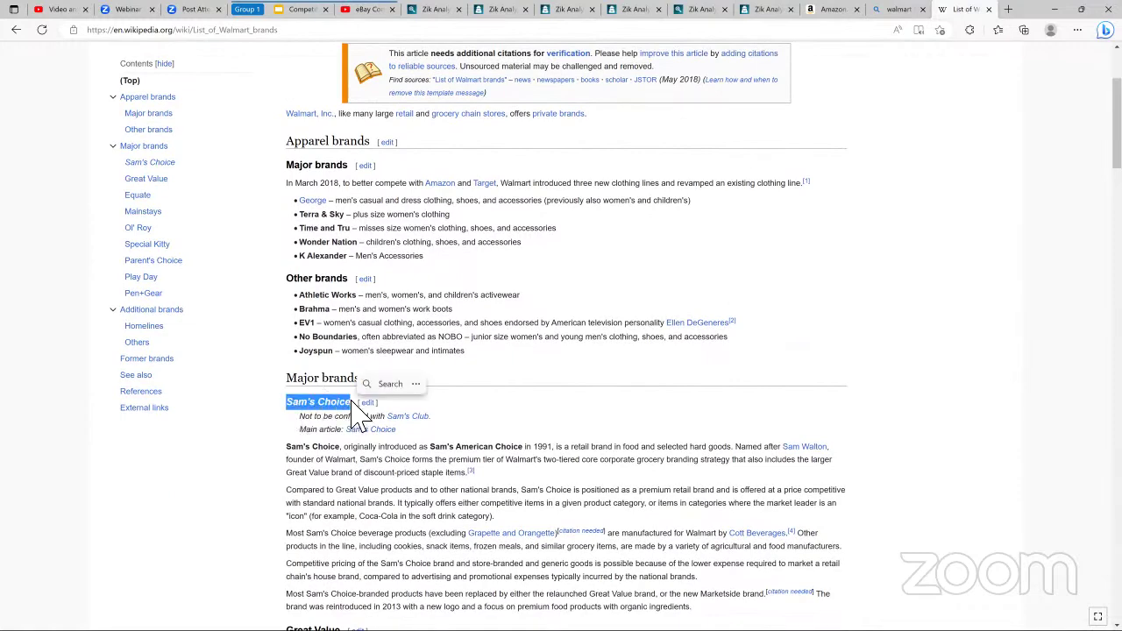
Step: Open product research in a new tab from the competitor research page and search for "Sam's Choice"
click(500, 12)
middle_click(20, 137)
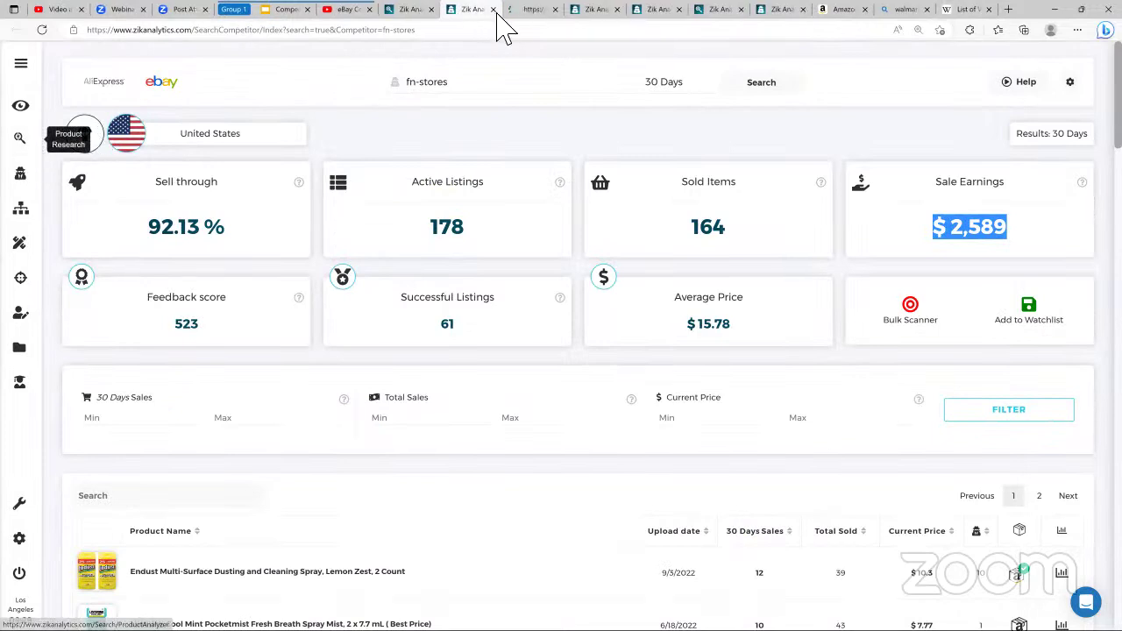
click(531, 10)
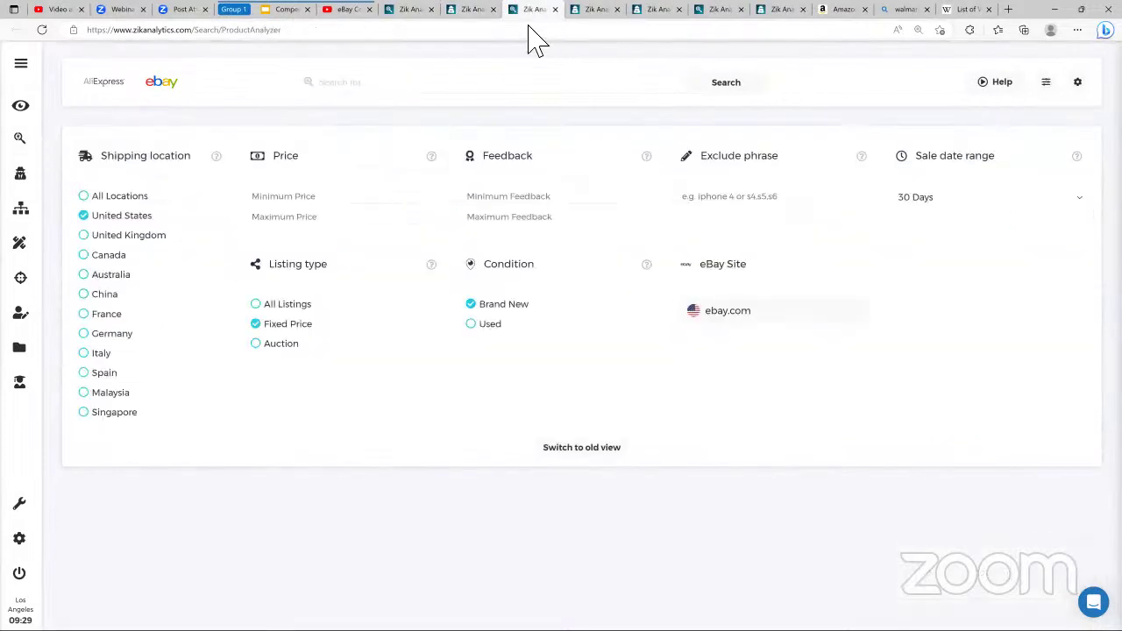
click(707, 92)
key(ctrl+v)
click(707, 91)
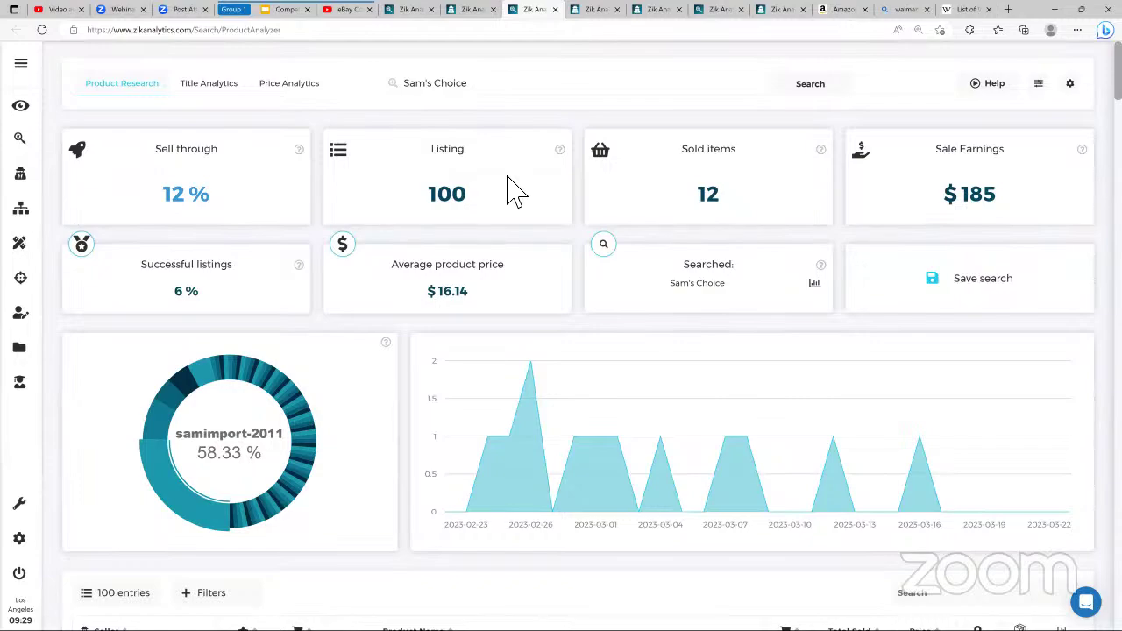
Step: Review the Sam's Choice listings and sellers, then close that research tab and the one beside it
scroll(447, 263, down, 7)
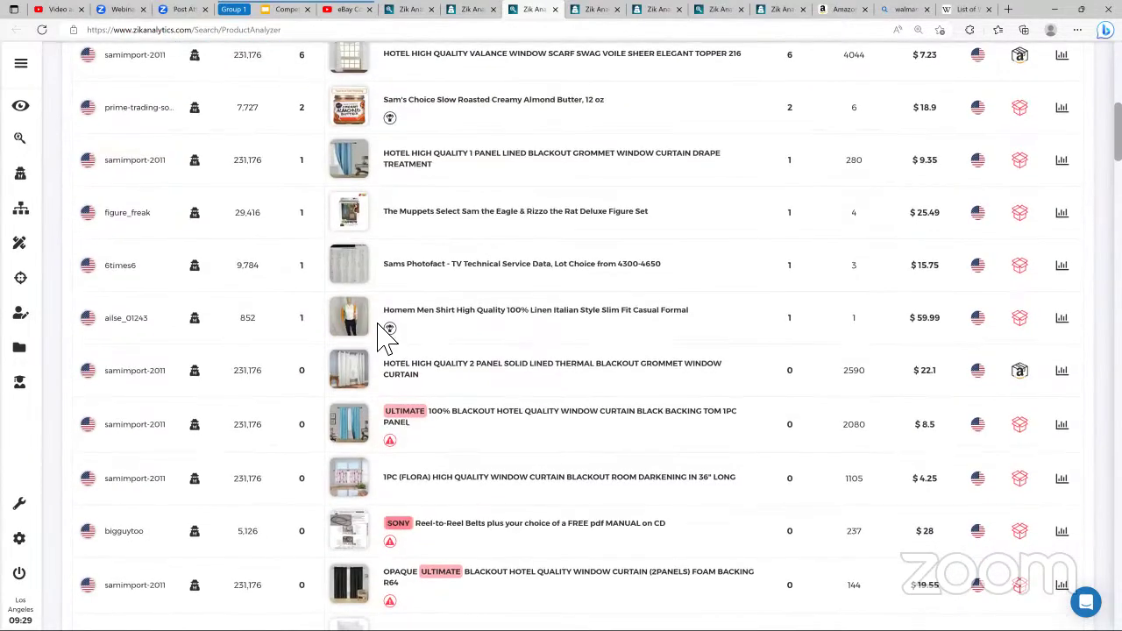
scroll(386, 337, up, 2)
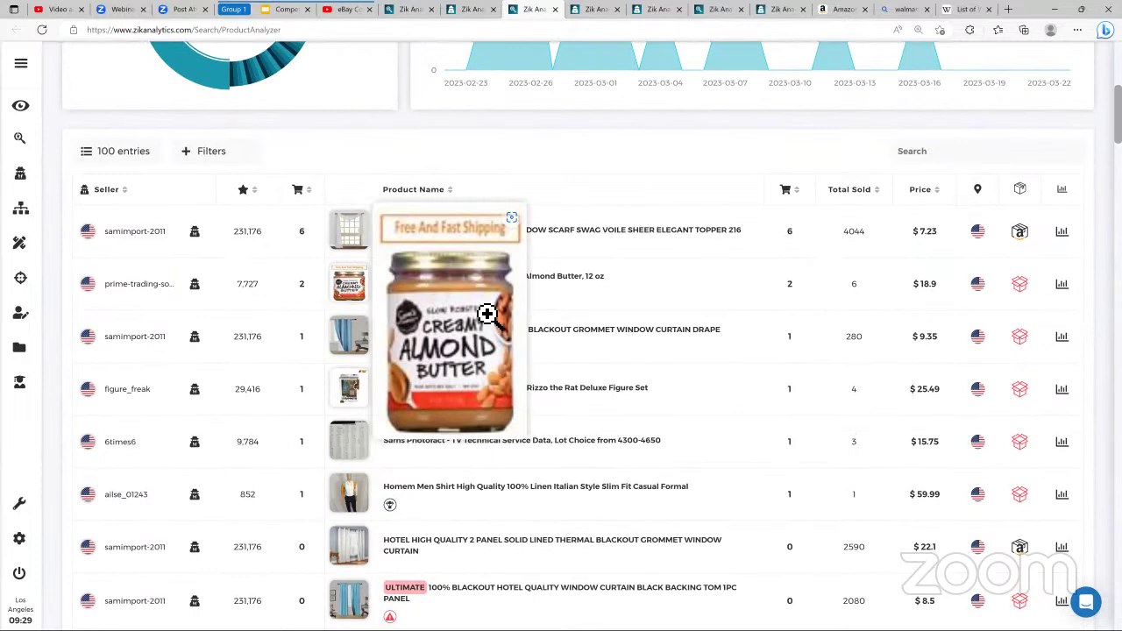
scroll(561, 289, up, 5)
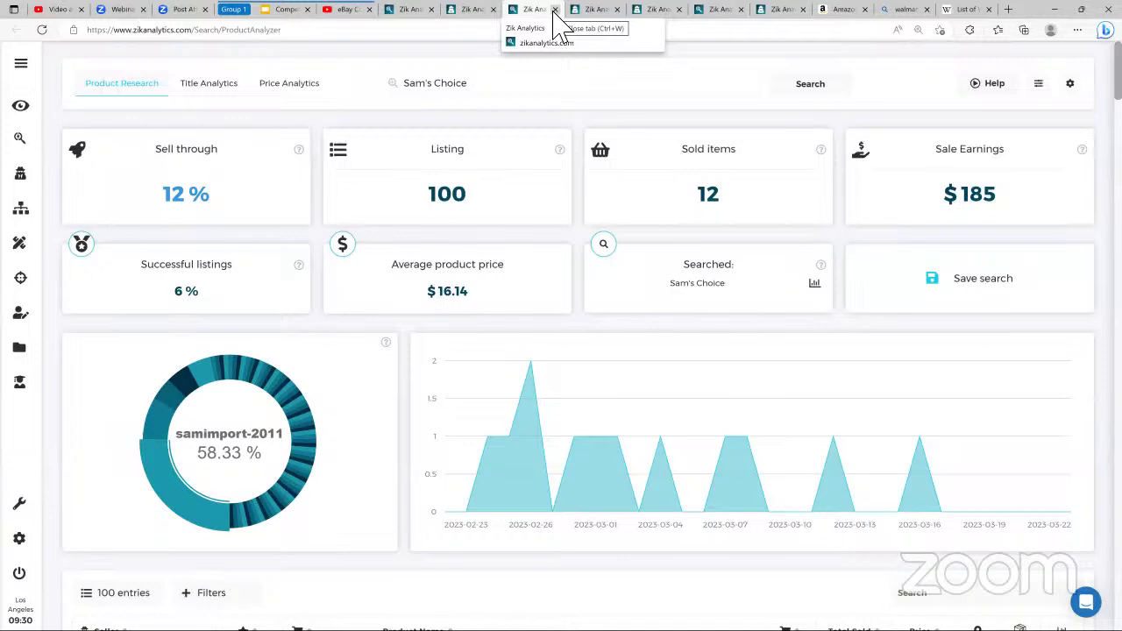
click(554, 10)
click(554, 10)
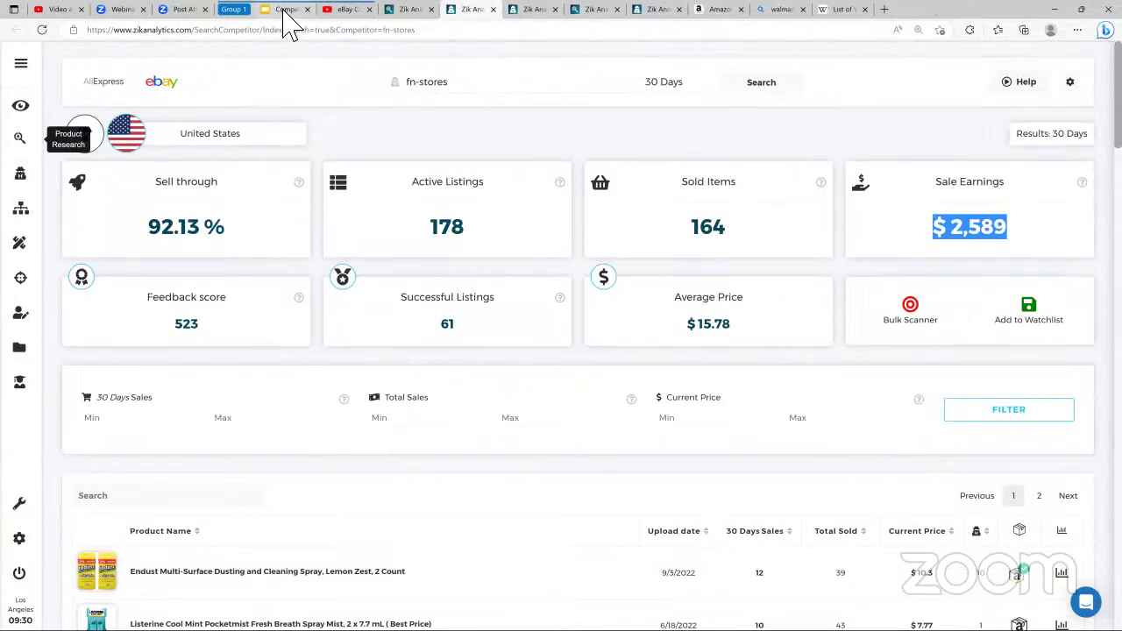
Step: Switch to the webinar presentation and advance to the slide "How to find winning products"
click(287, 11)
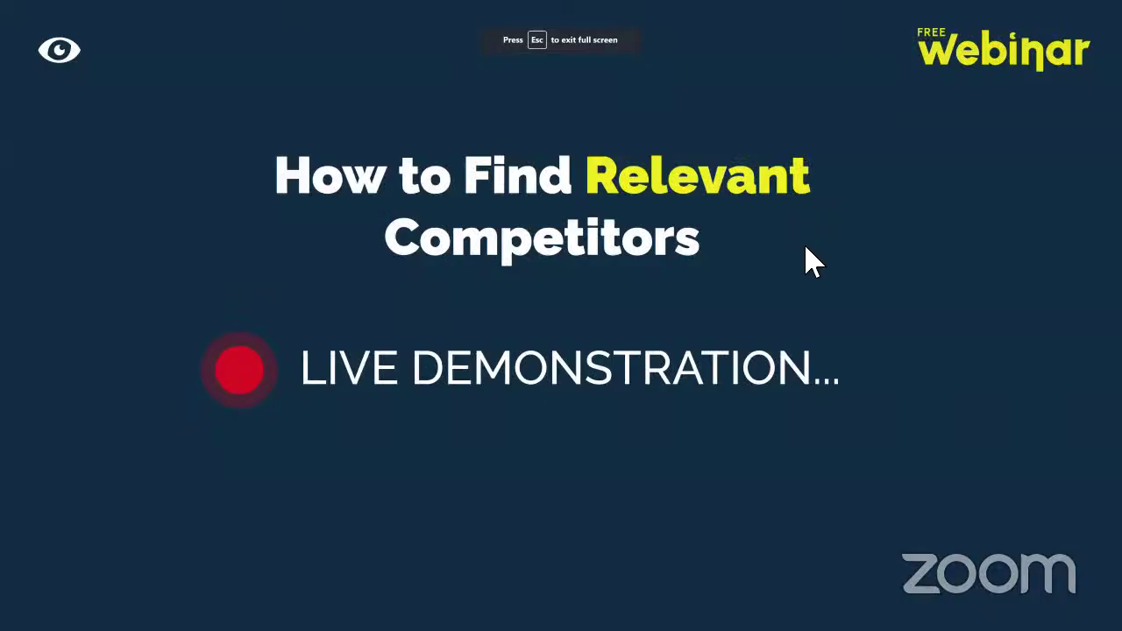
key(Right)
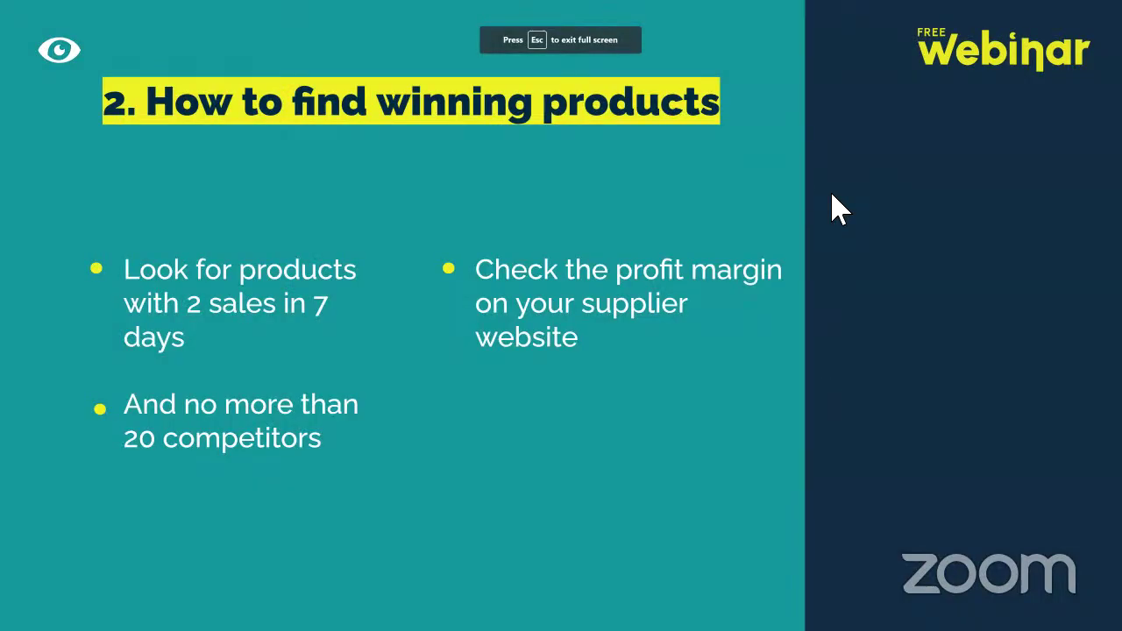
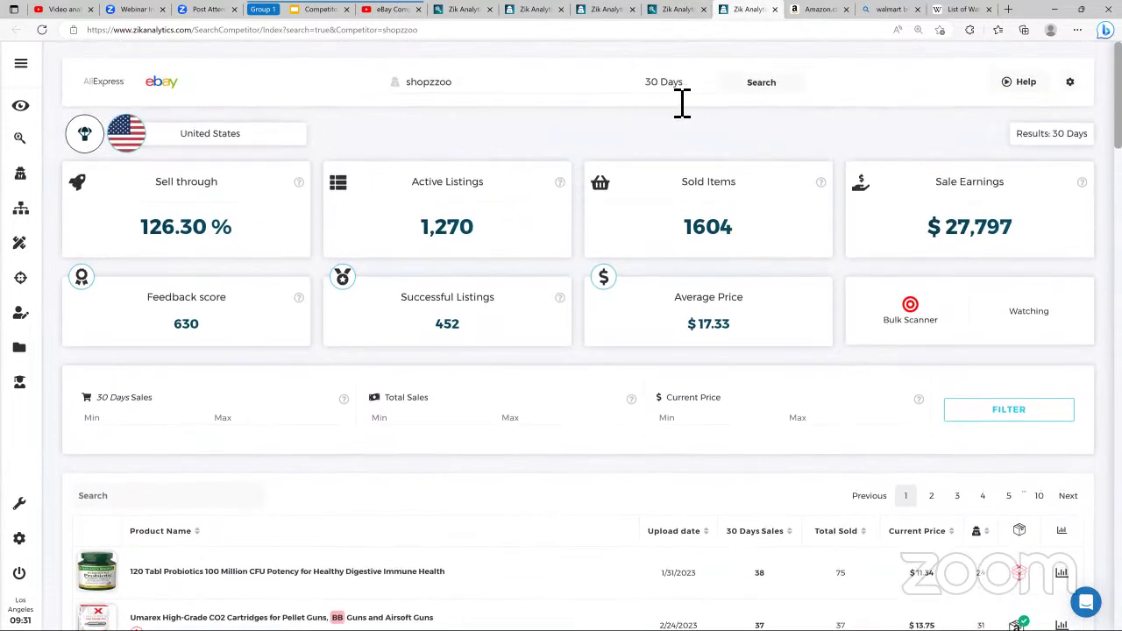
Step: Set the competitor research period for shopzzoo to 7 days and rerun the search
click(680, 96)
click(653, 169)
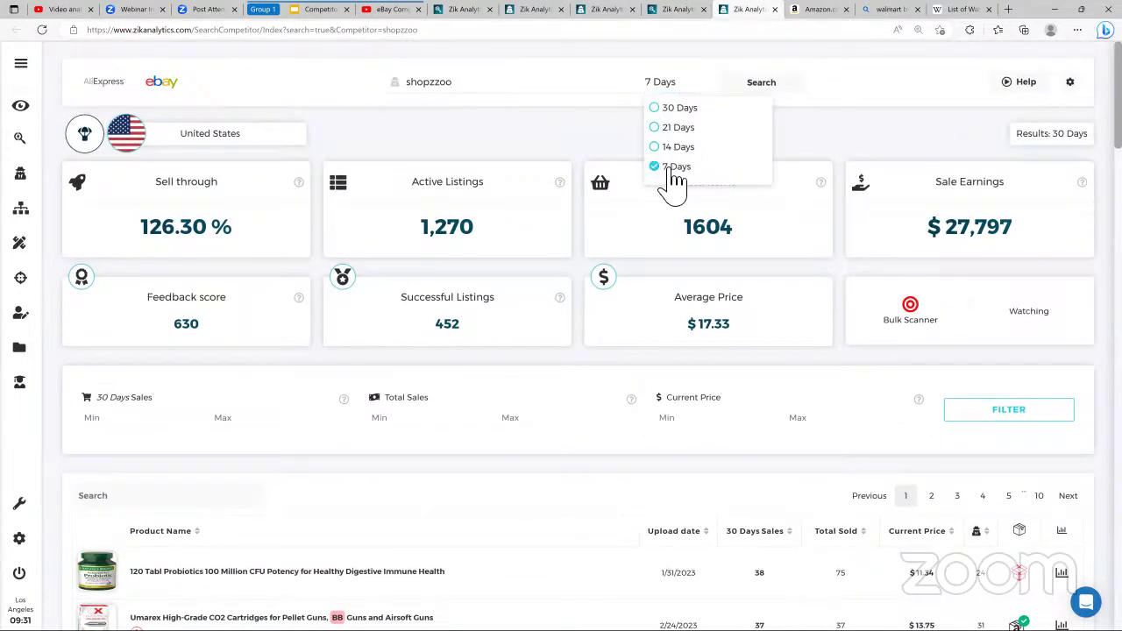
click(669, 88)
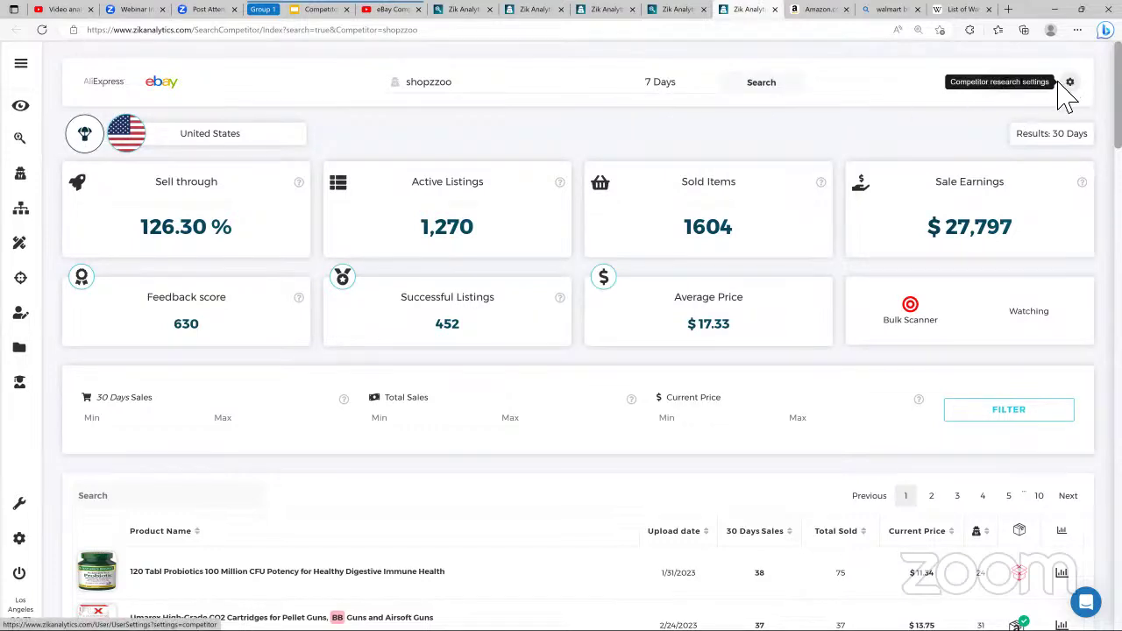
click(762, 86)
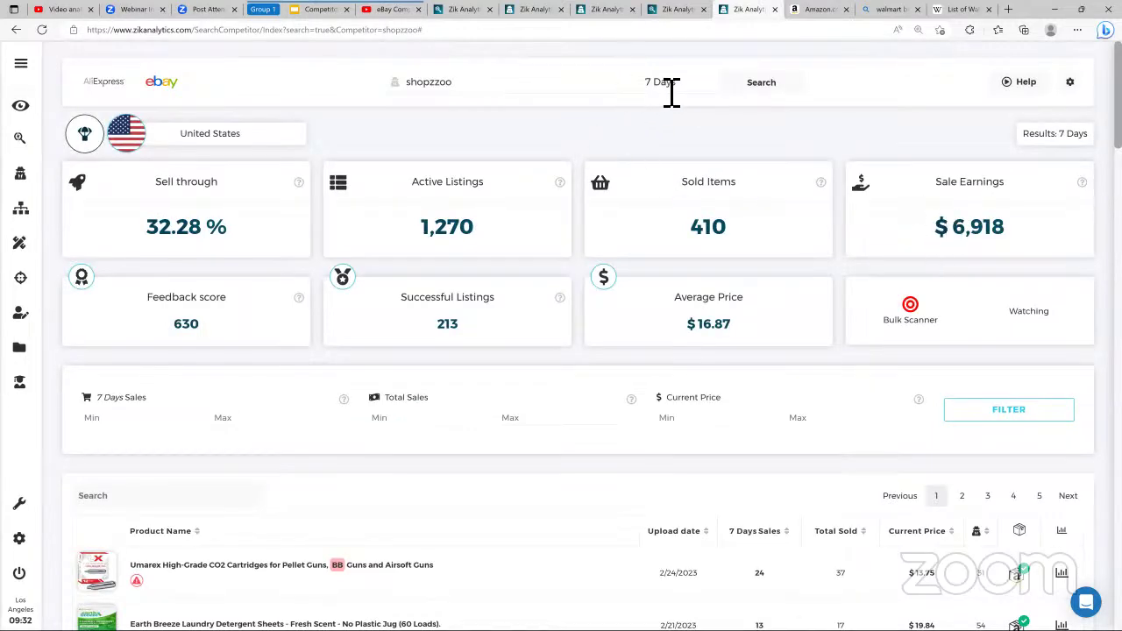
Step: Review the 7-day sales of the products in shopzzoo's results table
scroll(658, 114, down, 4)
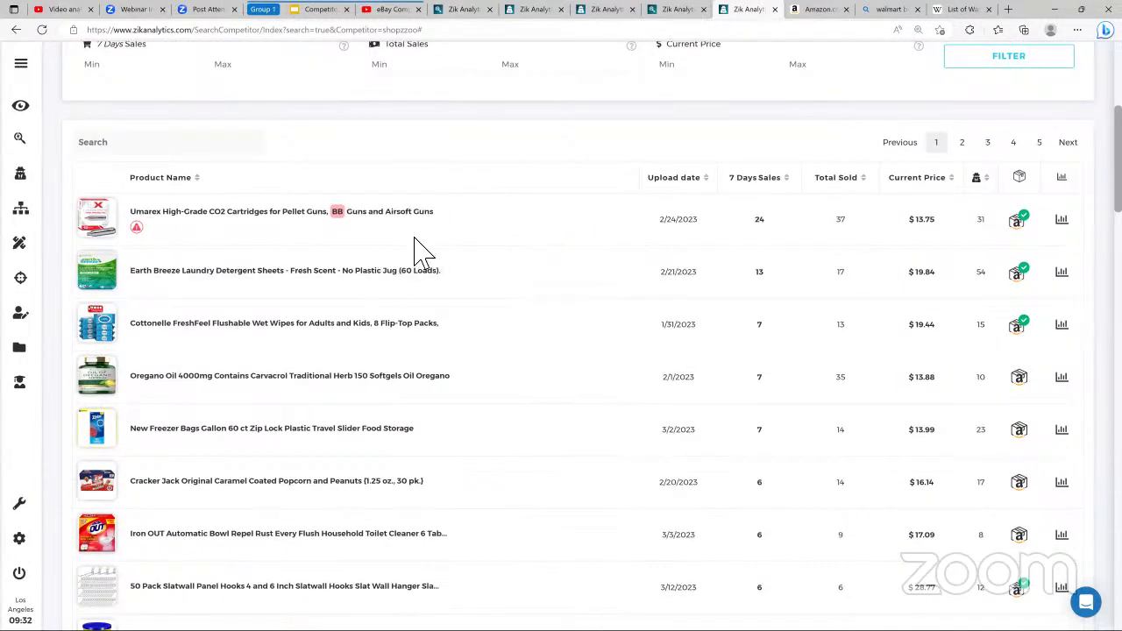
scroll(366, 215, up, 1)
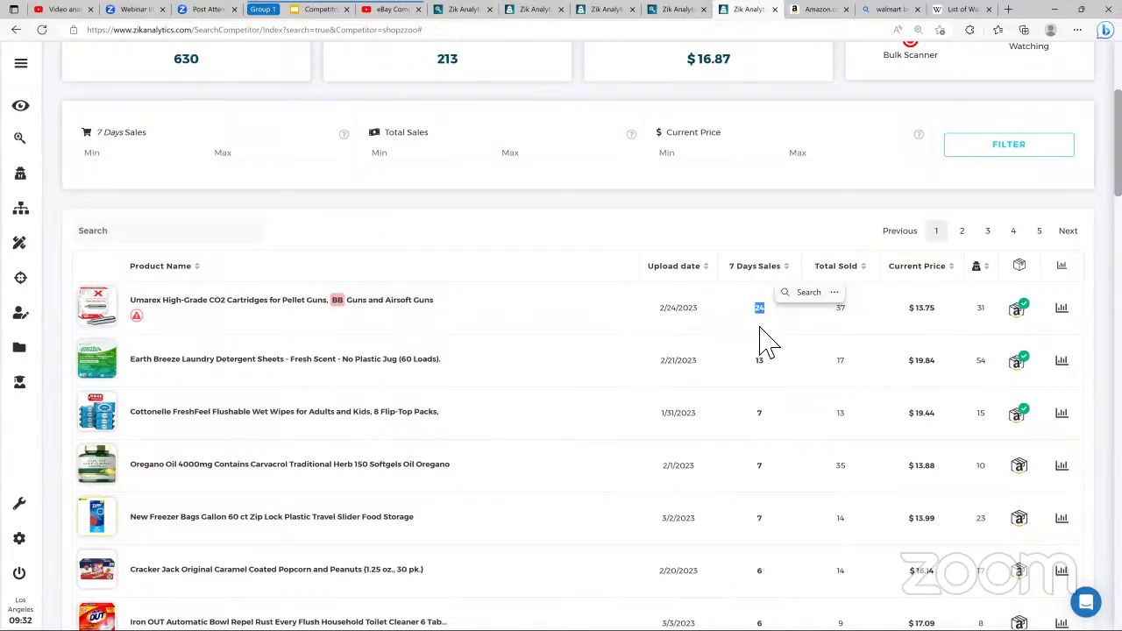
click(758, 377)
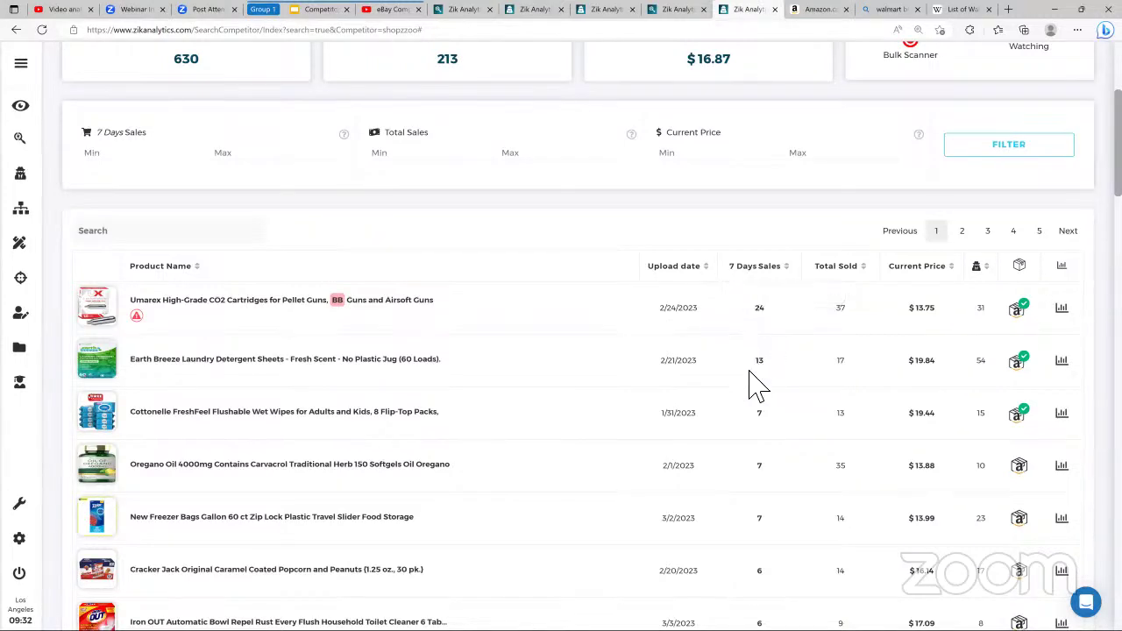
scroll(756, 418, down, 7)
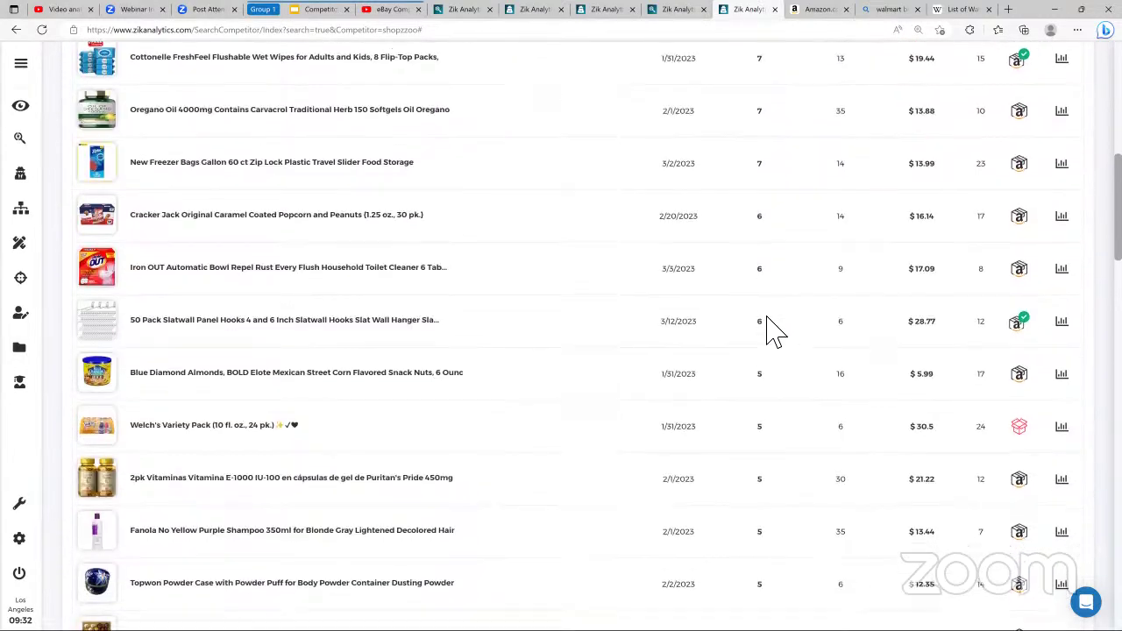
scroll(821, 461, up, 7)
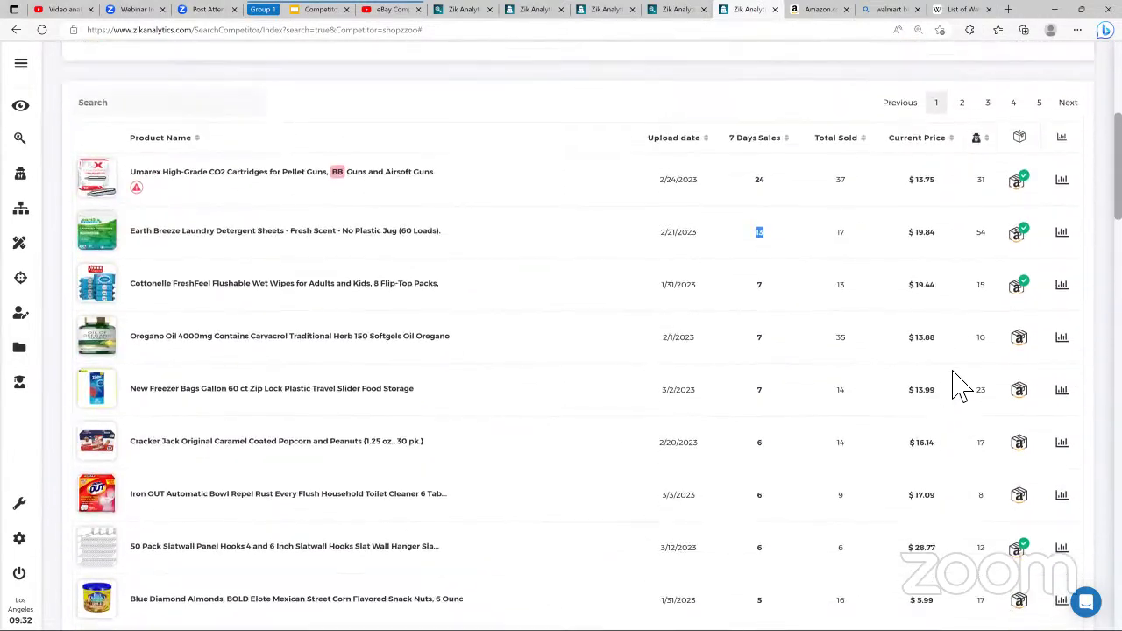
Step: Compare the competitor counts of shopzzoo's best-selling products to spot low-competition items
double_click(982, 274)
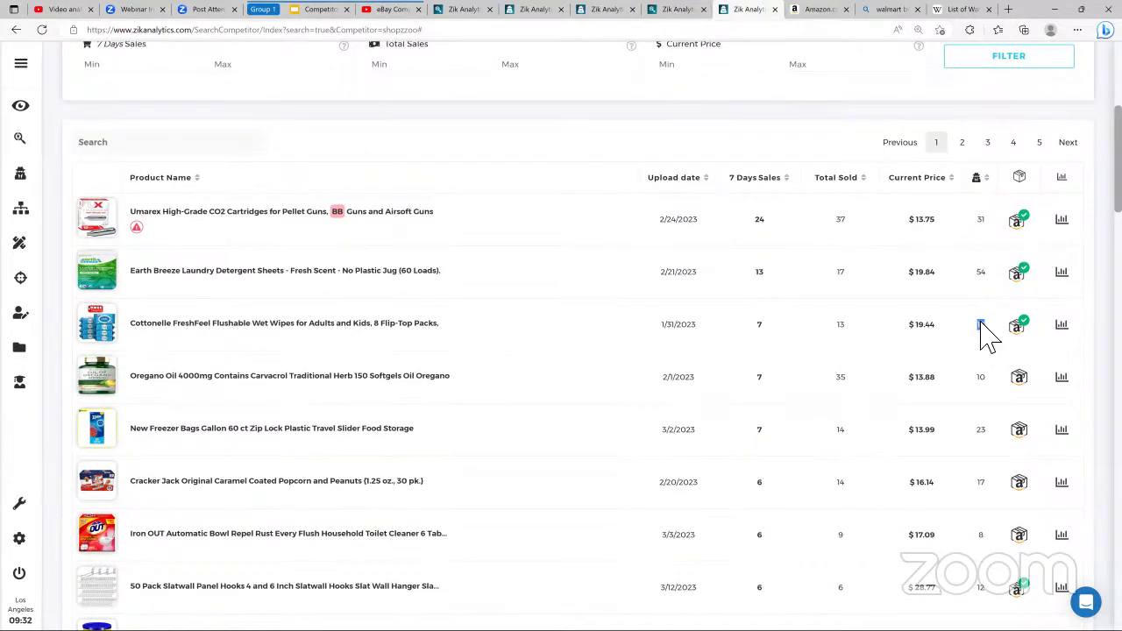
double_click(981, 326)
double_click(981, 376)
double_click(980, 429)
click(986, 495)
scroll(989, 557, down, 1)
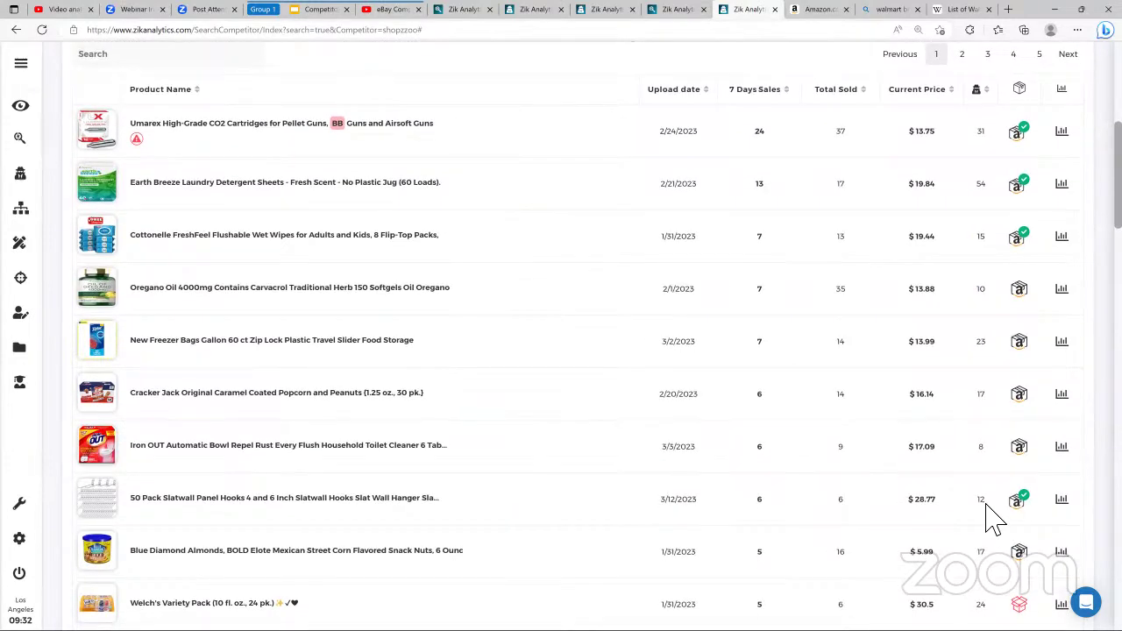
scroll(991, 553, down, 2)
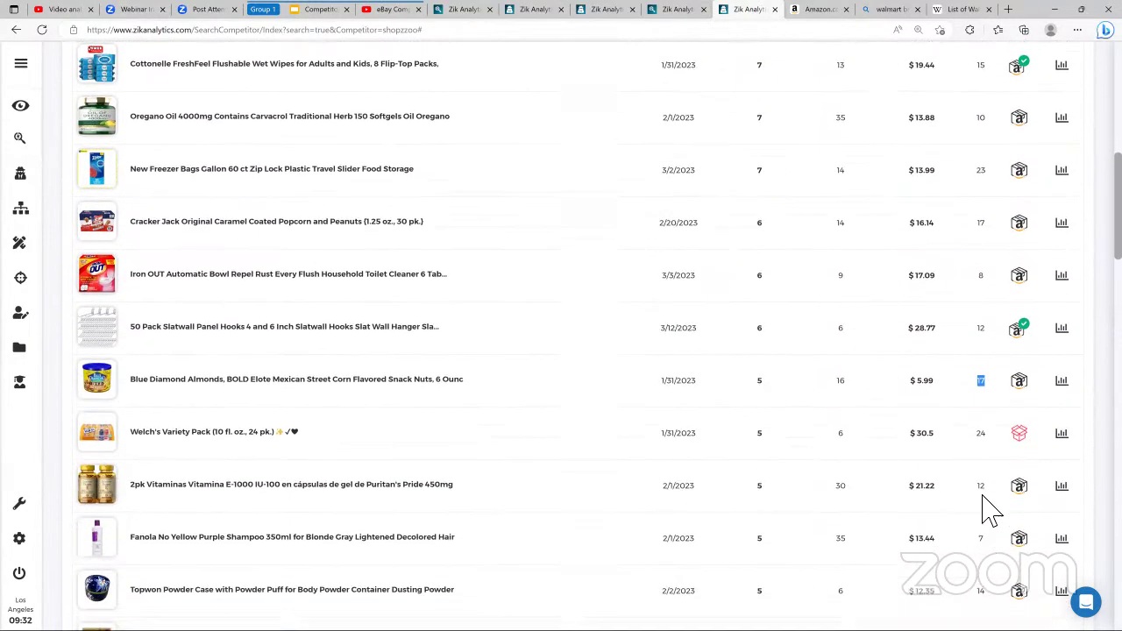
scroll(463, 295, up, 3)
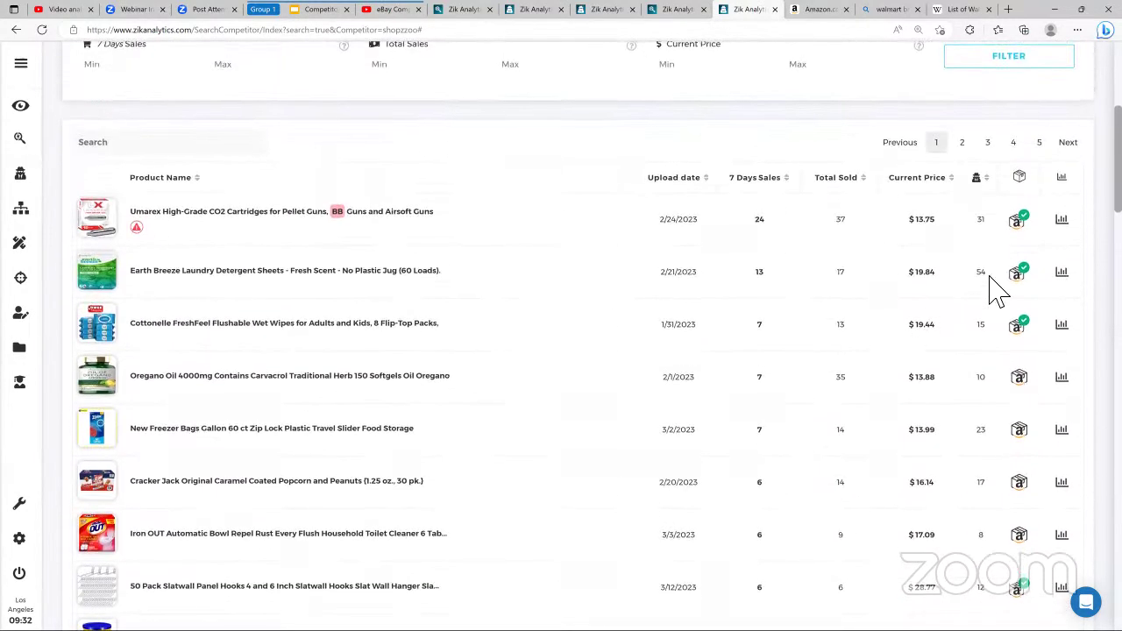
Step: Open the Amazon match for the Cottonelle FreshFeel flushable wipes and save it to the webinar folder
click(1031, 333)
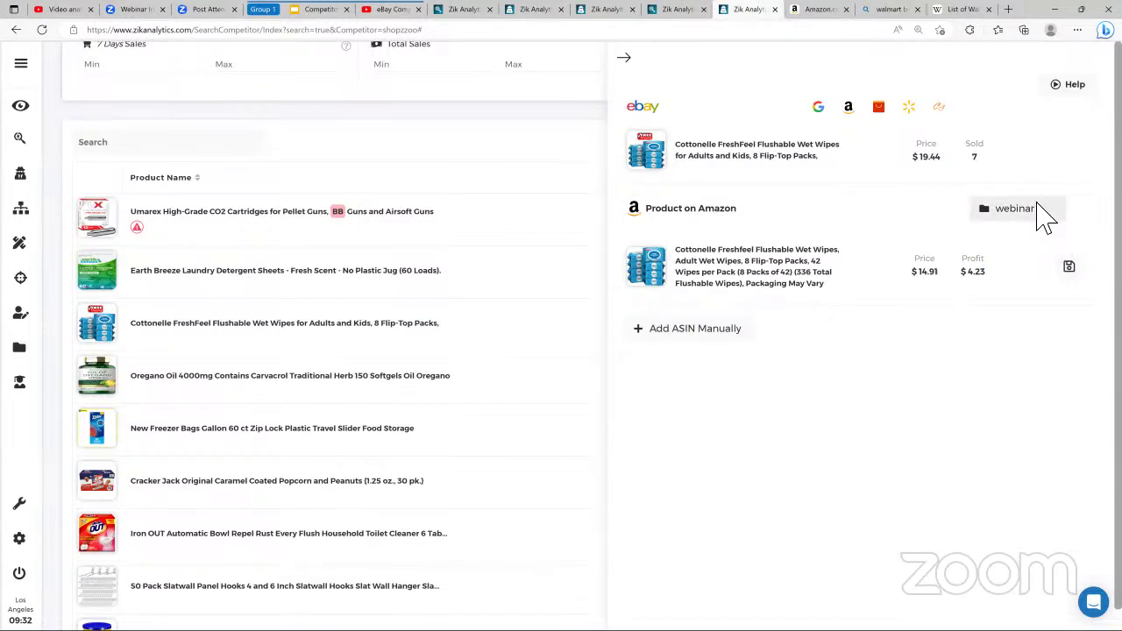
click(1068, 267)
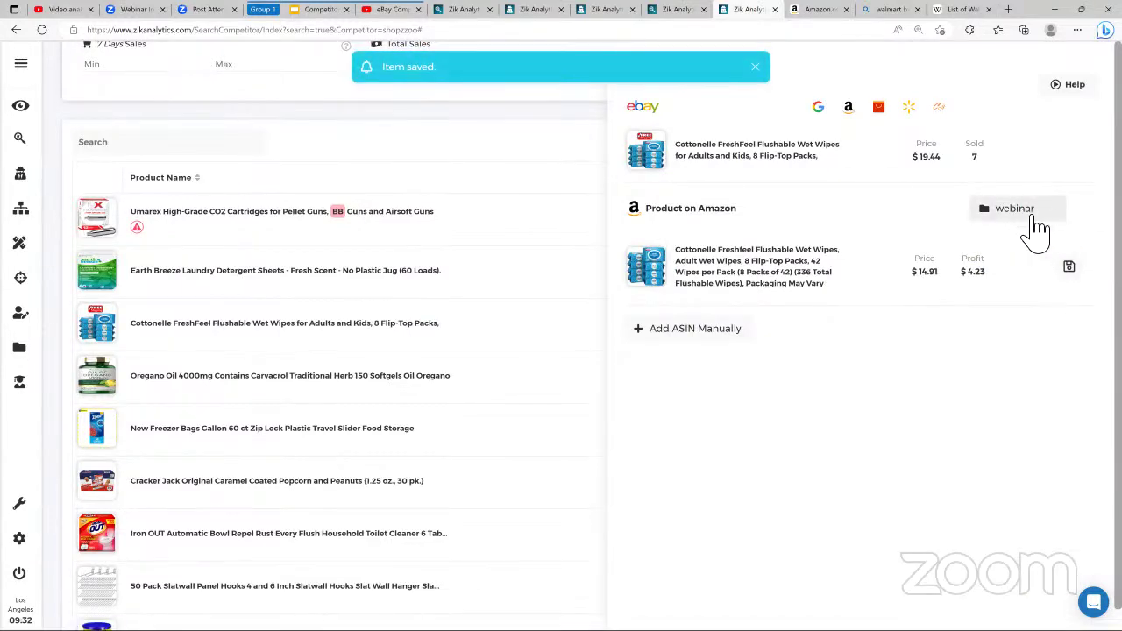
Step: Create a new product folder named "Competitor research webinar"
click(1024, 213)
click(974, 308)
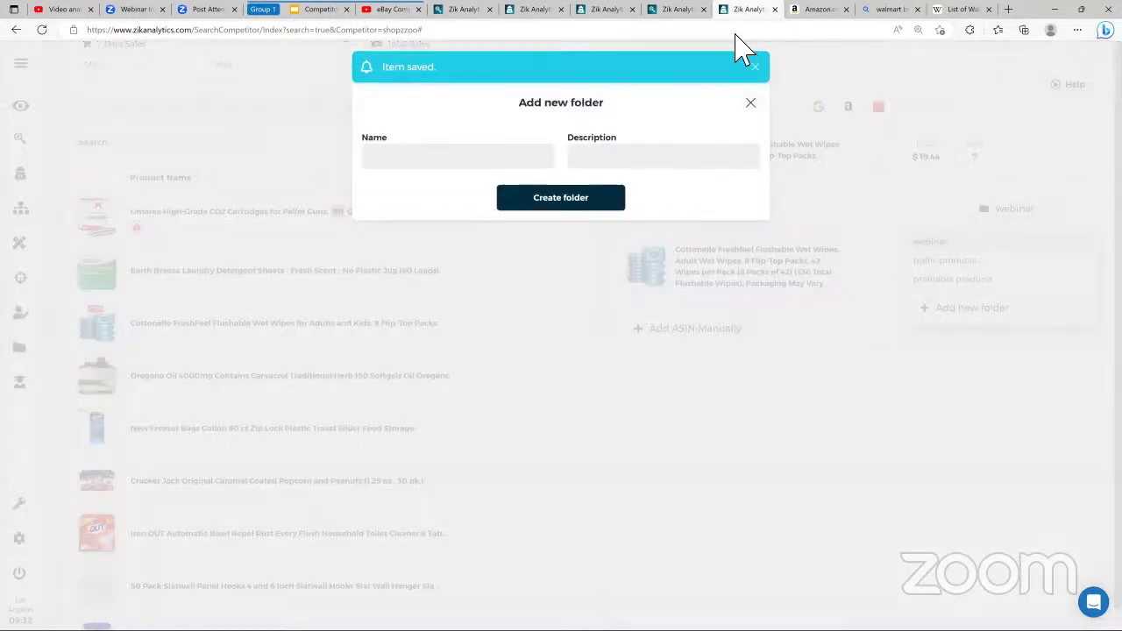
click(784, 125)
click(979, 314)
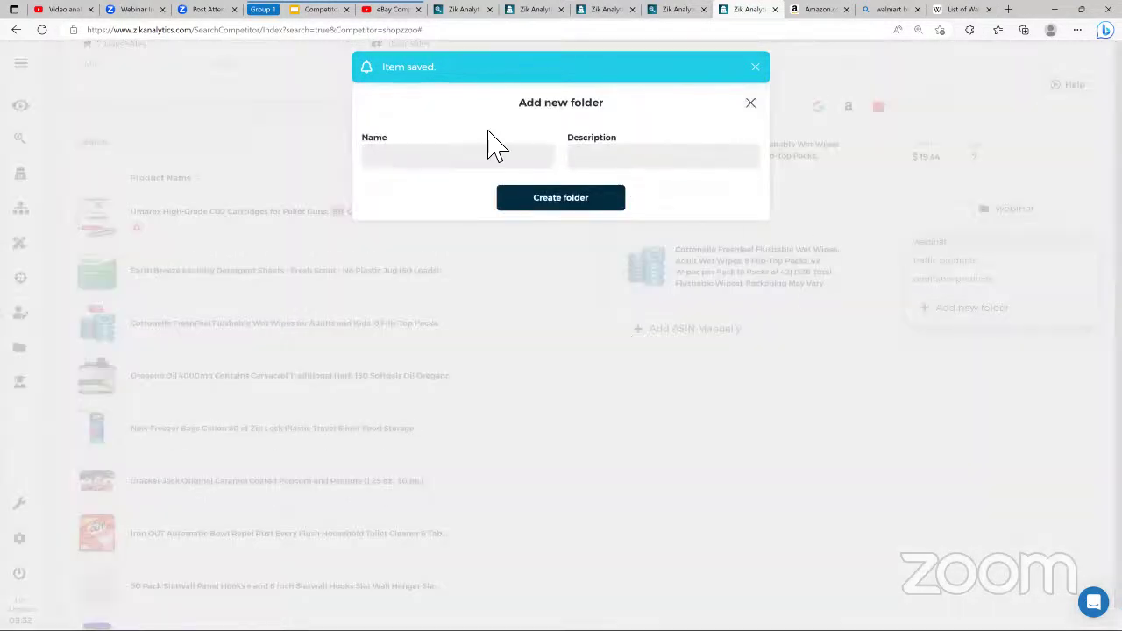
click(476, 158)
text(Competitor research webinar)
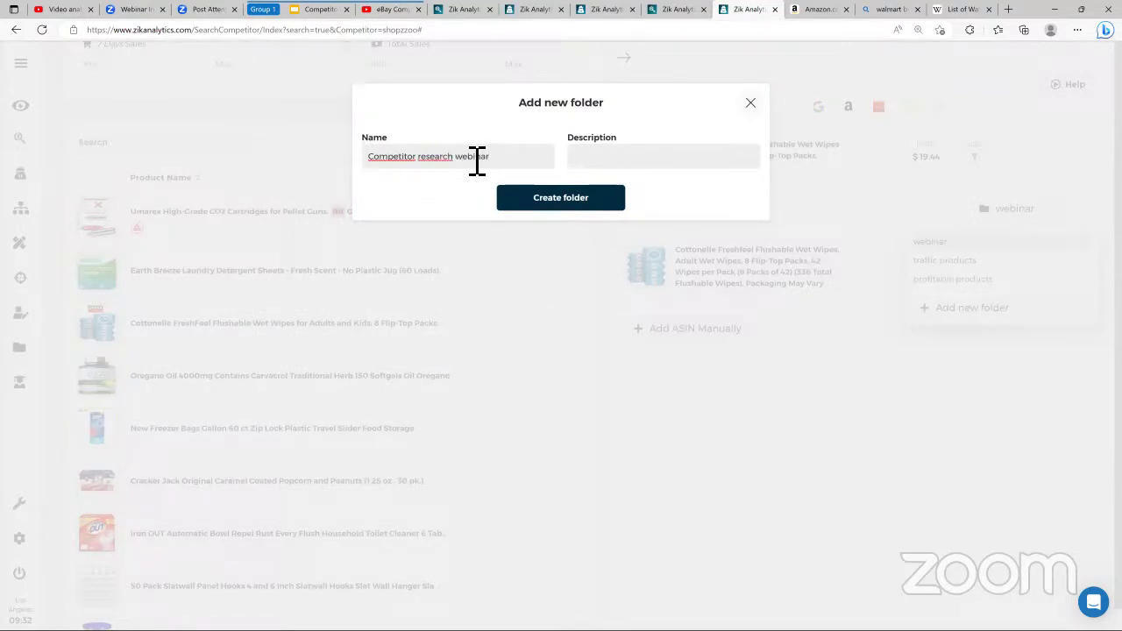
click(511, 201)
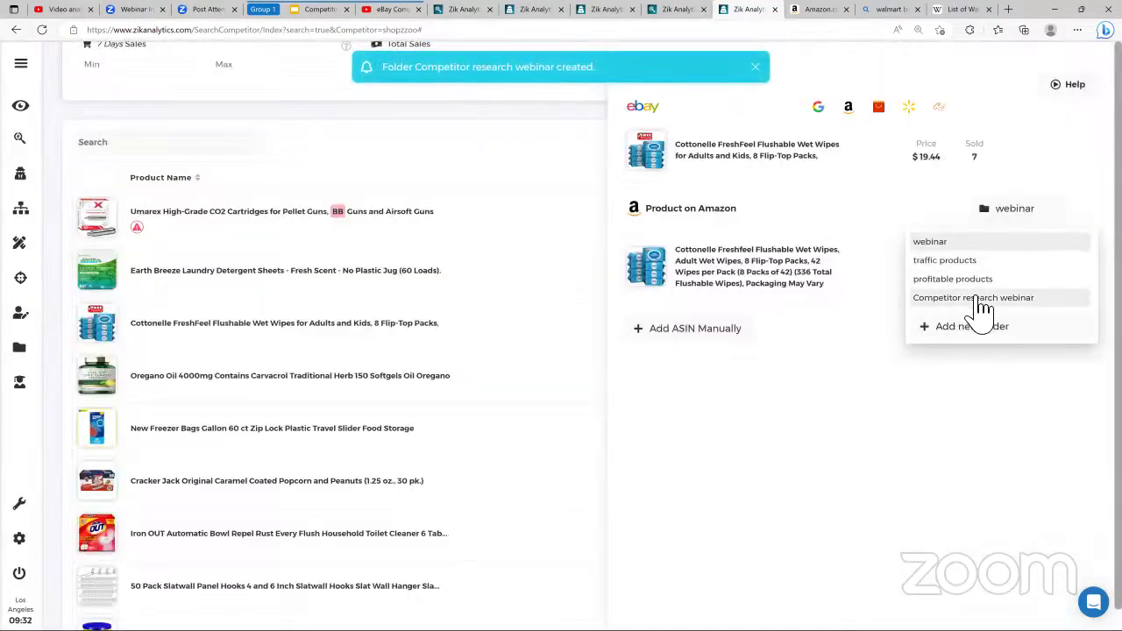
Step: Save the Cottonelle wipes match to the Competitor research webinar folder and close the product details
click(980, 300)
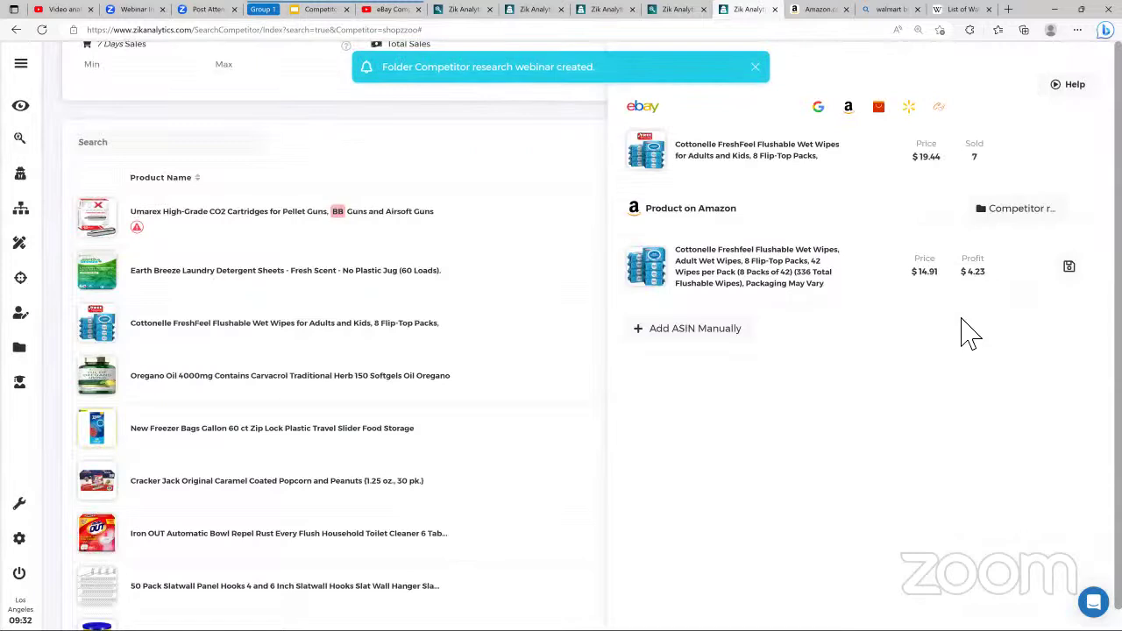
click(1070, 268)
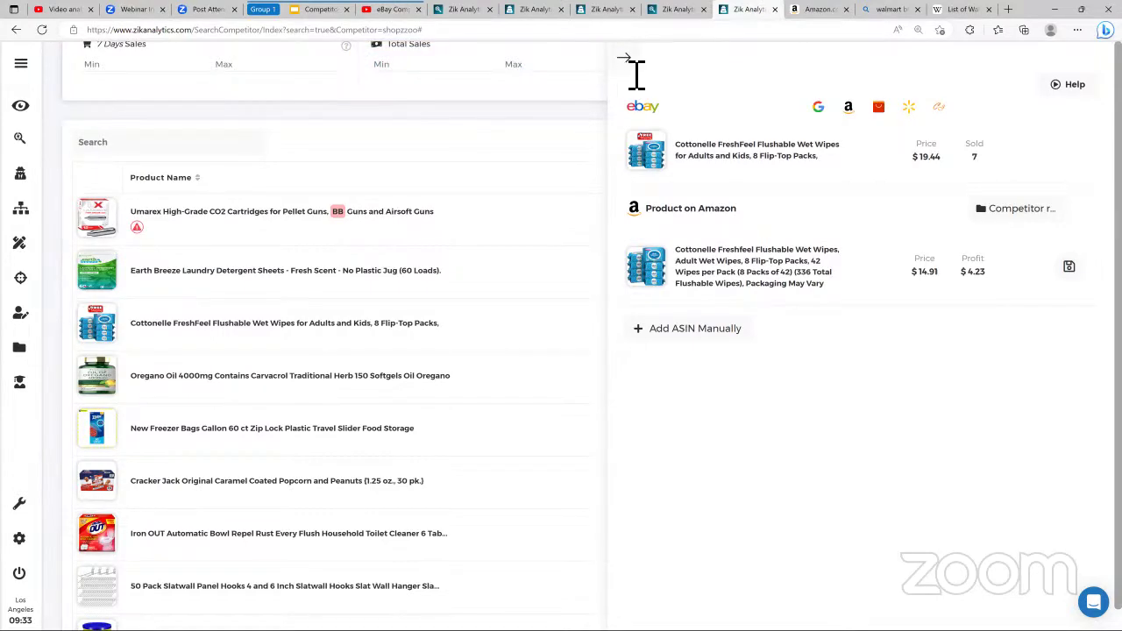
click(629, 65)
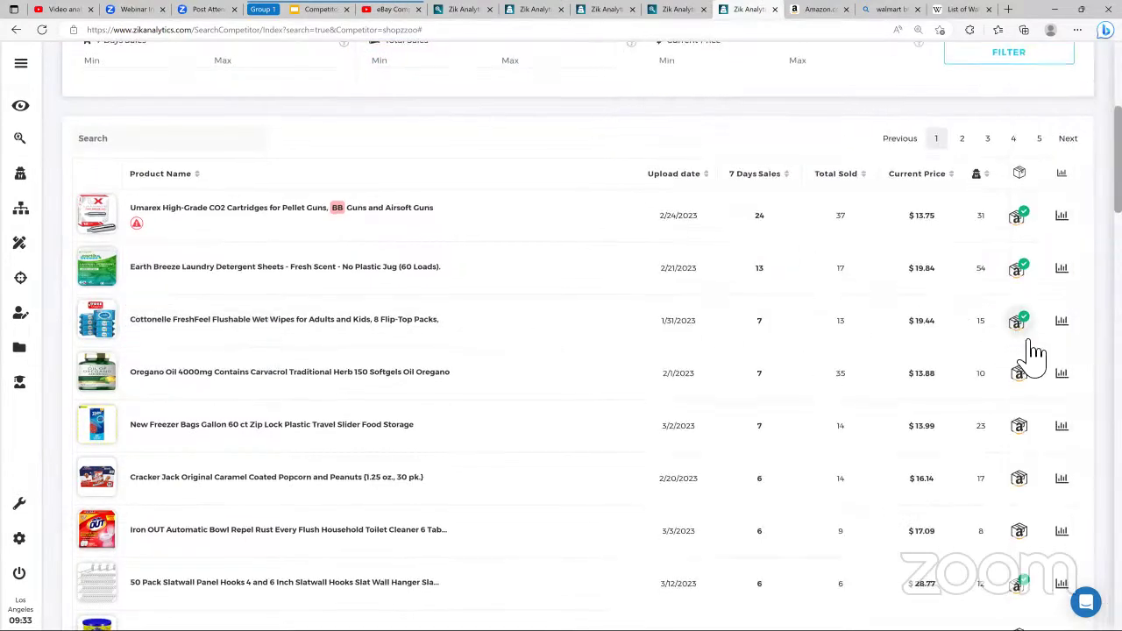
Step: Open the similar Amazon product for the Oregano Oil 4000mg softgels listing
scroll(1029, 350, down, 2)
scroll(1029, 404, up, 1)
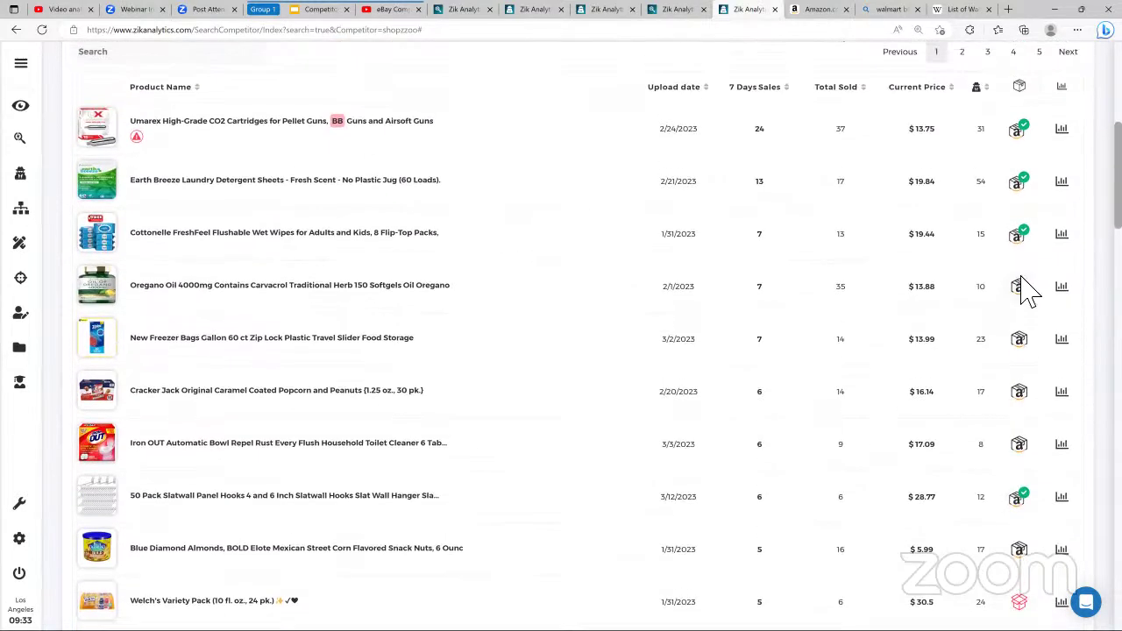
right_click(1024, 282)
key(Escape)
click(1020, 300)
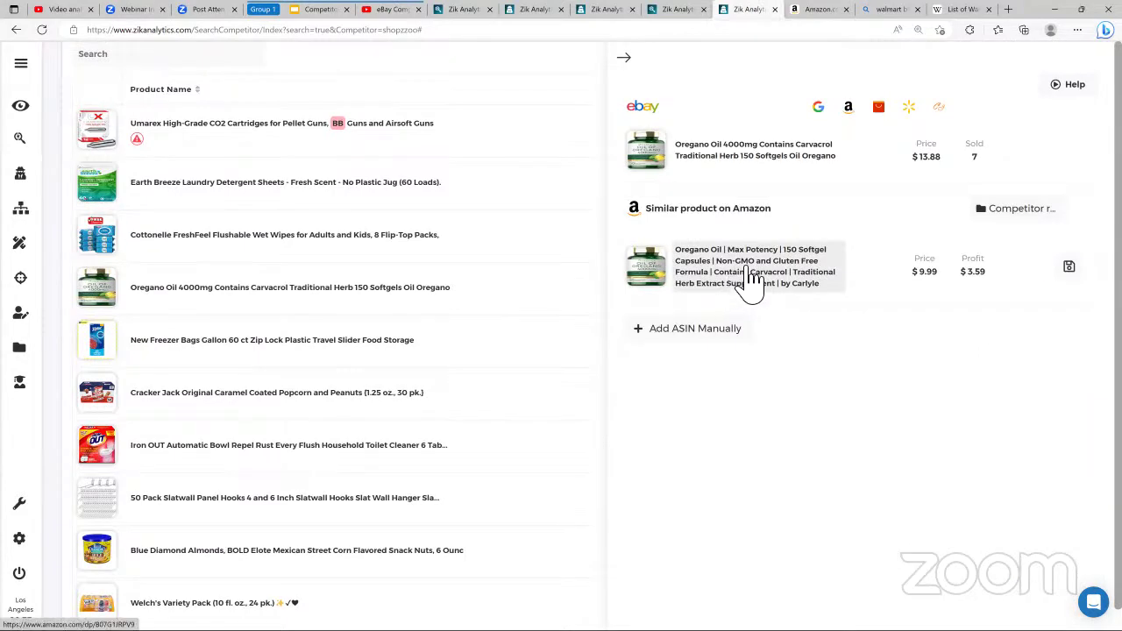
Step: Save the Amazon matches for the Oregano Oil softgels and the New Freezer Bags Gallon listing to the Competitor research webinar folder
click(1068, 267)
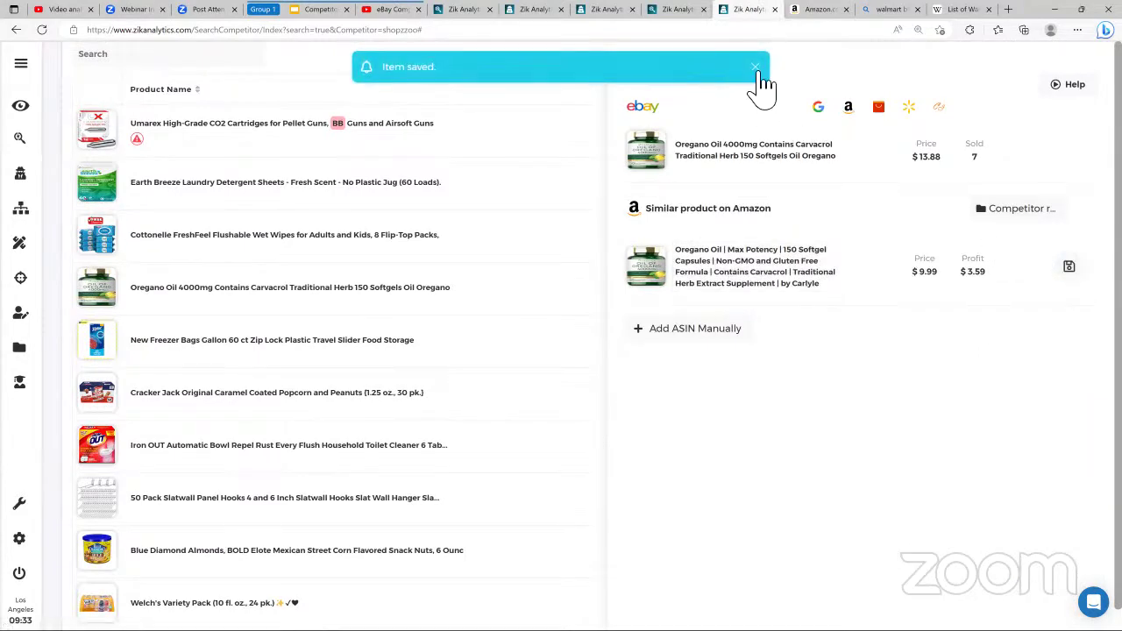
click(624, 58)
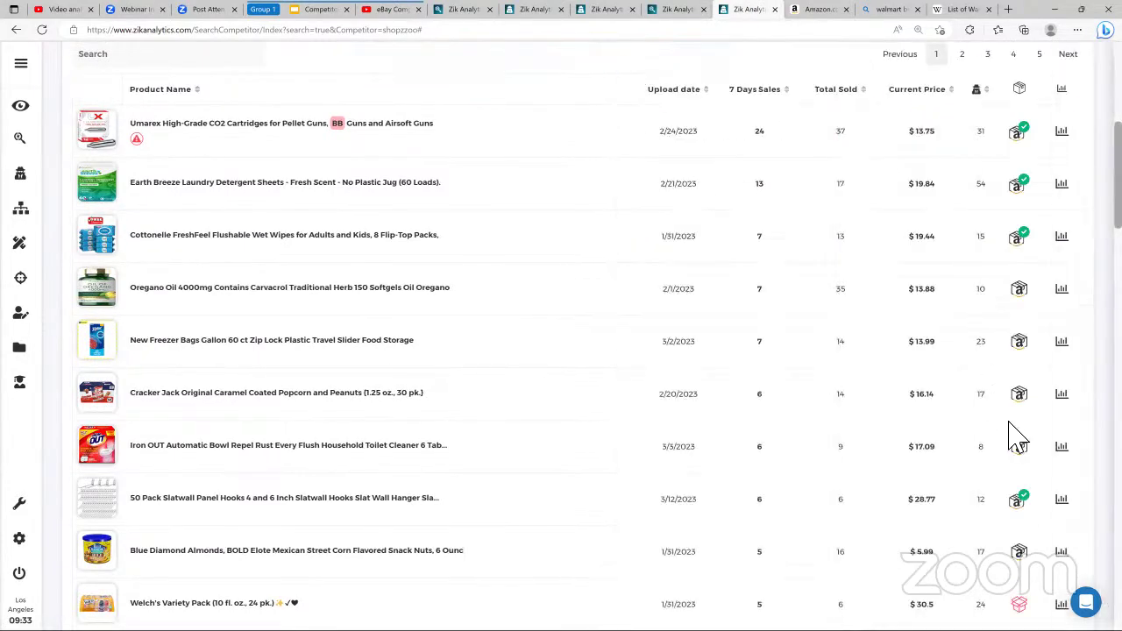
click(1033, 342)
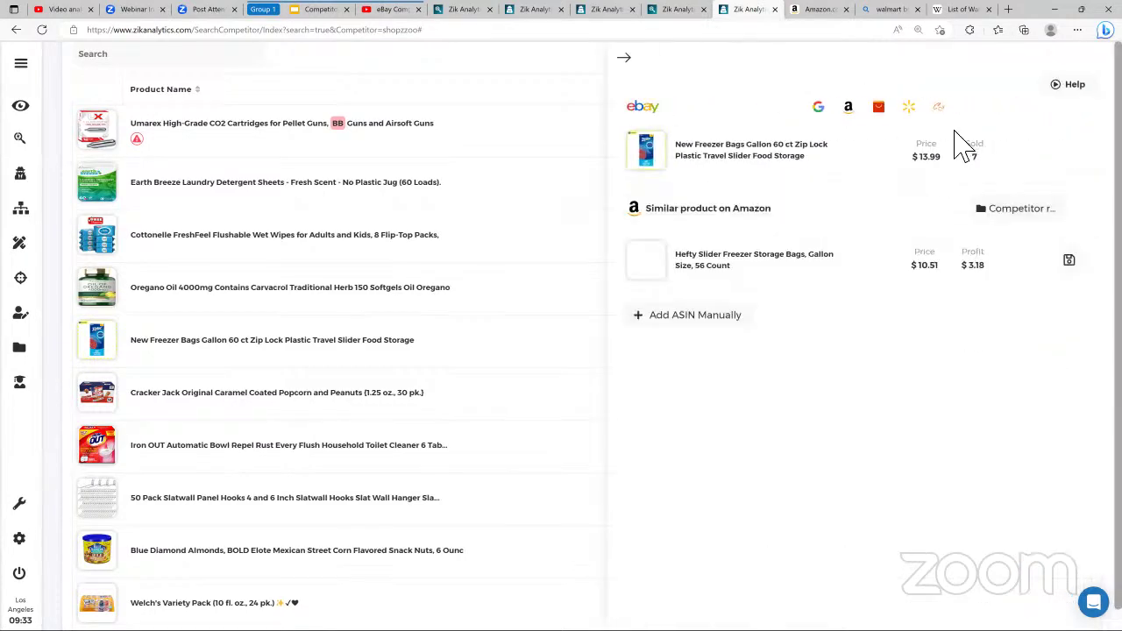
mouse_move(629, 265)
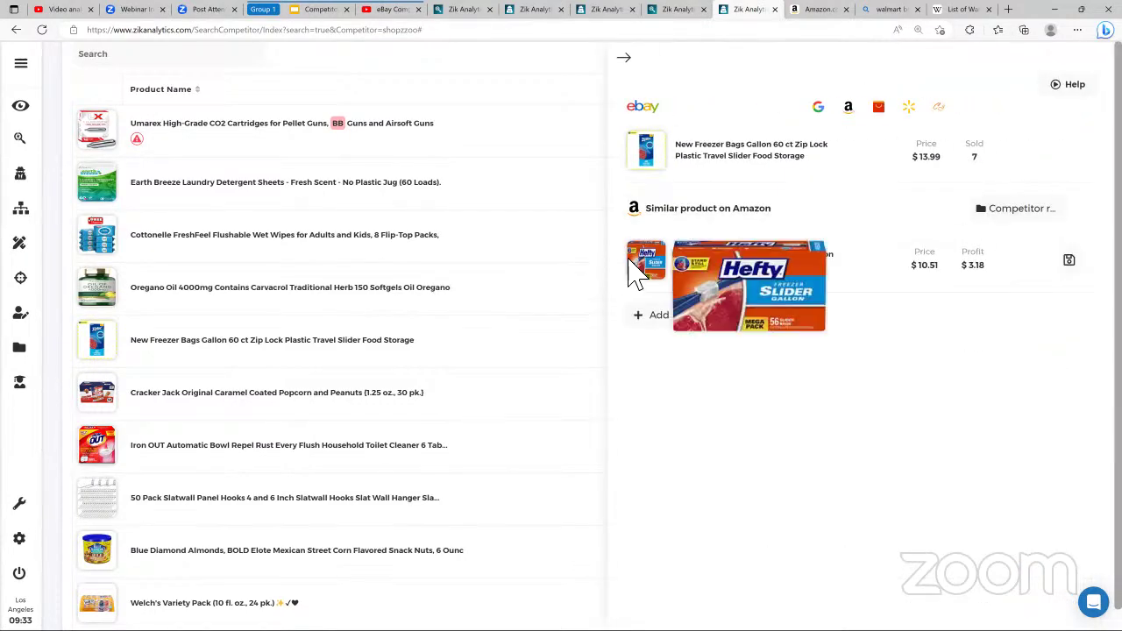
mouse_move(647, 168)
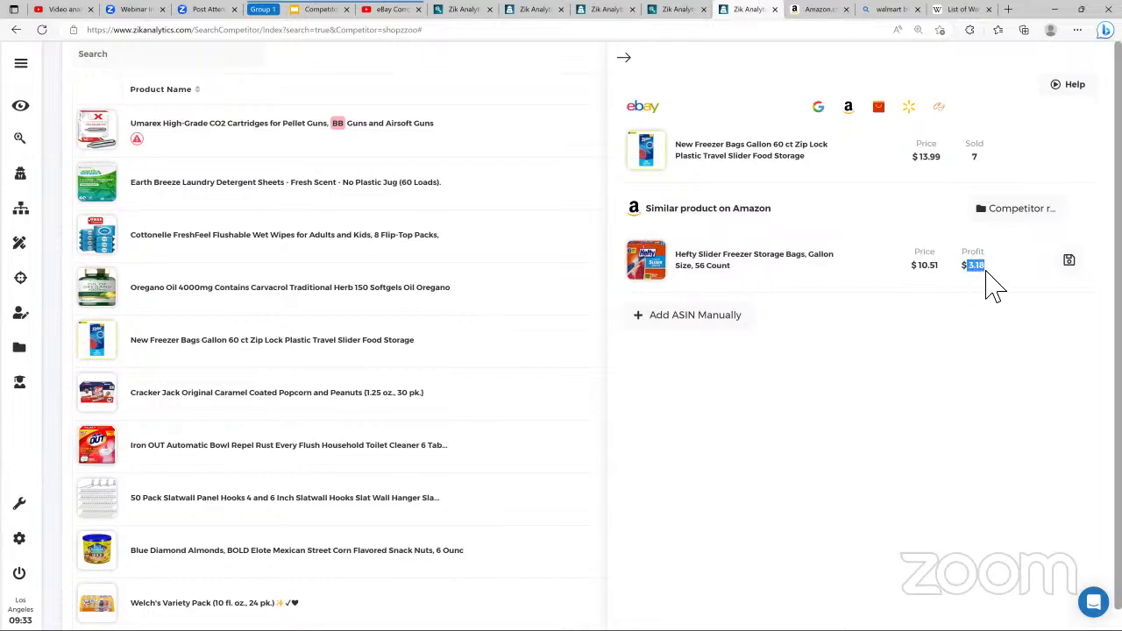
click(1071, 263)
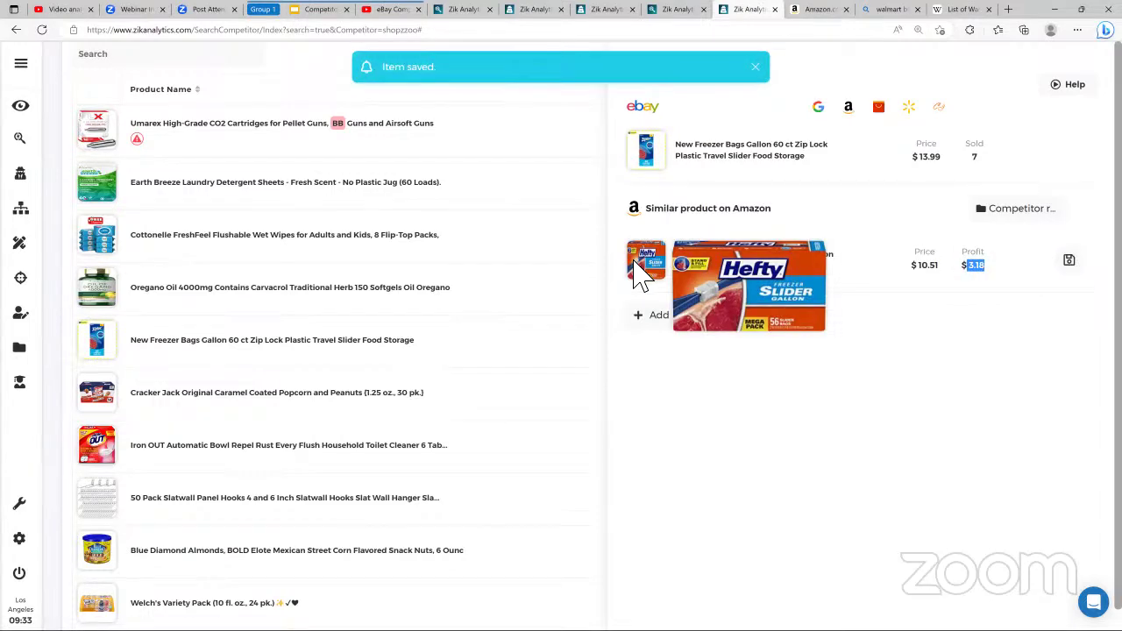
click(759, 68)
click(624, 60)
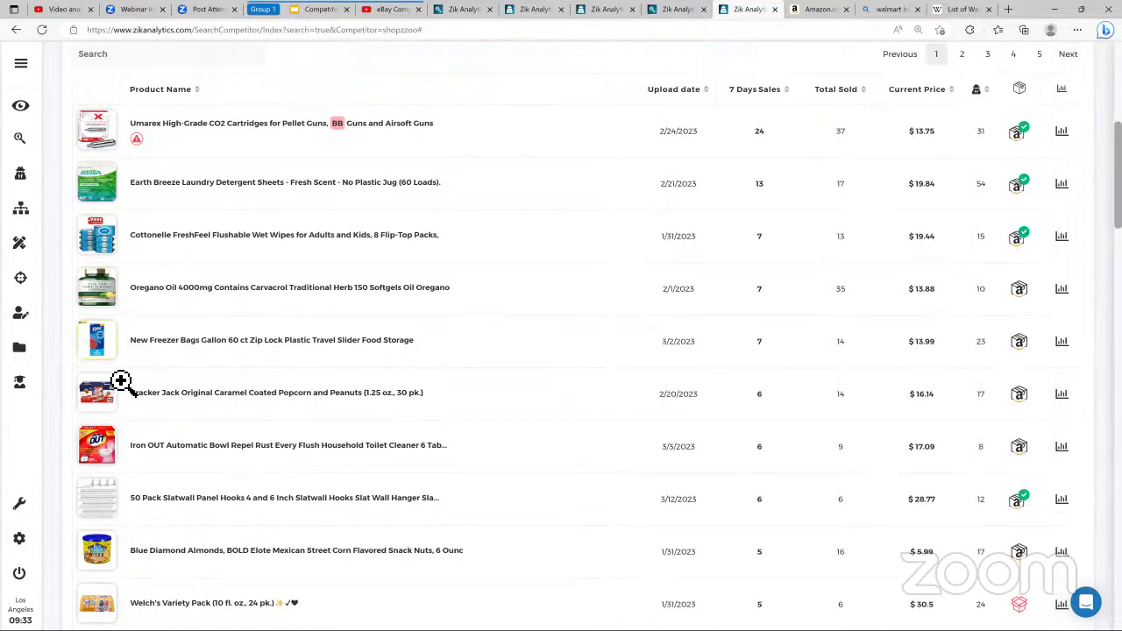
Step: Save the Amazon match for the Cracker Jack caramel popcorn listing to the Competitor research webinar folder and close the product details
mouse_move(114, 395)
click(1019, 397)
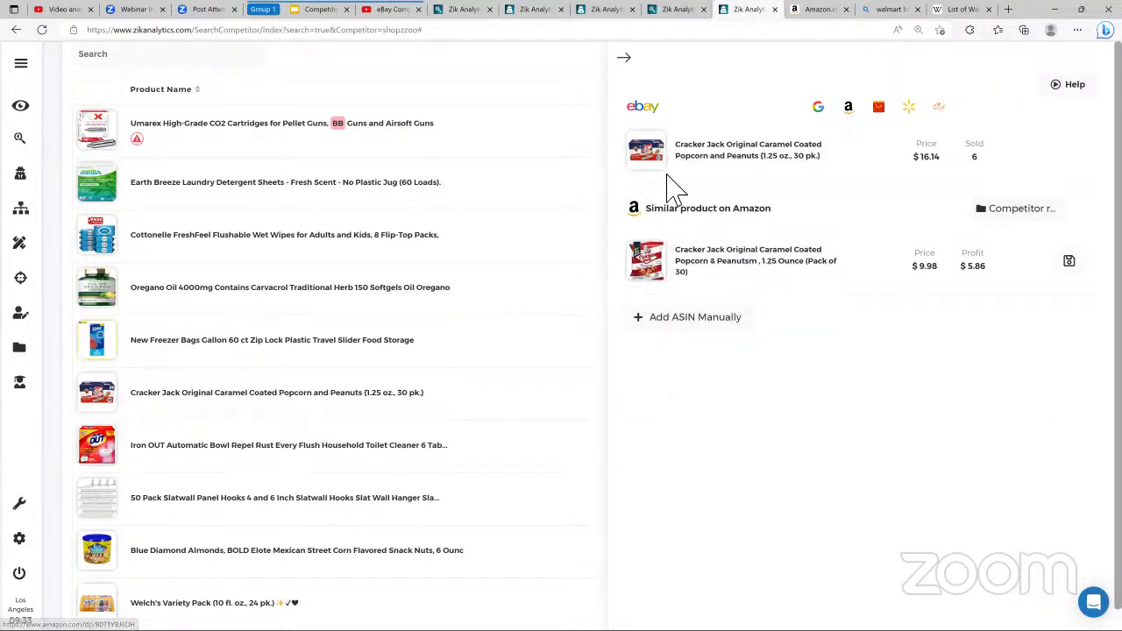
click(1068, 261)
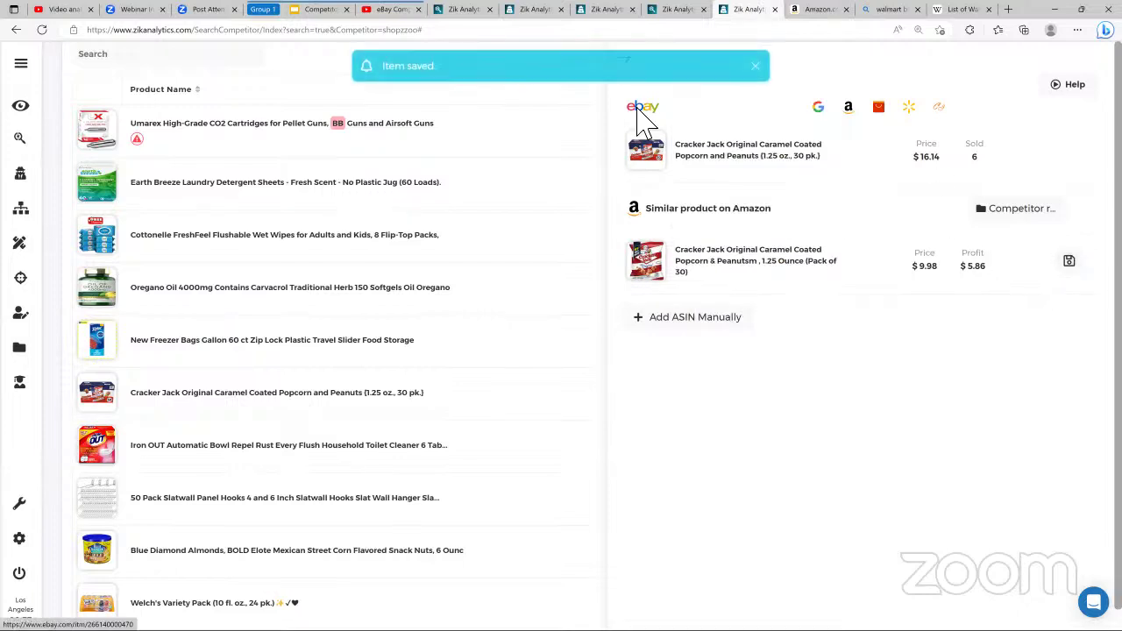
click(755, 66)
click(589, 263)
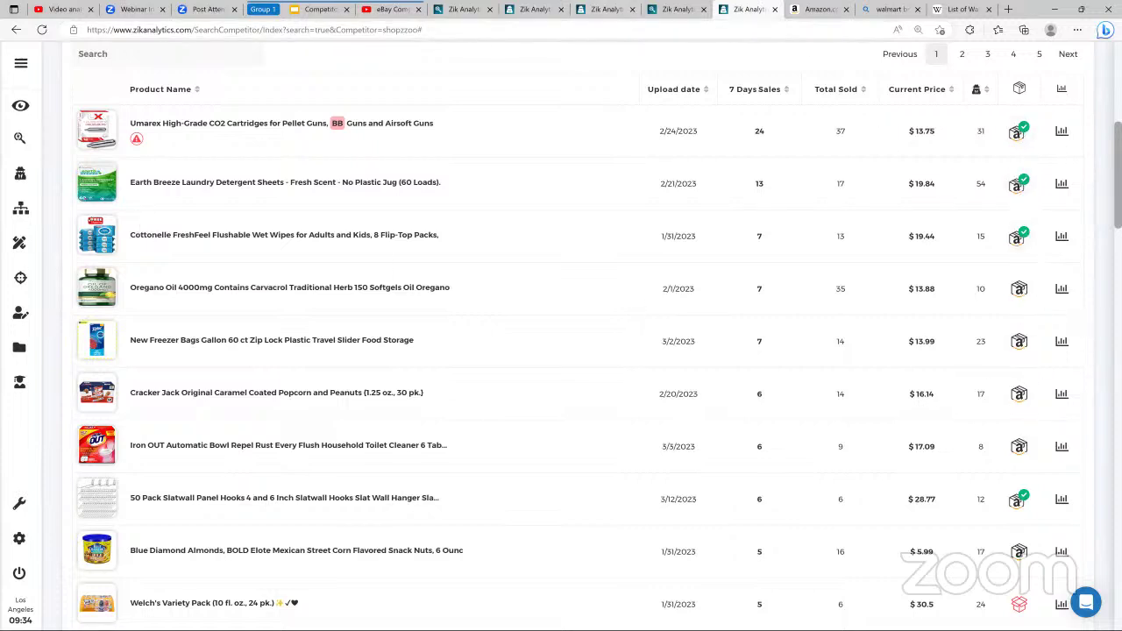
Step: Open My Products in a new browser tab and display the Competitor research webinar folder's saved items
right_click(20, 348)
click(72, 359)
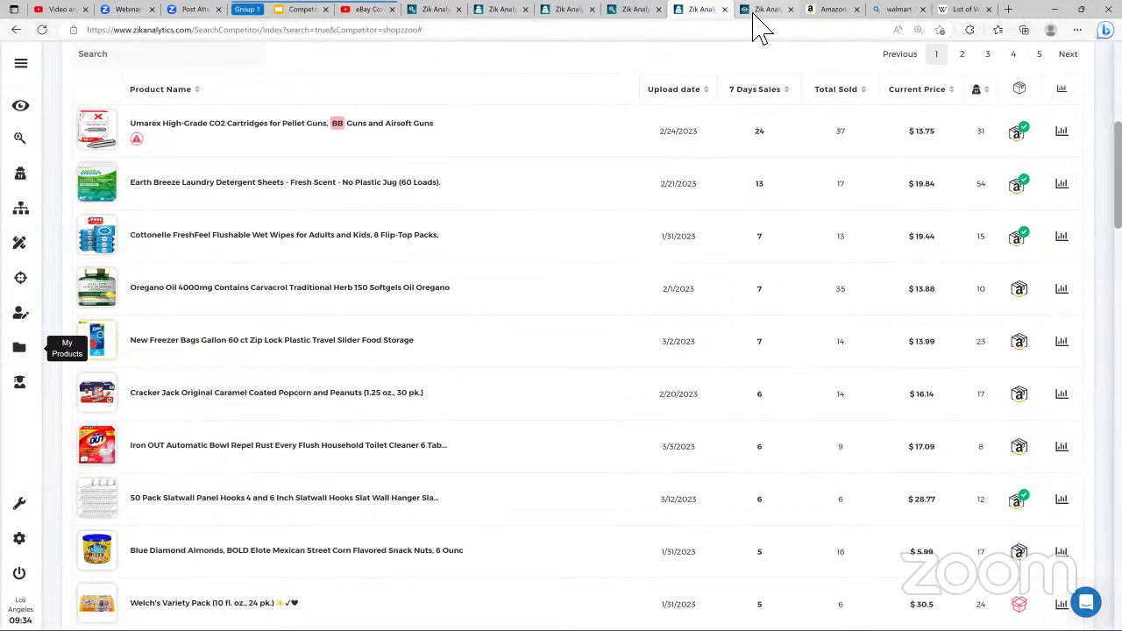
click(760, 10)
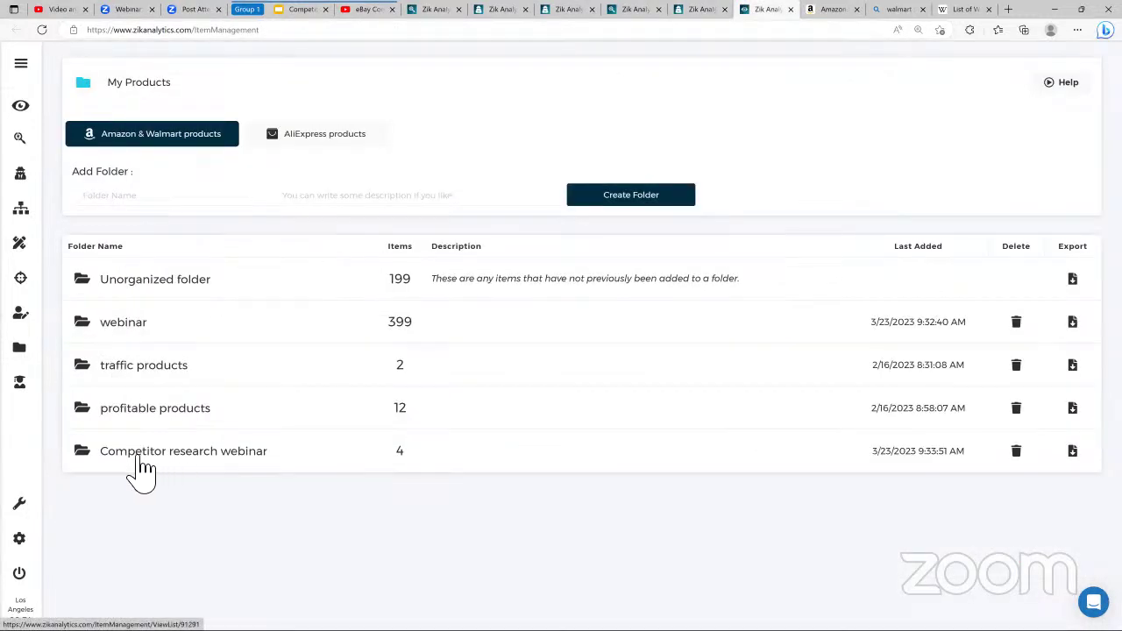
click(171, 454)
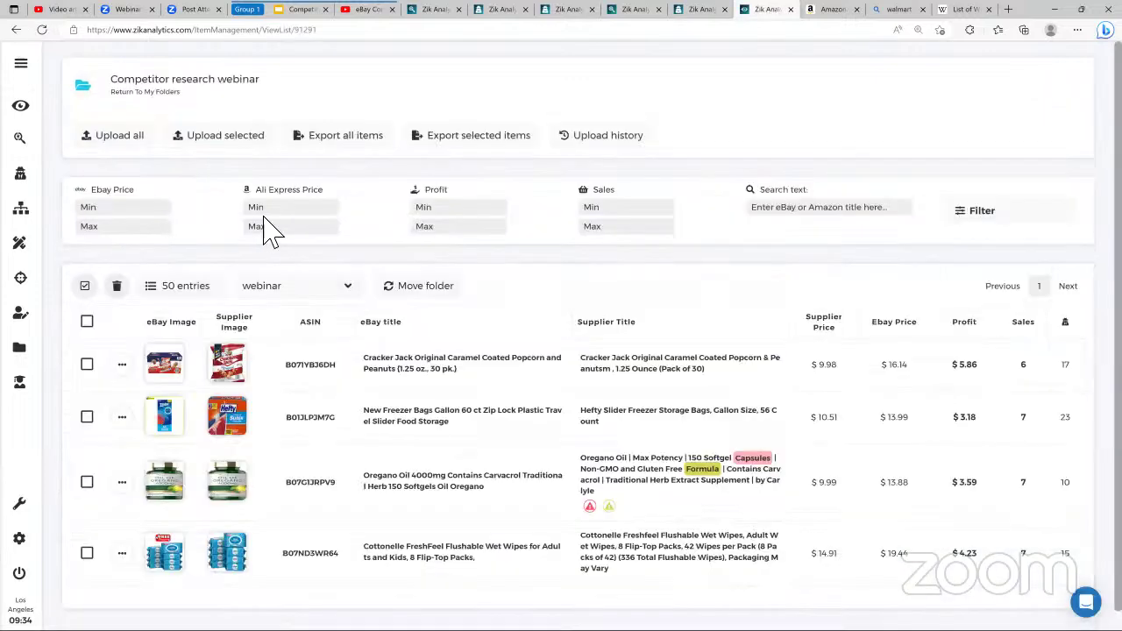
scroll(220, 359, down, 1)
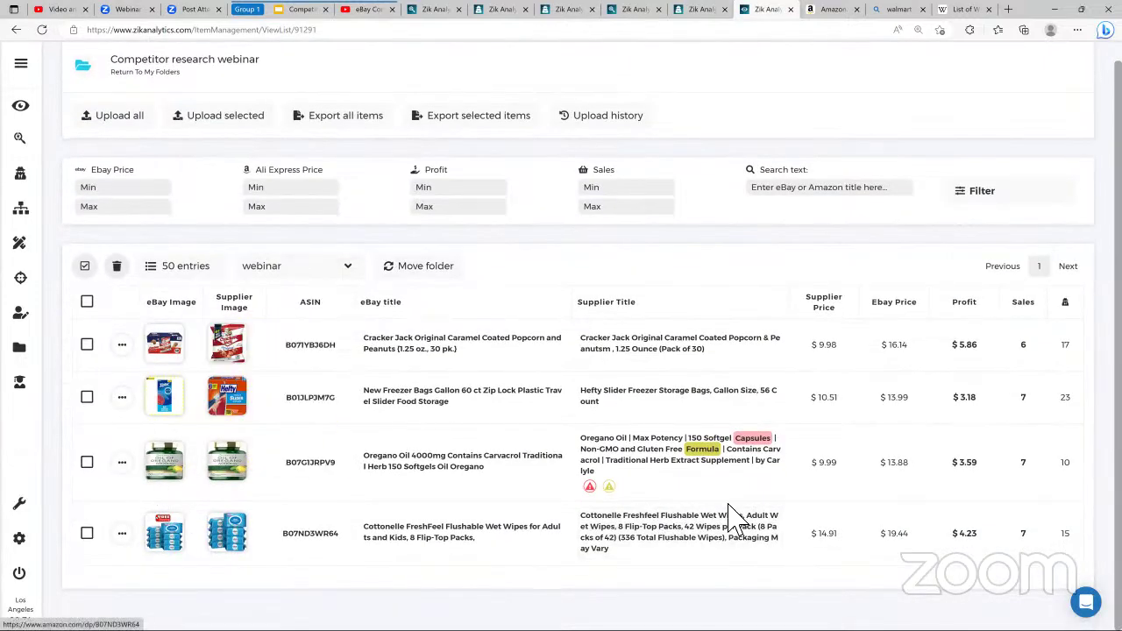
Step: View the Cracker Jack item's row actions and its editable eBay title and eBay price without changing them
click(136, 347)
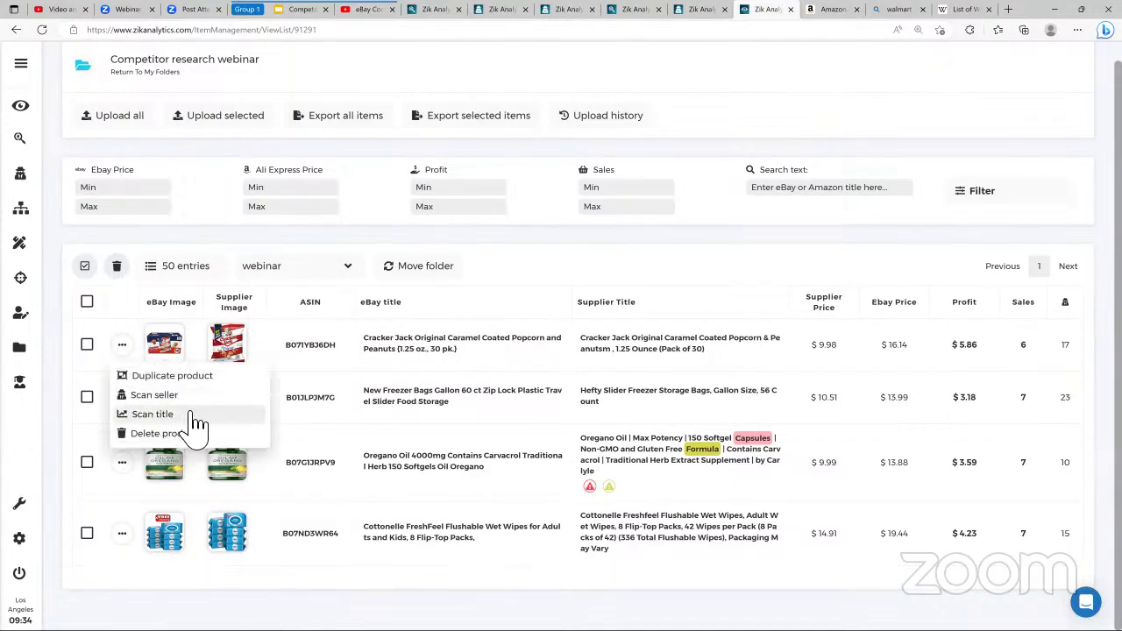
click(560, 320)
drag(481, 356, 350, 336)
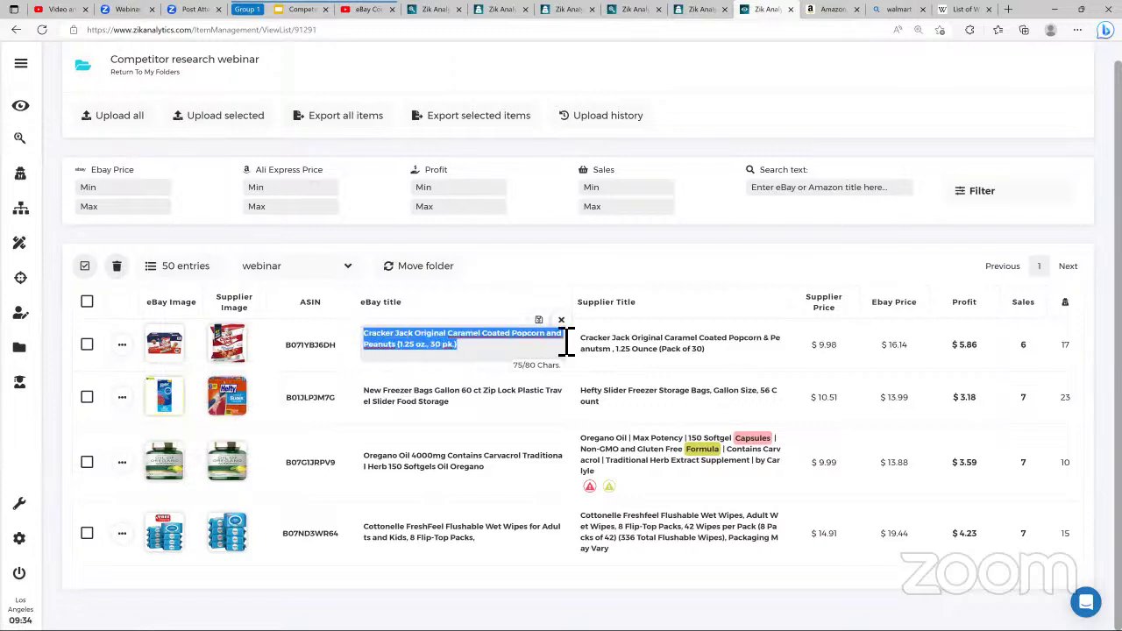
click(539, 321)
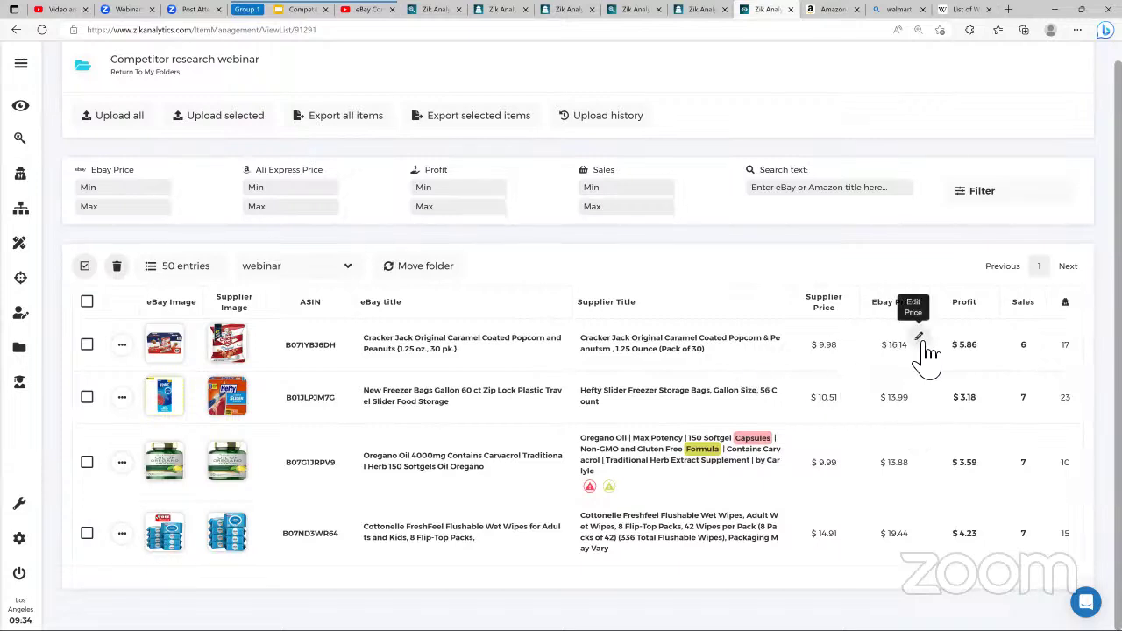
click(919, 337)
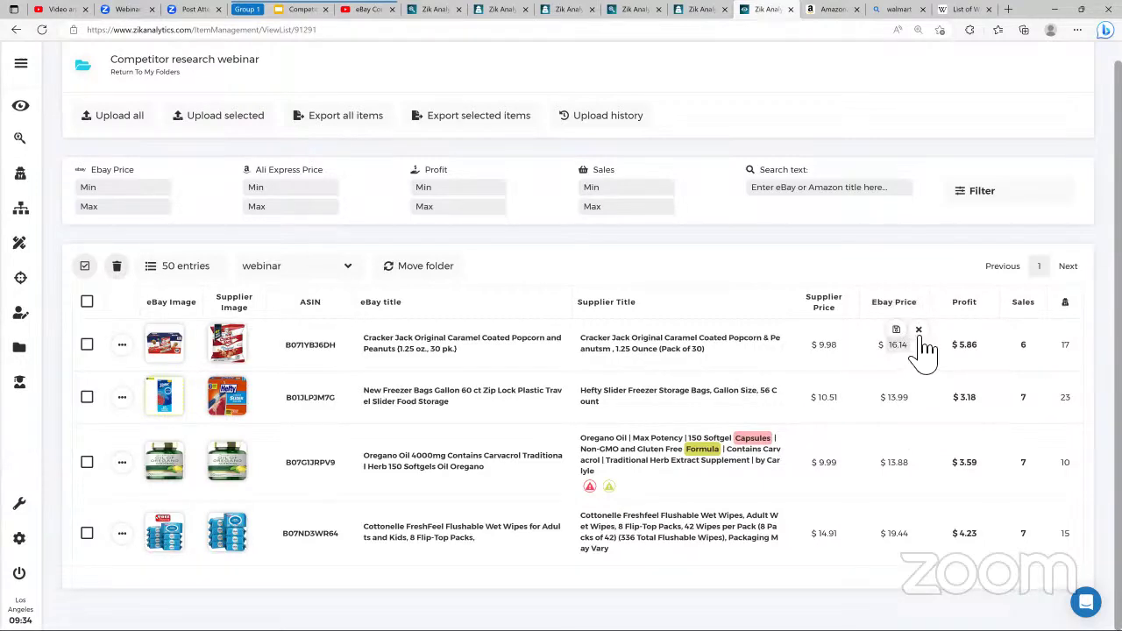
click(931, 361)
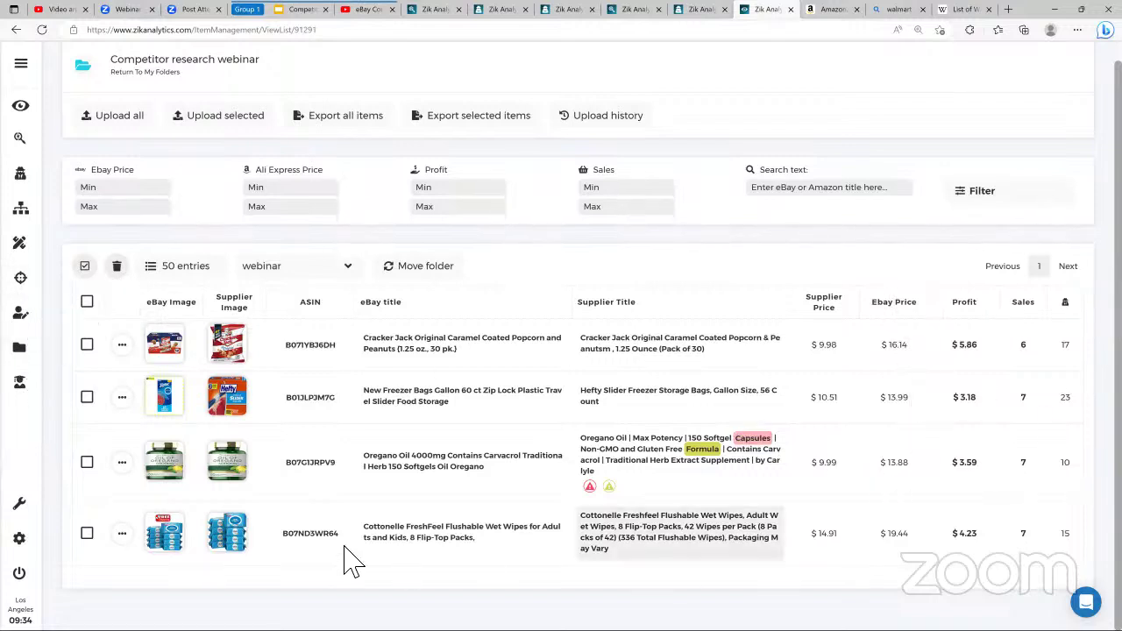
Step: Select all products in the folder, view the available listers for uploading them, and close the lister connection dialog
mouse_move(173, 361)
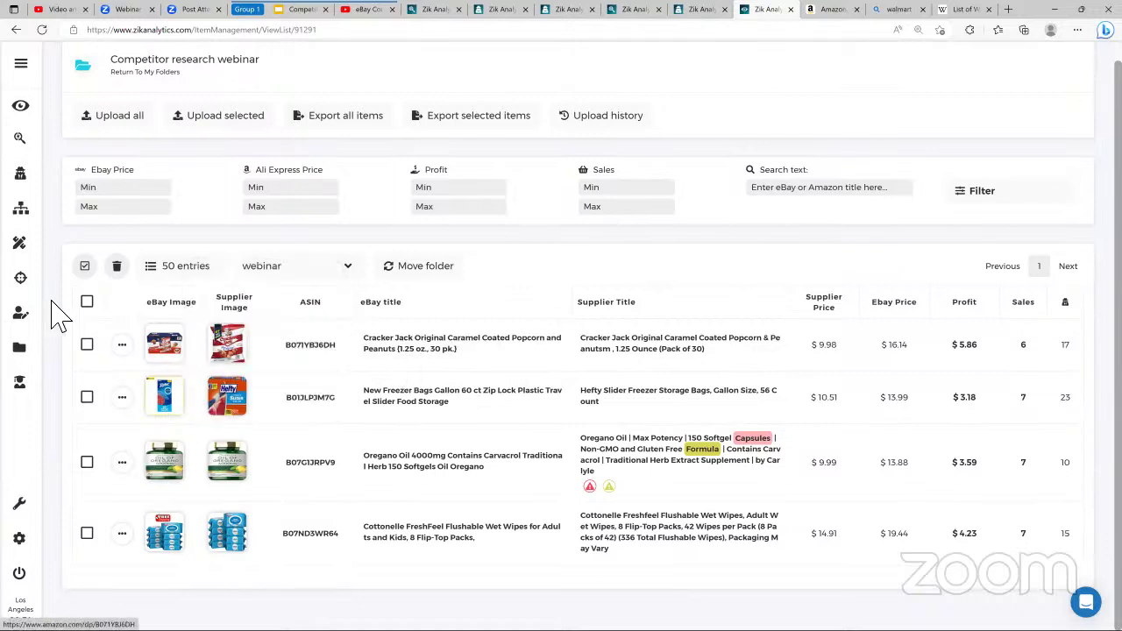
click(87, 303)
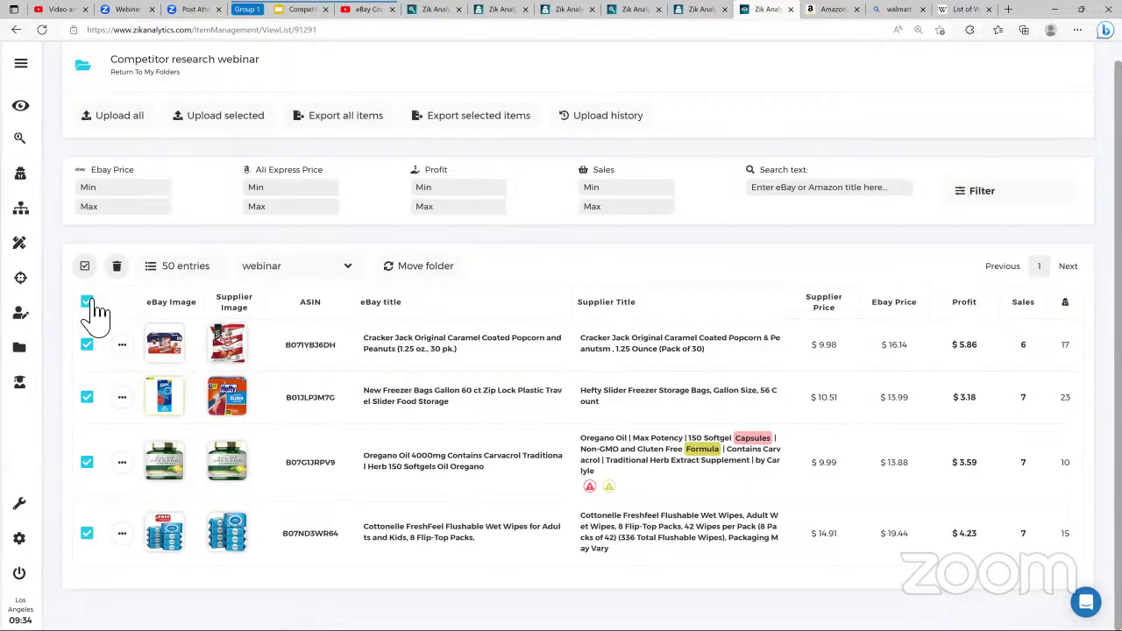
click(140, 124)
click(441, 164)
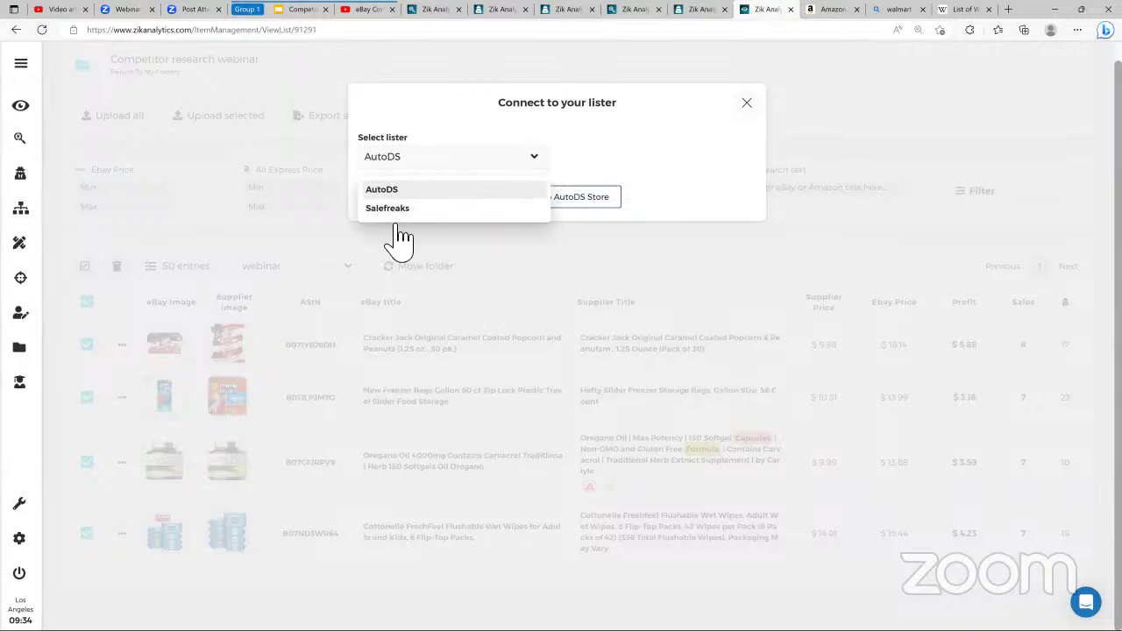
click(547, 159)
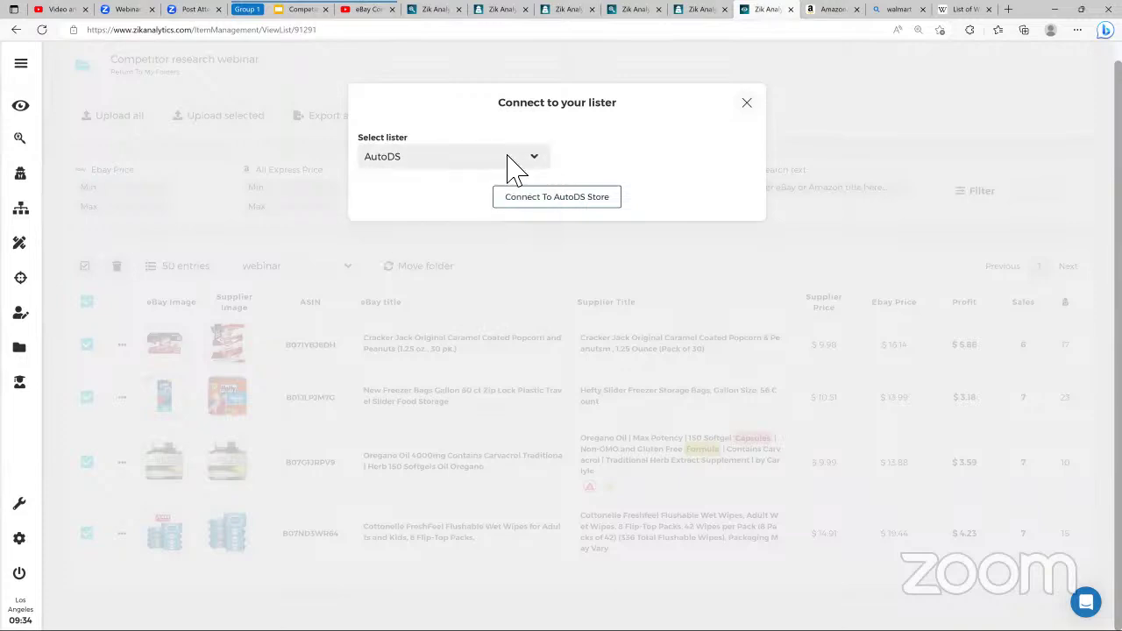
click(746, 105)
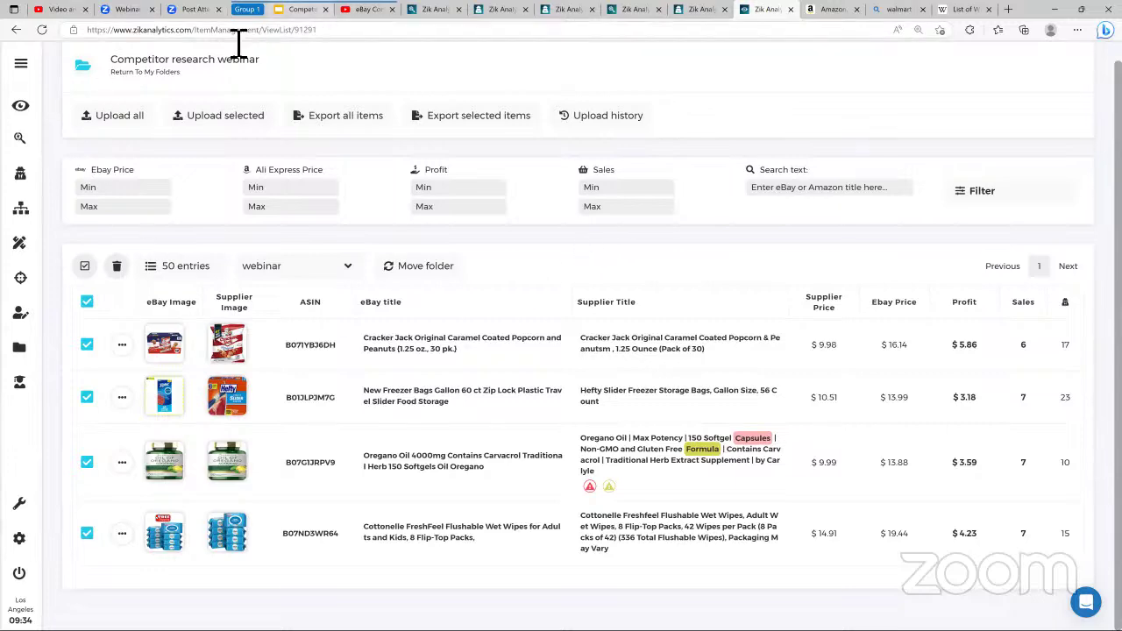
Step: Return to the shopzzoo competitor results and sort the product list by 7-day sales, highest first
click(673, 11)
click(655, 10)
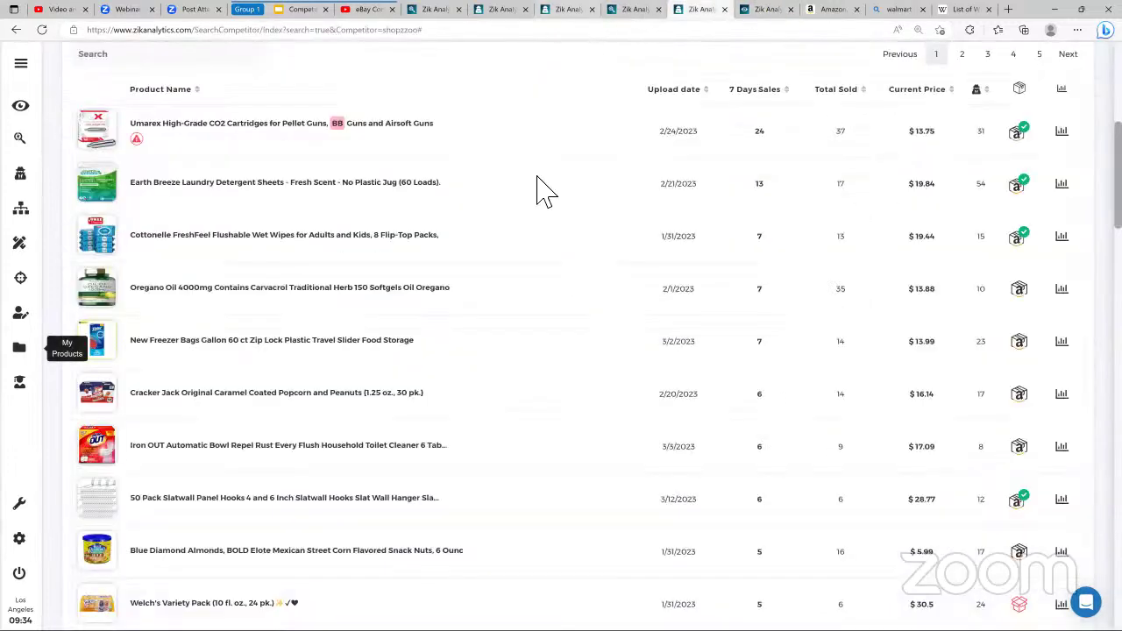
scroll(534, 137, up, 3)
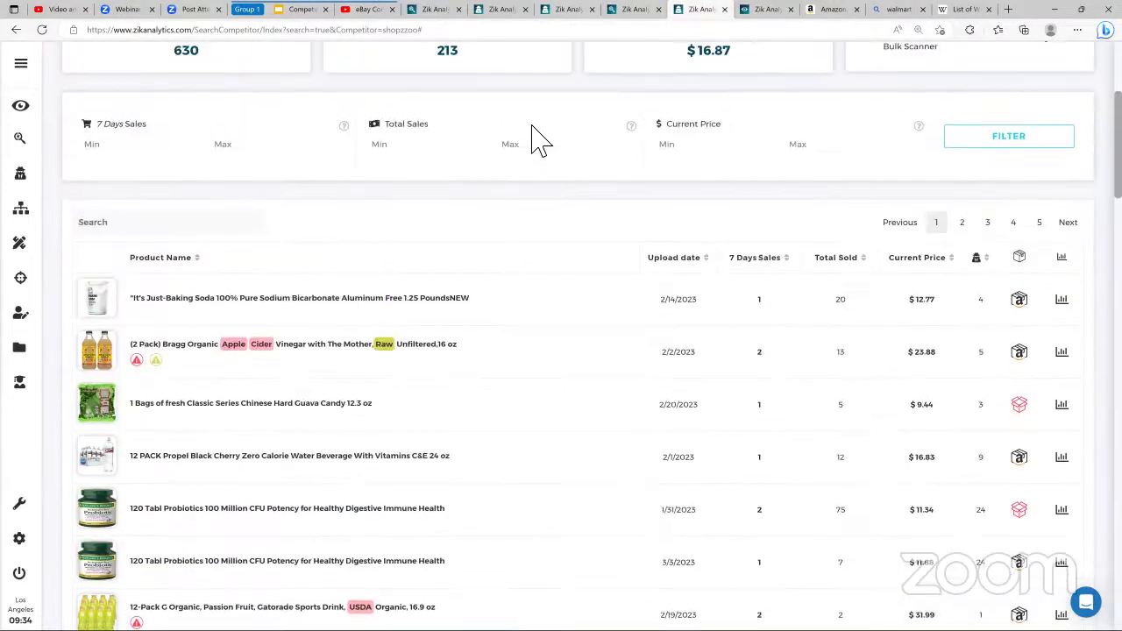
scroll(929, 288, up, 3)
scroll(789, 112, down, 5)
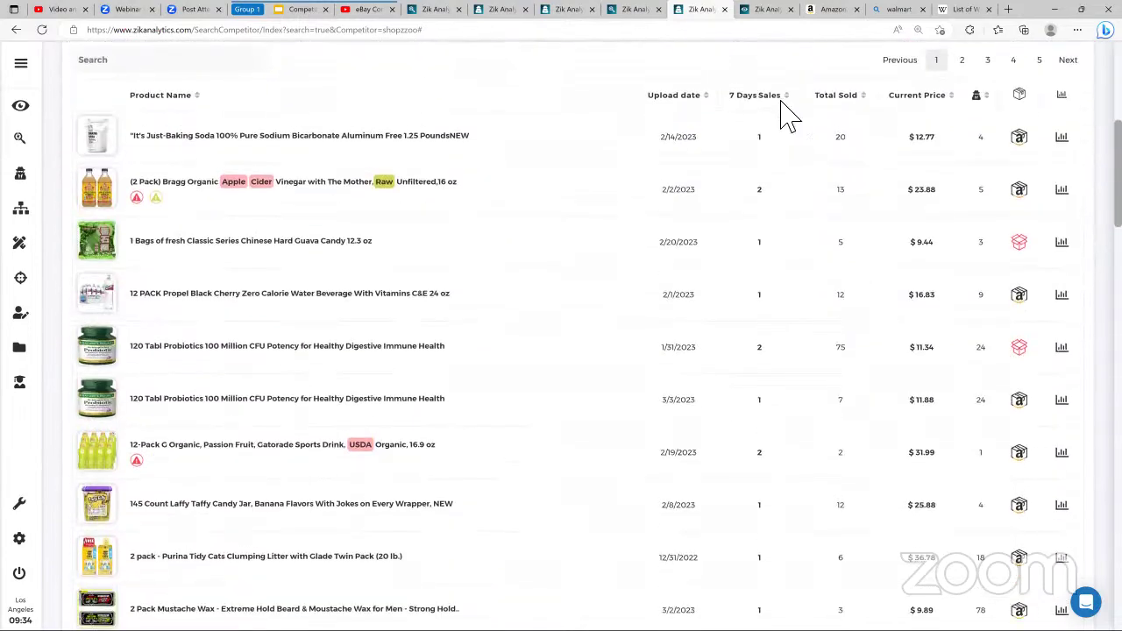
click(774, 99)
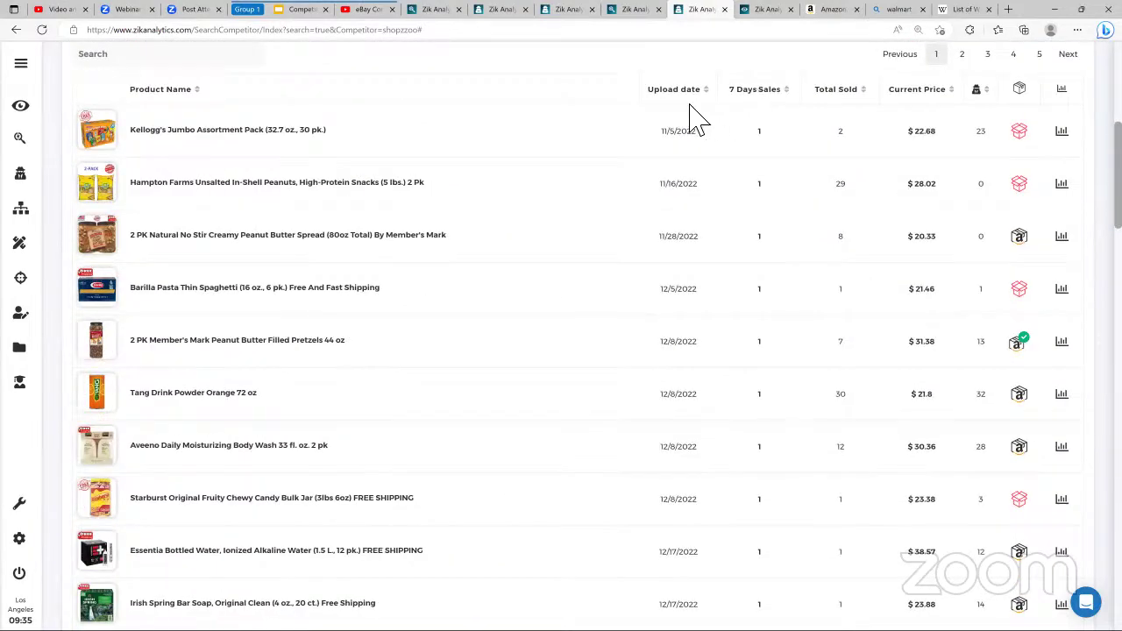
scroll(533, 109, up, 5)
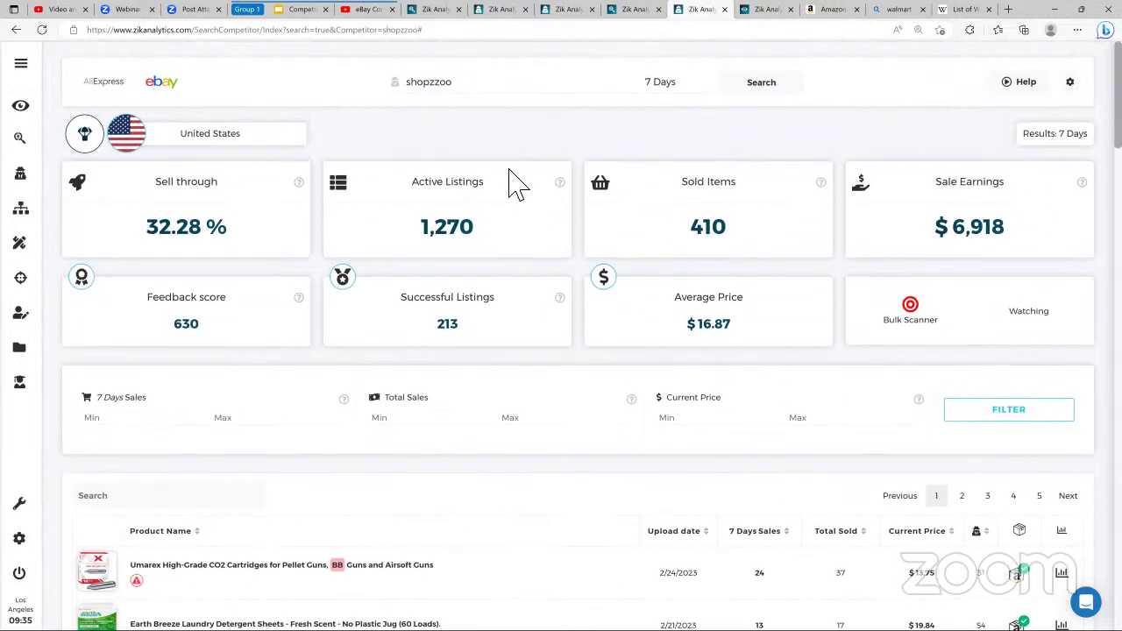
Step: Open the product research for the Umarex CO2 cartridges from shopzzoo's list and examine its listing count and competing sellers
scroll(708, 267, down, 1)
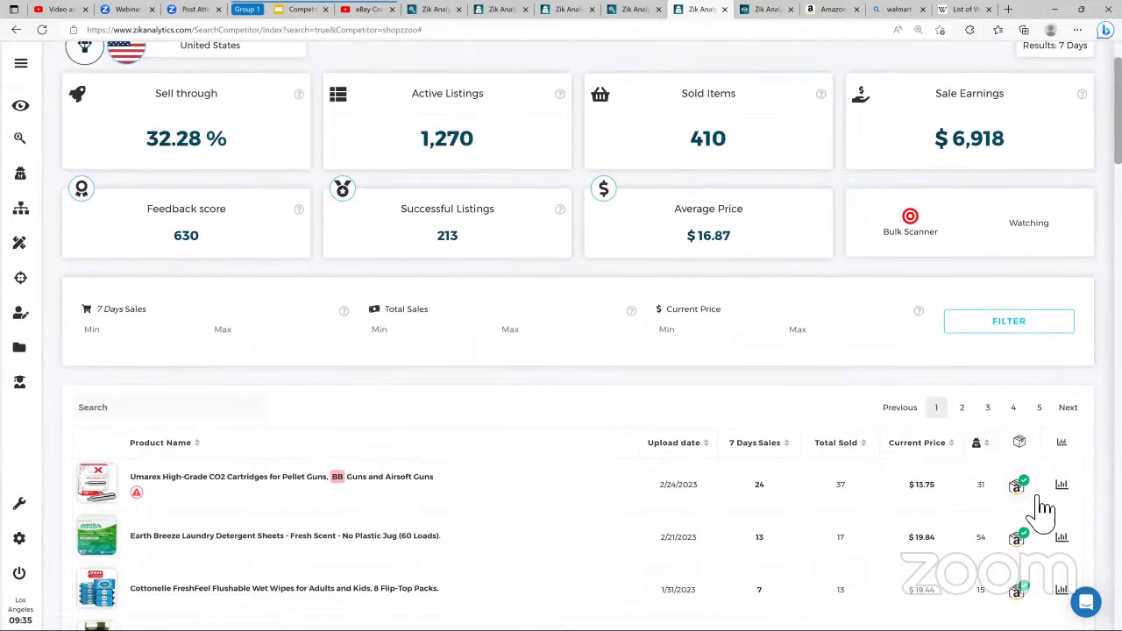
scroll(920, 412, down, 2)
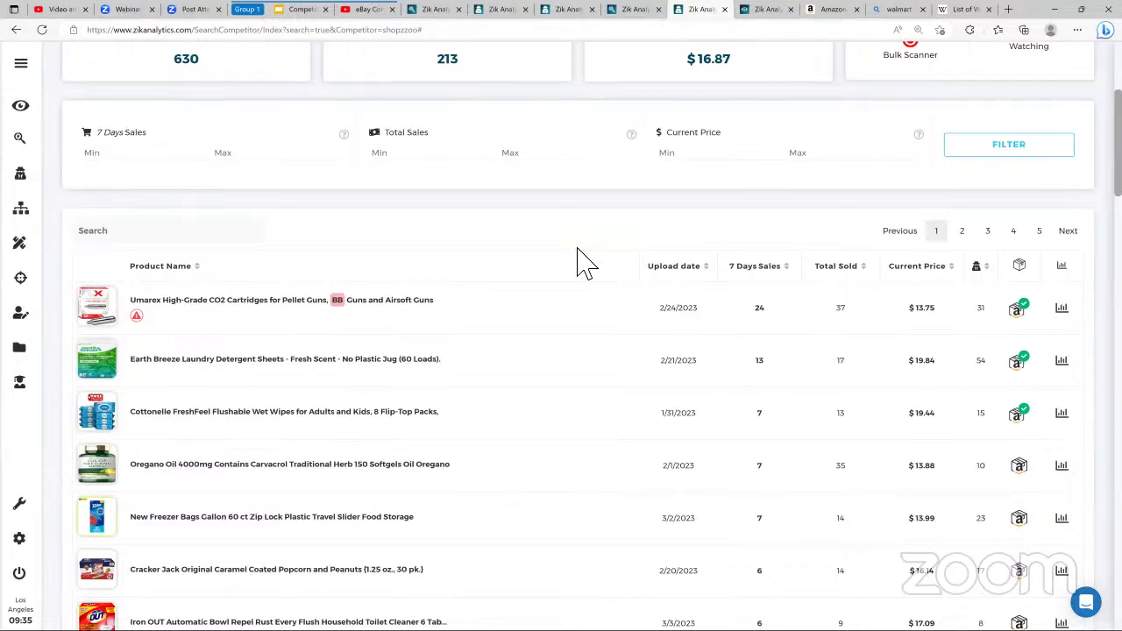
scroll(991, 238, down, 1)
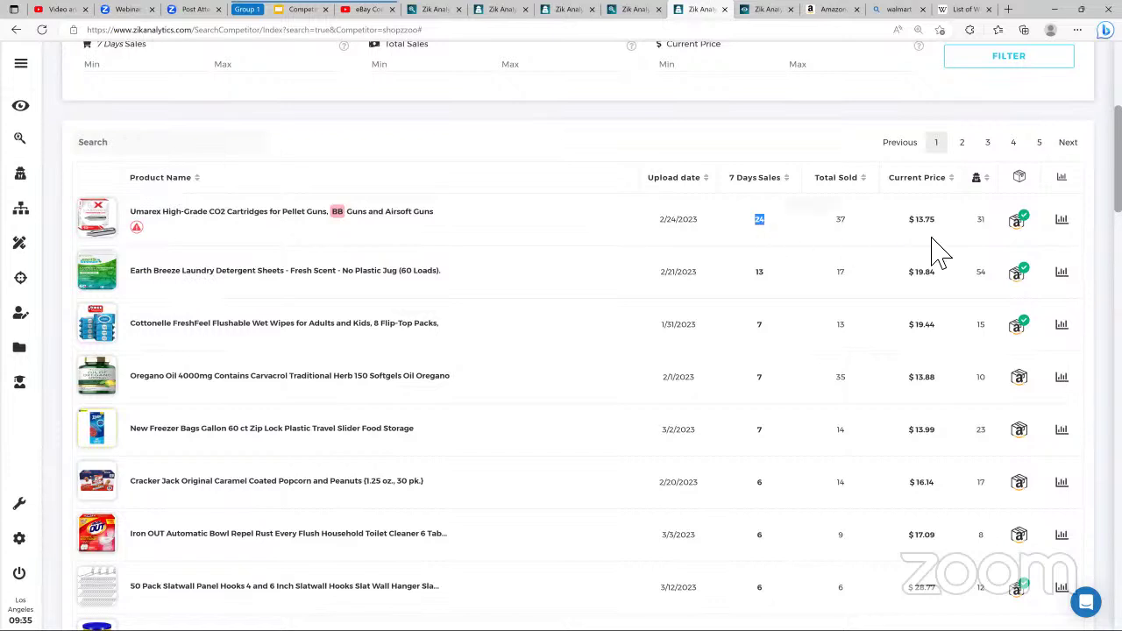
double_click(978, 220)
click(1063, 224)
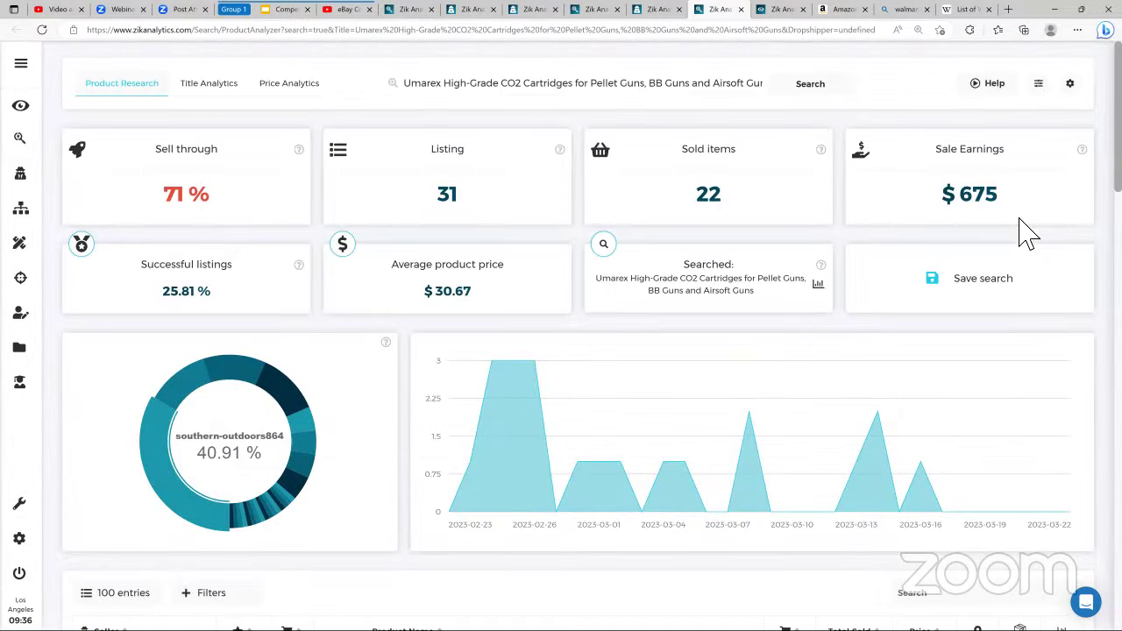
double_click(449, 195)
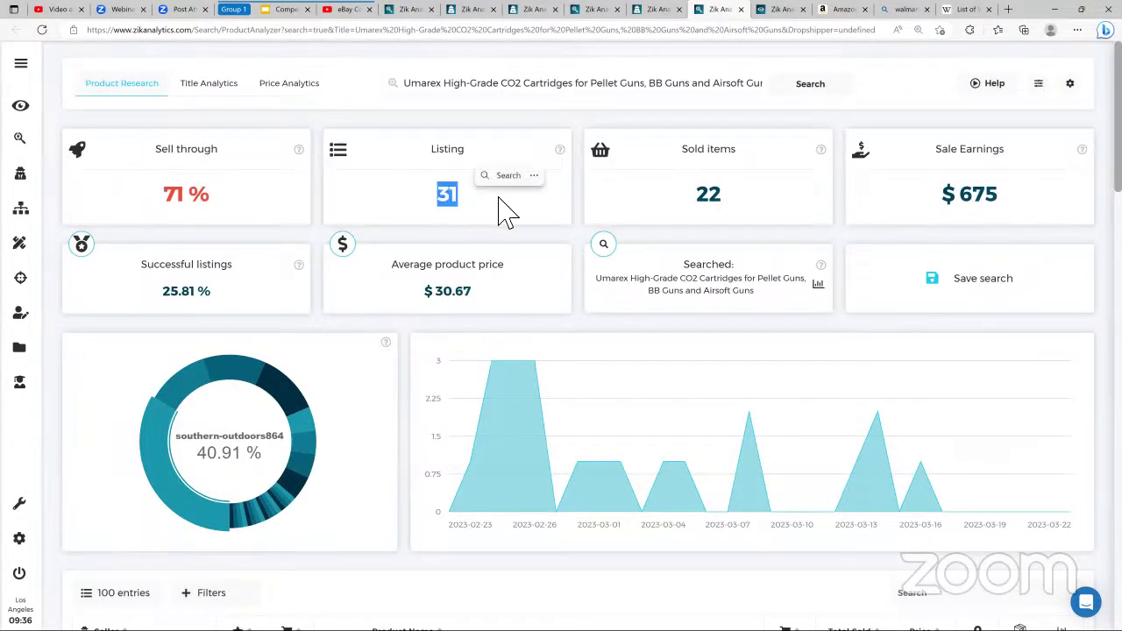
middle_click(586, 238)
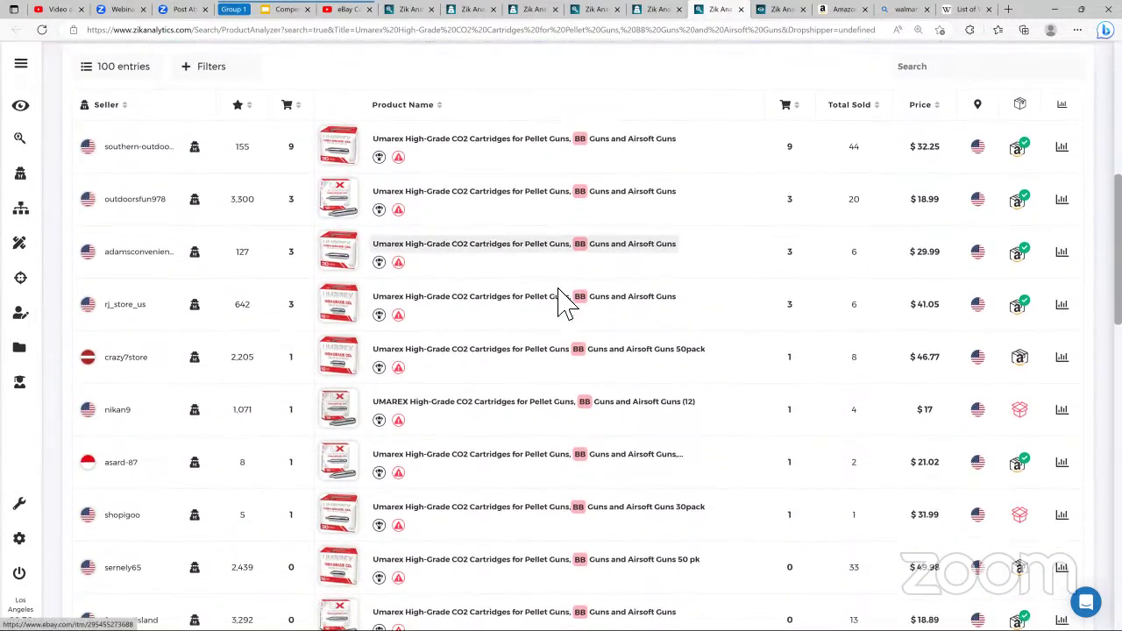
Step: Revisit shopzzoo's store statistics and return to the Umarex CO2 cartridges seller list
click(376, 113)
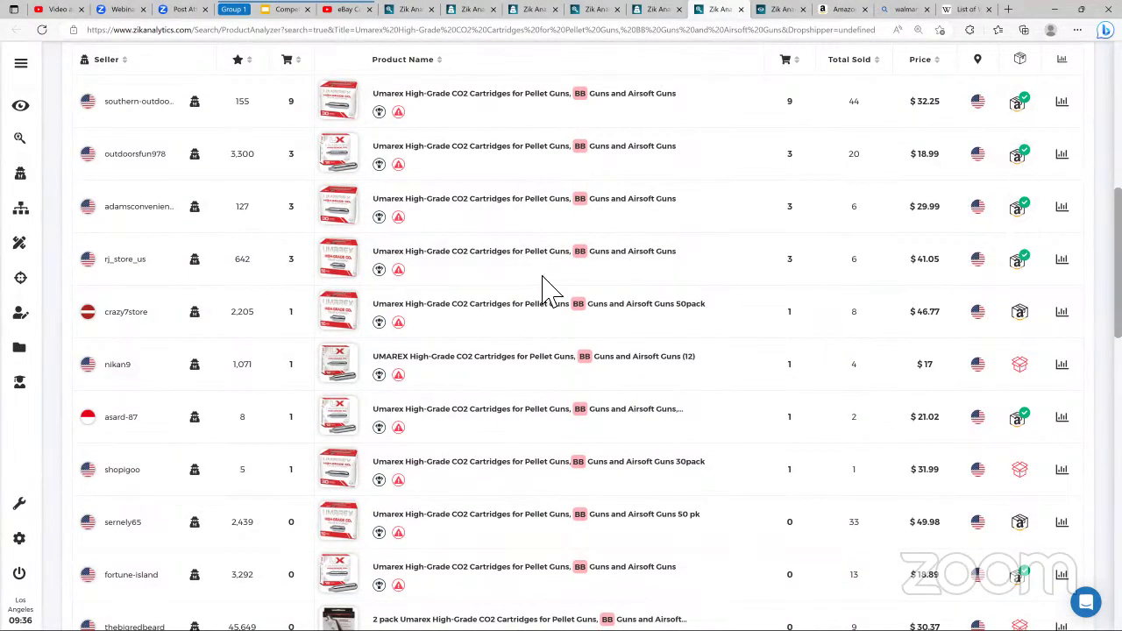
click(651, 10)
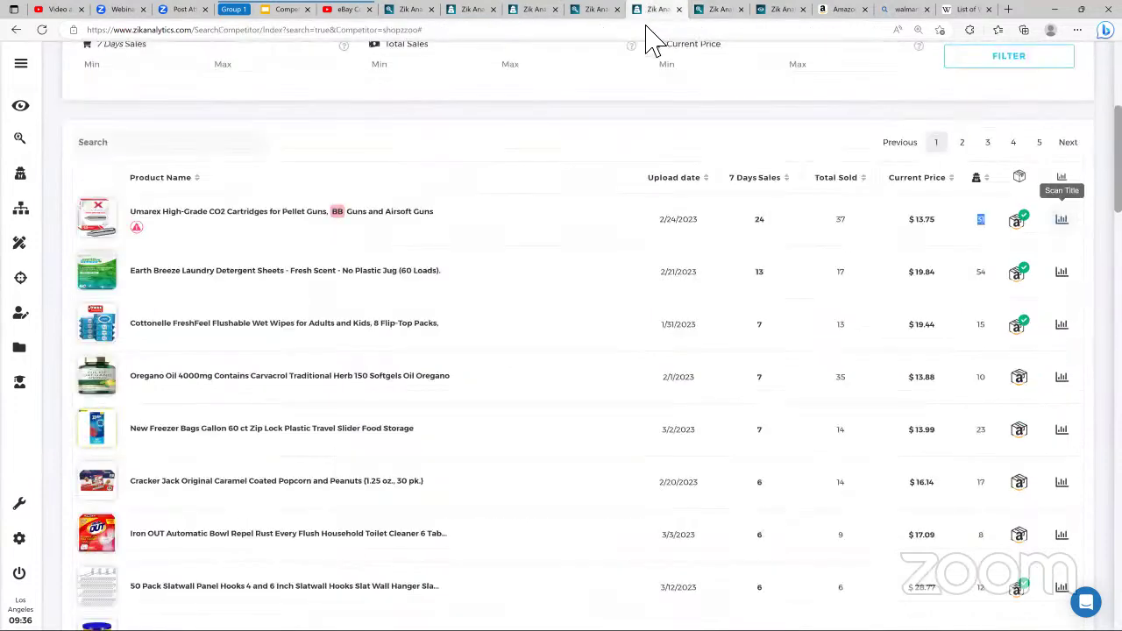
scroll(605, 184, up, 5)
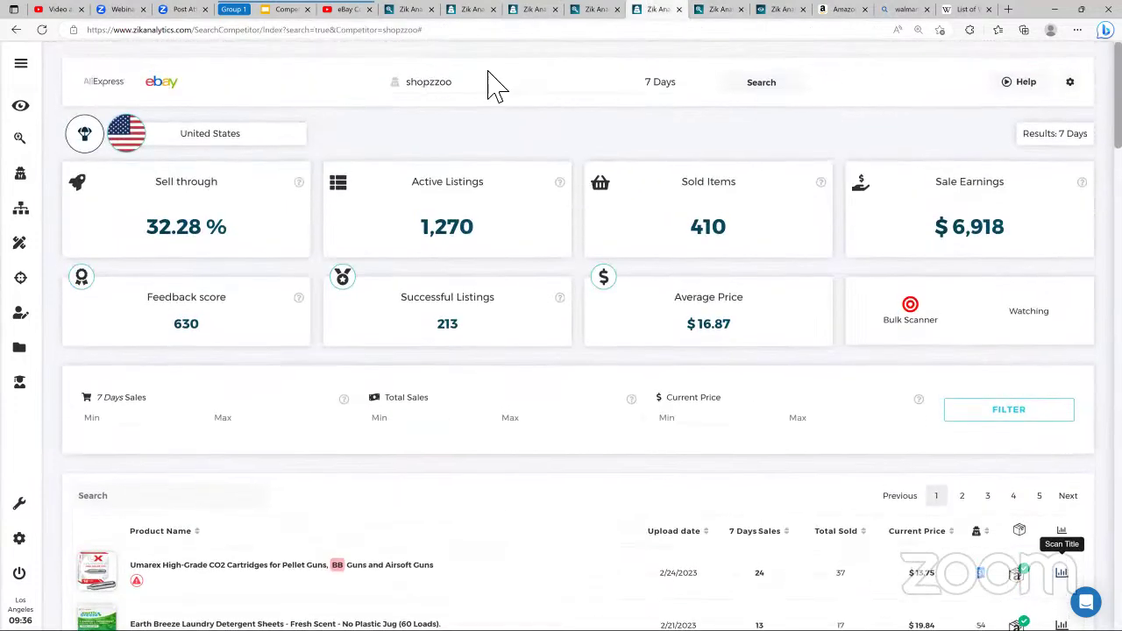
click(706, 11)
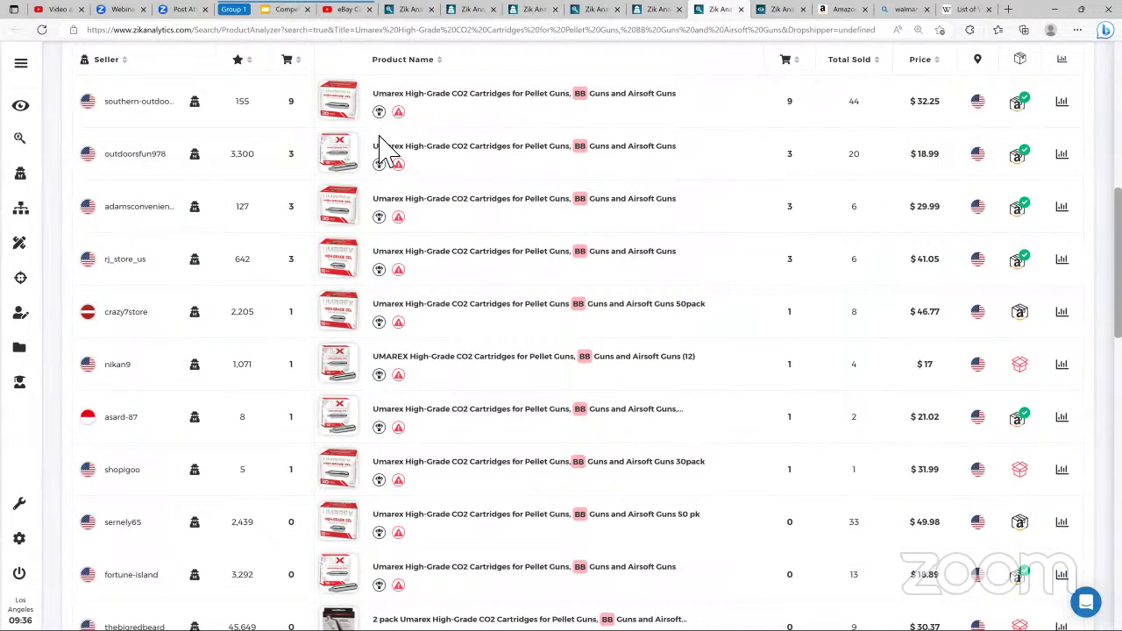
Step: Scan the first four sellers of the Umarex CO2 cartridges: southern-outdoors864, outdoorsfun978, adamsconvenienceisbest and rj_store_us
click(209, 122)
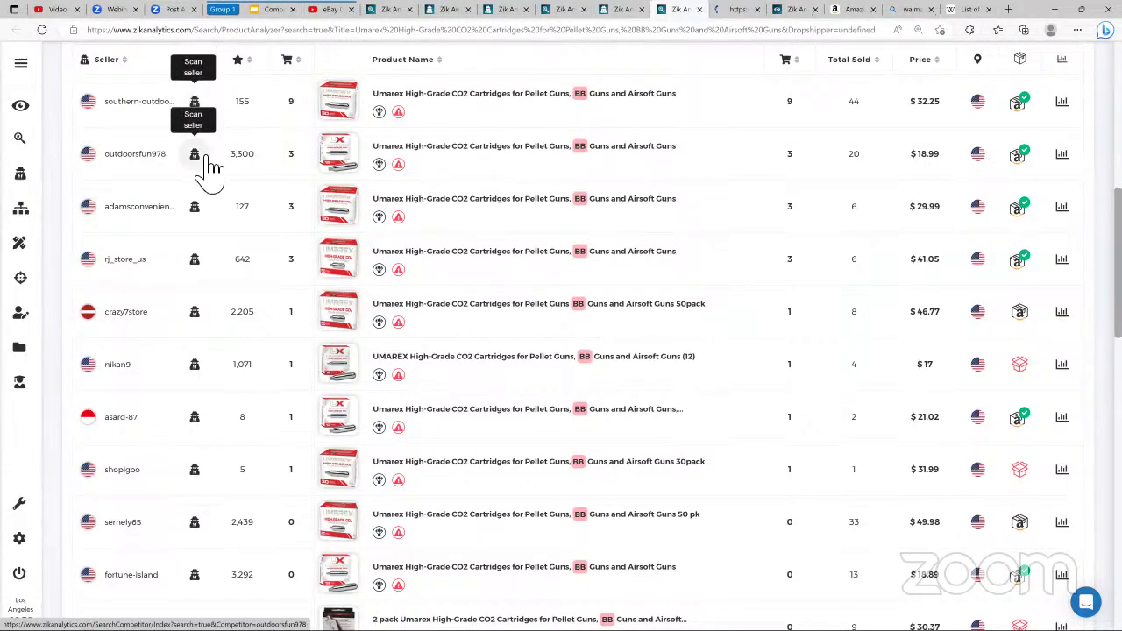
click(196, 186)
click(201, 215)
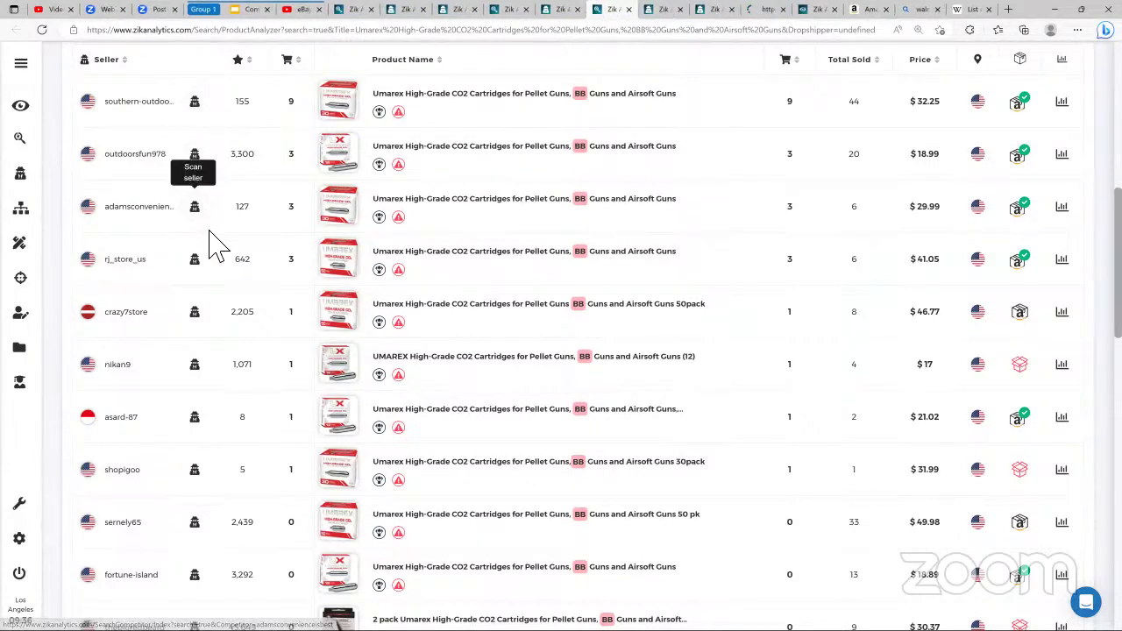
click(196, 259)
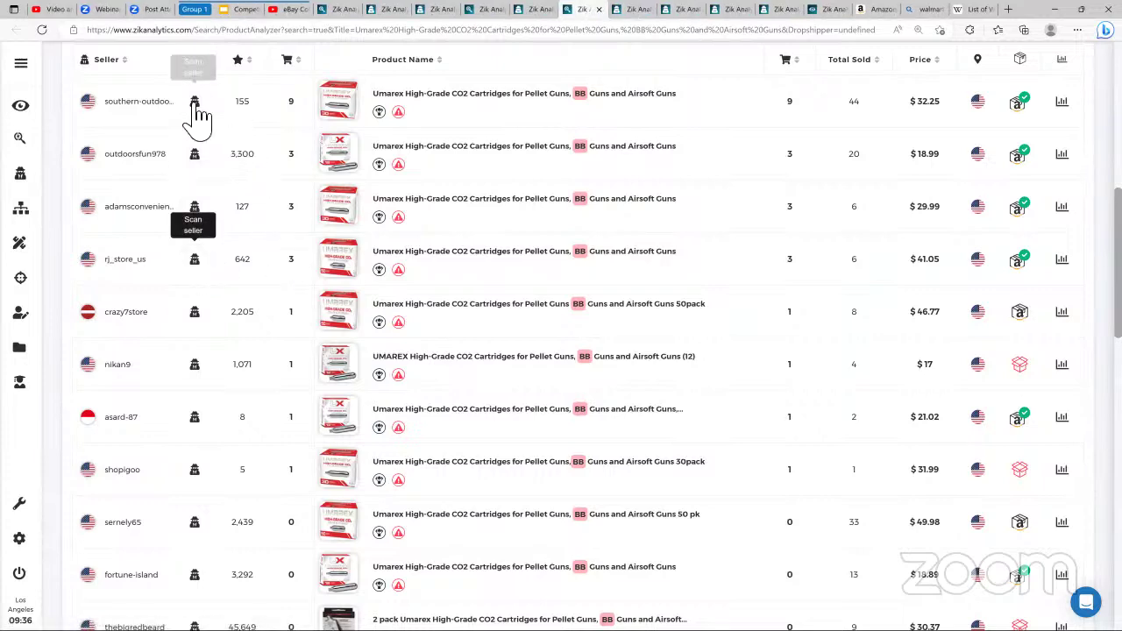
Step: Open southern-outdoors864's competitor results and examine its active listings, sold items and sale earnings
click(620, 12)
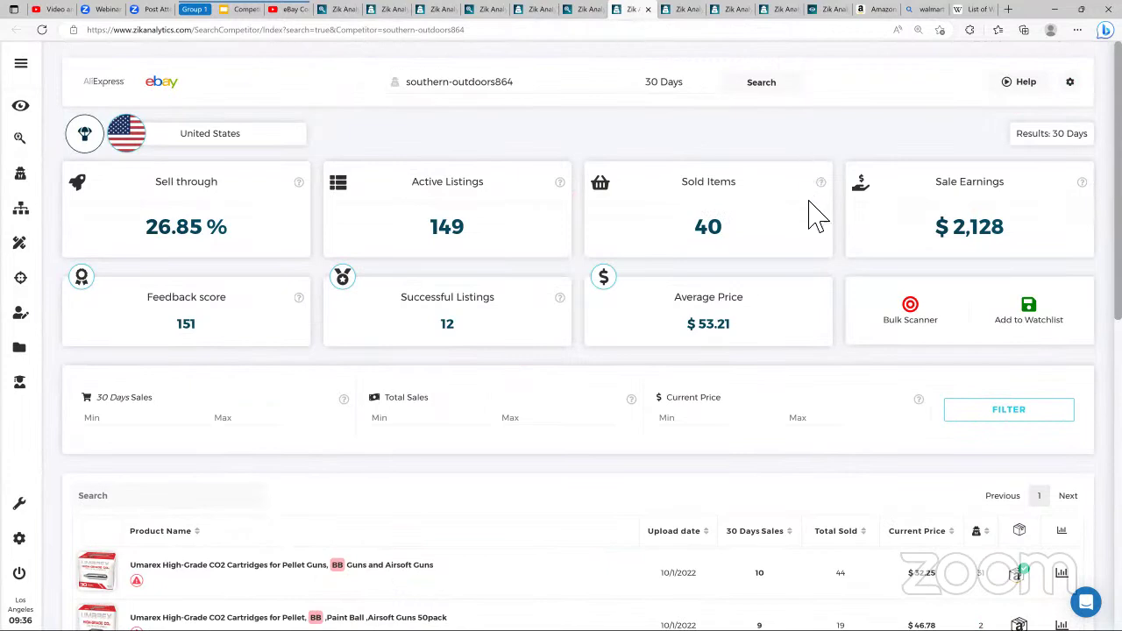
scroll(584, 201, down, 2)
double_click(438, 149)
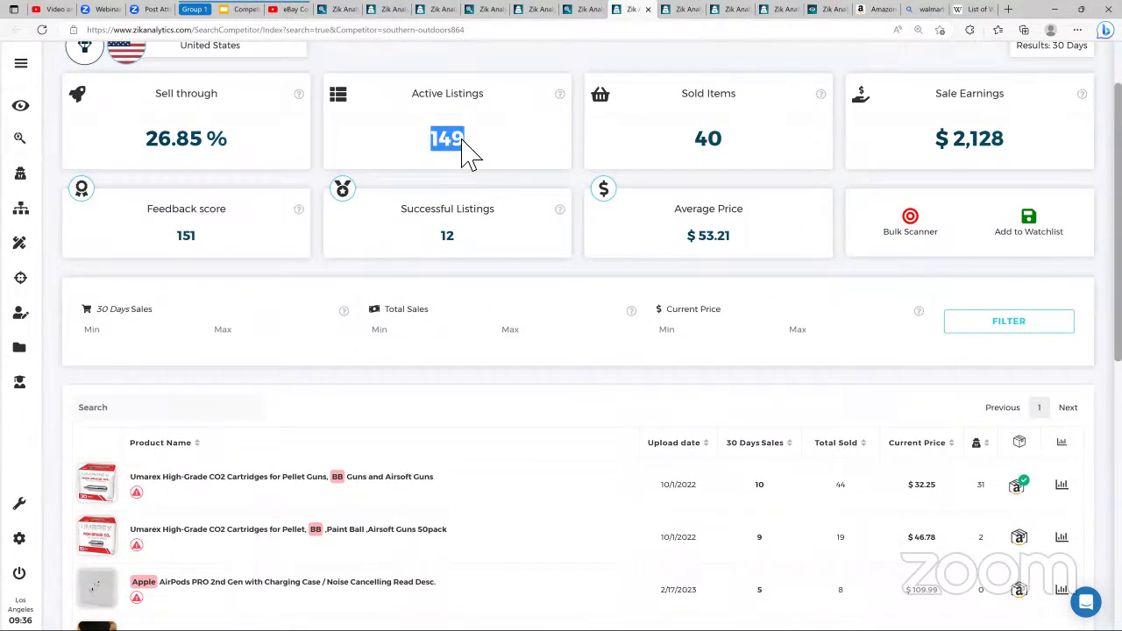
drag(693, 155, 733, 158)
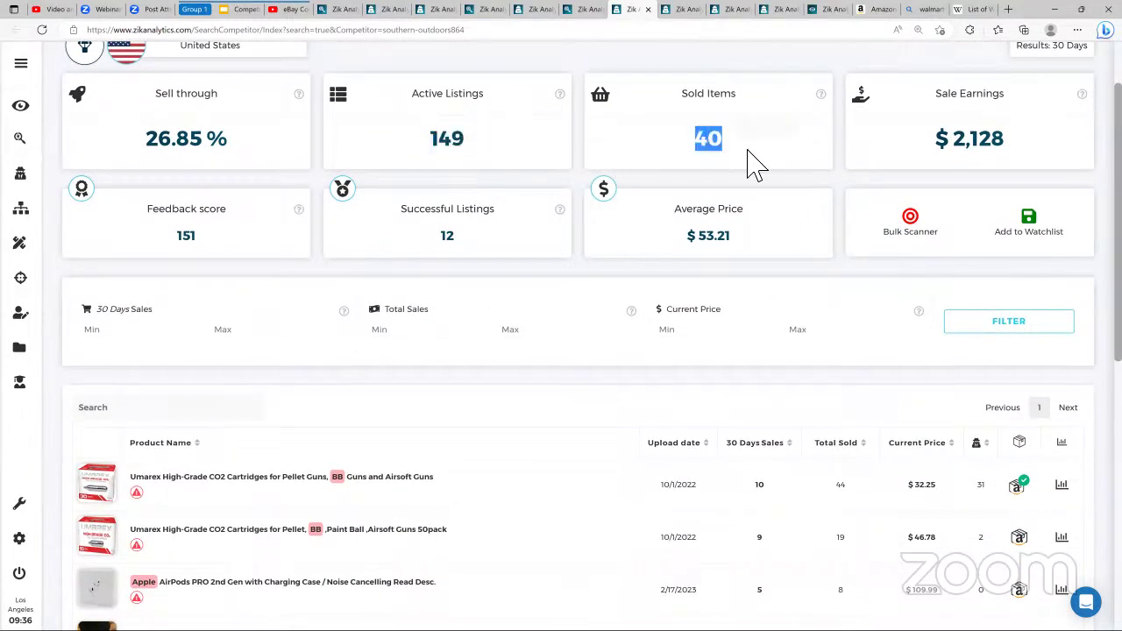
drag(941, 157, 1009, 159)
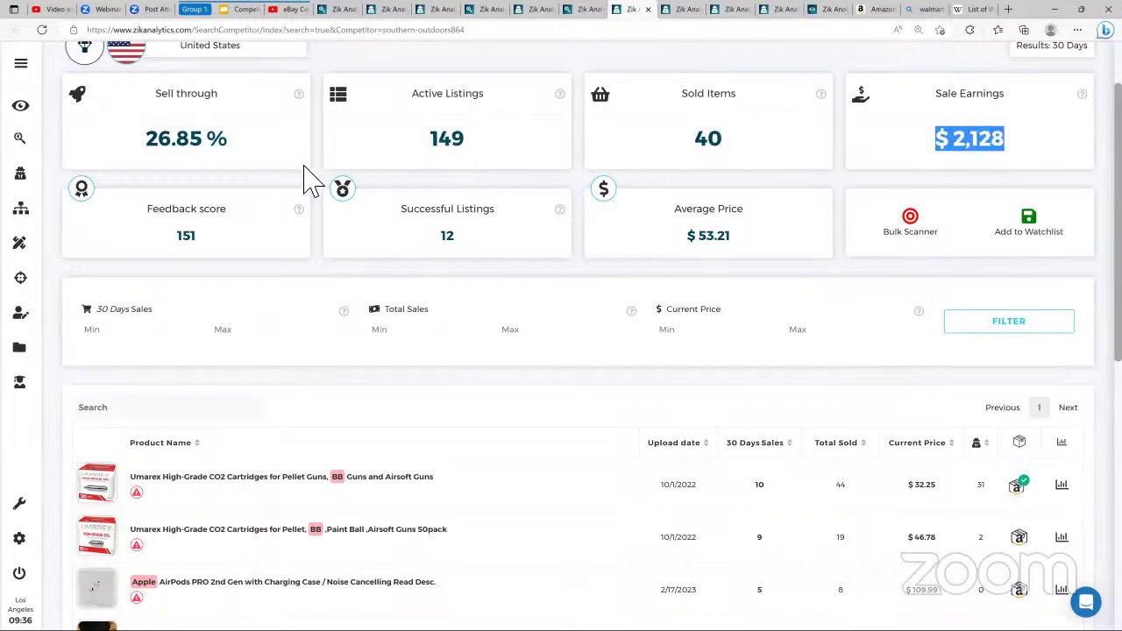
Step: Check outdoorsfun978's store statistics and close southern-outdoors864's results
click(673, 10)
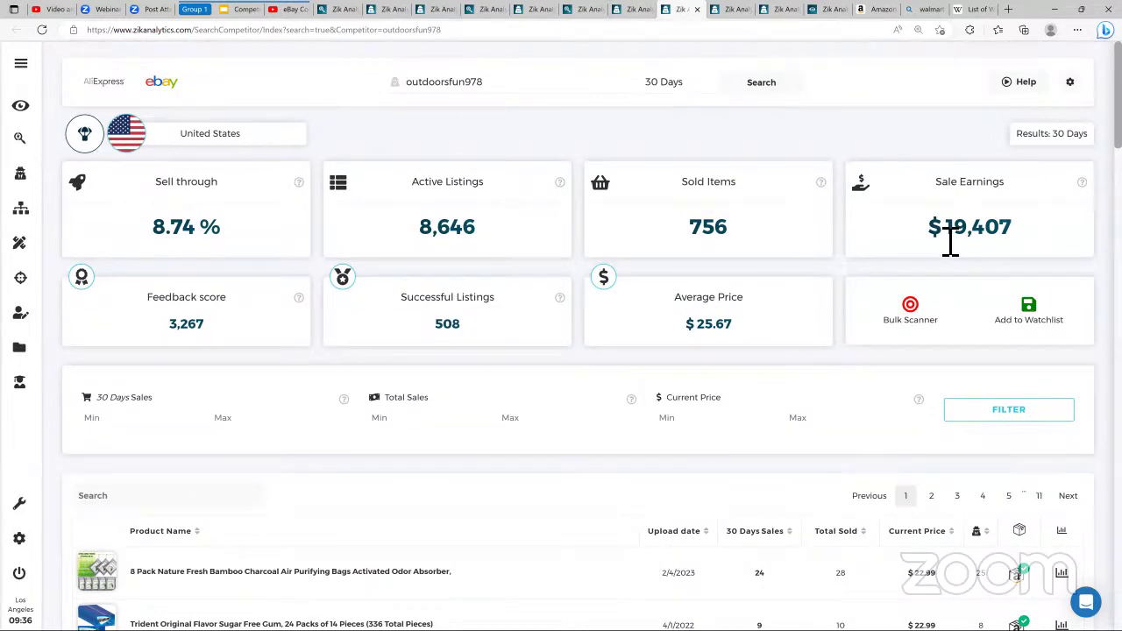
click(643, 10)
click(647, 10)
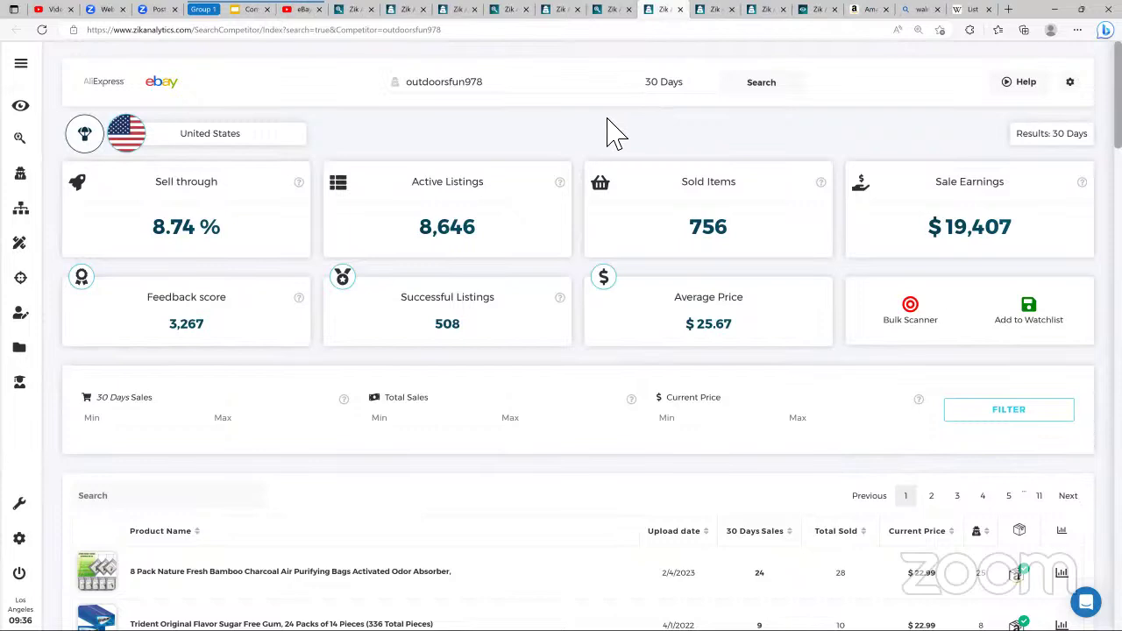
Step: Open adamsconvenienceisbest's results and examine its feedback score, active listings and sold items
click(700, 13)
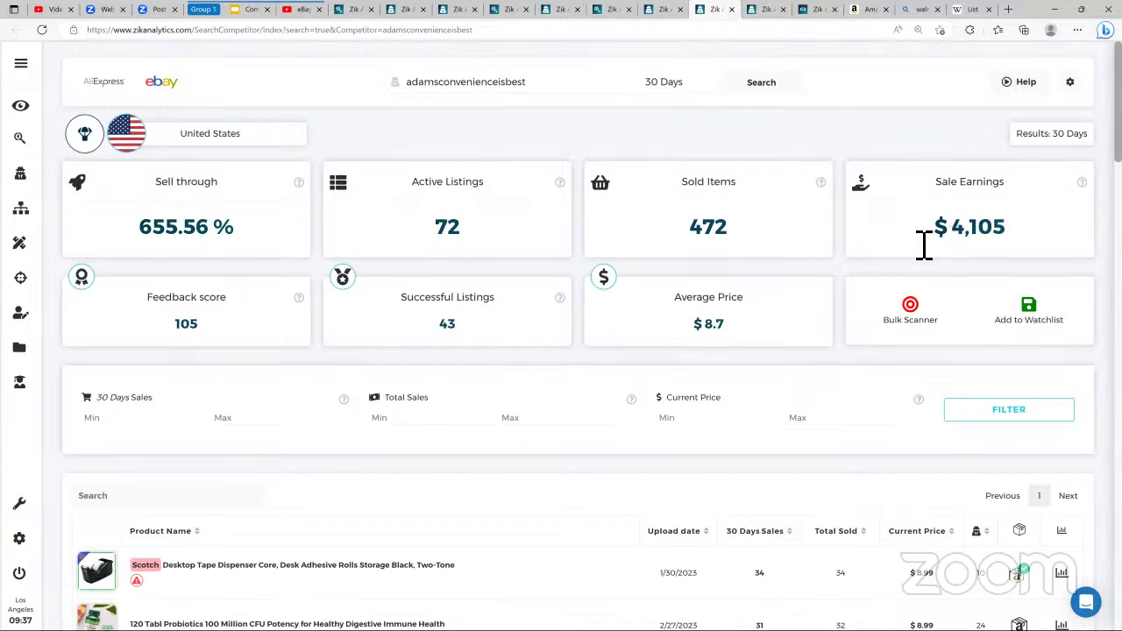
drag(149, 327, 221, 326)
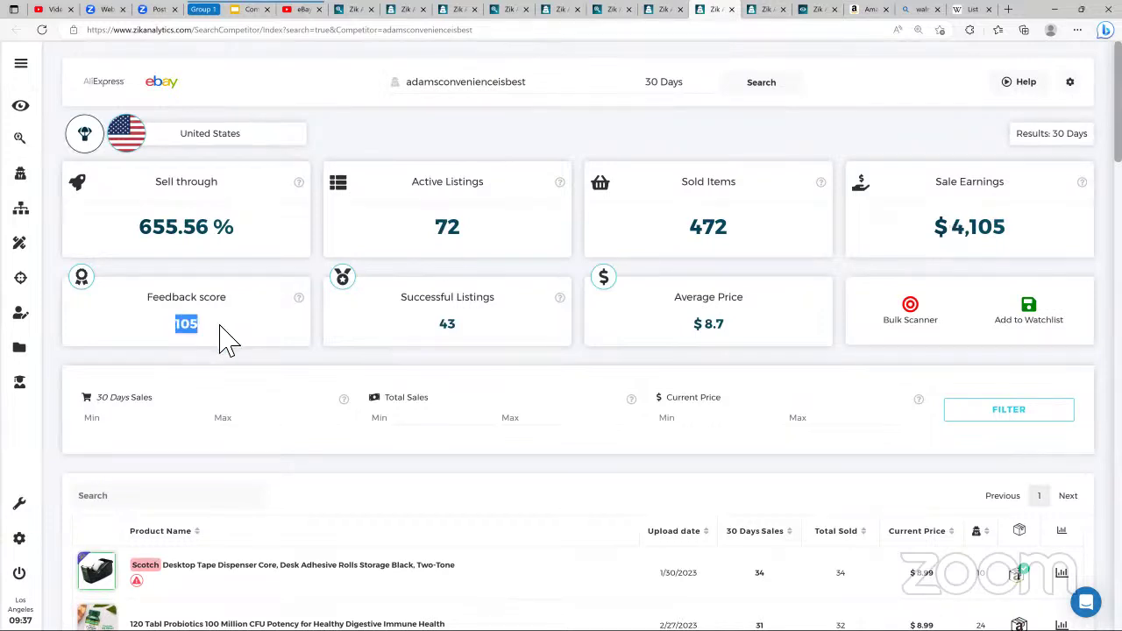
drag(426, 237, 470, 231)
click(646, 239)
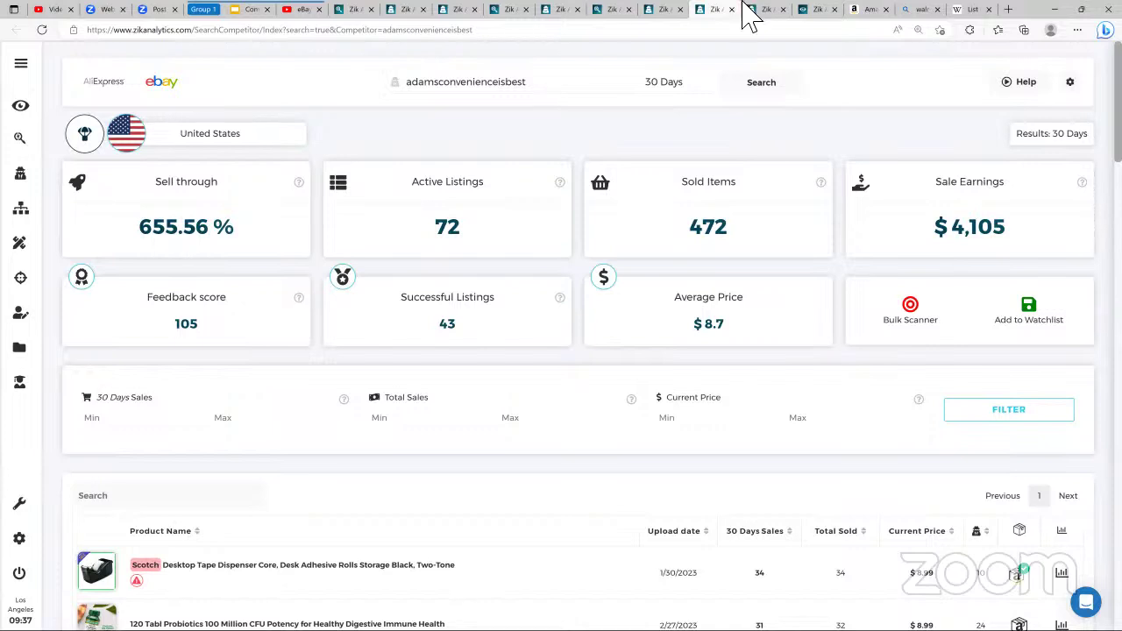
Step: Open rj_store_us's results and examine its sale earnings and sell-through rate
click(766, 10)
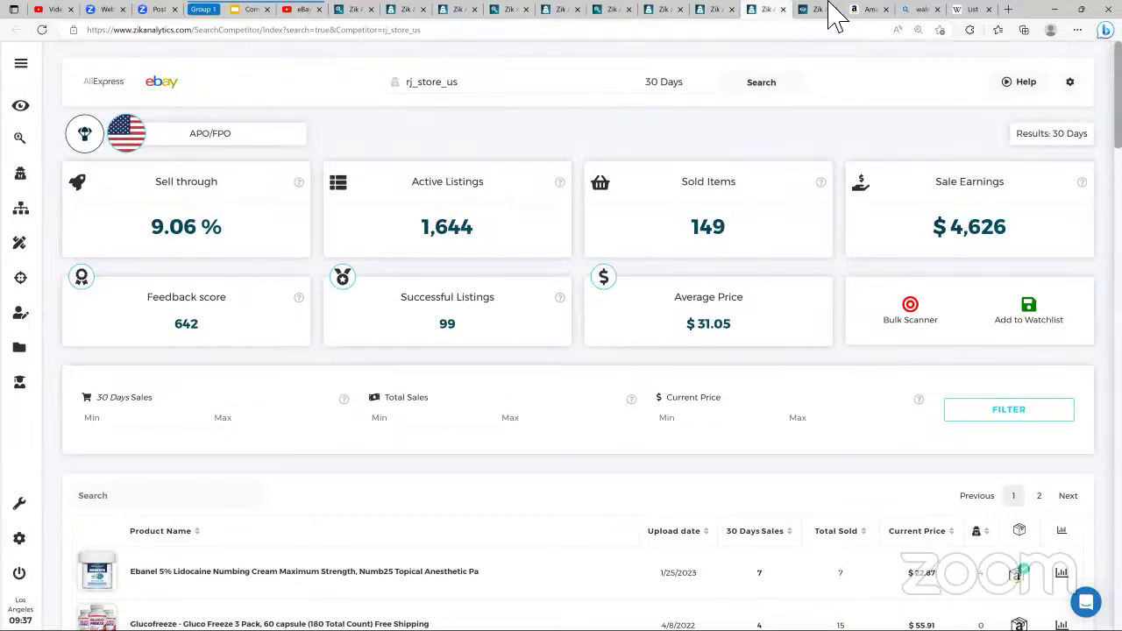
double_click(947, 248)
double_click(995, 239)
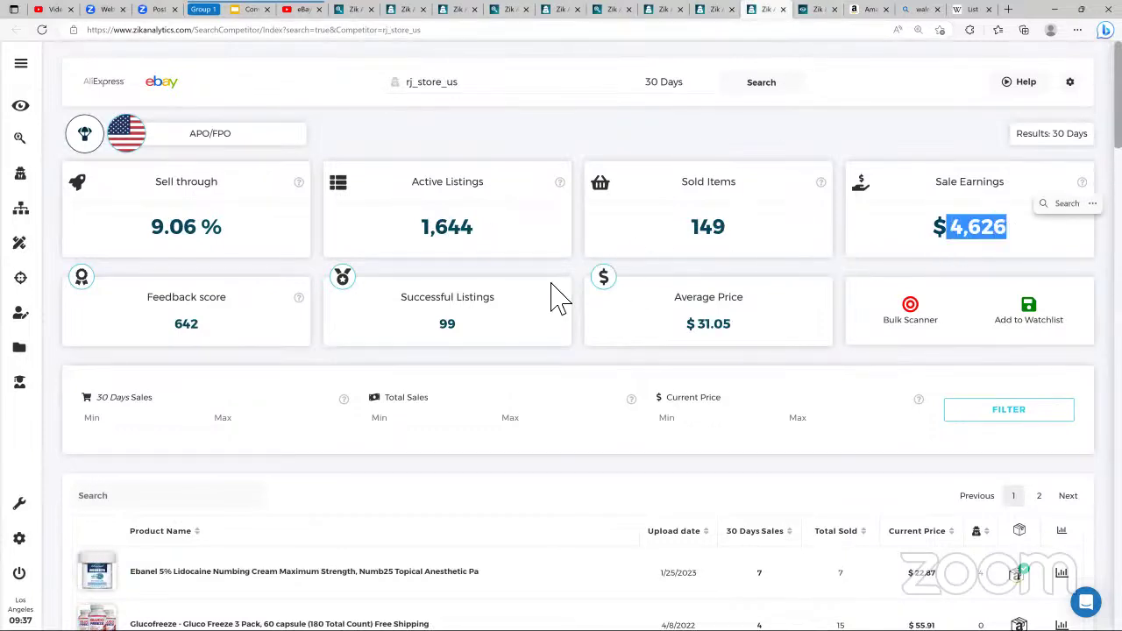
drag(151, 255, 232, 256)
Step: Examine rj_store_us's product list for 30-day sales and Amazon matches
scroll(237, 259, down, 1)
scroll(237, 259, down, 3)
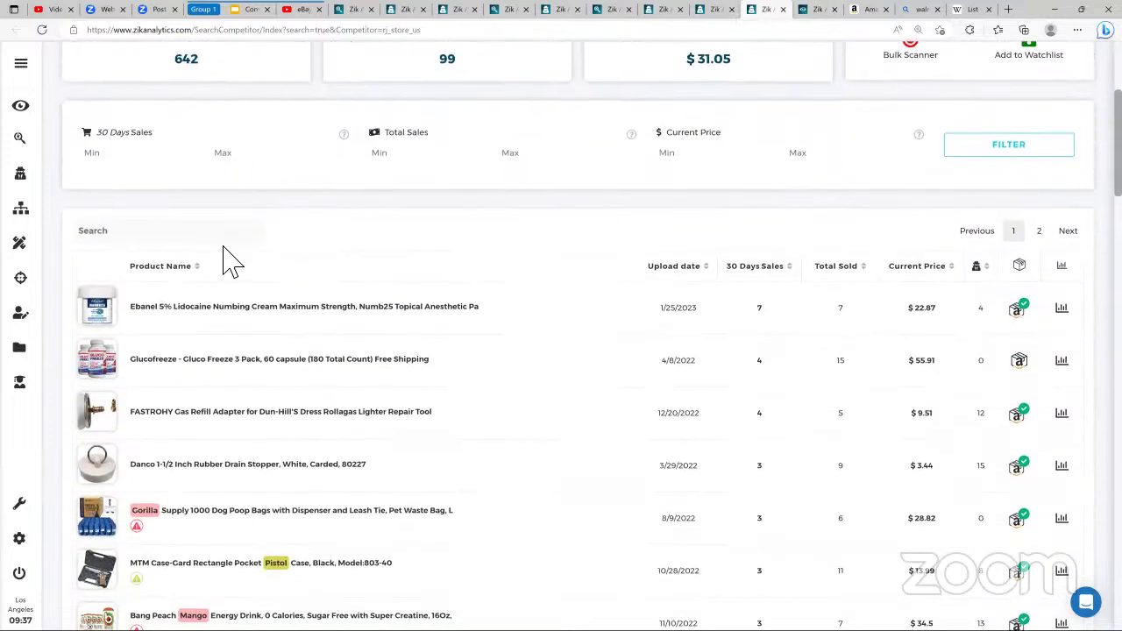
scroll(263, 269, down, 1)
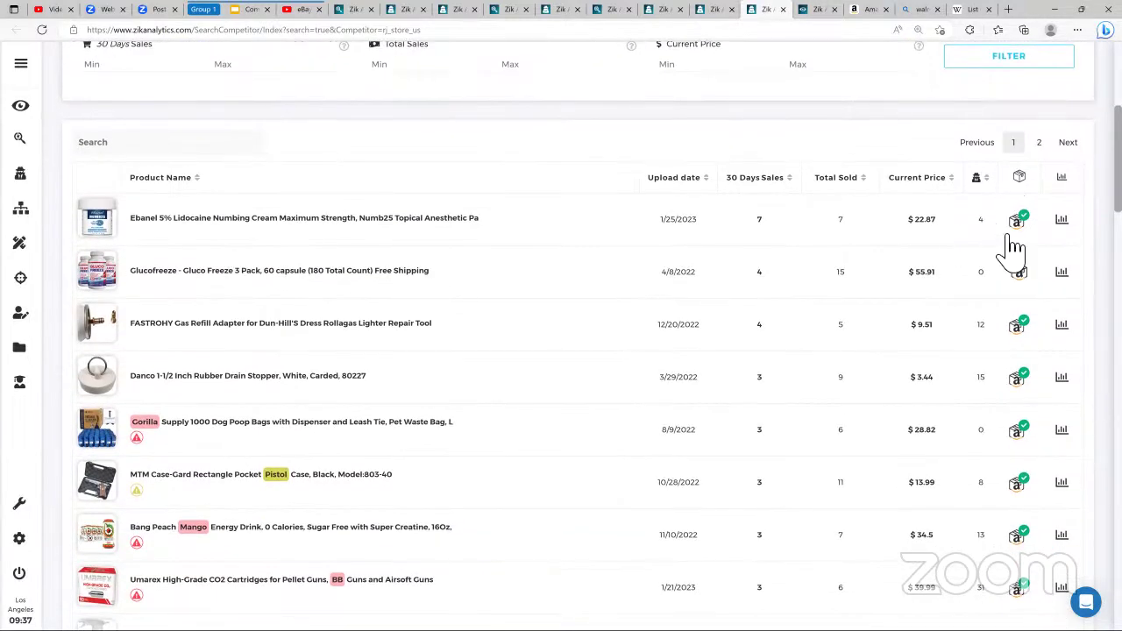
scroll(1034, 243, down, 1)
scroll(1036, 244, down, 2)
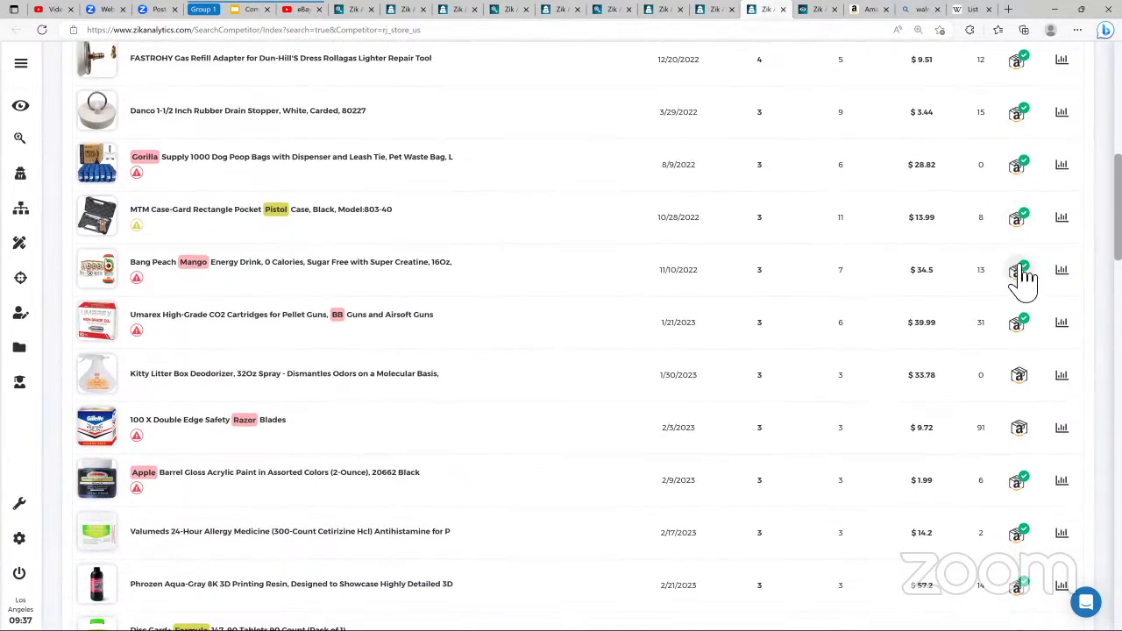
Step: Review rj_store_us's successful listings and overall sales statistics against the Amazon matches of its products
scroll(1034, 241, up, 8)
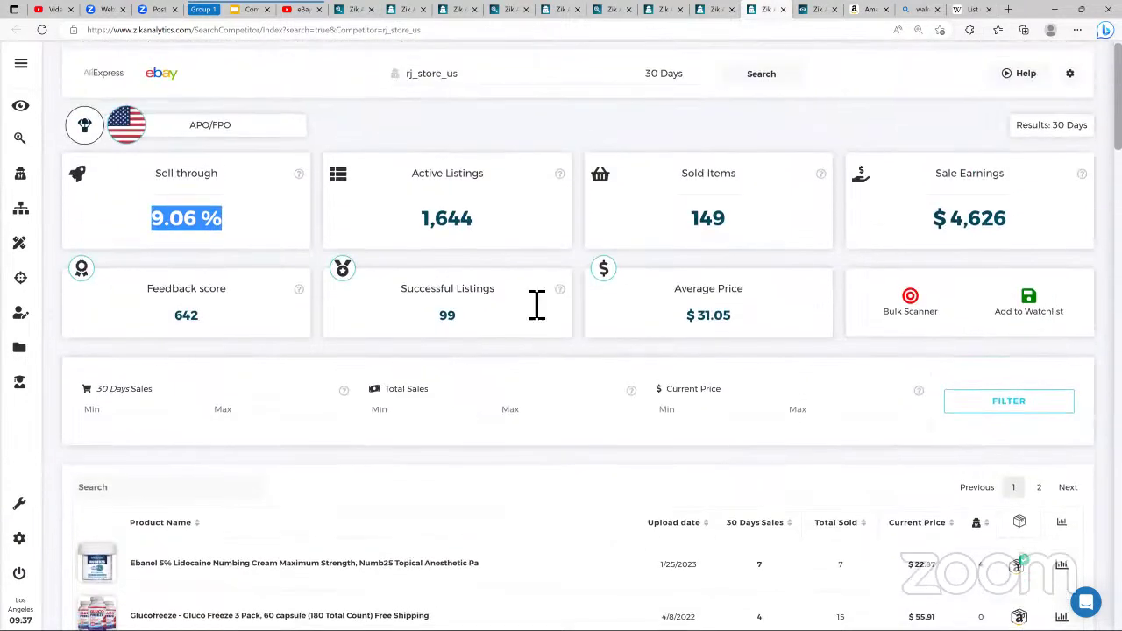
double_click(452, 326)
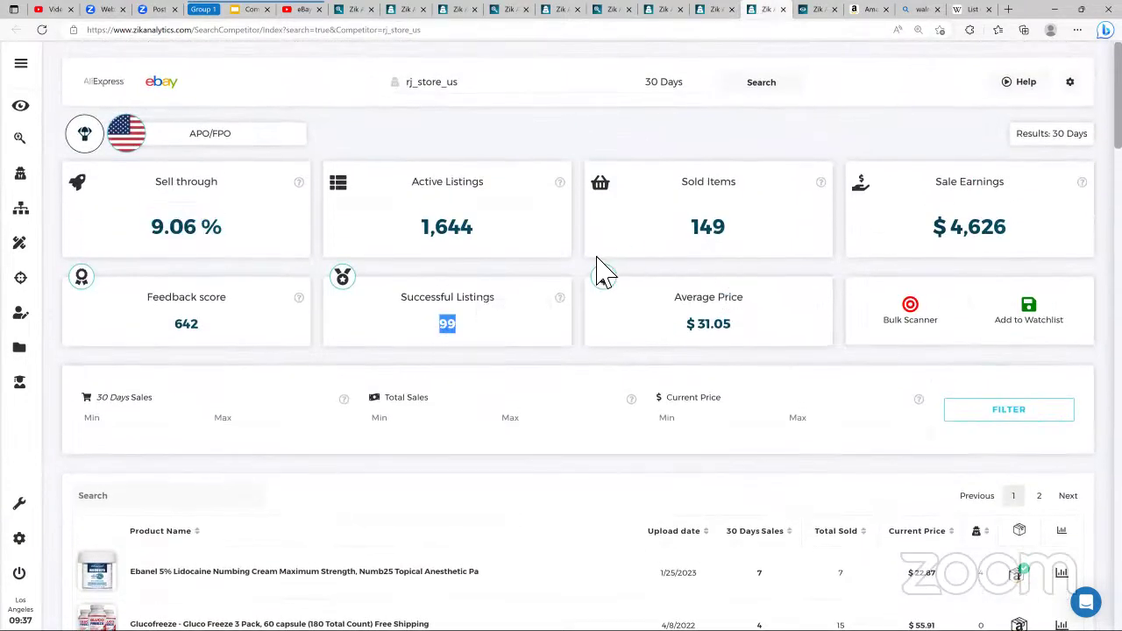
drag(160, 188, 989, 295)
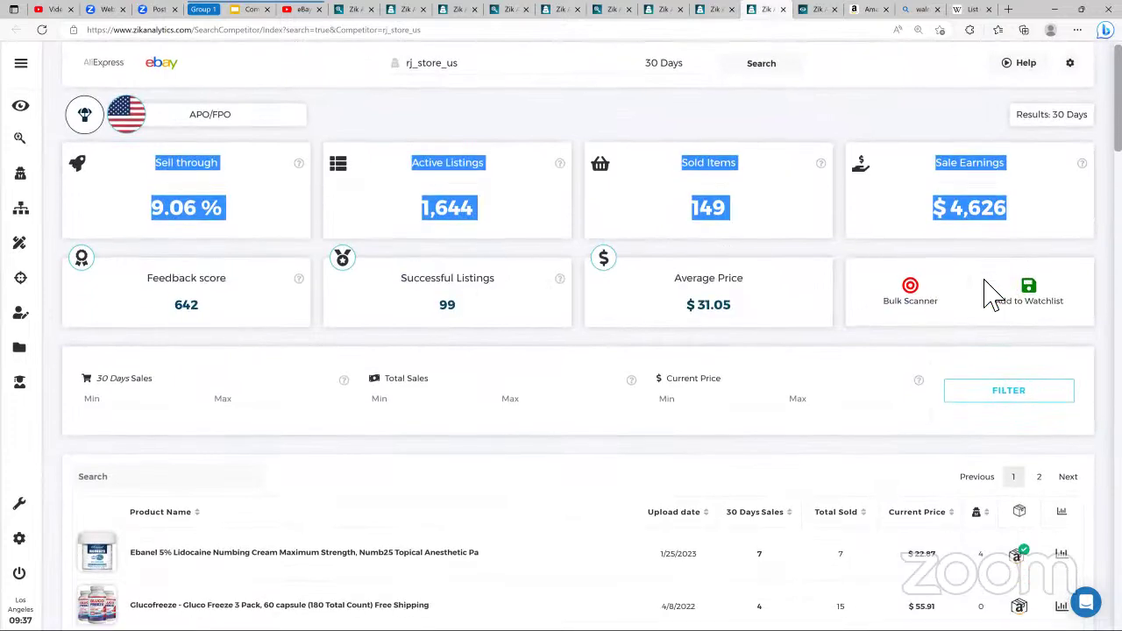
scroll(1027, 318, down, 3)
scroll(1027, 350, down, 2)
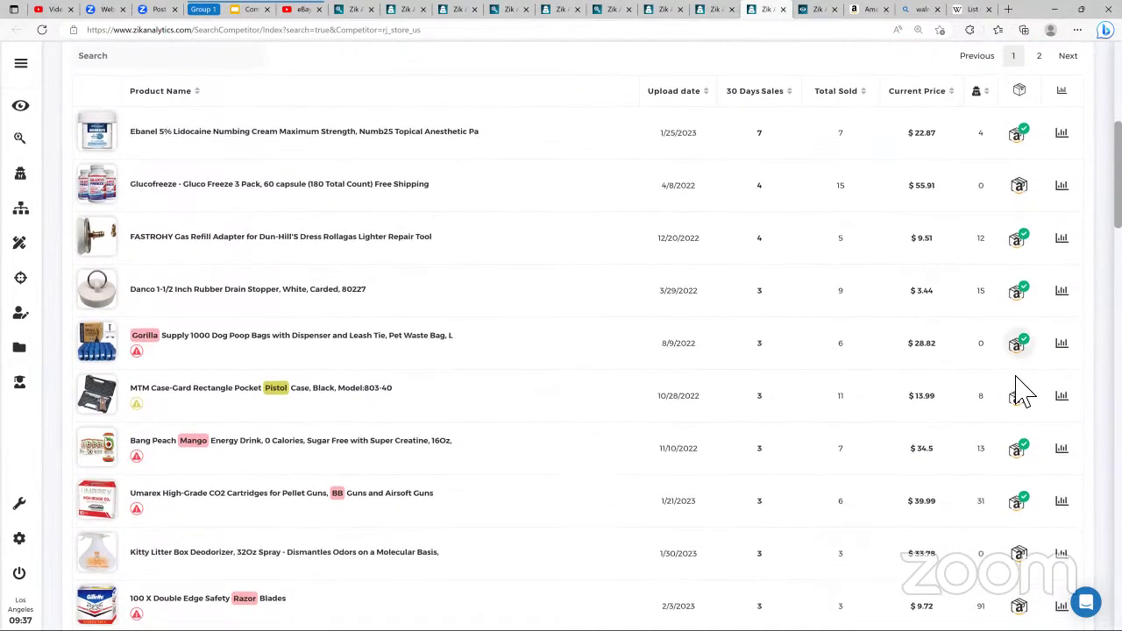
scroll(1019, 386, up, 1)
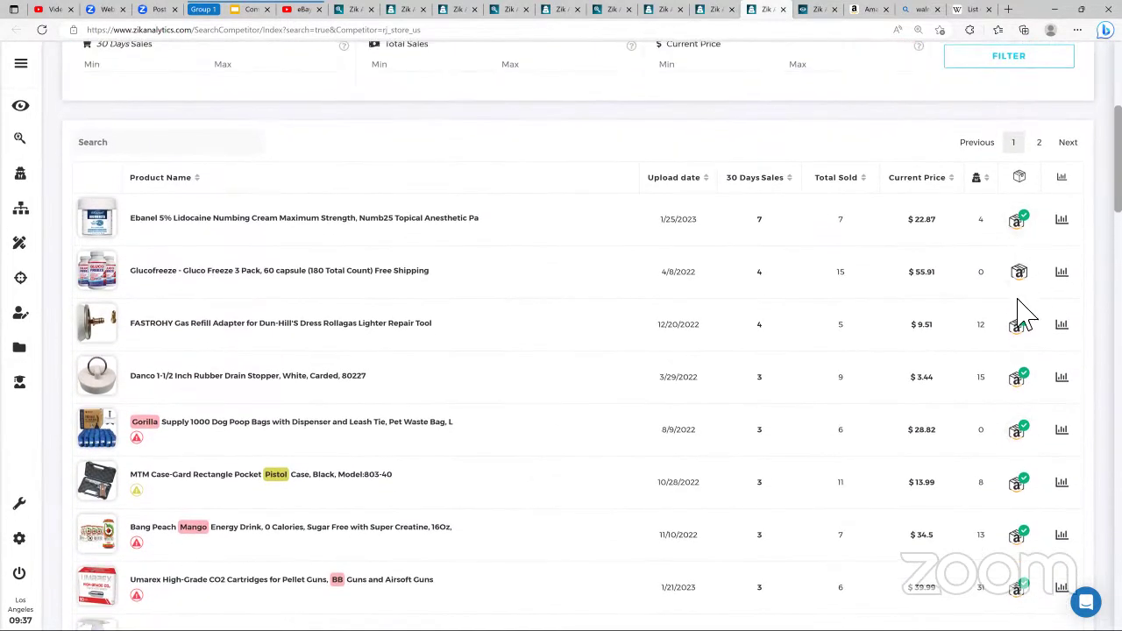
scroll(1019, 313, up, 4)
click(810, 136)
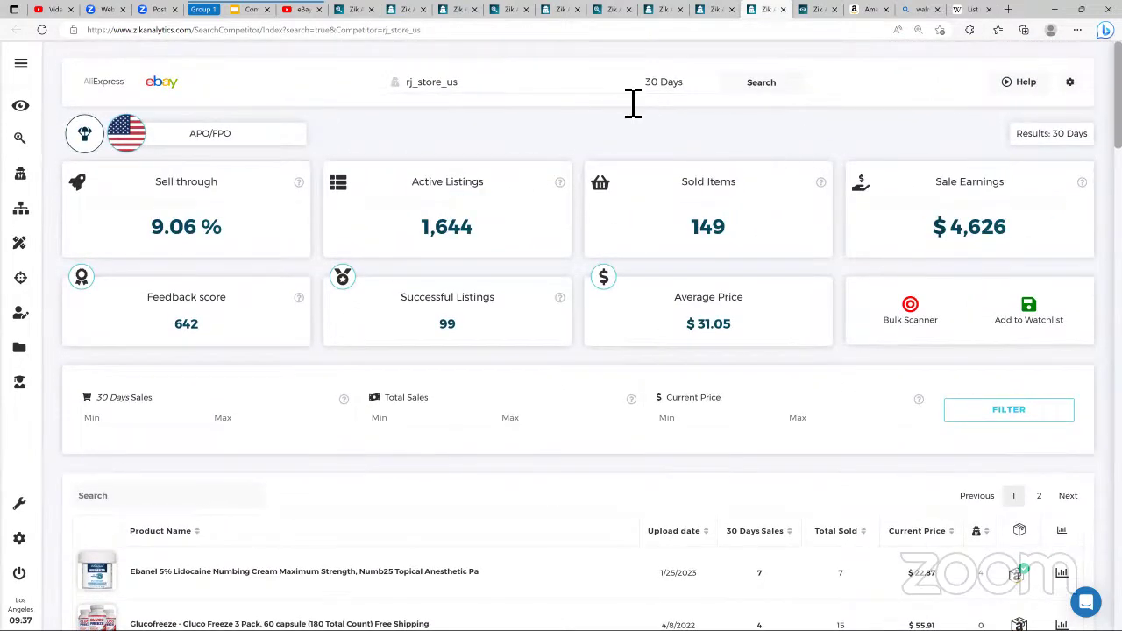
Step: Close the Umarex product research and the unneeded earlier tabs, and return to shopzzoo's competitor results
click(715, 16)
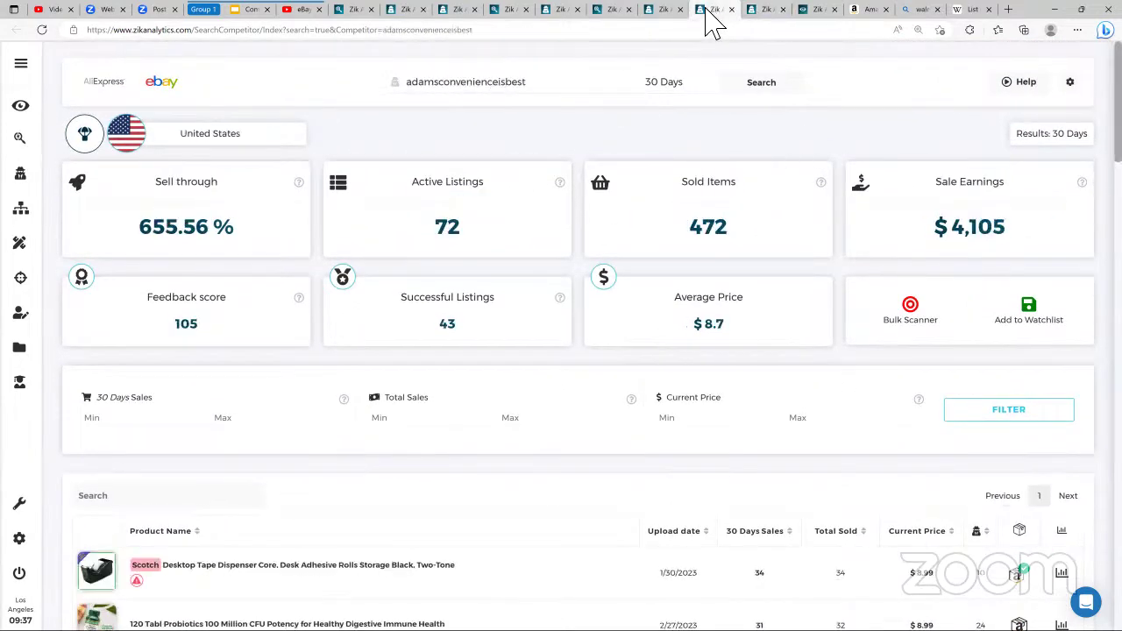
click(669, 23)
click(611, 13)
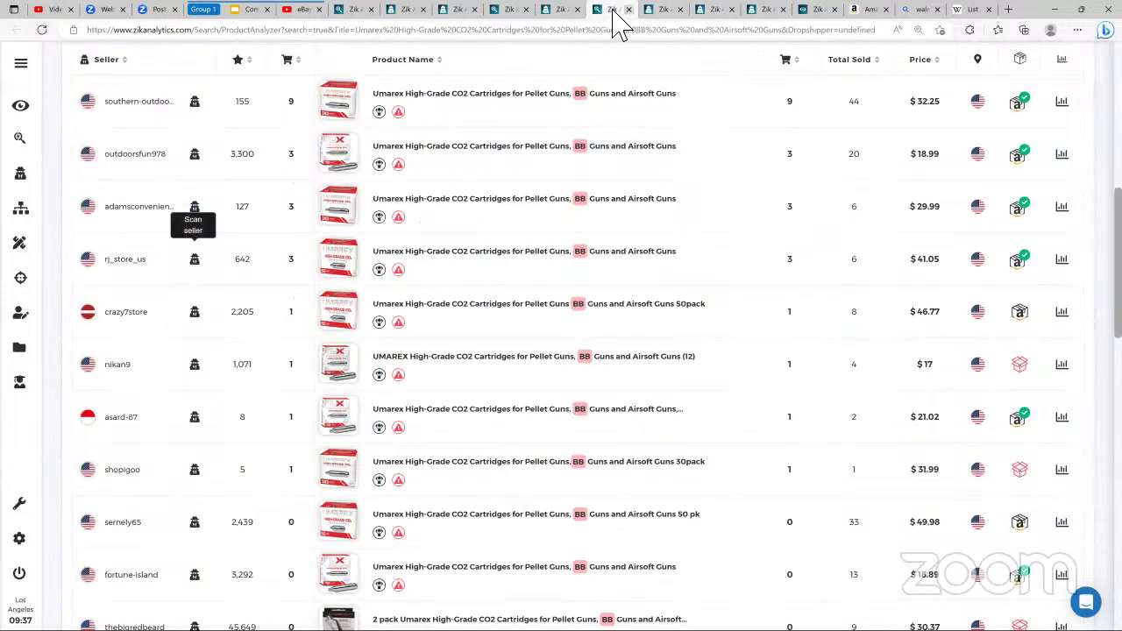
click(554, 13)
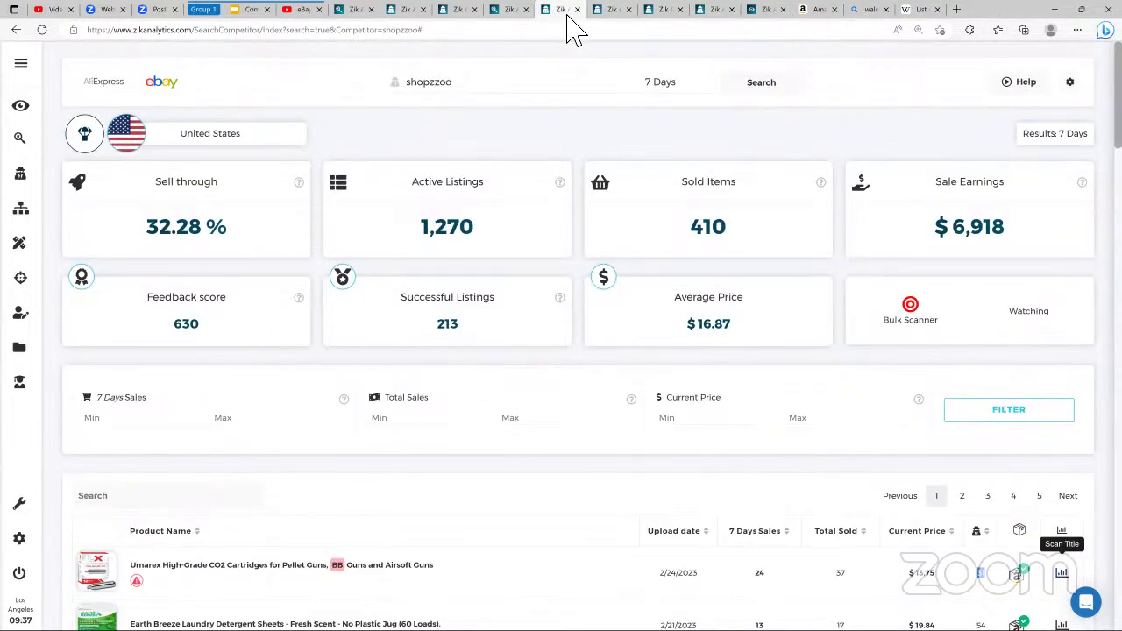
click(503, 13)
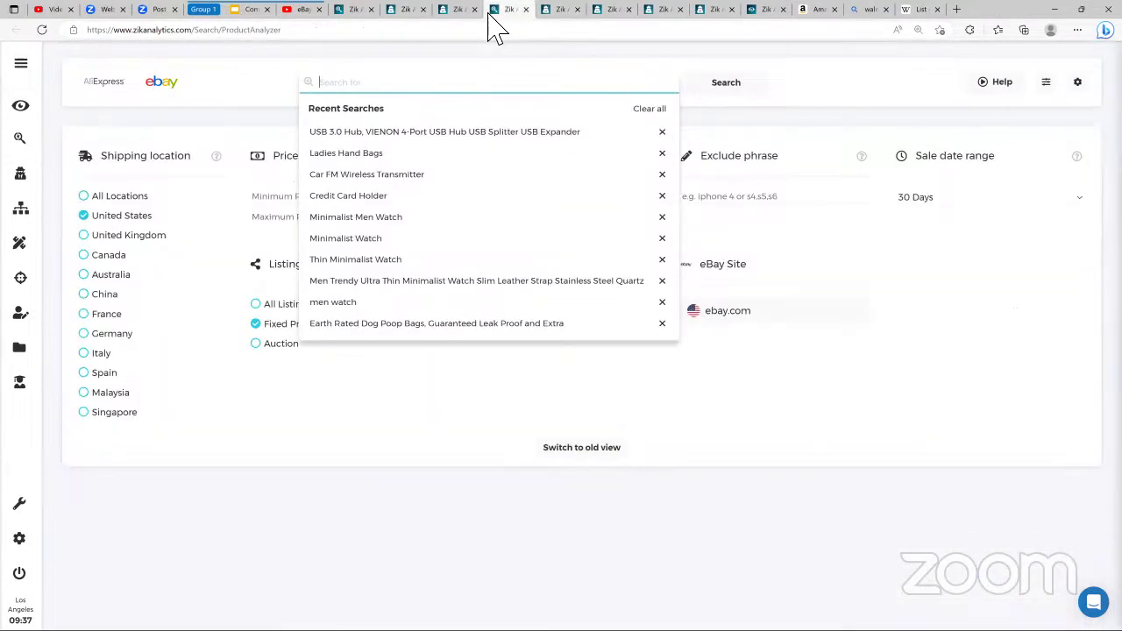
click(465, 12)
click(404, 12)
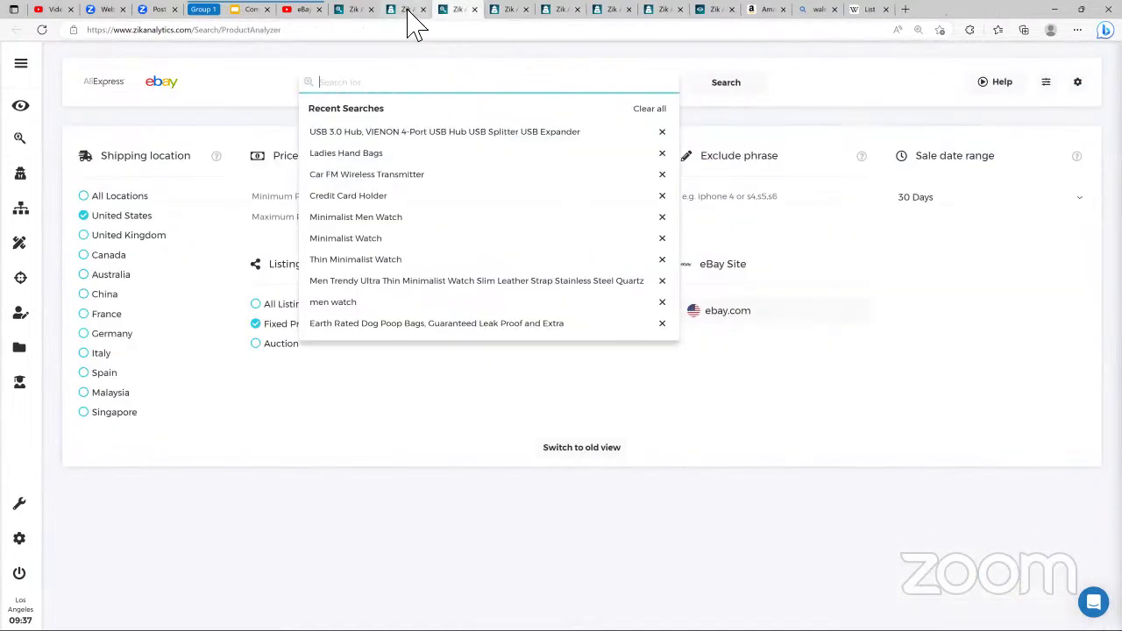
click(423, 10)
click(422, 10)
click(468, 13)
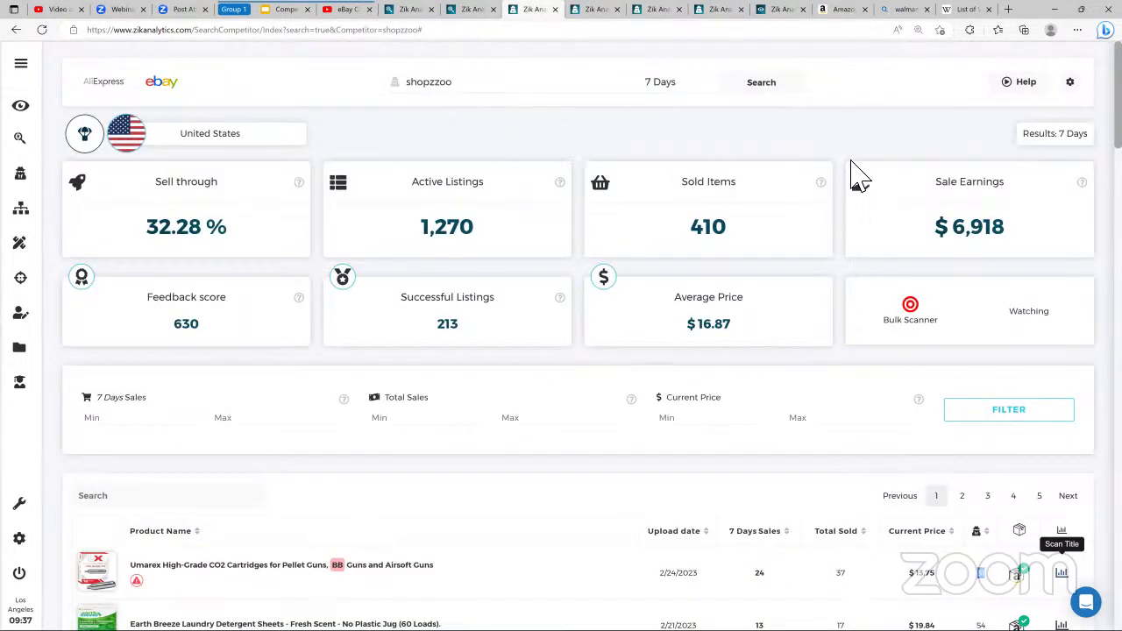
Step: Compare the competition counts of the Umarex CO2 cartridges and the Earth Breeze laundry detergent sheets in shopzzoo's list
scroll(363, 251, down, 4)
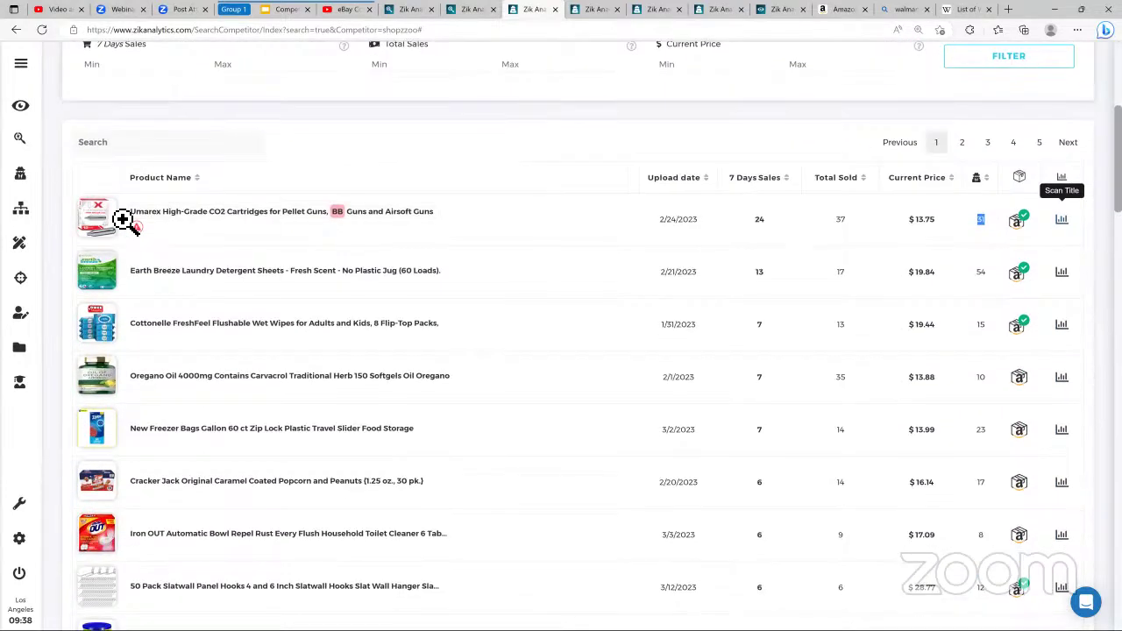
mouse_move(114, 220)
click(991, 230)
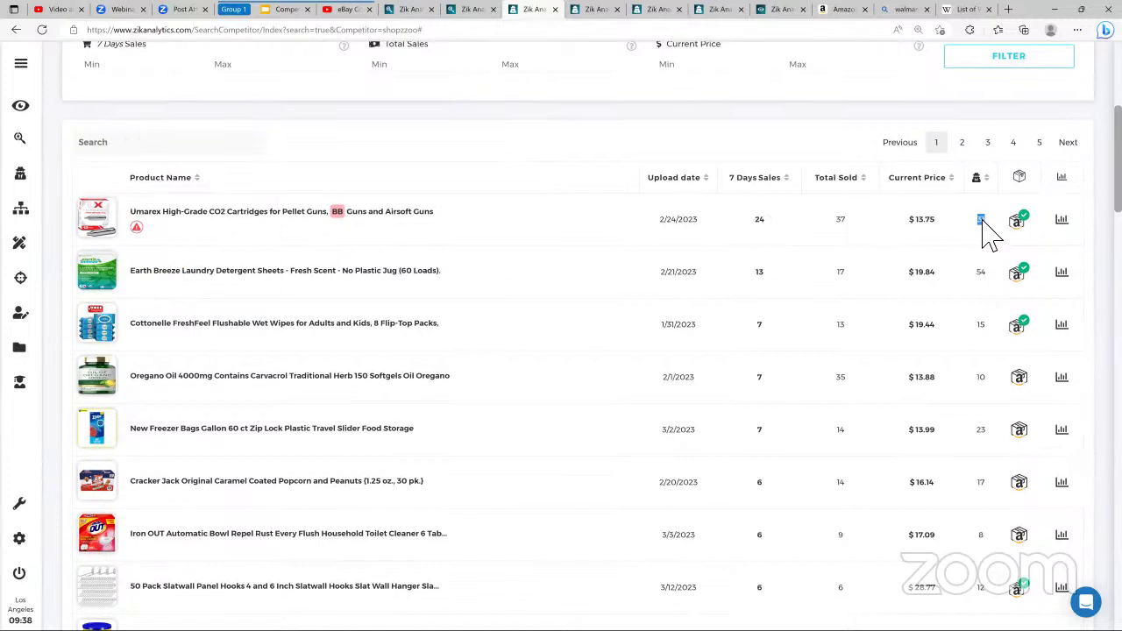
double_click(977, 271)
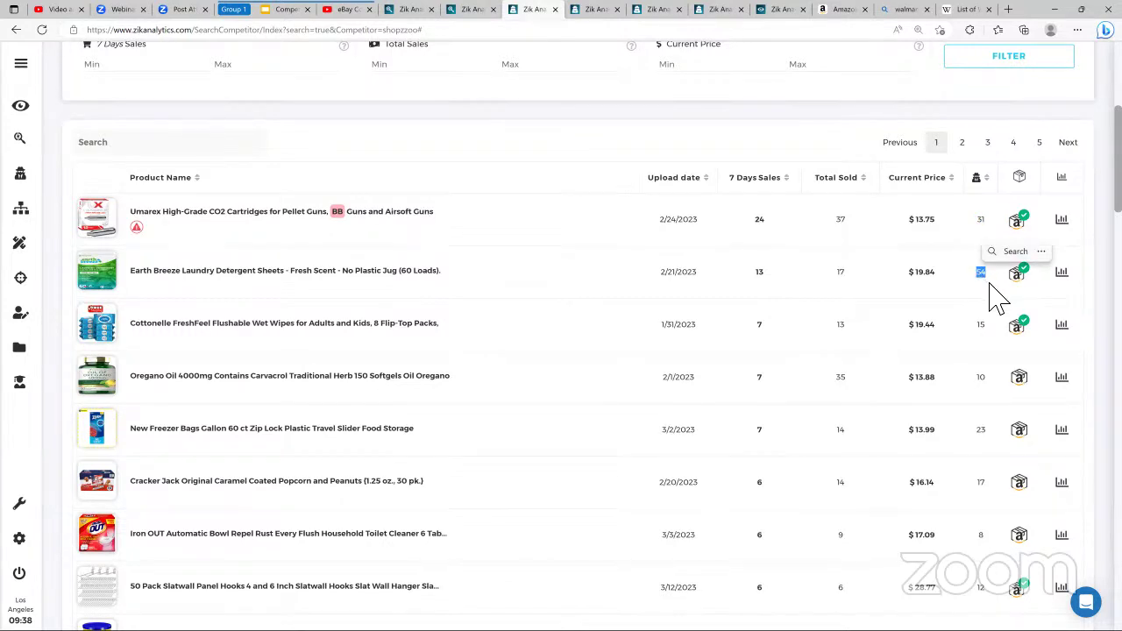
Step: Open the product research for the Earth Breeze laundry detergent sheets and examine its listing count and competing sellers
click(1062, 273)
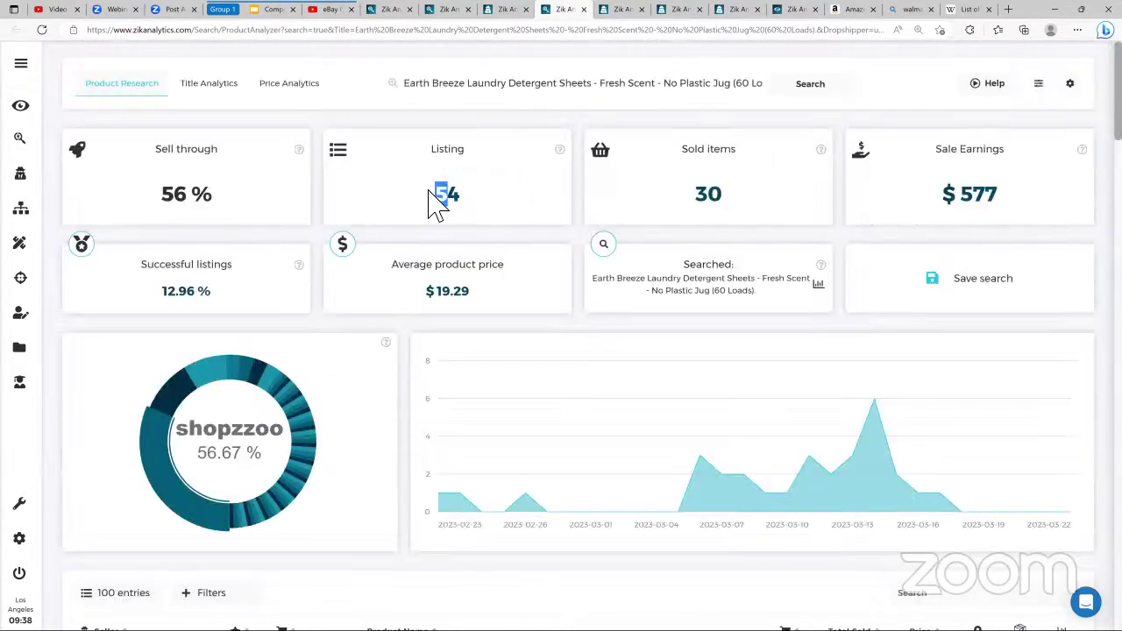
scroll(457, 203, down, 3)
scroll(430, 261, down, 2)
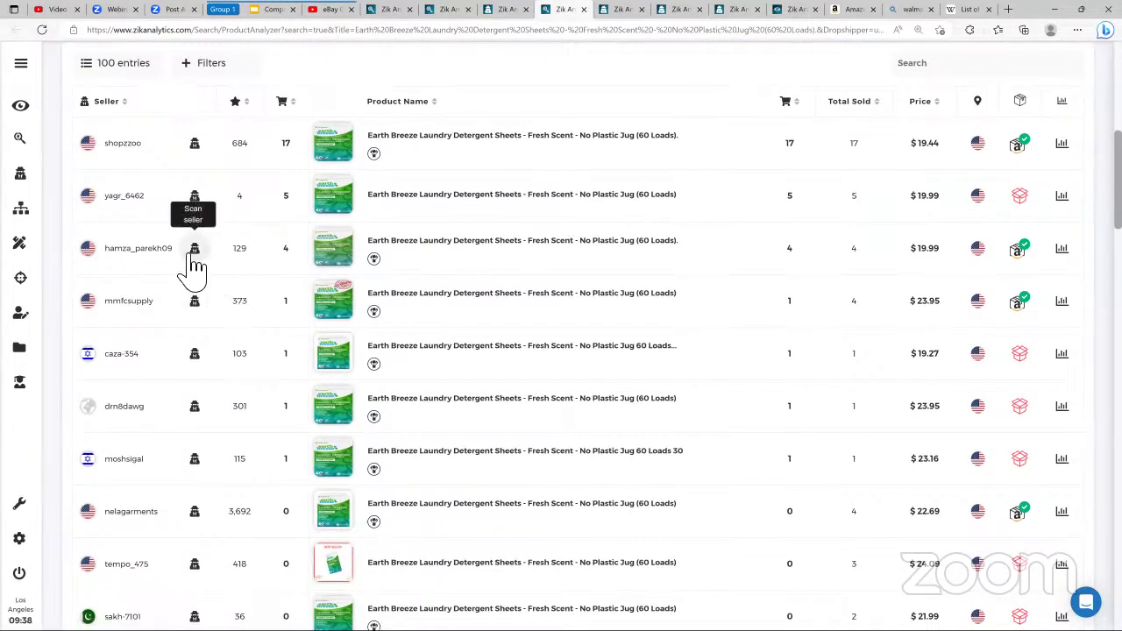
Step: Open competitor scans of the third and fourth listed sellers in separate tabs and look through the remaining sellers
middle_click(207, 256)
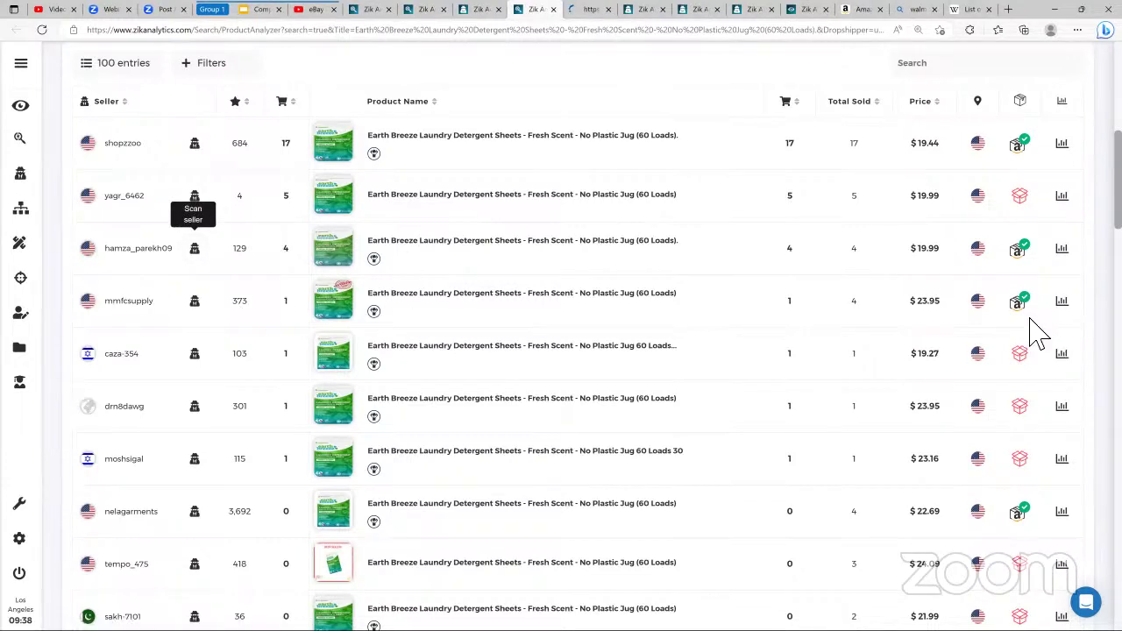
middle_click(194, 309)
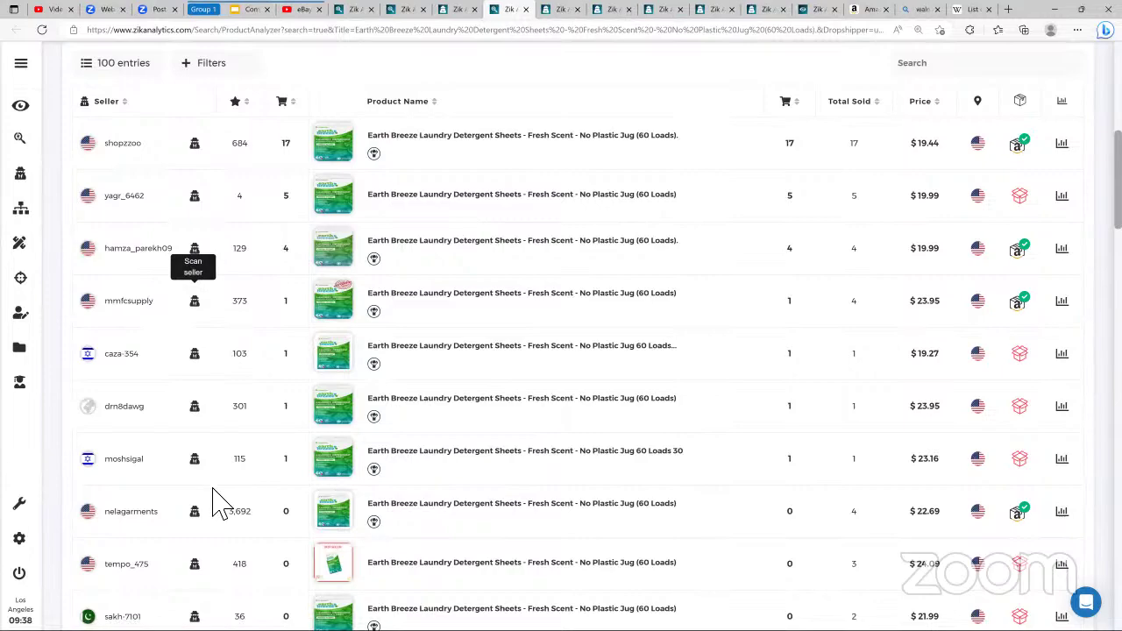
scroll(246, 495, down, 3)
scroll(246, 495, down, 3)
scroll(237, 283, up, 2)
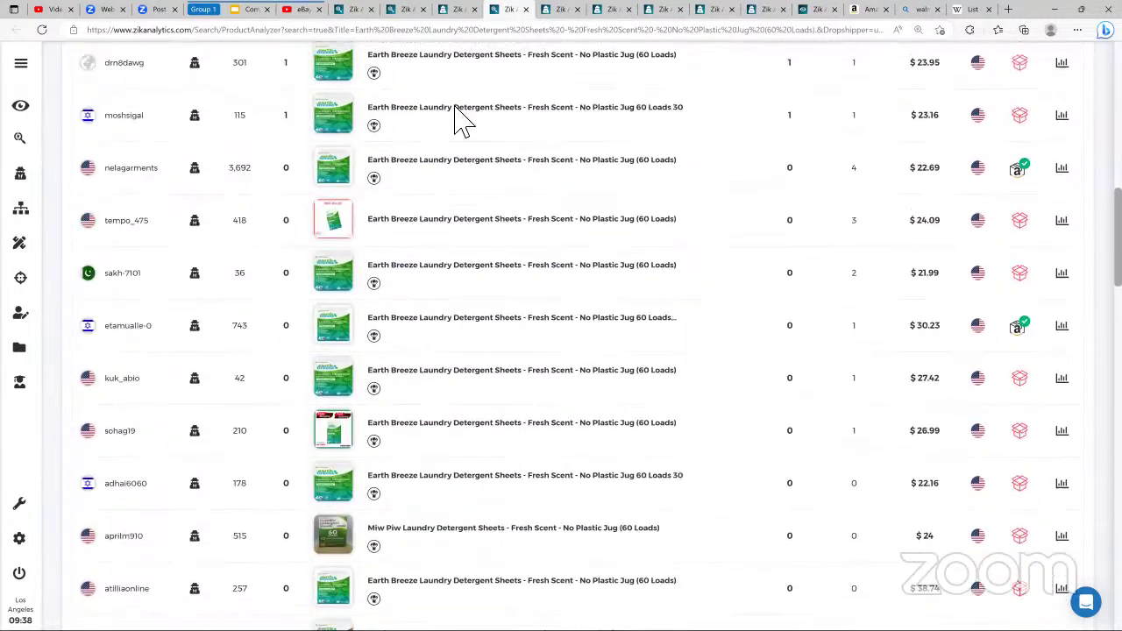
Step: Review the third seller's sale earnings, active listings and sold items on the competitor scan
click(566, 9)
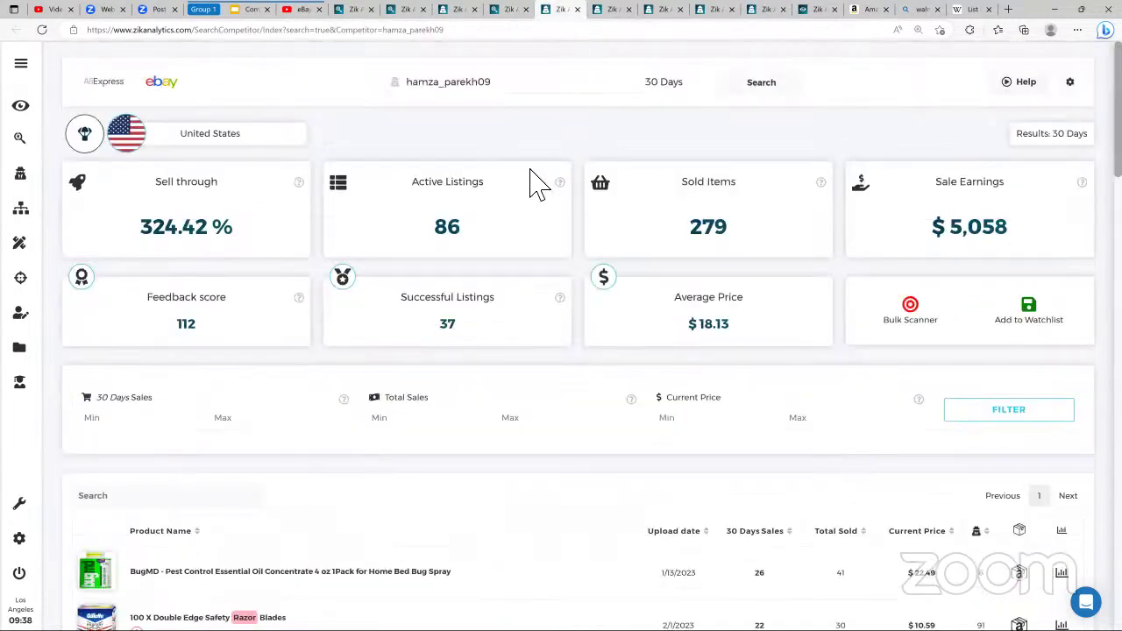
drag(921, 227, 1022, 251)
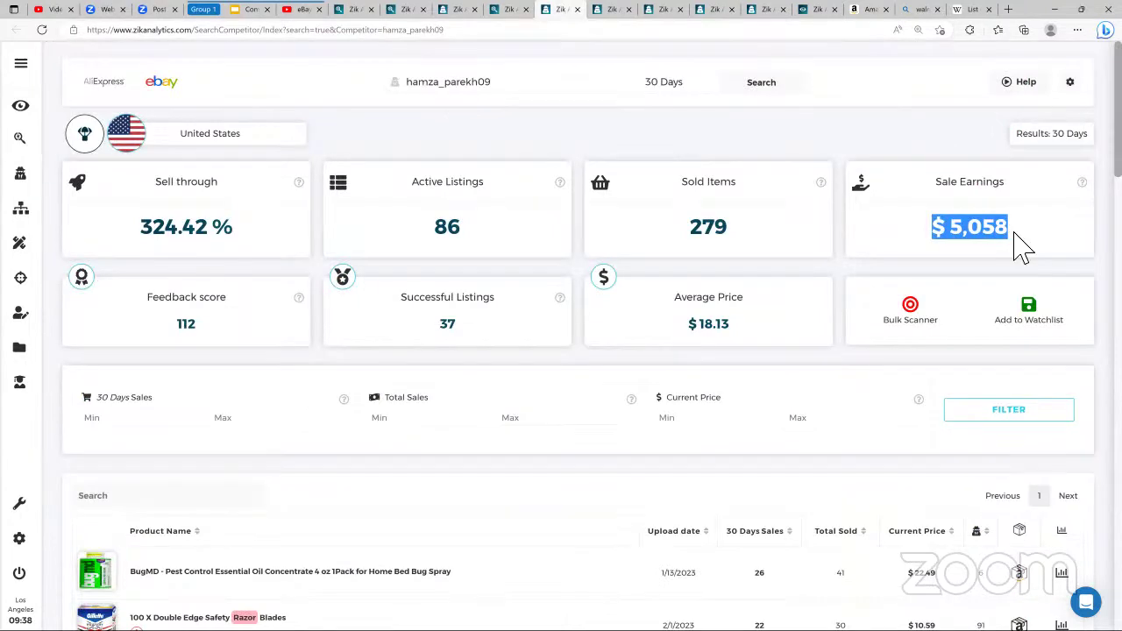
double_click(448, 226)
double_click(708, 228)
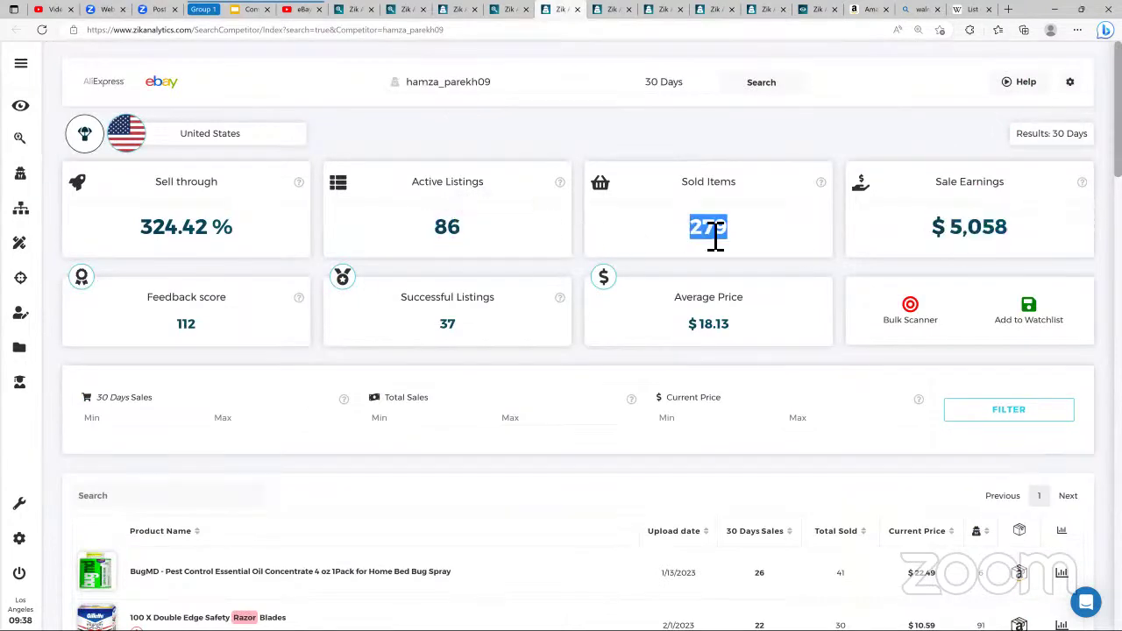
Step: Check mmfcsupply's active and successful listings on its competitor scan and close that scan
click(611, 11)
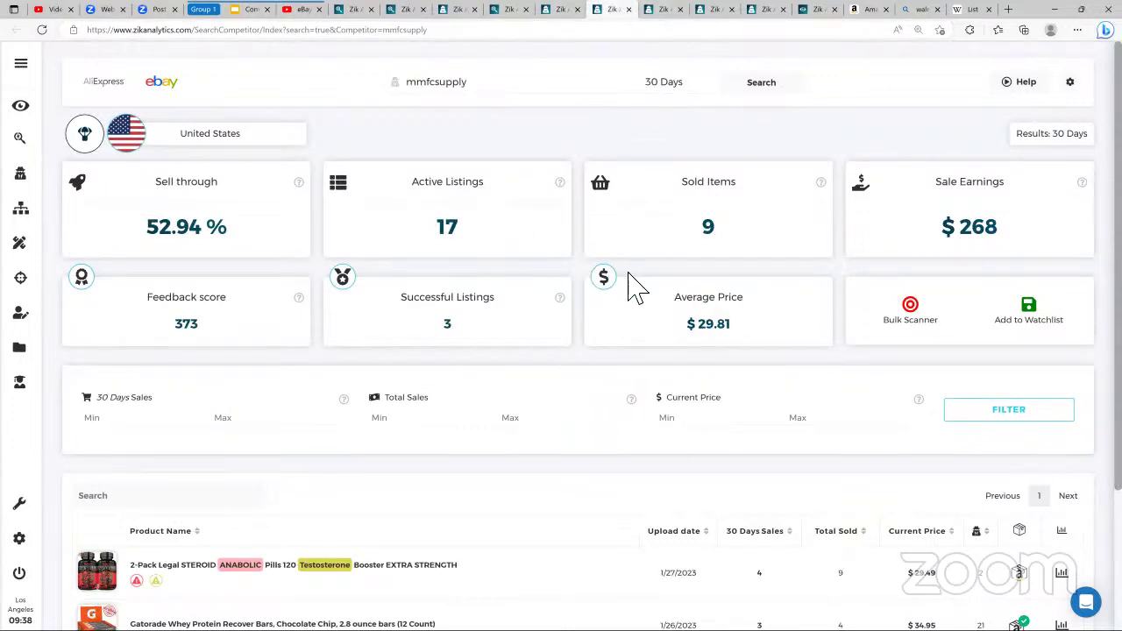
double_click(447, 226)
double_click(447, 323)
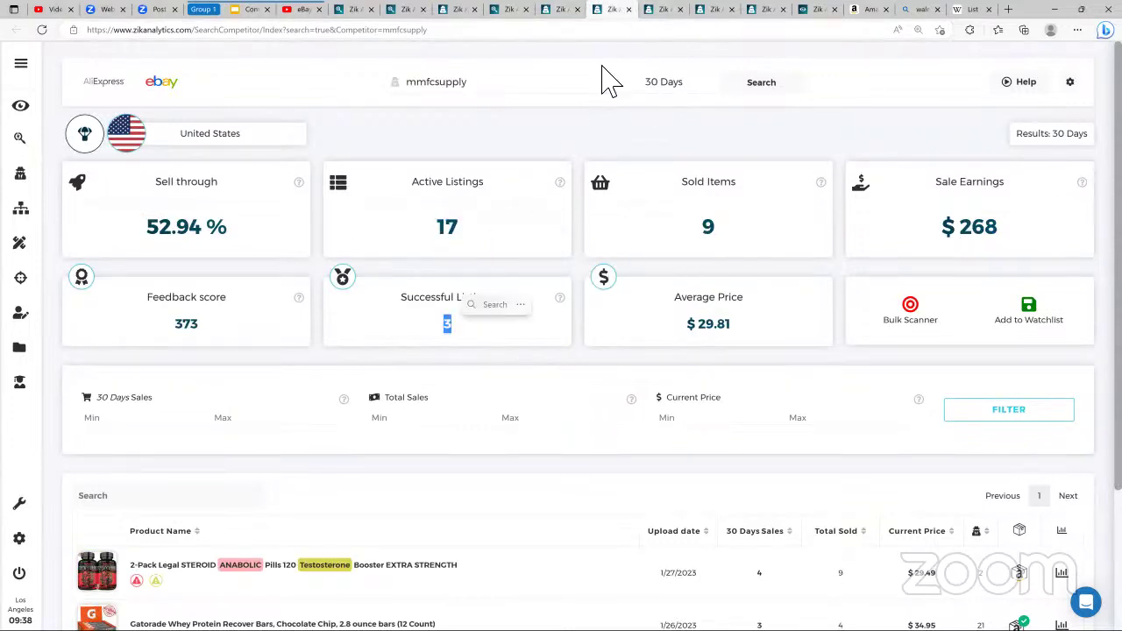
click(629, 10)
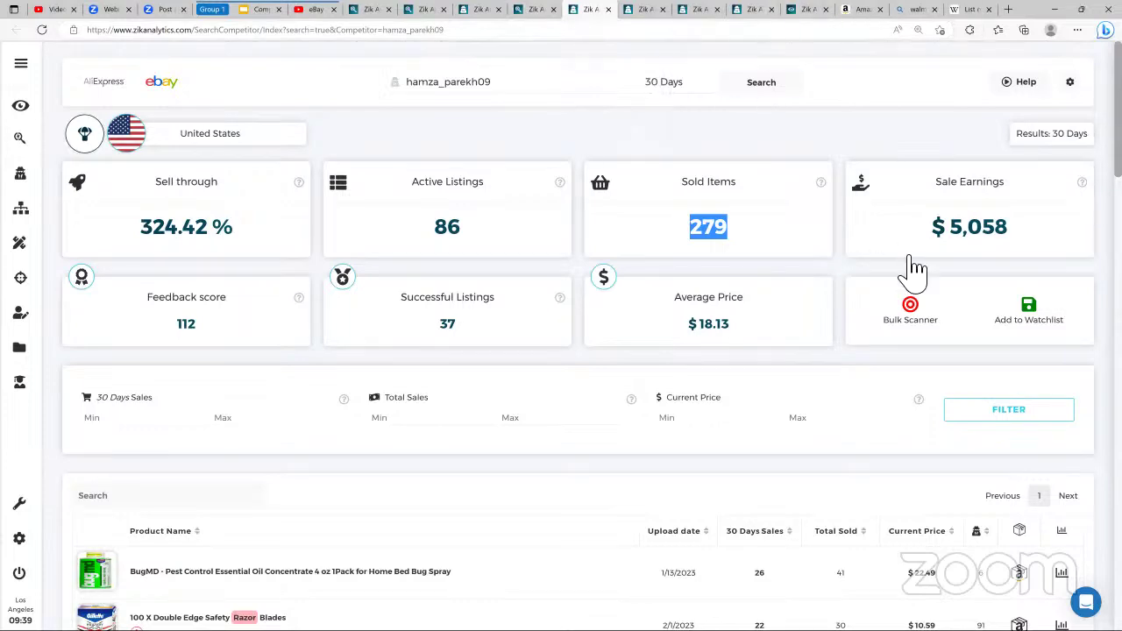
Step: Save the Amazon match for the Chelated Zinc Supplement 100mg to the "Competitor r..." folder and return to the seller's product list
scroll(929, 277, down, 4)
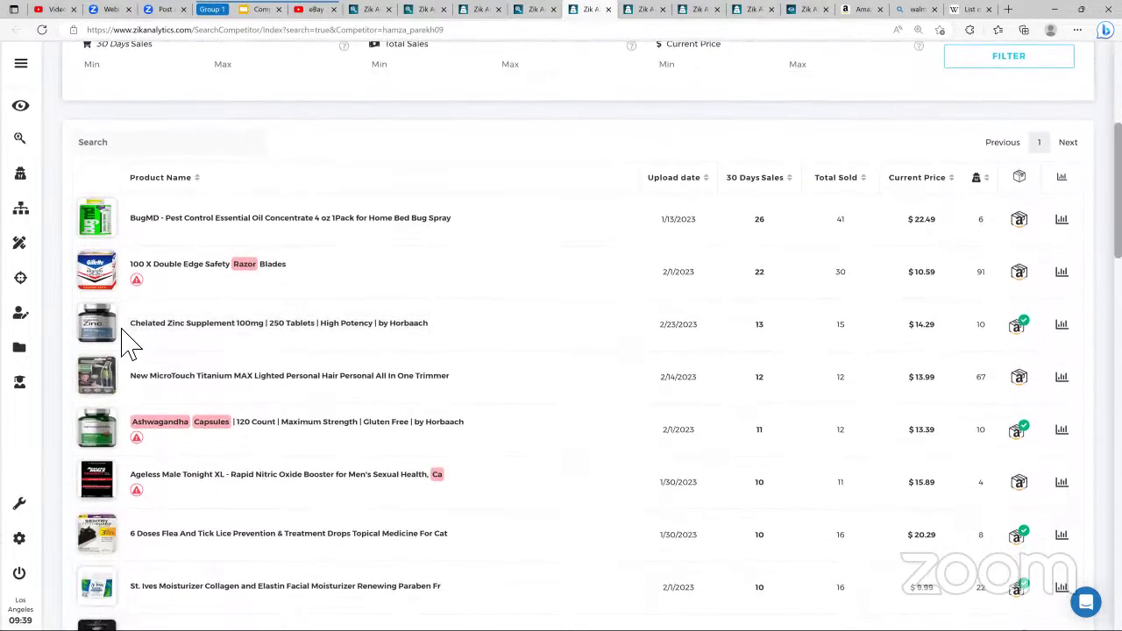
mouse_move(115, 326)
click(1019, 329)
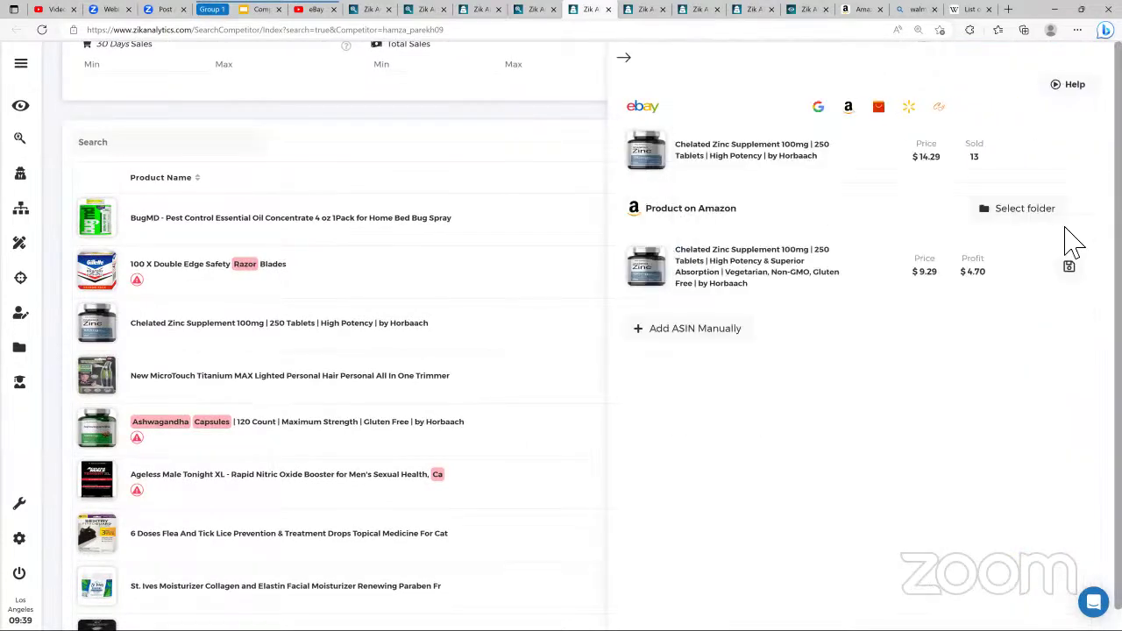
click(1025, 209)
click(1012, 298)
click(1068, 266)
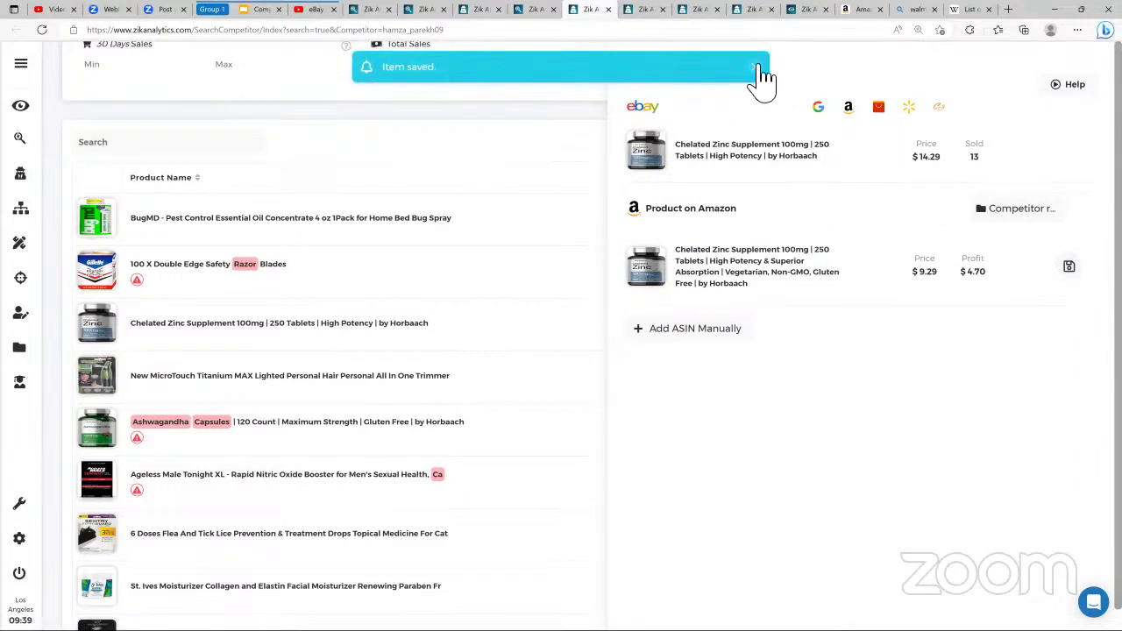
click(757, 68)
click(621, 57)
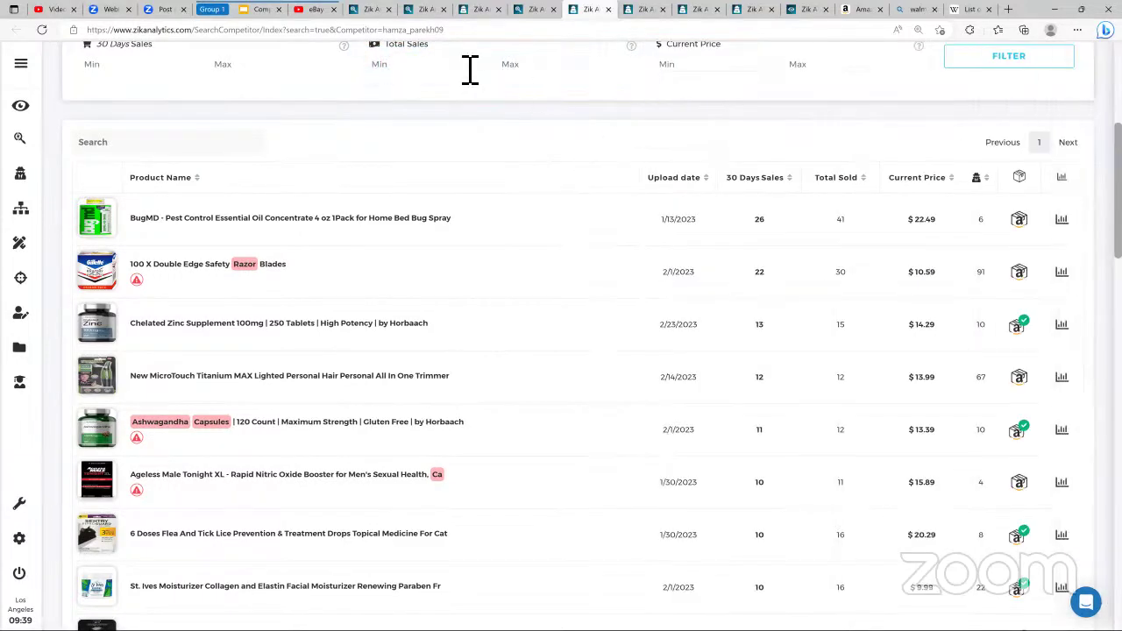
Step: Switch to the Google Slides presentation and start the slideshow, advancing to the "How to find winning niches" slide
click(265, 10)
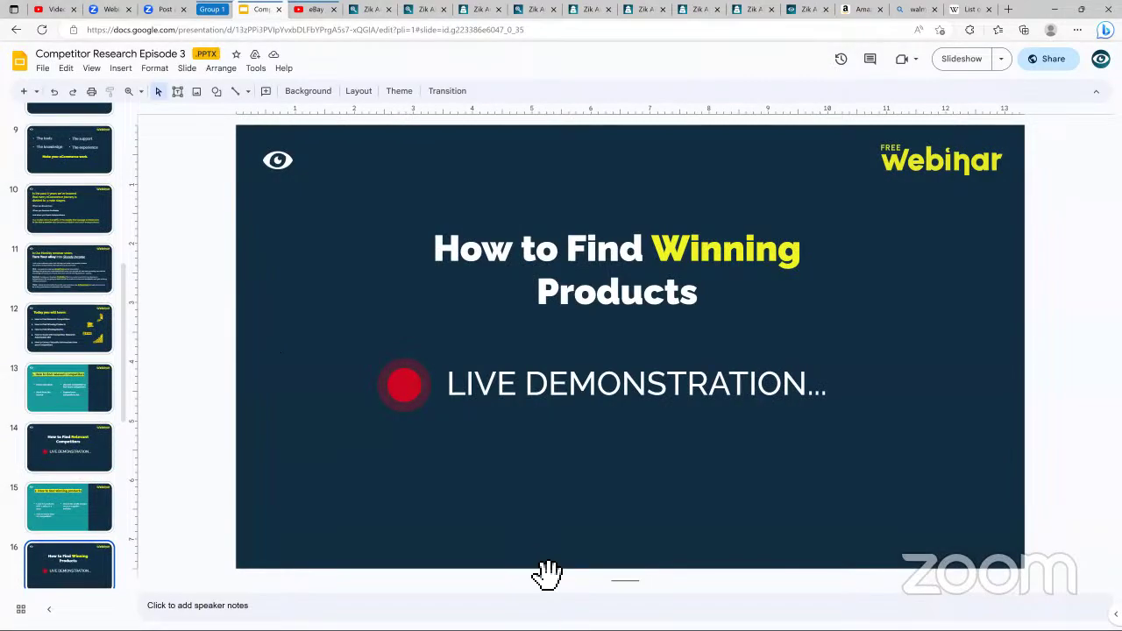
click(962, 60)
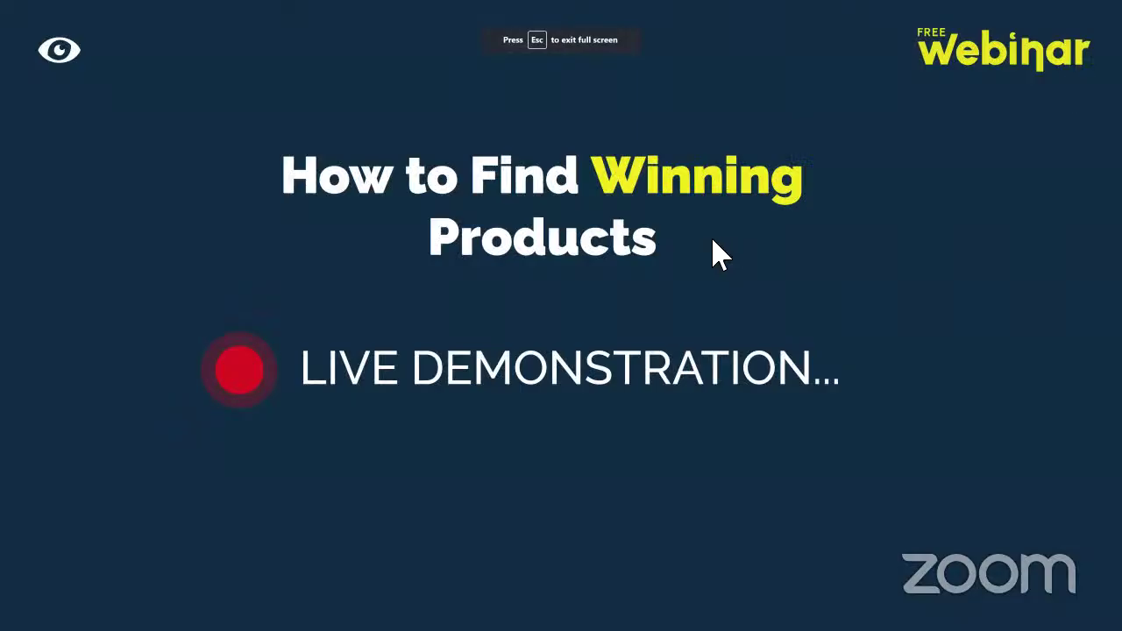
click(716, 254)
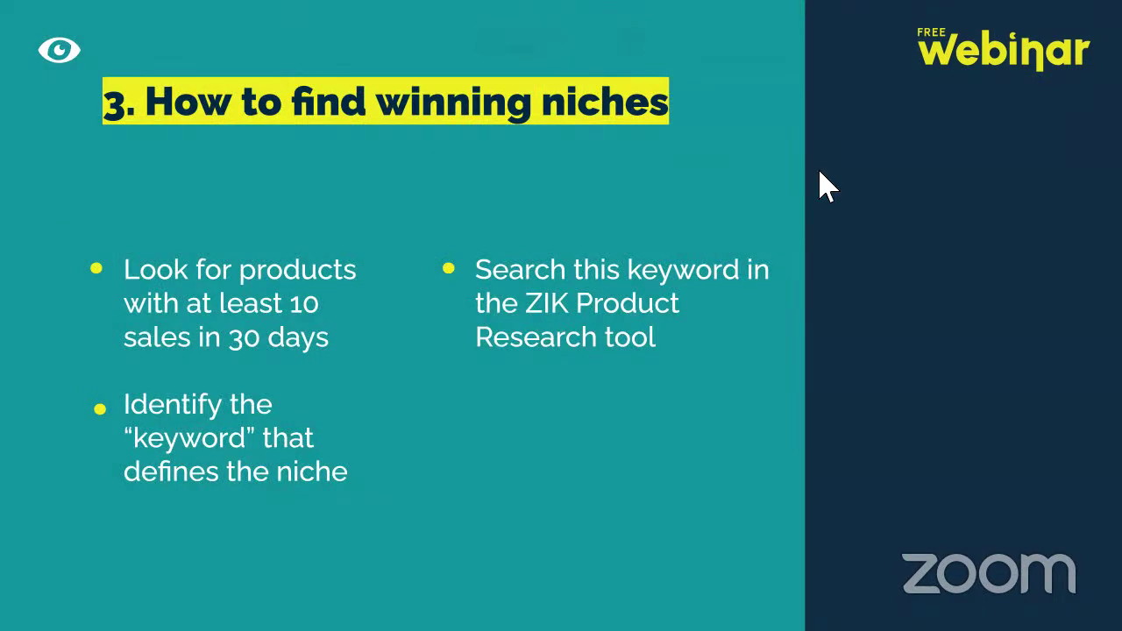
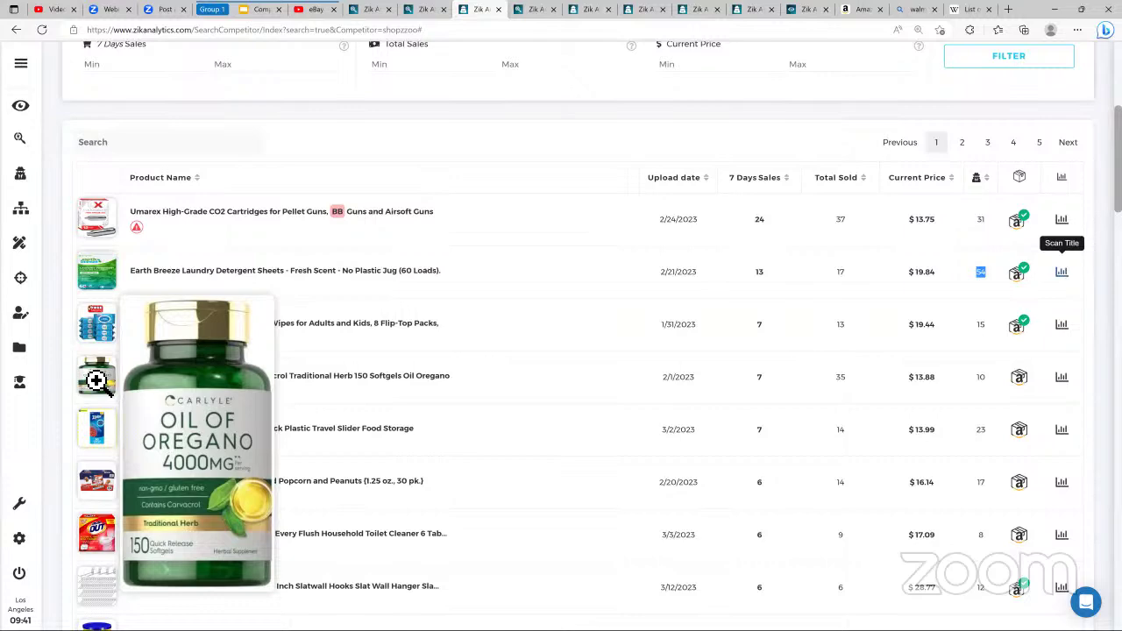
Step: Look through shopzzoo's products and their 7-day sales for possible niches
scroll(97, 378, down, 4)
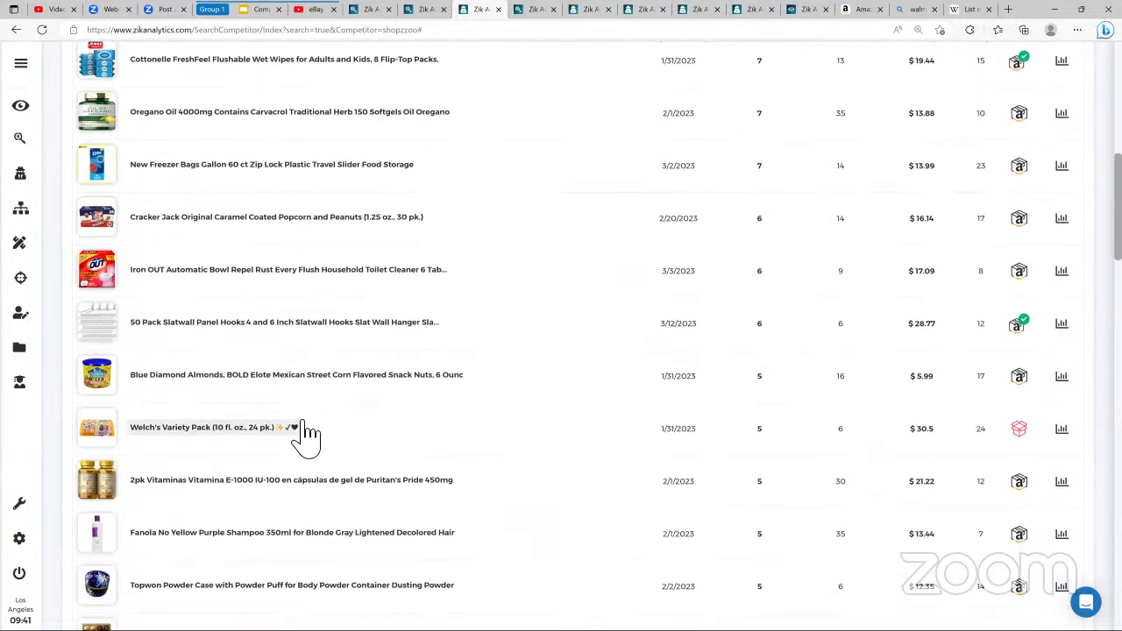
mouse_move(103, 544)
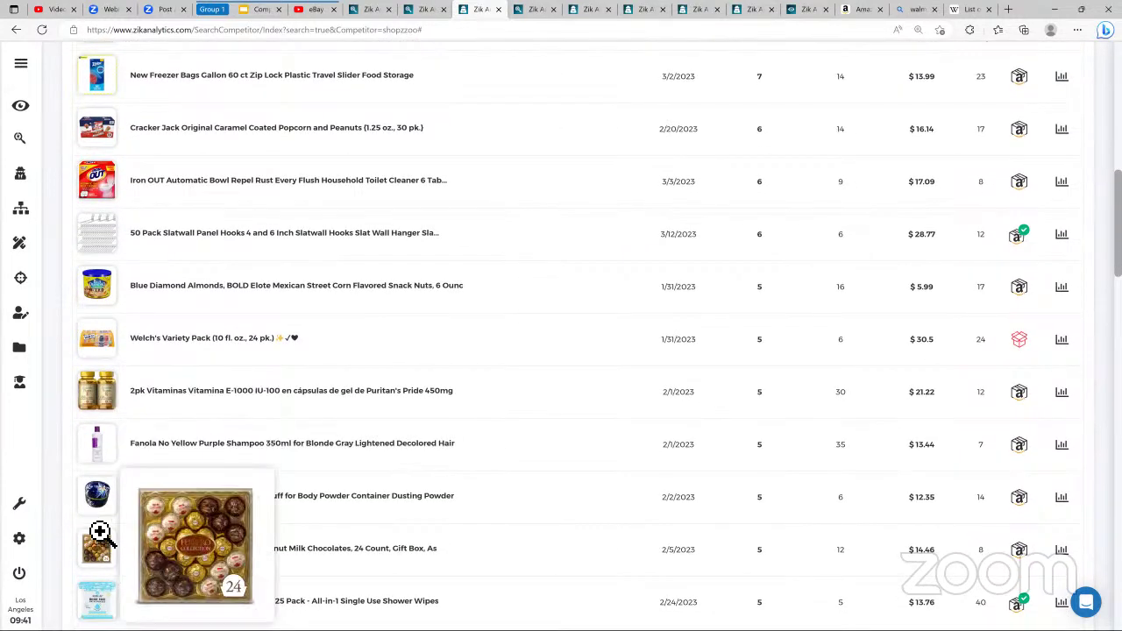
scroll(103, 326, up, 2)
scroll(104, 326, up, 3)
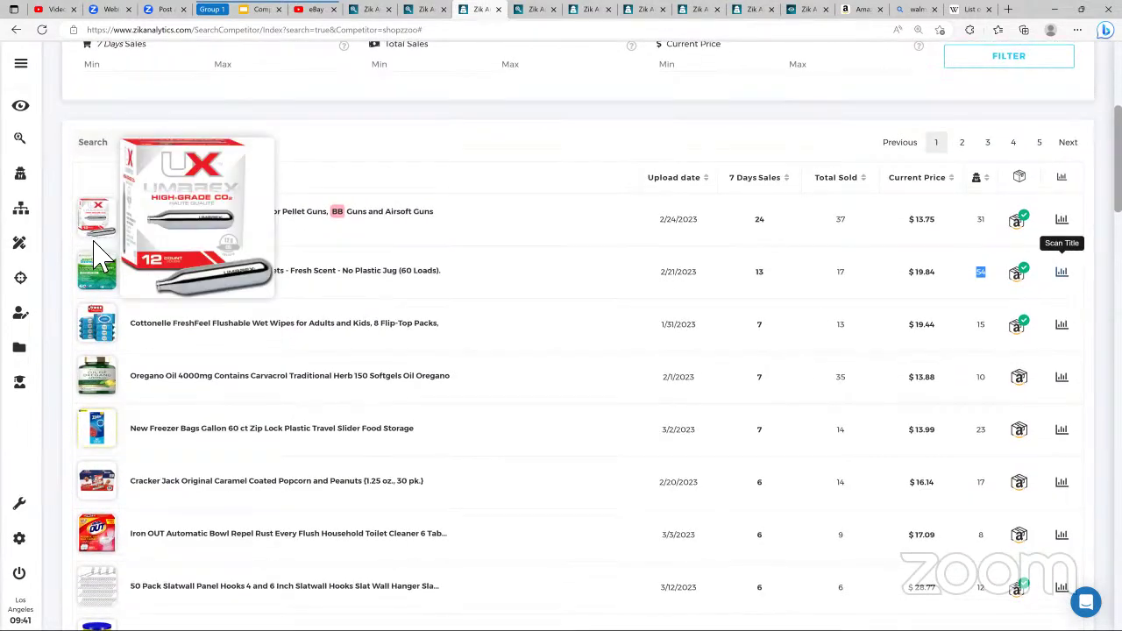
Step: Switch to the competitor scan following the Earth Breeze seller search and examine its product list for 30-day sales
click(537, 11)
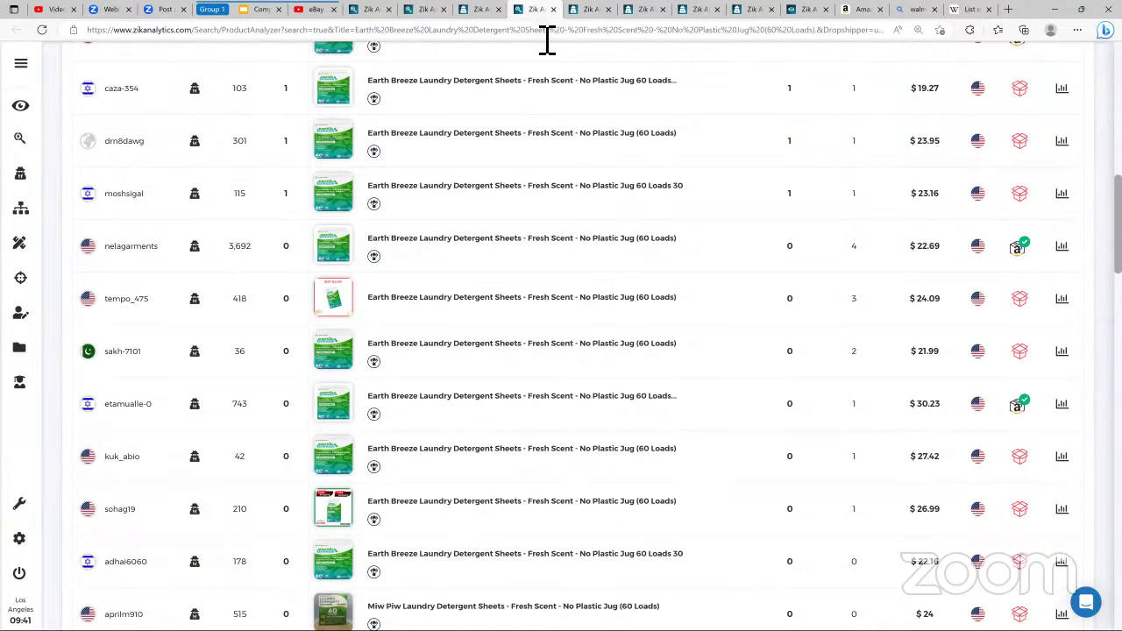
click(589, 11)
scroll(424, 155, down, 4)
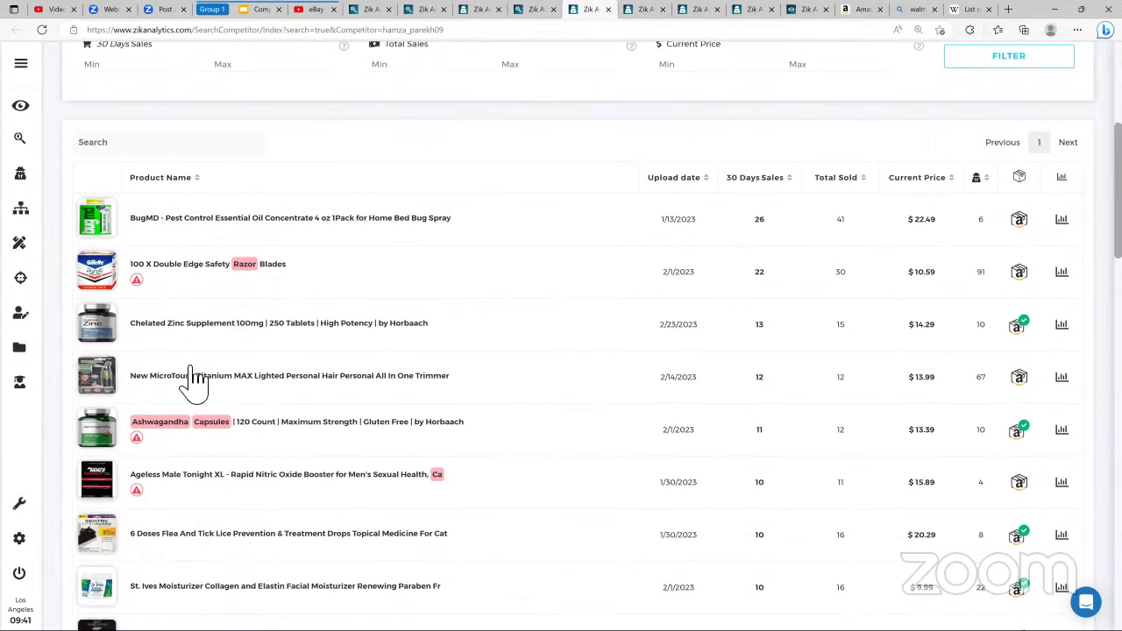
Step: Open outdoorsfun978's competitor scan and review its best-selling product and sale earnings
click(642, 10)
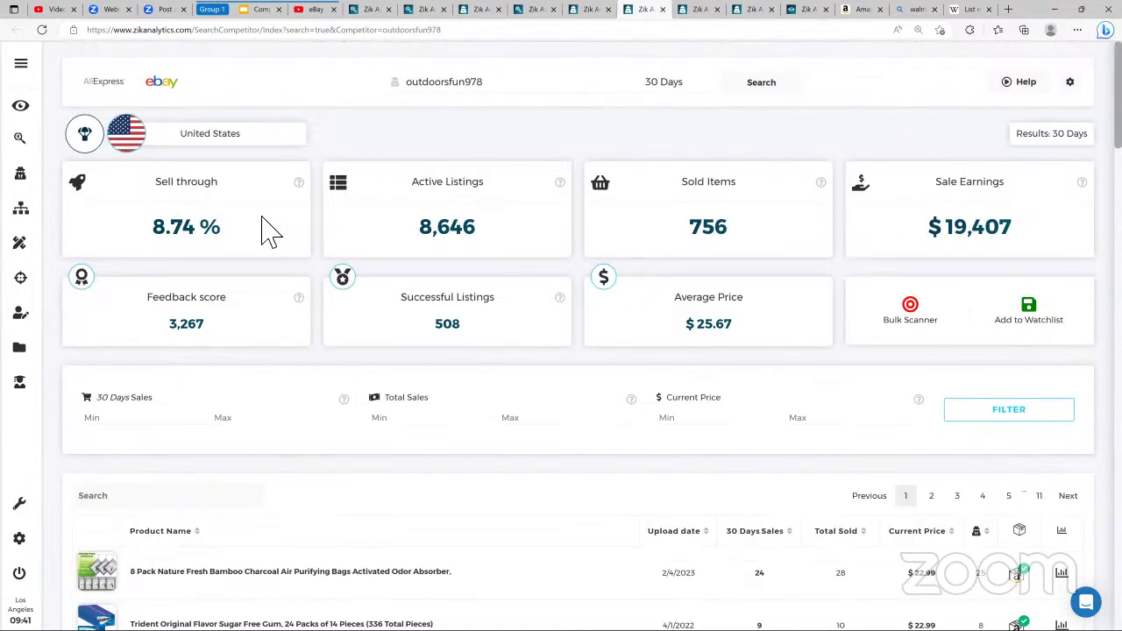
scroll(255, 268, down, 2)
mouse_move(92, 410)
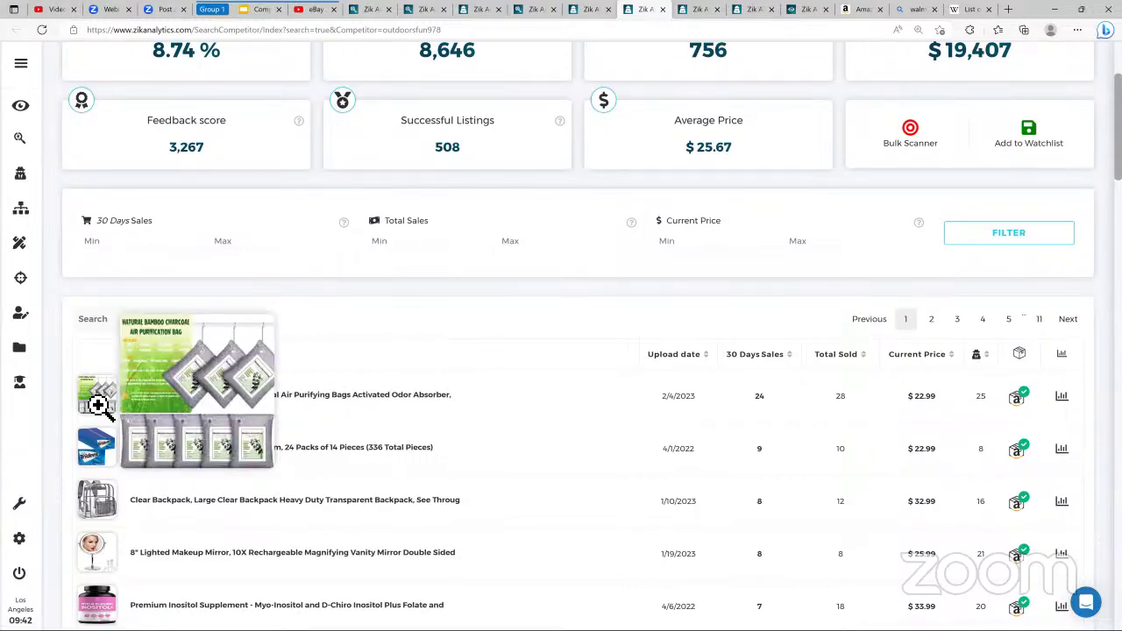
scroll(101, 407, up, 2)
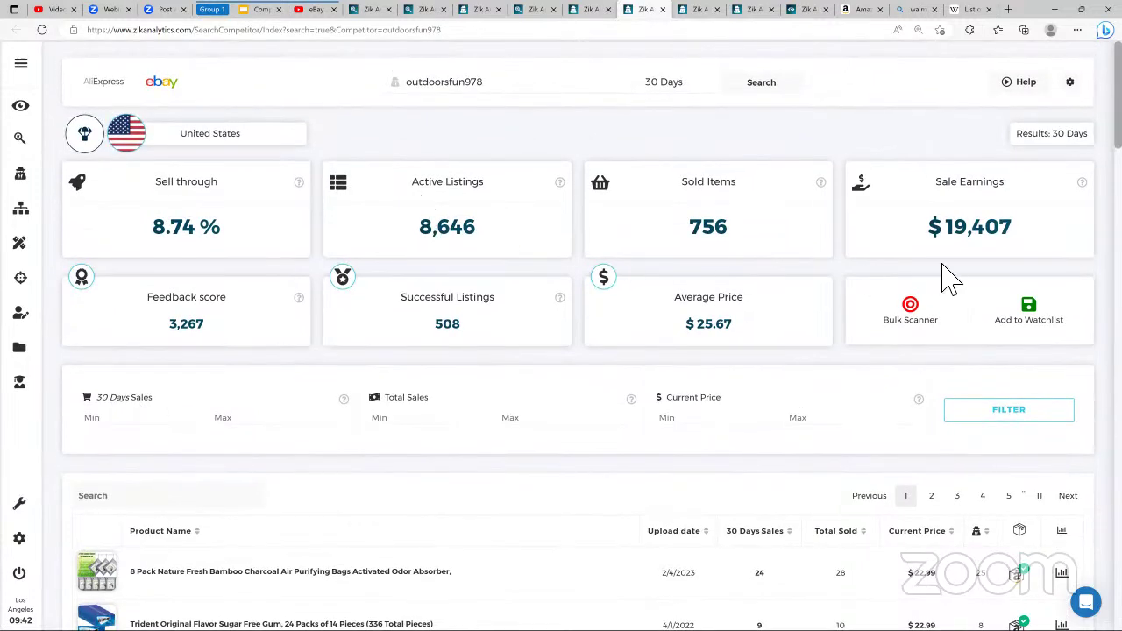
drag(929, 230, 1030, 245)
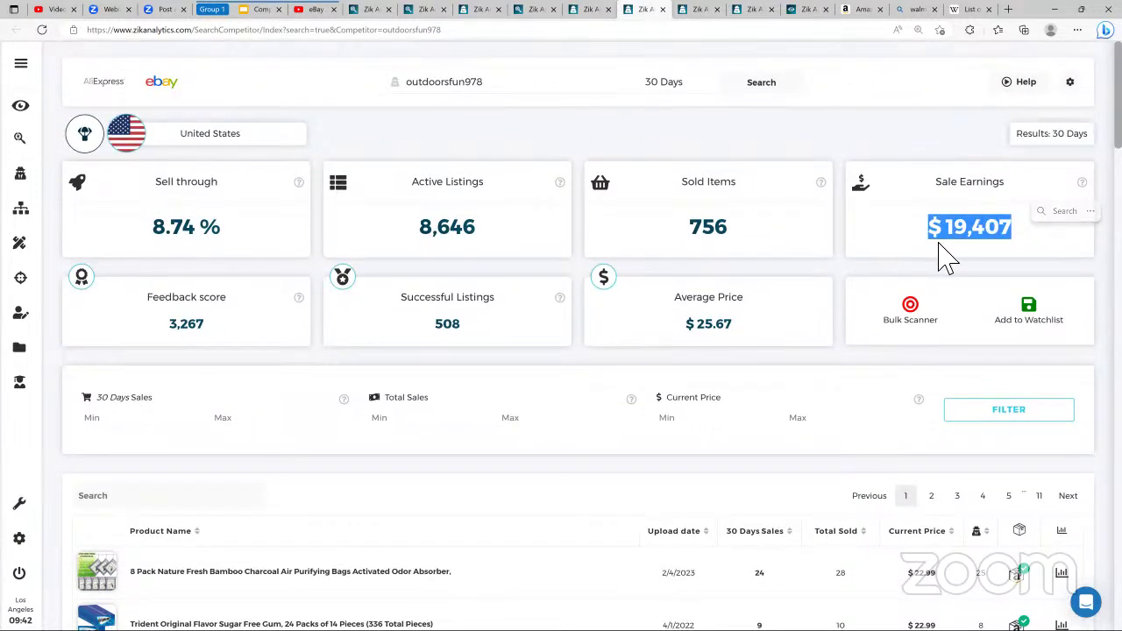
Step: Examine the upload date, current price and picture of the bamboo charcoal bags listing
scroll(141, 432, down, 2)
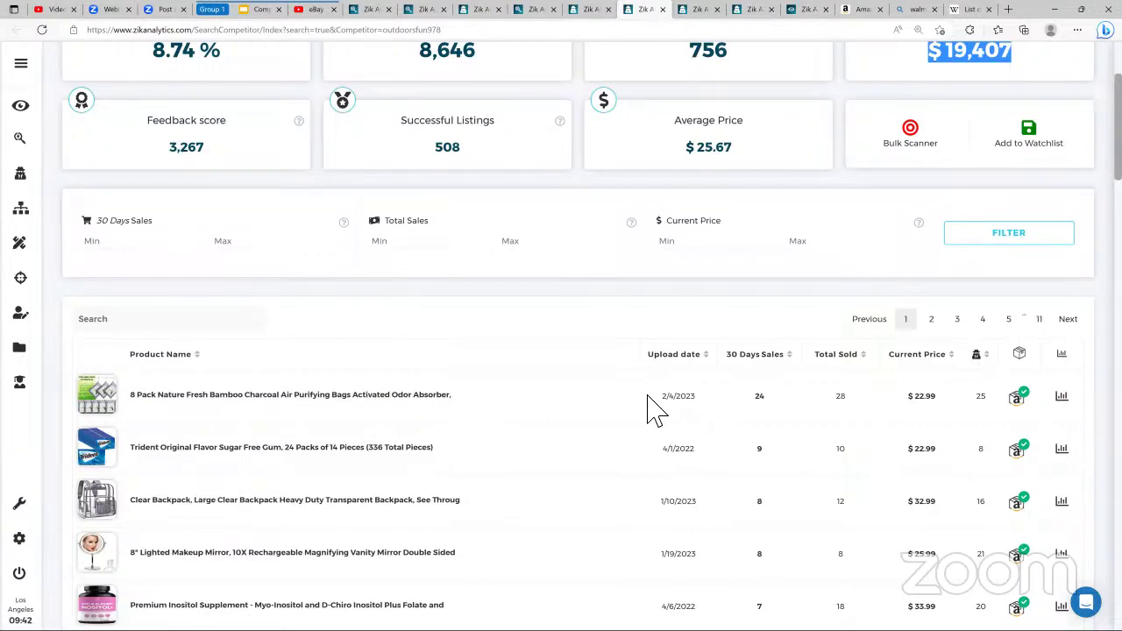
double_click(685, 399)
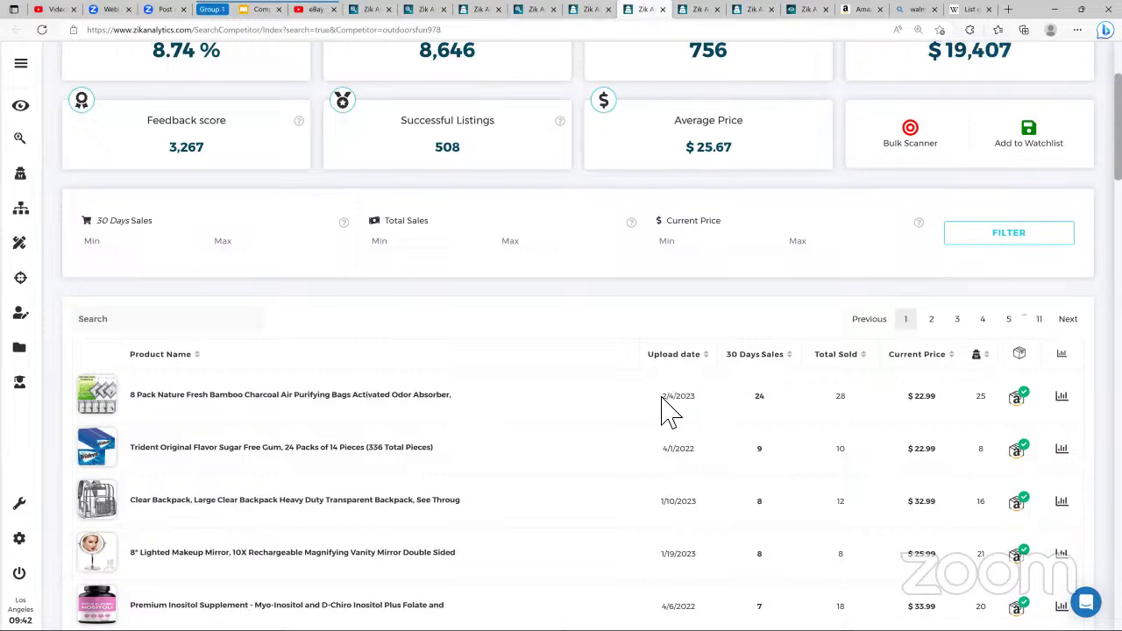
click(706, 412)
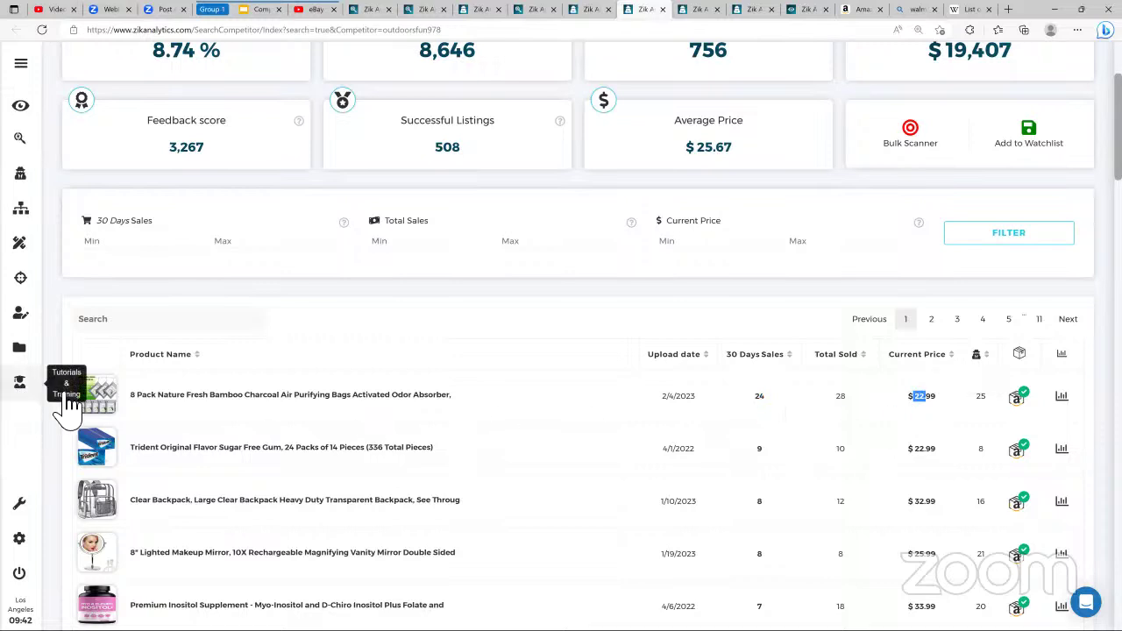
mouse_move(95, 394)
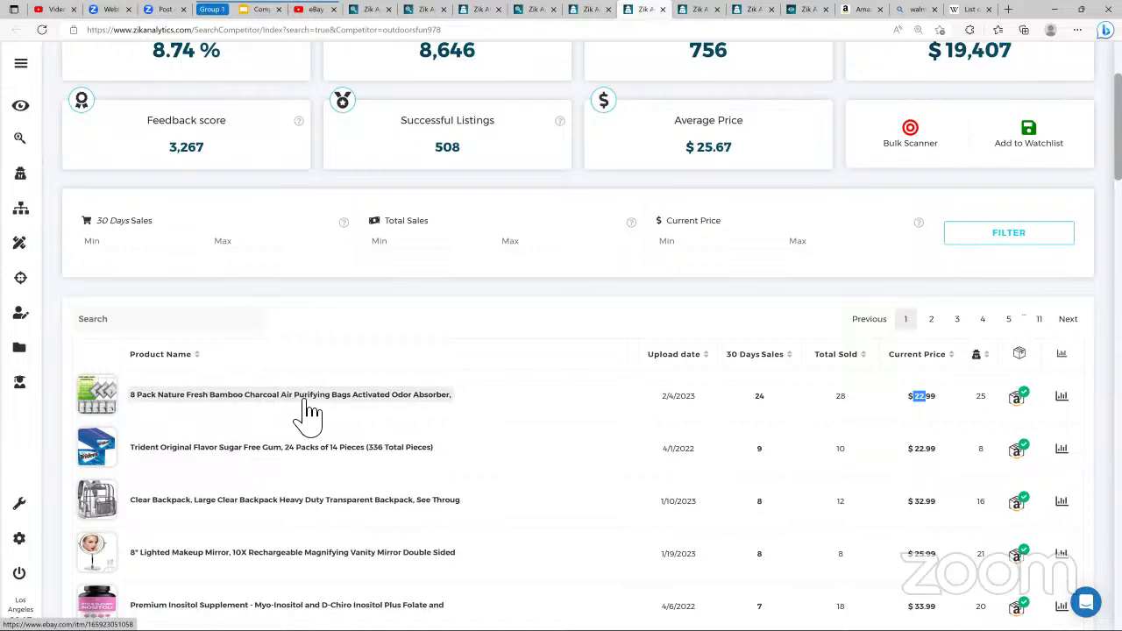
Step: Copy the phrase "Bamboo Charcoal Air Purifying Bags" from the first product's title
double_click(255, 412)
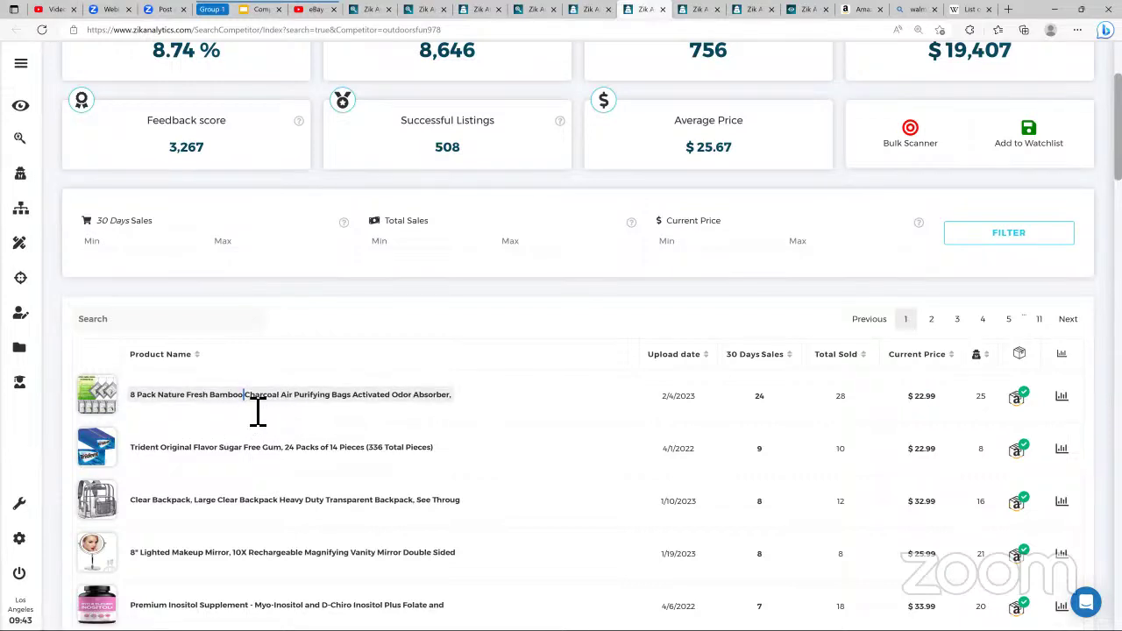
click(216, 421)
drag(211, 399, 339, 408)
right_click(339, 405)
click(375, 211)
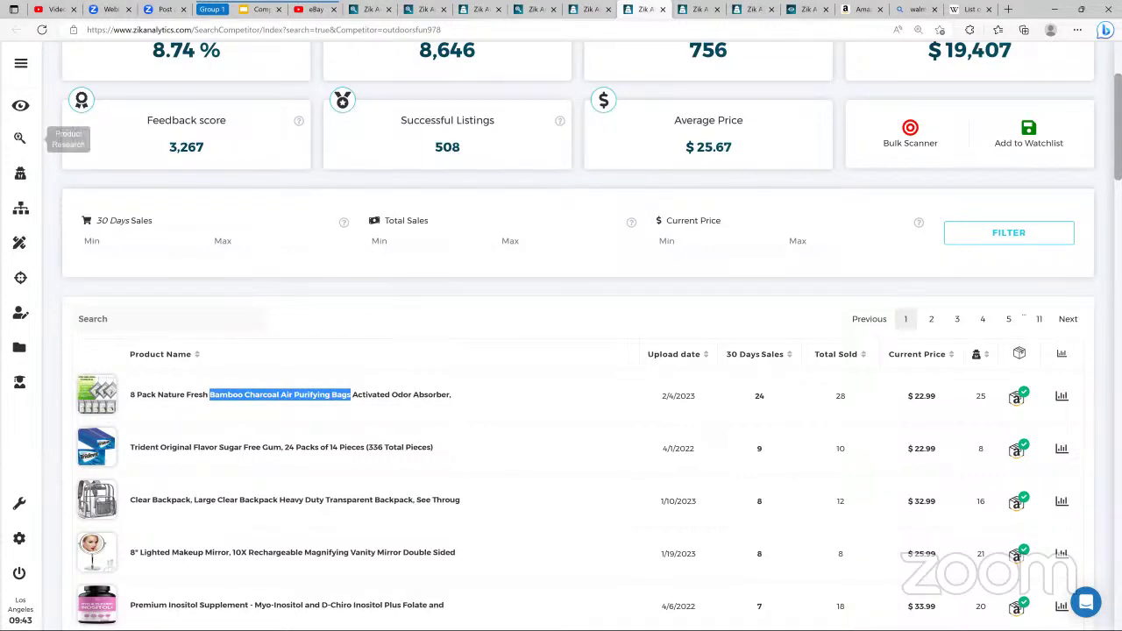
Step: Open Product Research in a new tab and paste the copied product phrase into its search
right_click(20, 141)
click(52, 146)
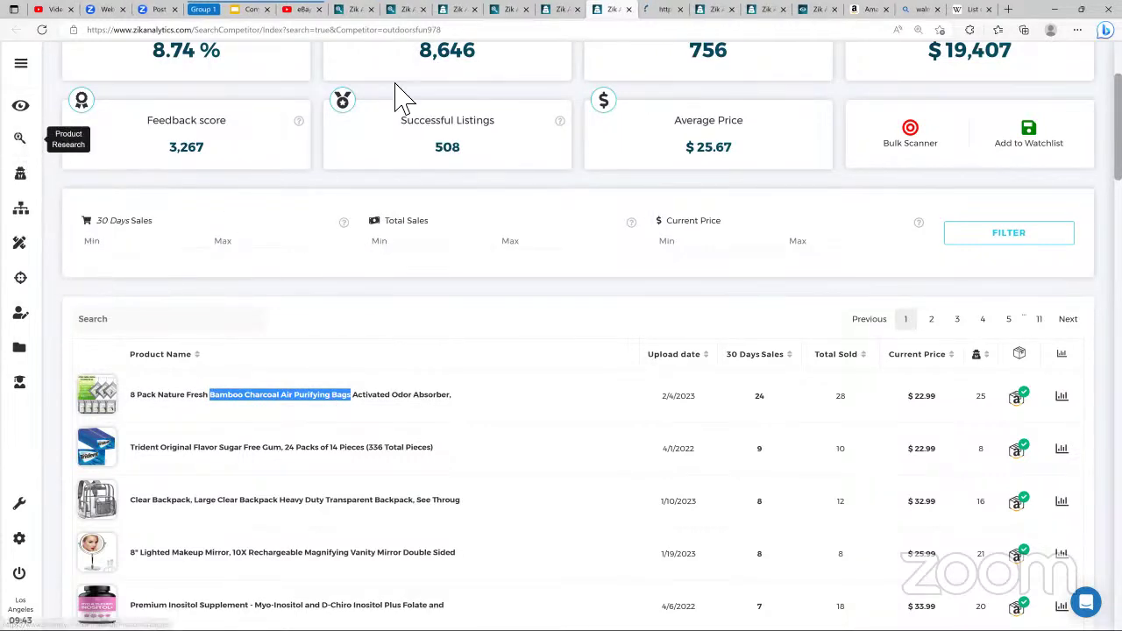
click(665, 10)
right_click(522, 87)
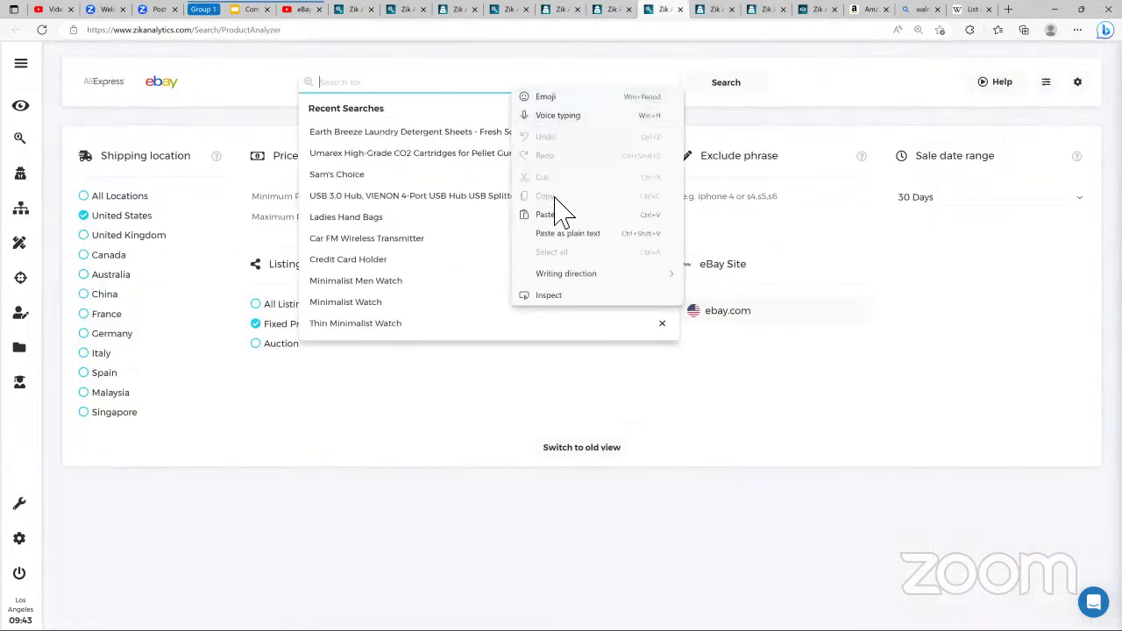
click(555, 199)
Step: Cut "Bamboo" from the phrase and run the product search for "Charcoal Air Purifying Bags"
right_click(366, 90)
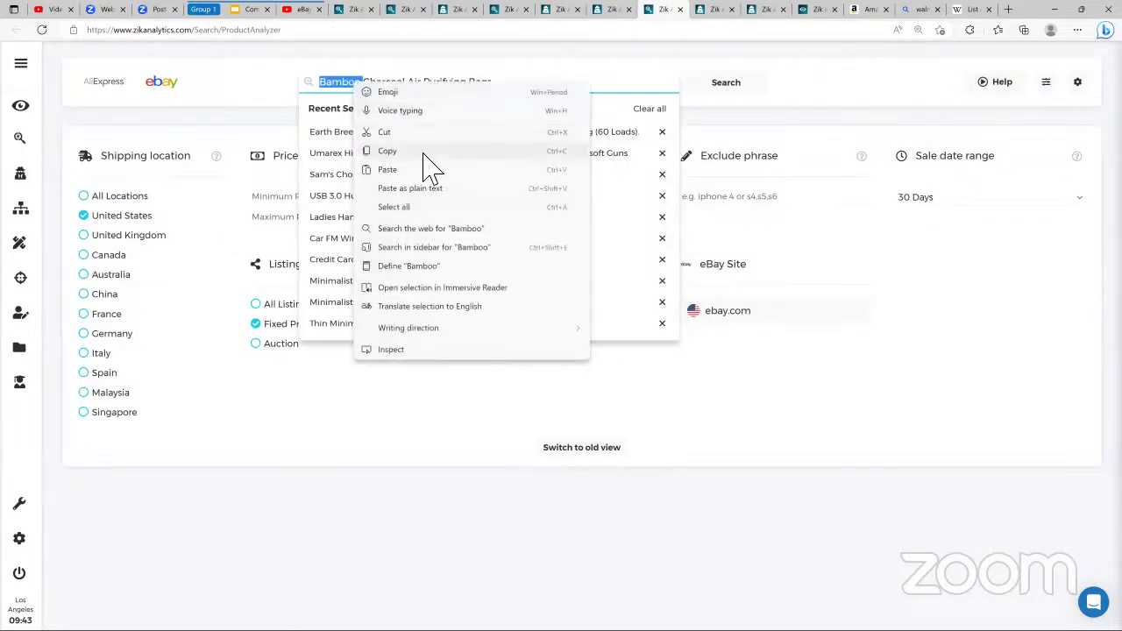
click(429, 167)
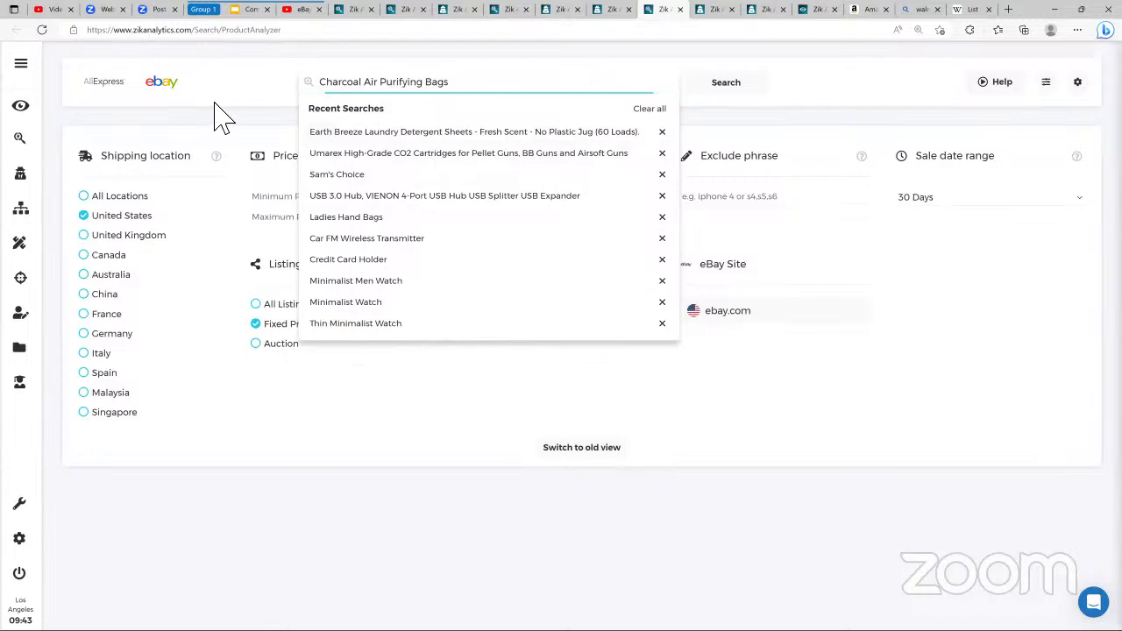
click(245, 118)
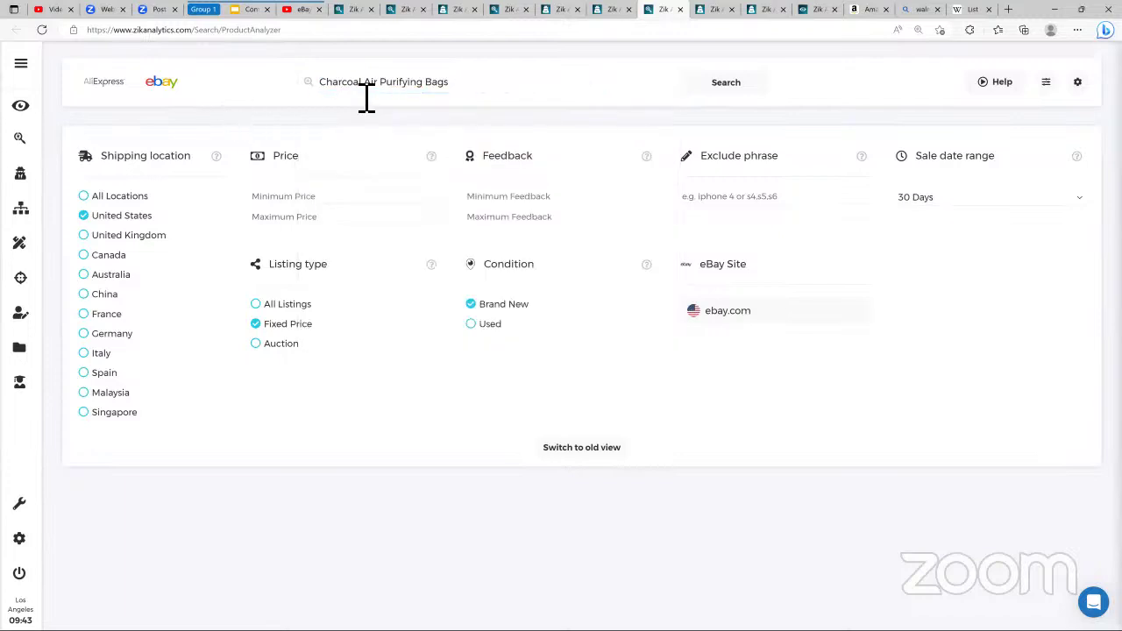
click(726, 99)
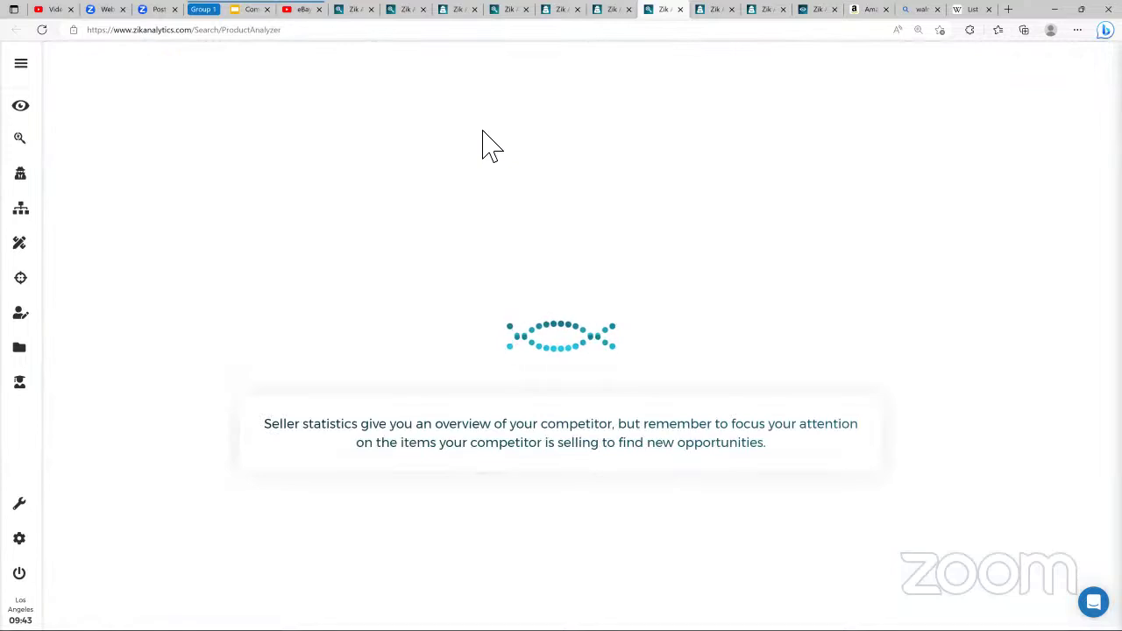
Step: Recheck the competitor's 30-day sales, then examine the search's listing count, sale earnings, average price, successful listings and sell-through
click(617, 12)
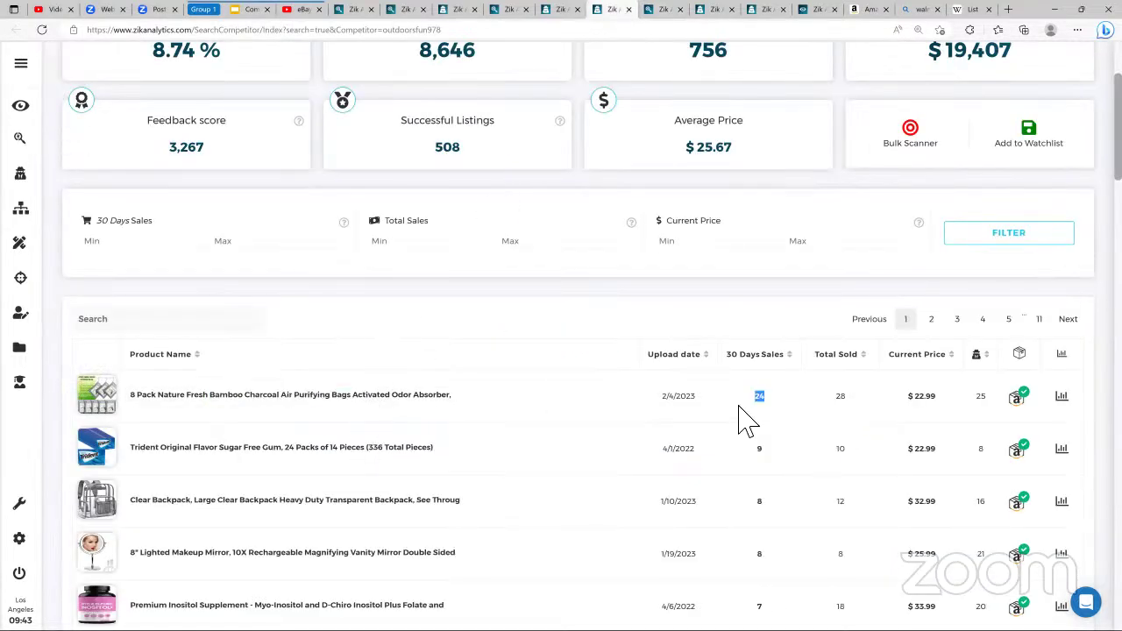
click(656, 11)
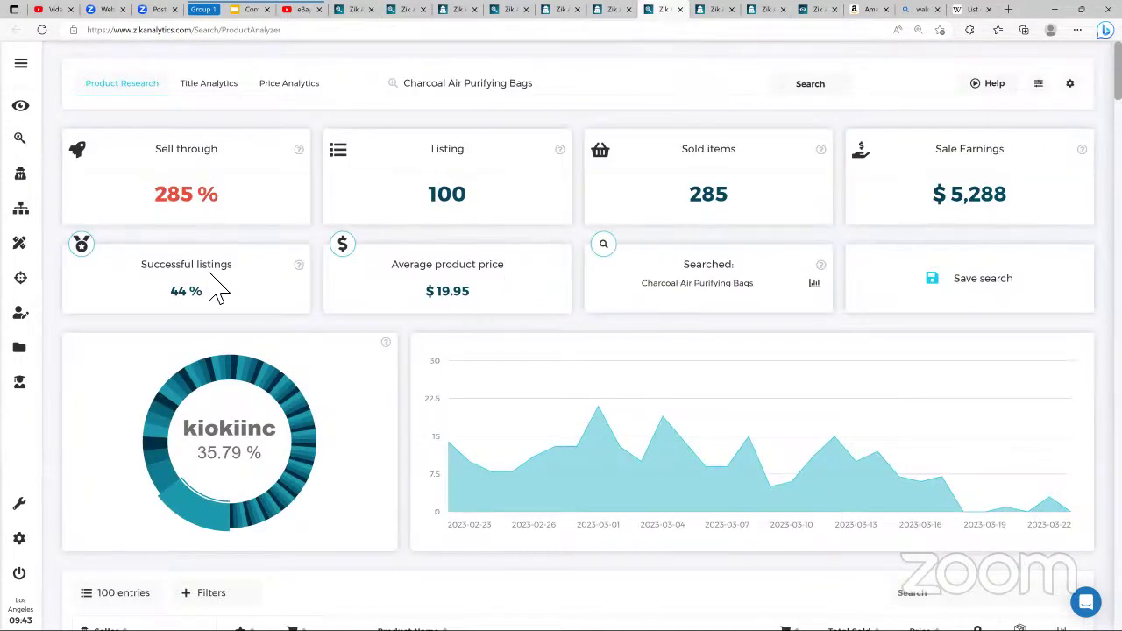
drag(386, 201, 495, 210)
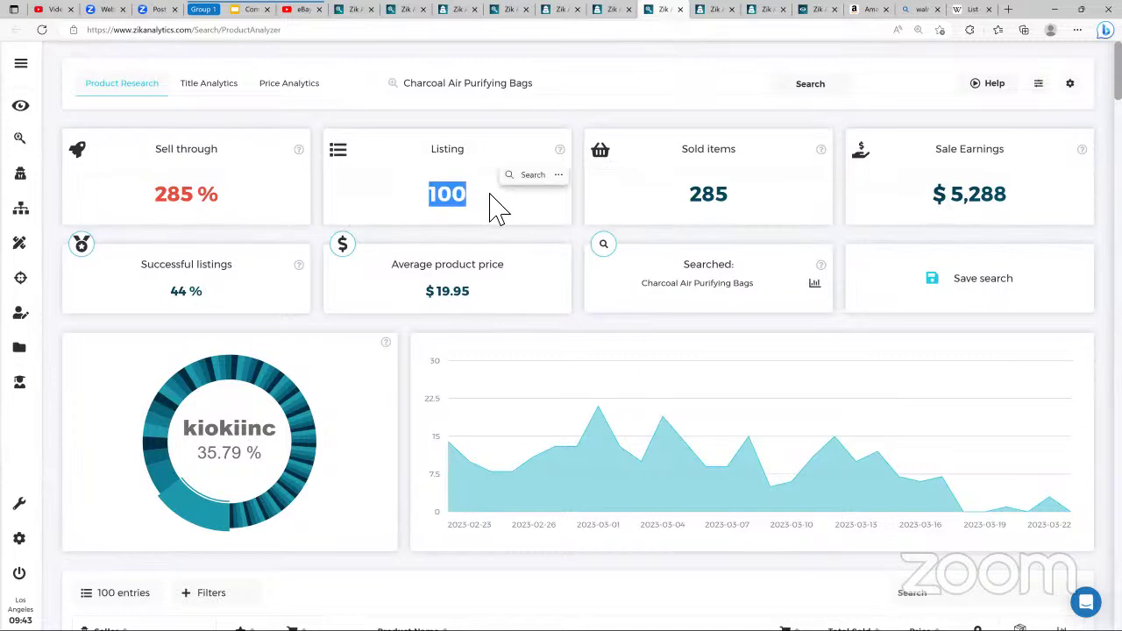
drag(927, 196, 1006, 189)
drag(389, 293, 473, 304)
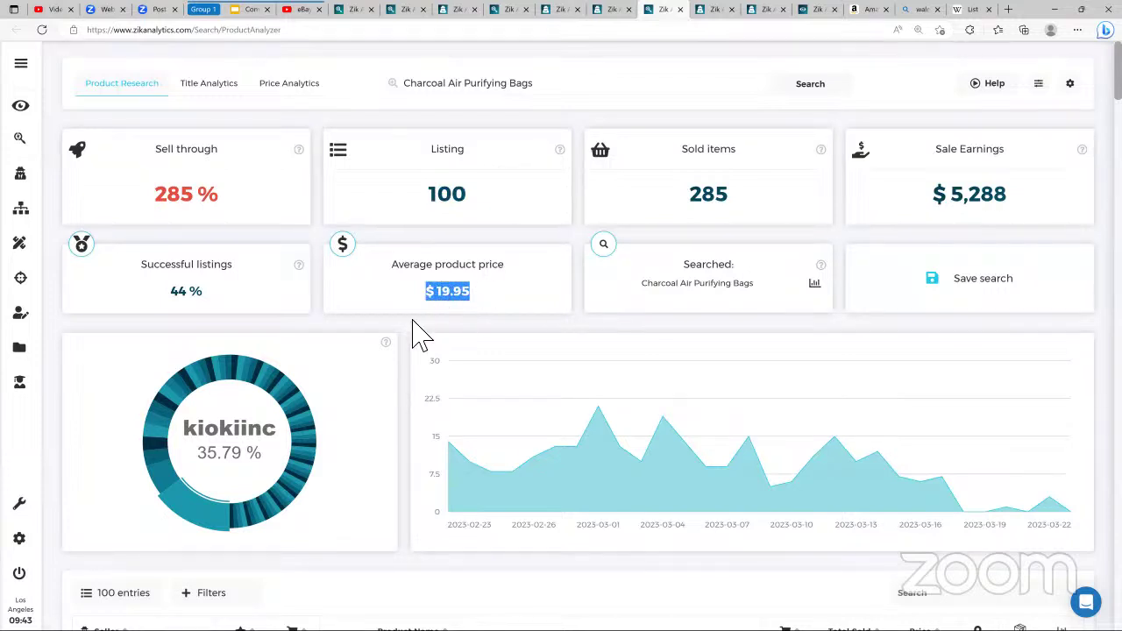
drag(171, 289, 237, 295)
drag(139, 193, 249, 208)
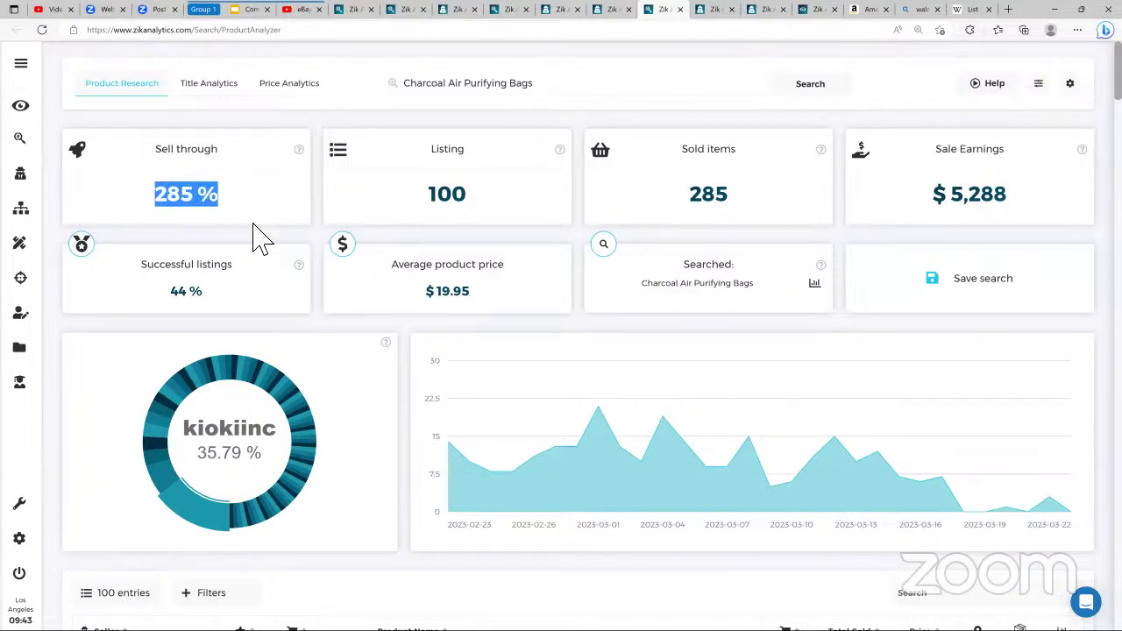
Step: Examine the pictures and sales of the best-selling charcoal bag listings in the results table
scroll(375, 270, down, 4)
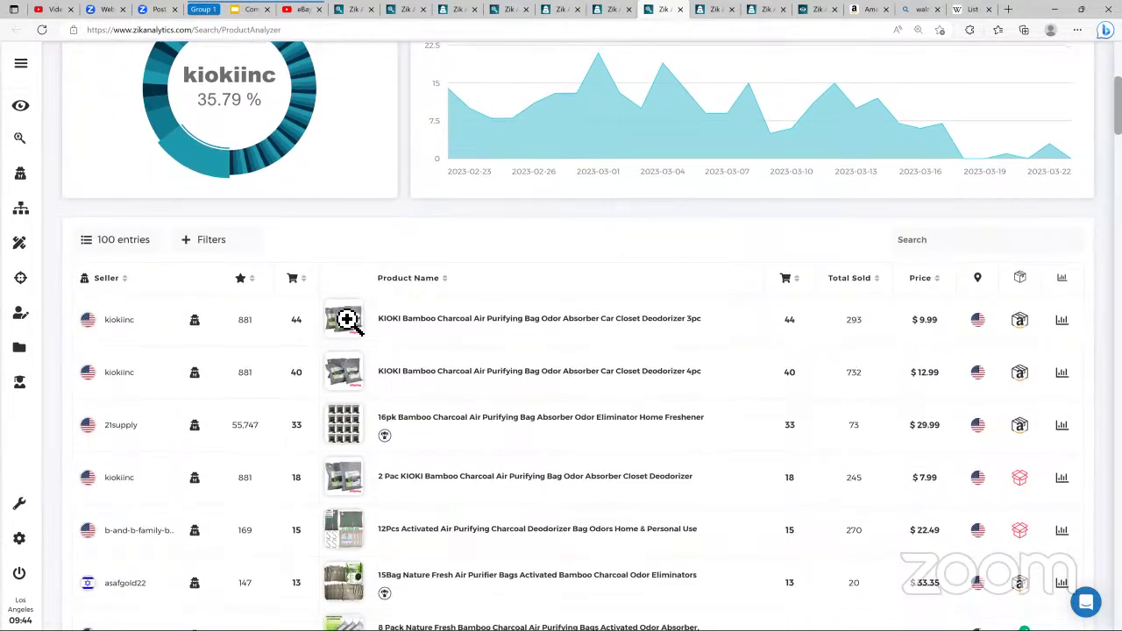
mouse_move(343, 366)
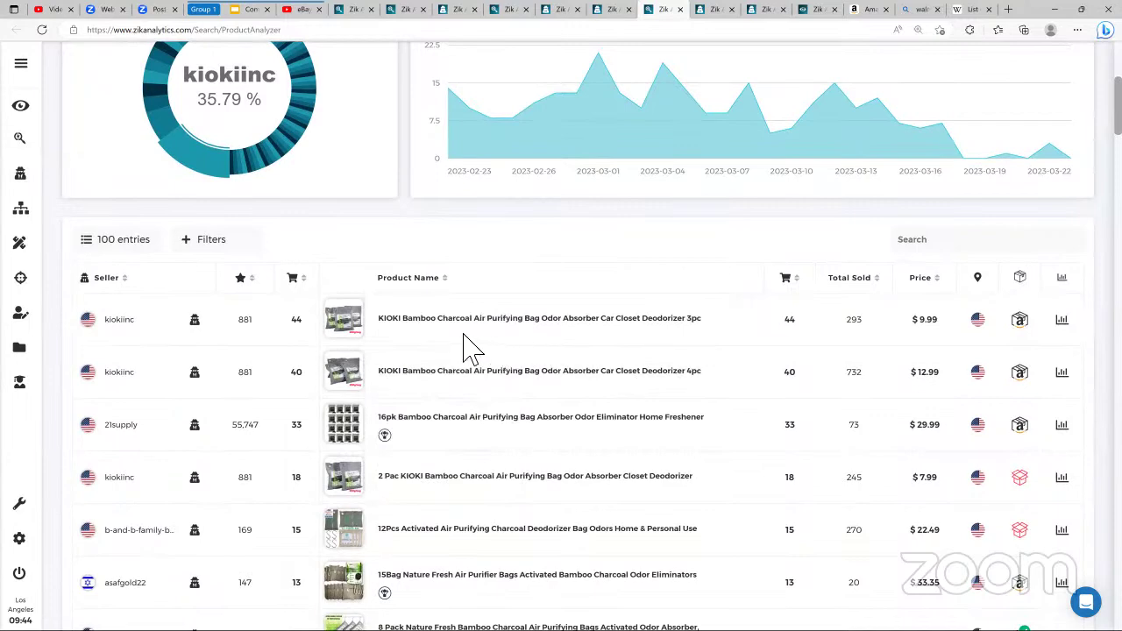
scroll(456, 348, down, 1)
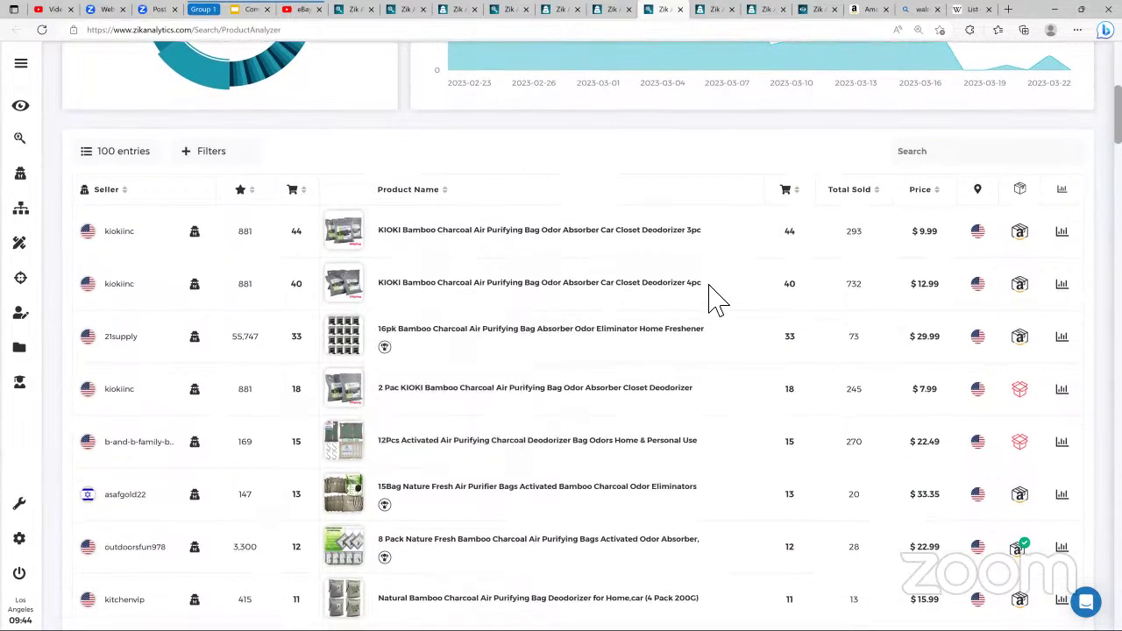
drag(810, 235, 726, 238)
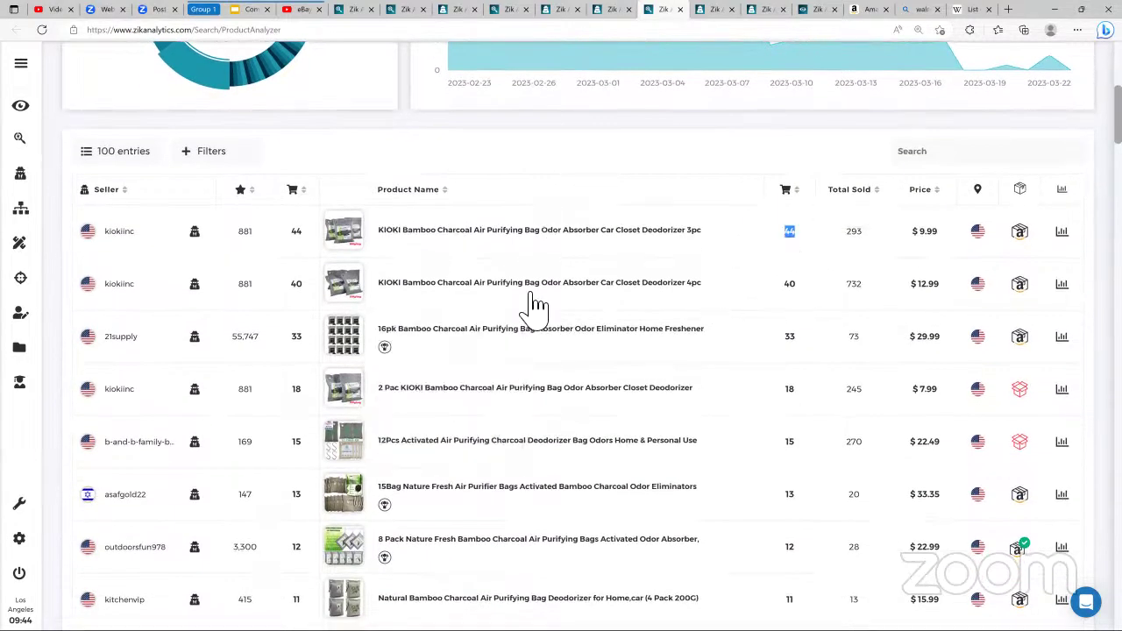
scroll(543, 429, down, 1)
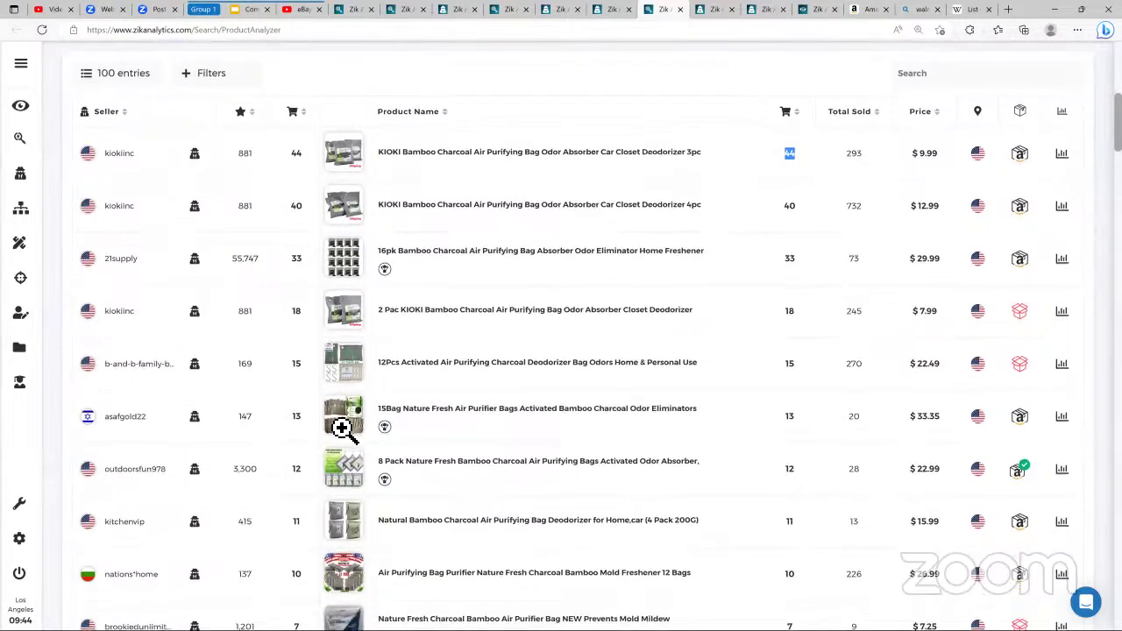
mouse_move(343, 447)
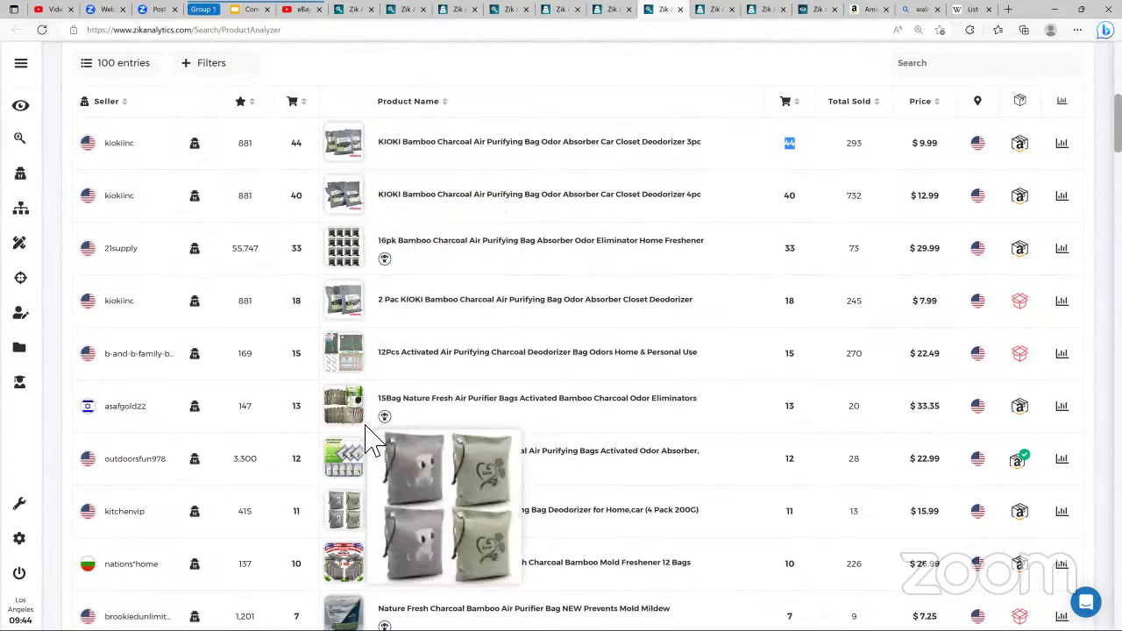
Step: Copy the whole search phrase "Charcoal Air Purifying Bags" from the Product Research search
scroll(368, 394, up, 6)
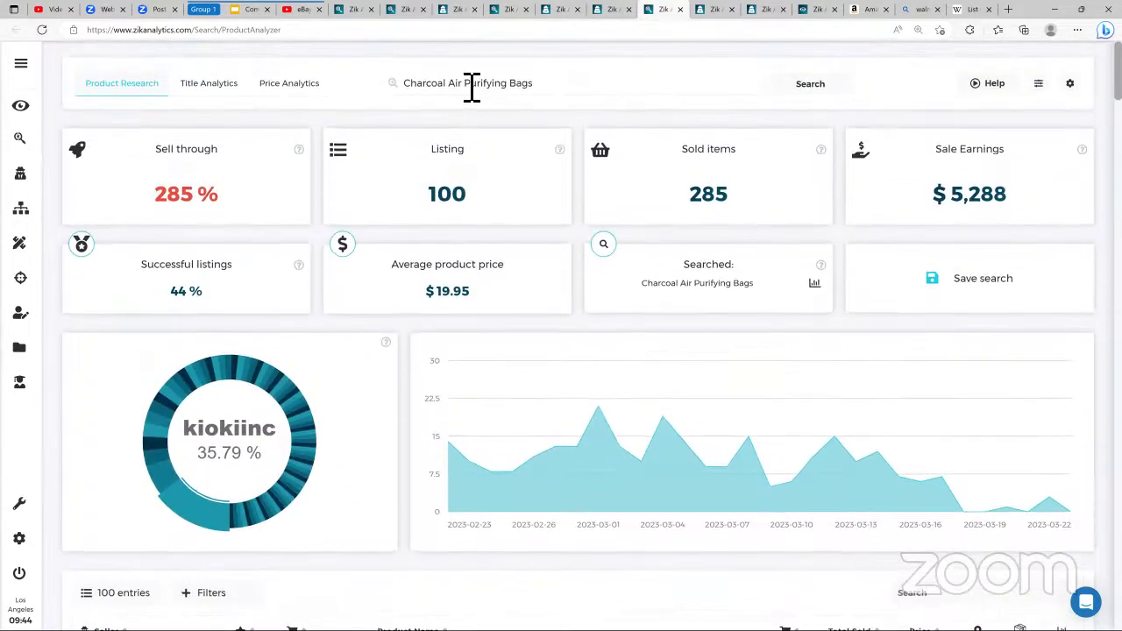
click(472, 87)
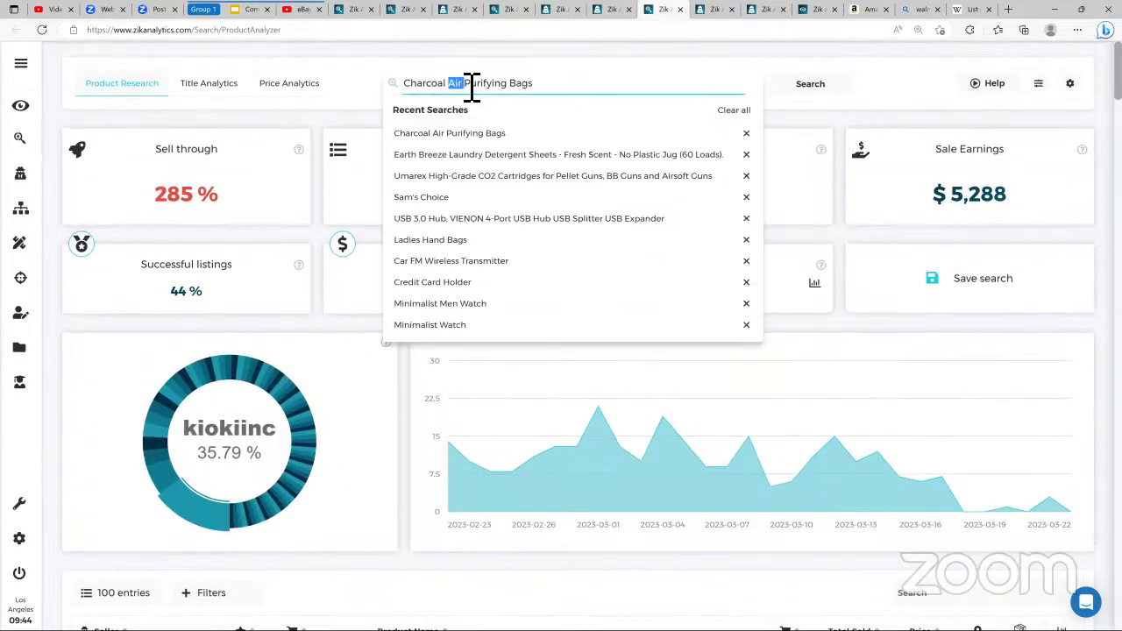
triple_click(470, 87)
right_click(470, 88)
click(476, 150)
right_click(471, 103)
click(513, 158)
click(301, 136)
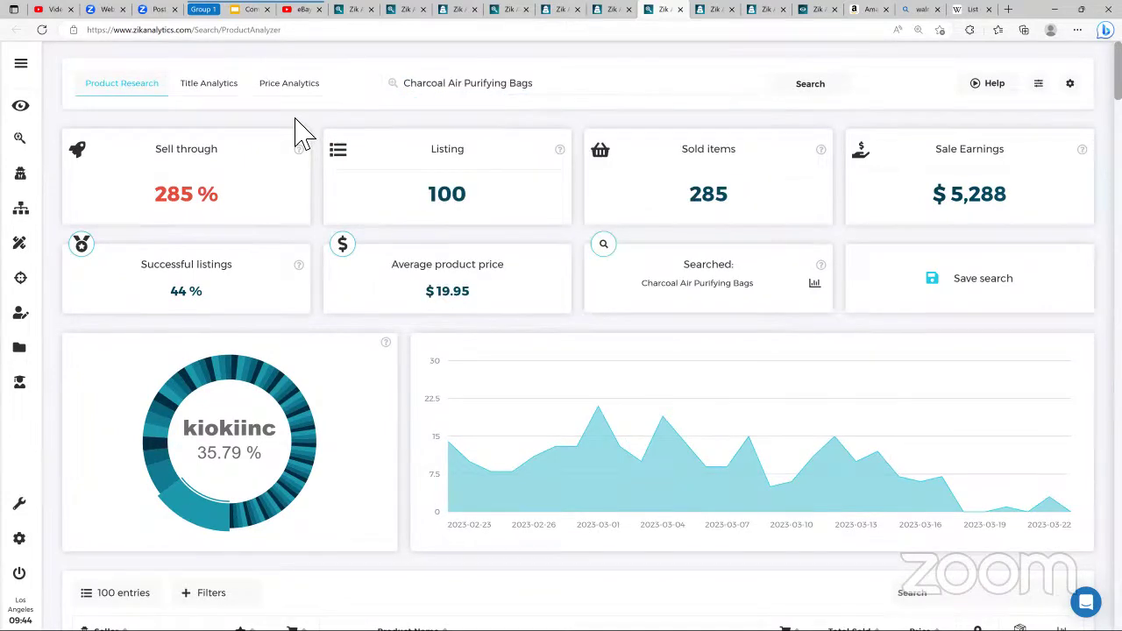
scroll(342, 171, down, 4)
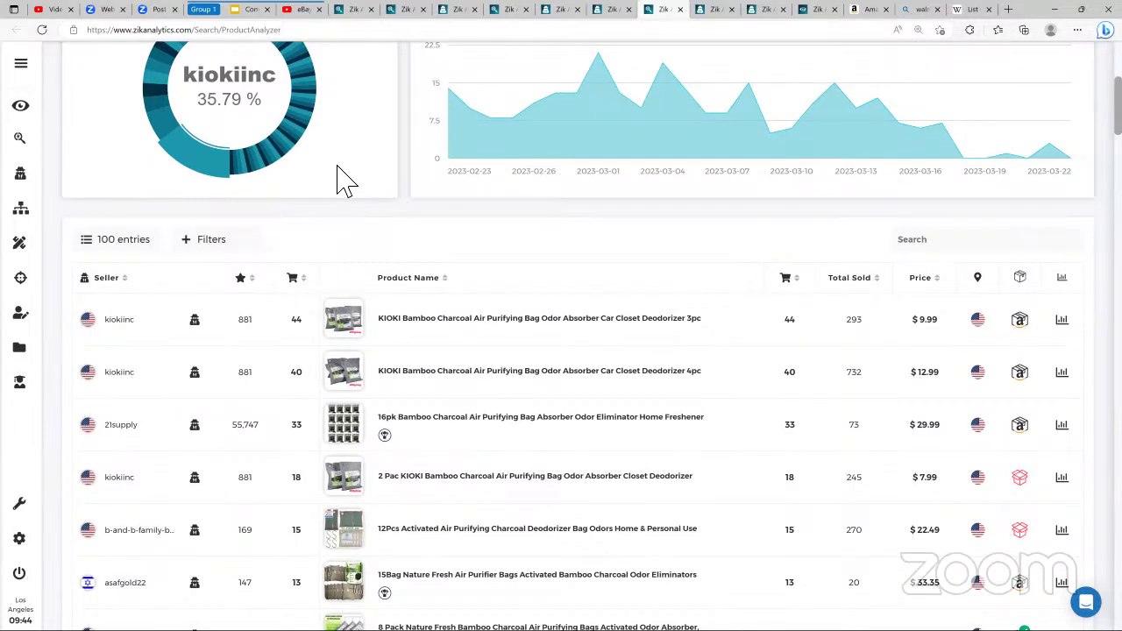
scroll(541, 269, down, 1)
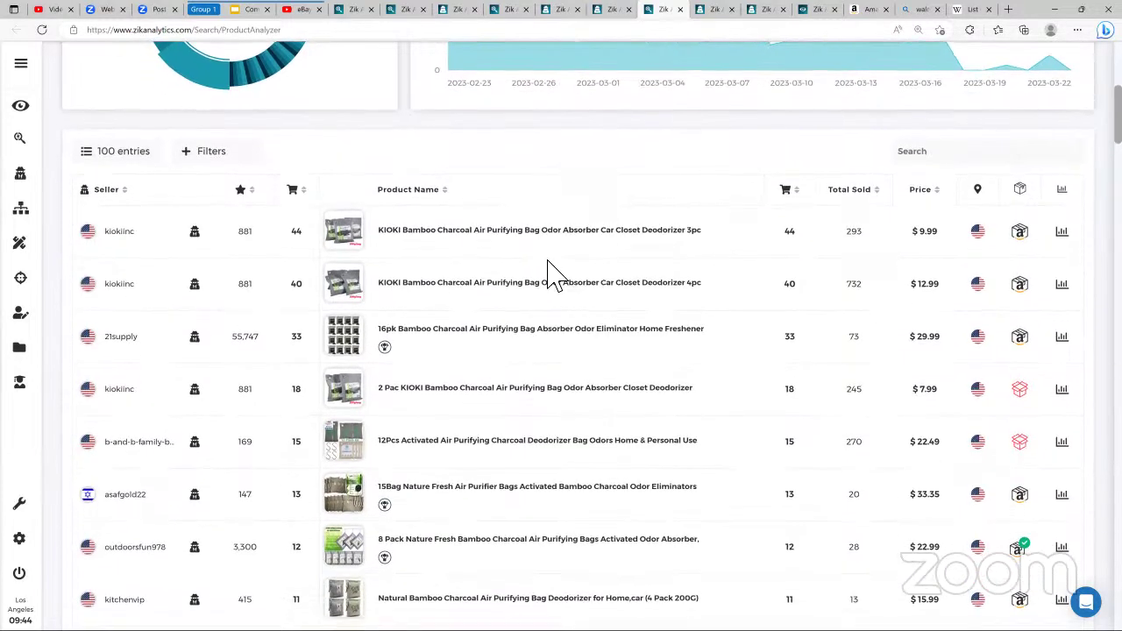
scroll(631, 171, up, 2)
scroll(733, 146, down, 2)
Step: Place the Amazon tab beside the Product Research tab and search Amazon for "Charcoal Air Purifying Bags"
drag(864, 10, 714, 10)
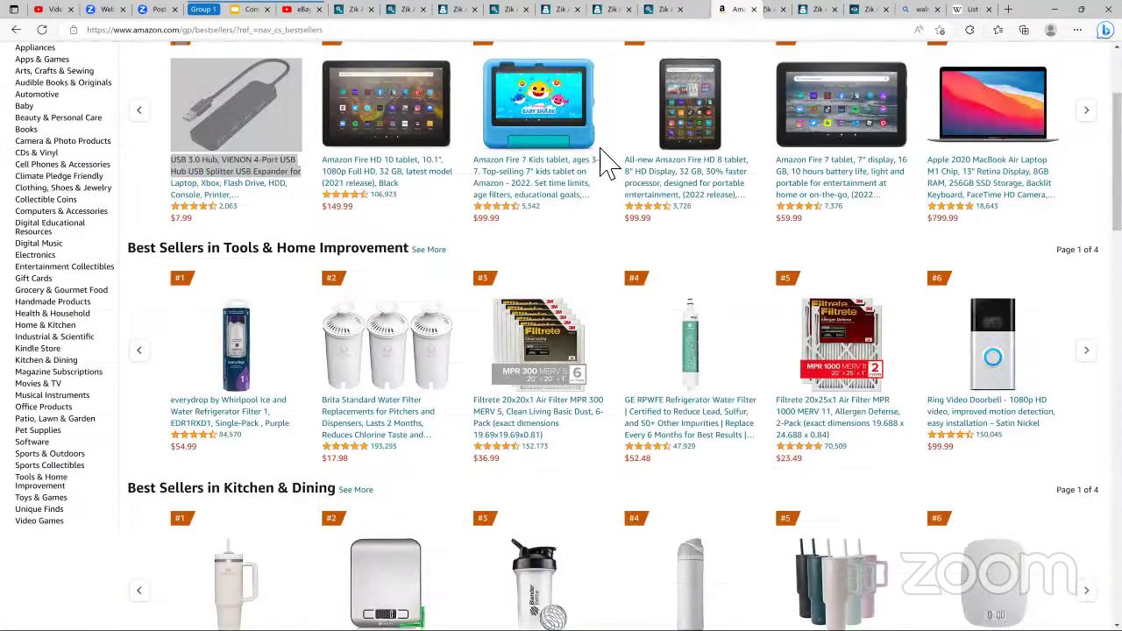
scroll(431, 142, up, 3)
key(ctrl+v)
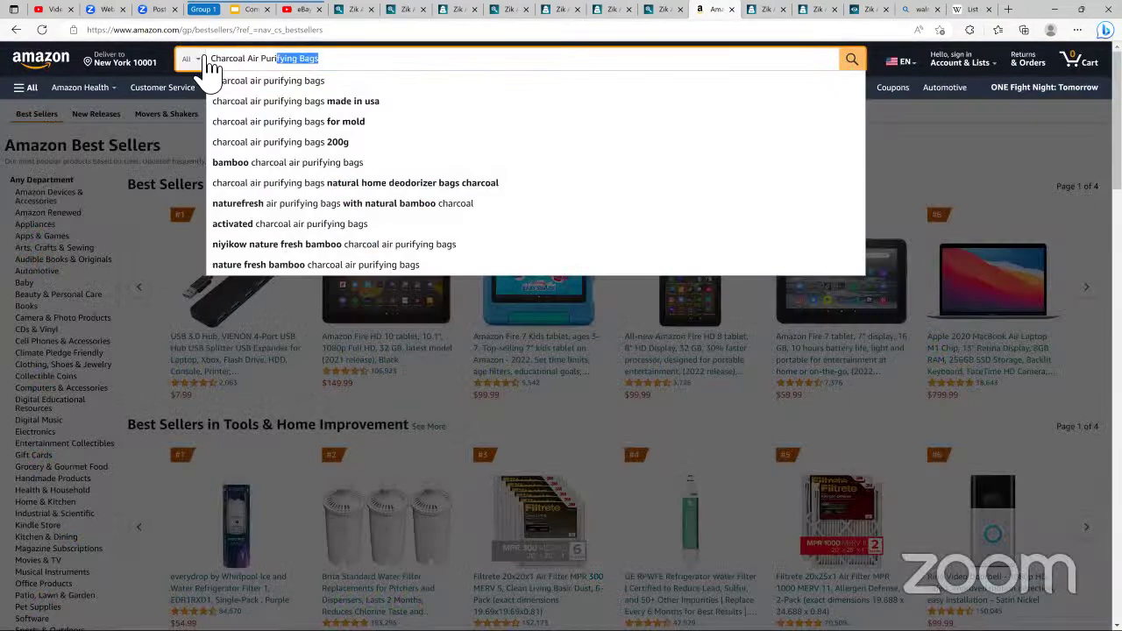
click(854, 63)
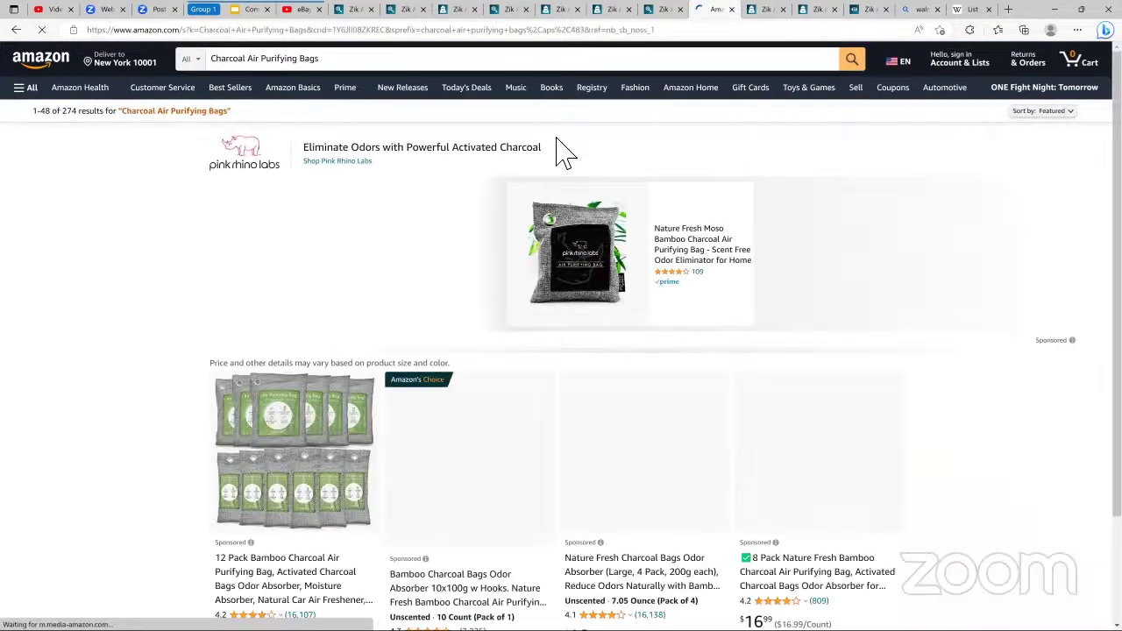
scroll(425, 405, down, 2)
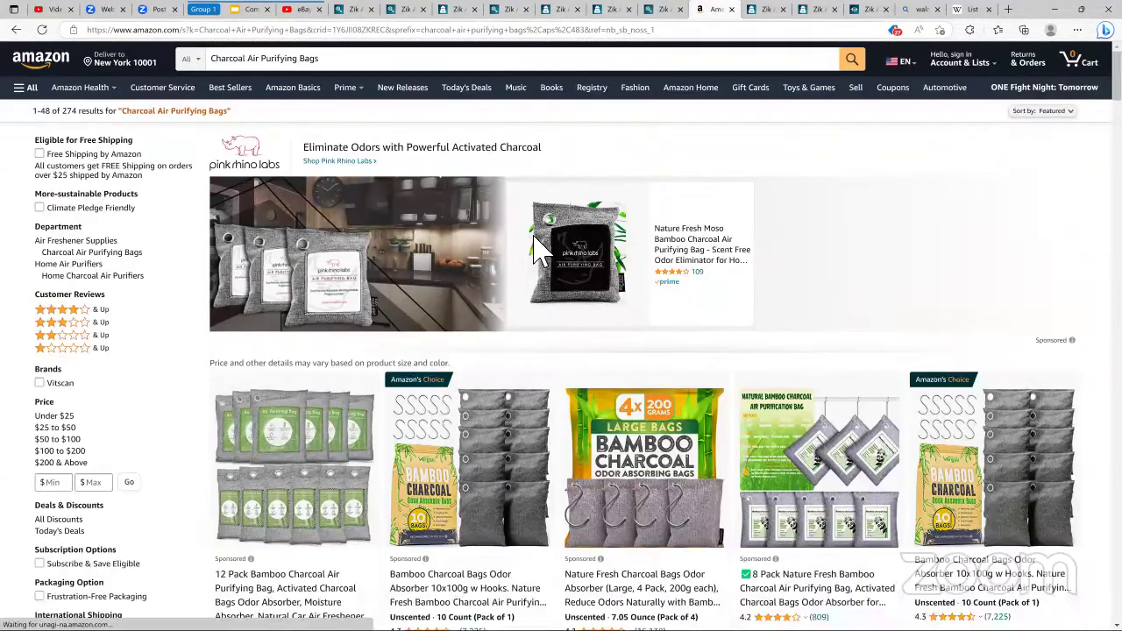
Step: Return to the Product Research results and compare the pictures and prices of the 16-pack, 12-piece and 15-bag listings
click(662, 19)
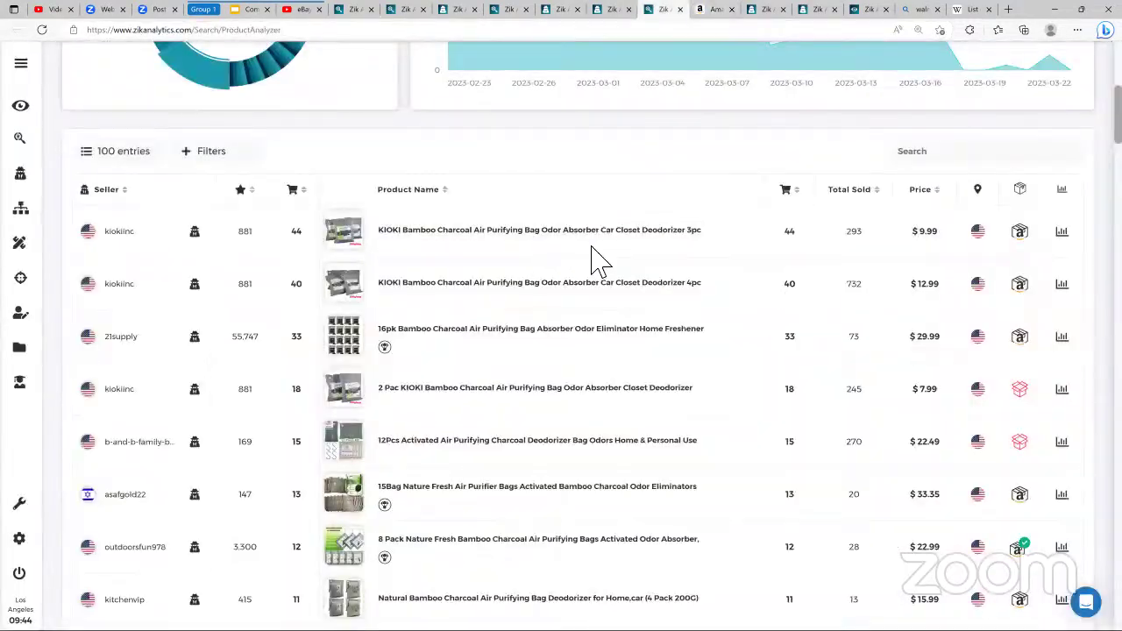
mouse_move(355, 249)
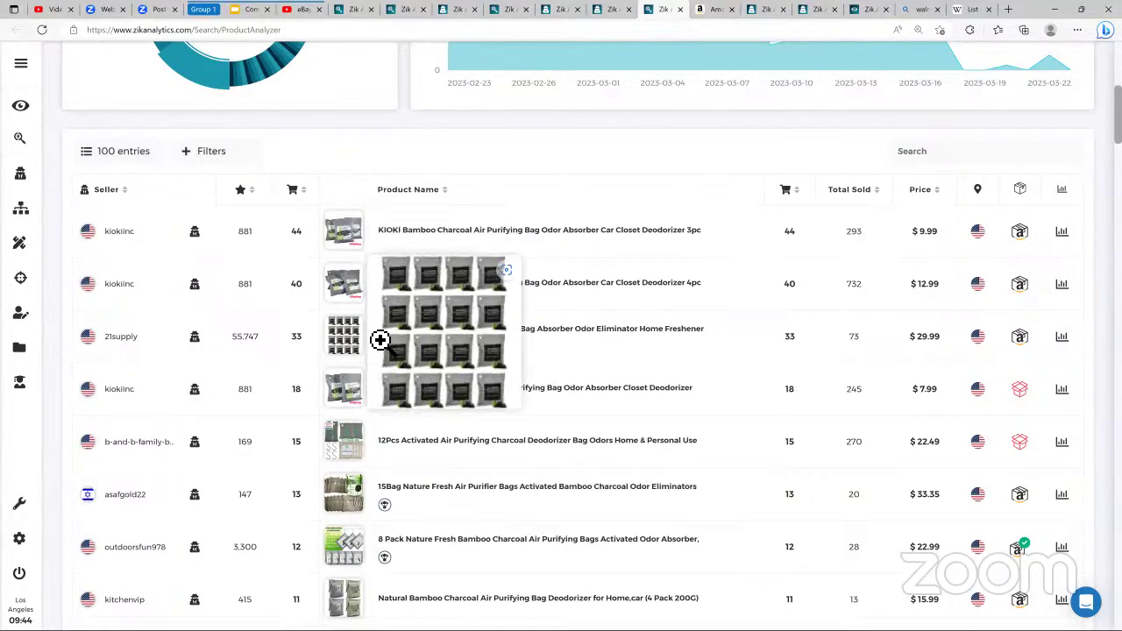
double_click(918, 342)
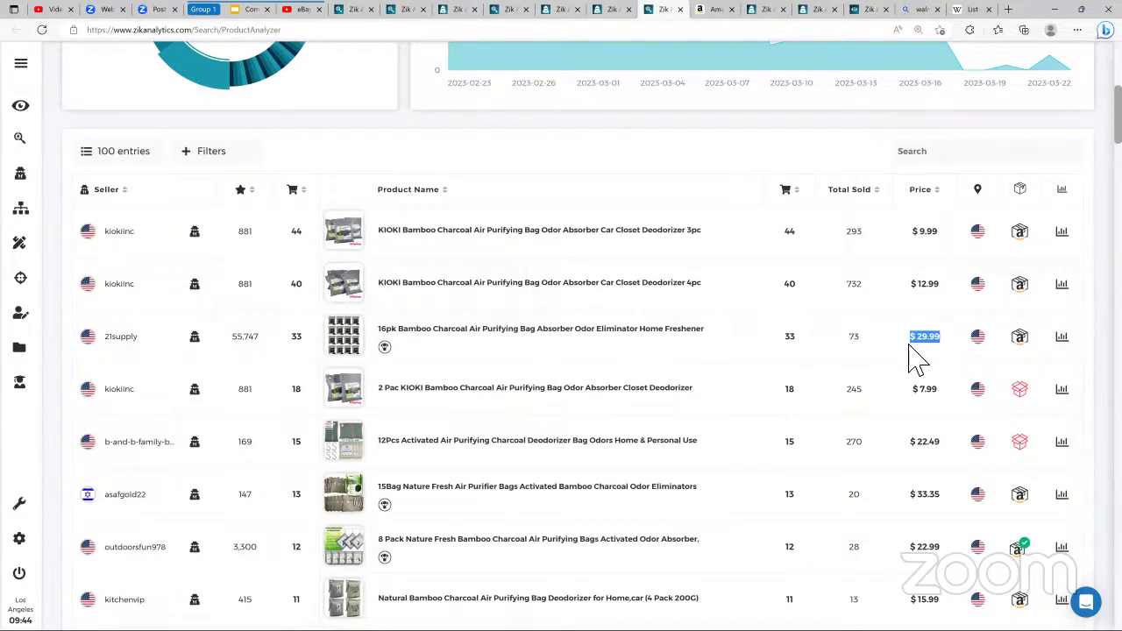
click(947, 454)
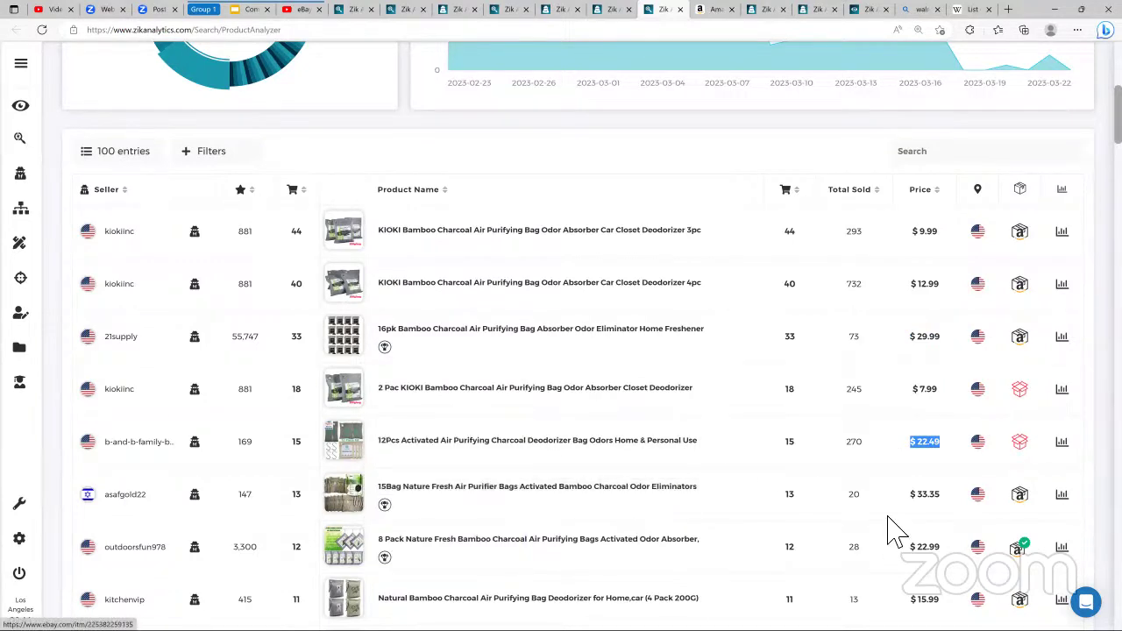
double_click(929, 494)
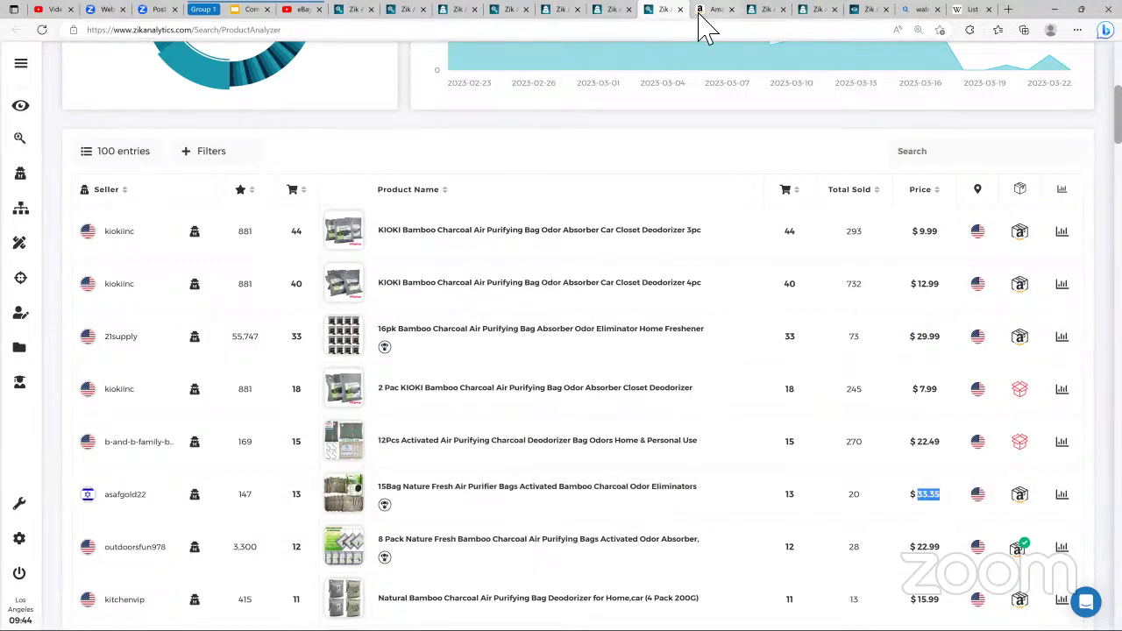
mouse_move(362, 509)
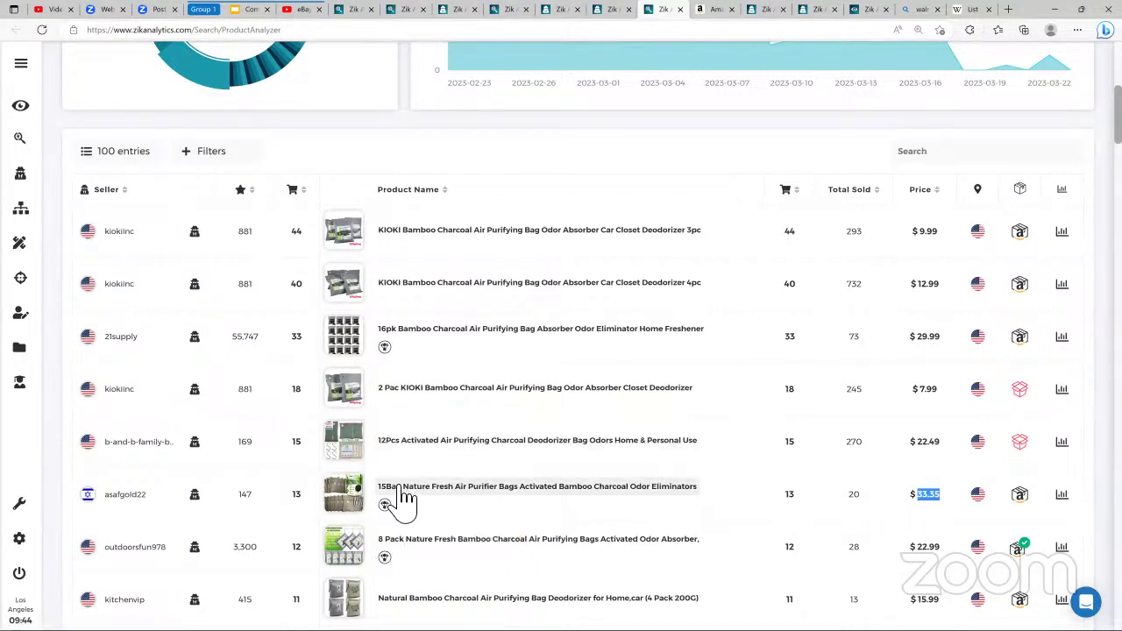
Step: Switch to the Amazon results for "Charcoal Air Purifying Bags" and limit them to a maximum price of $15
key(ctrl+Tab)
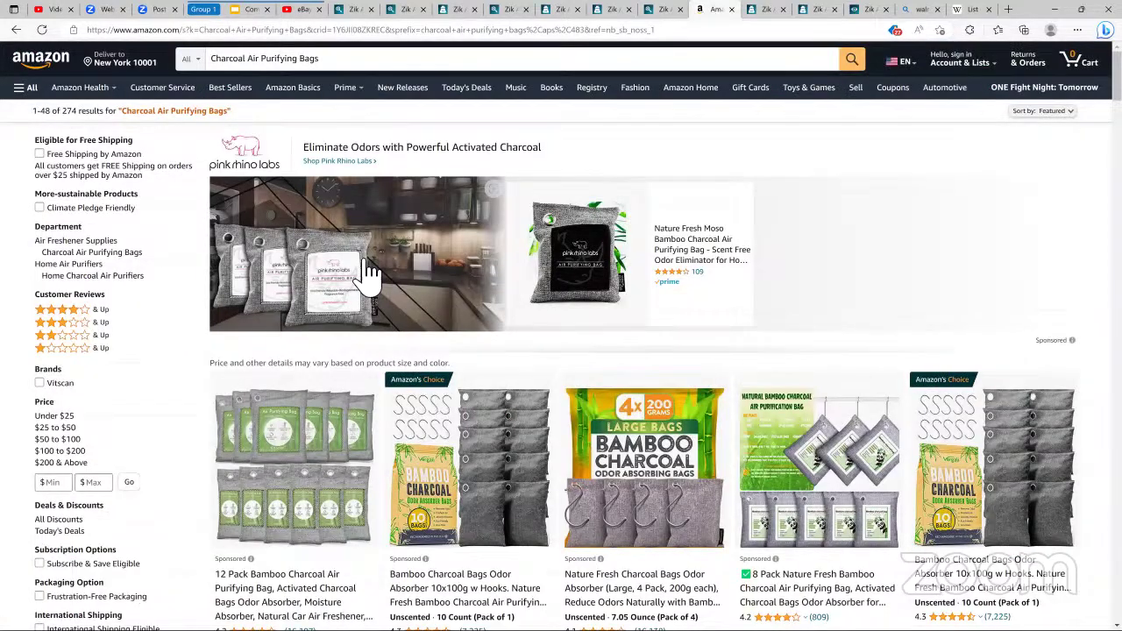
scroll(132, 198, down, 3)
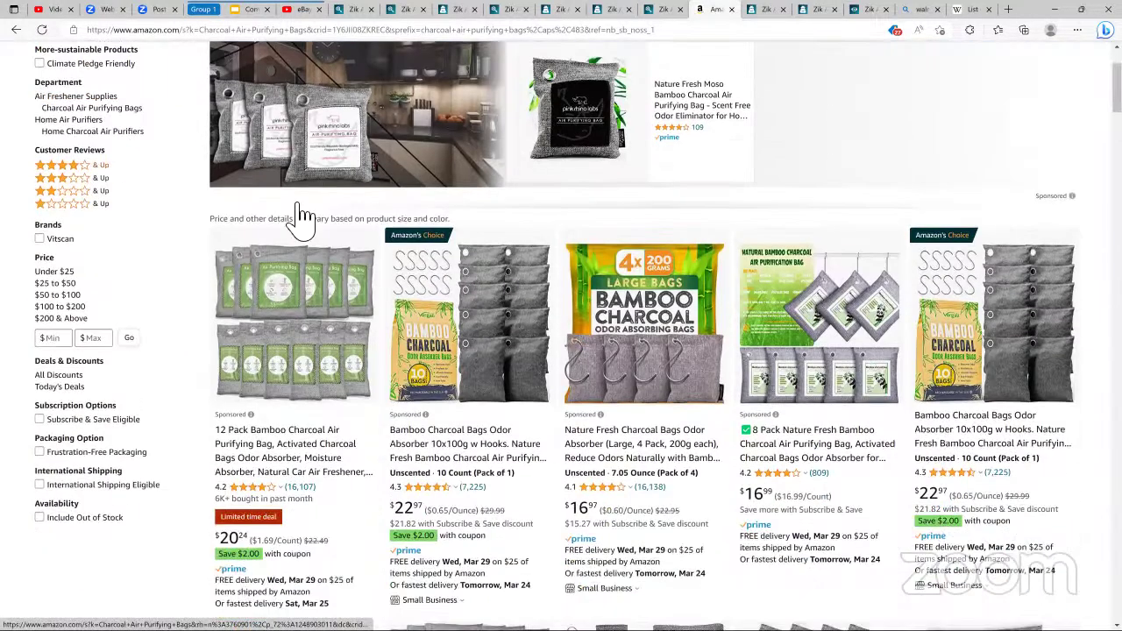
scroll(1014, 138, up, 3)
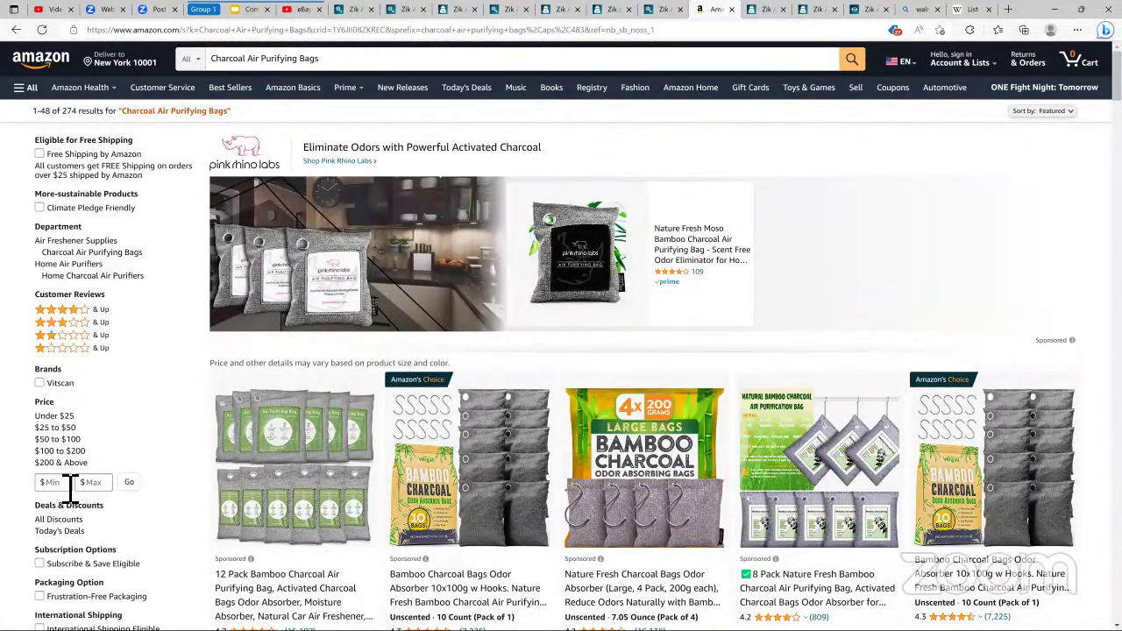
click(103, 489)
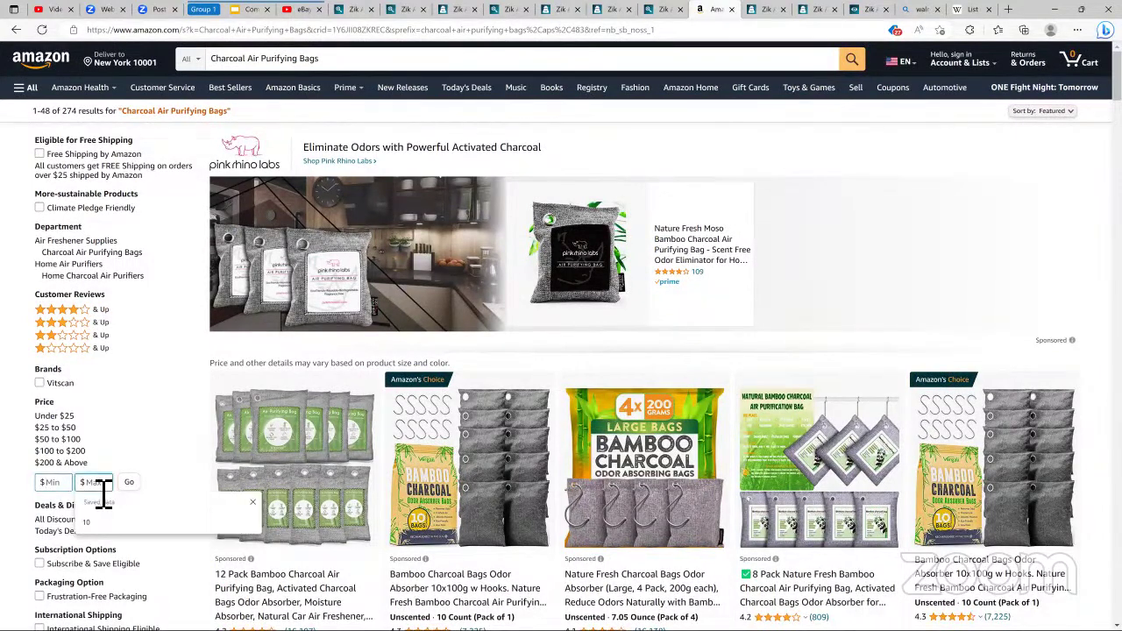
text(15)
click(129, 484)
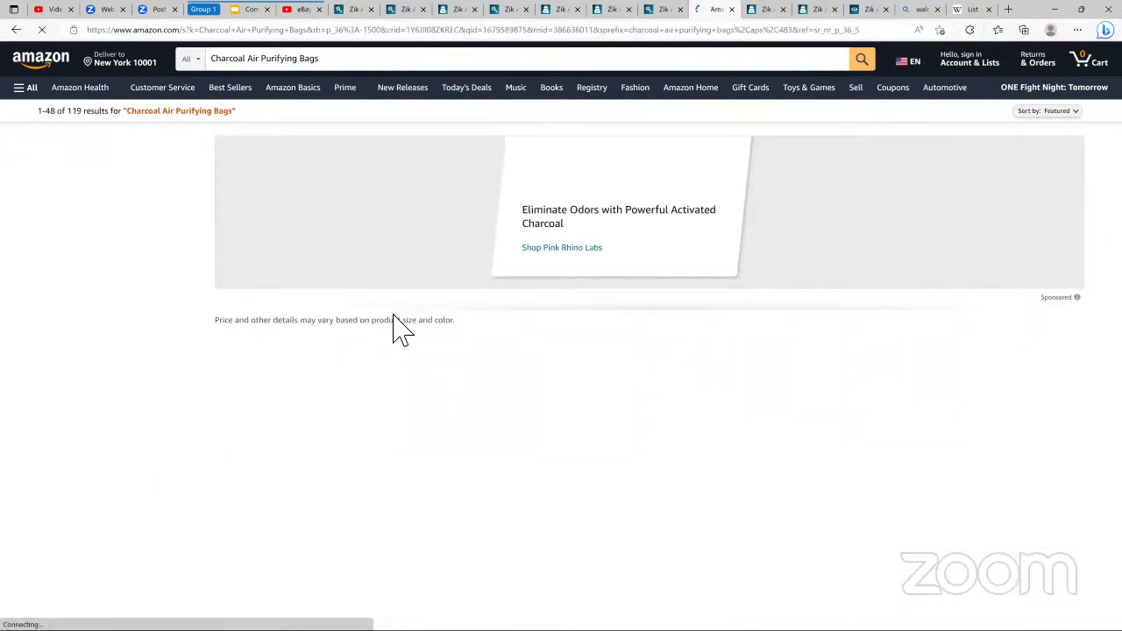
Step: Examine the pictures, pack sizes and prices of the charcoal bags in the price-limited Amazon results
scroll(458, 371, down, 2)
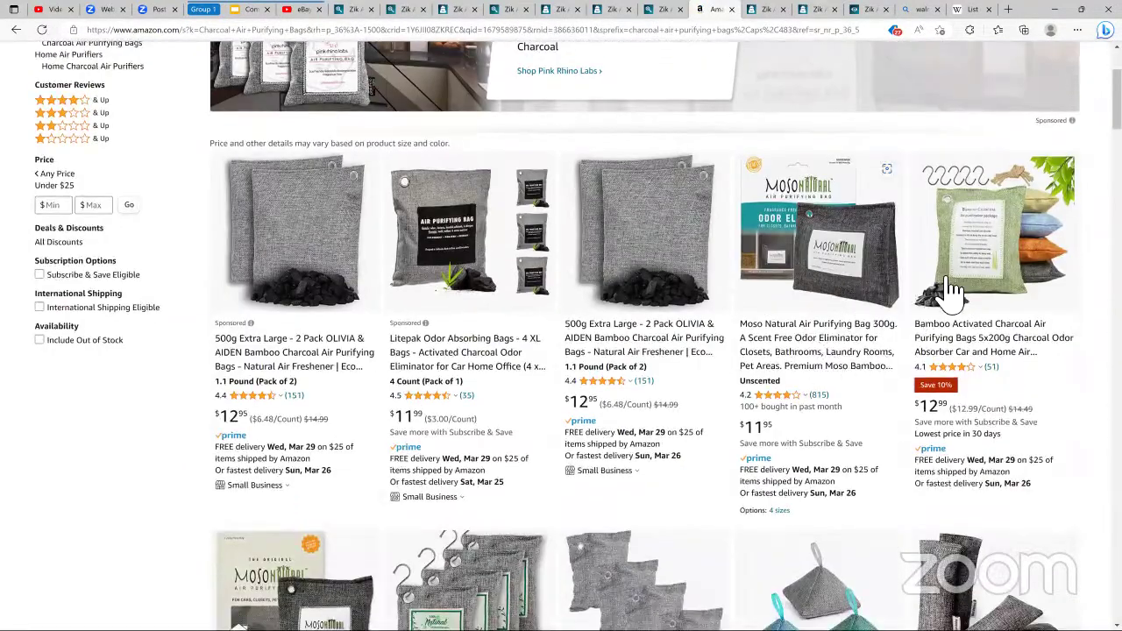
scroll(885, 333, down, 1)
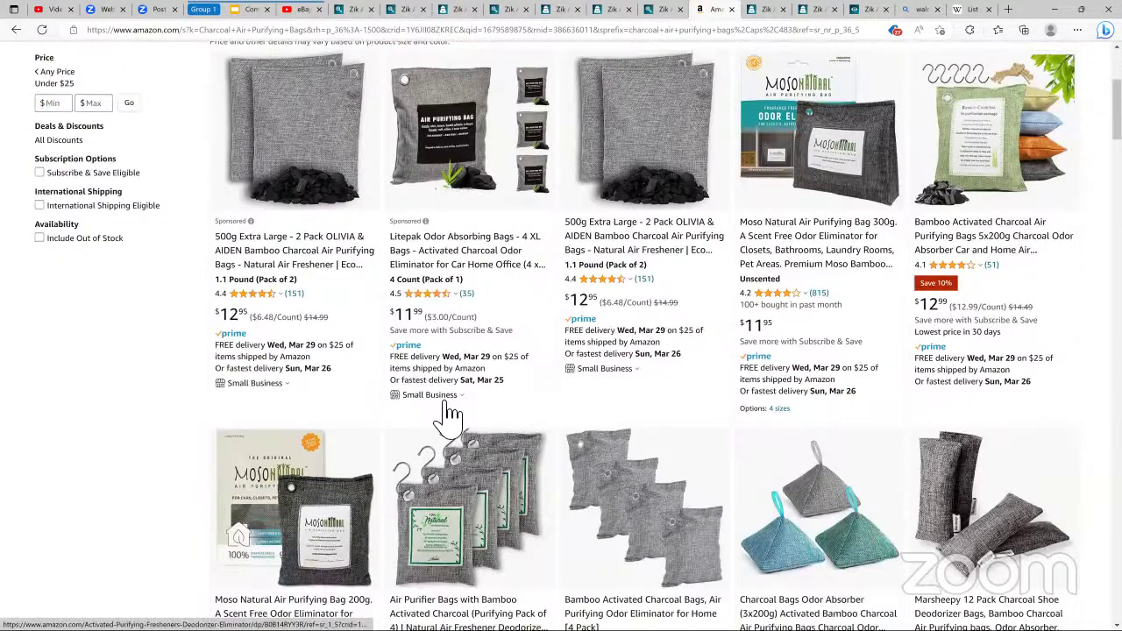
scroll(459, 401, down, 3)
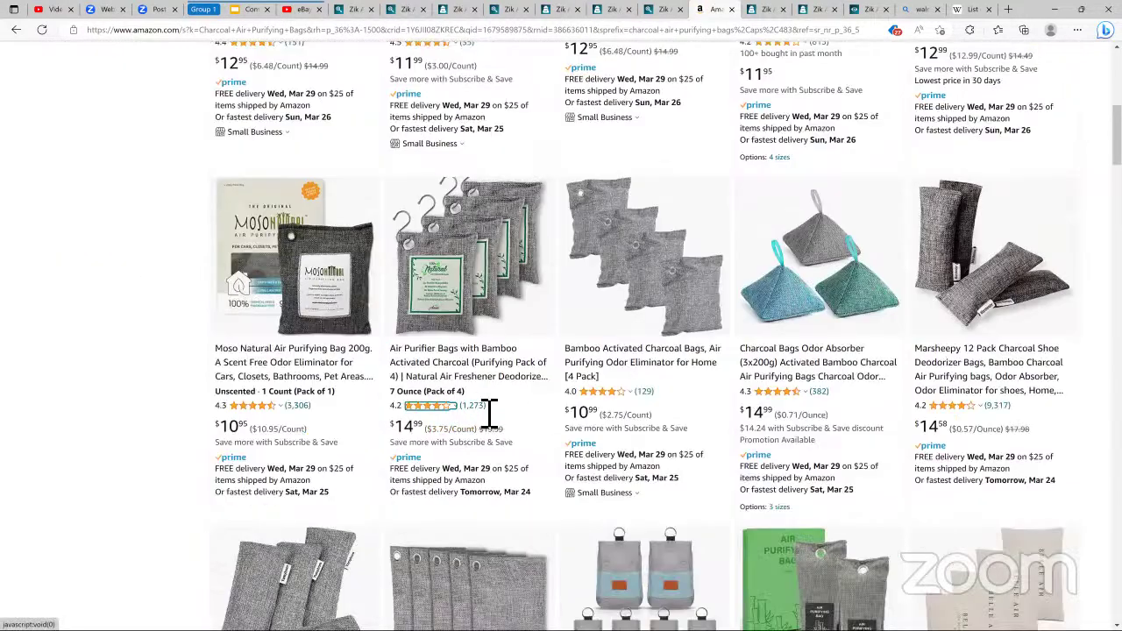
scroll(464, 402, down, 3)
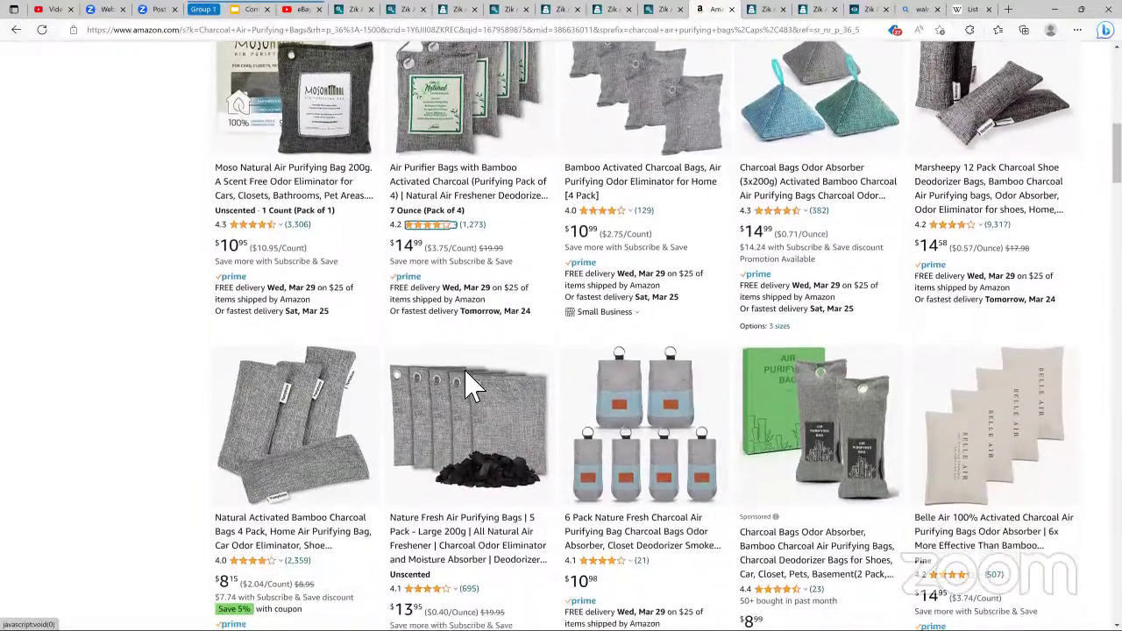
scroll(841, 333, down, 2)
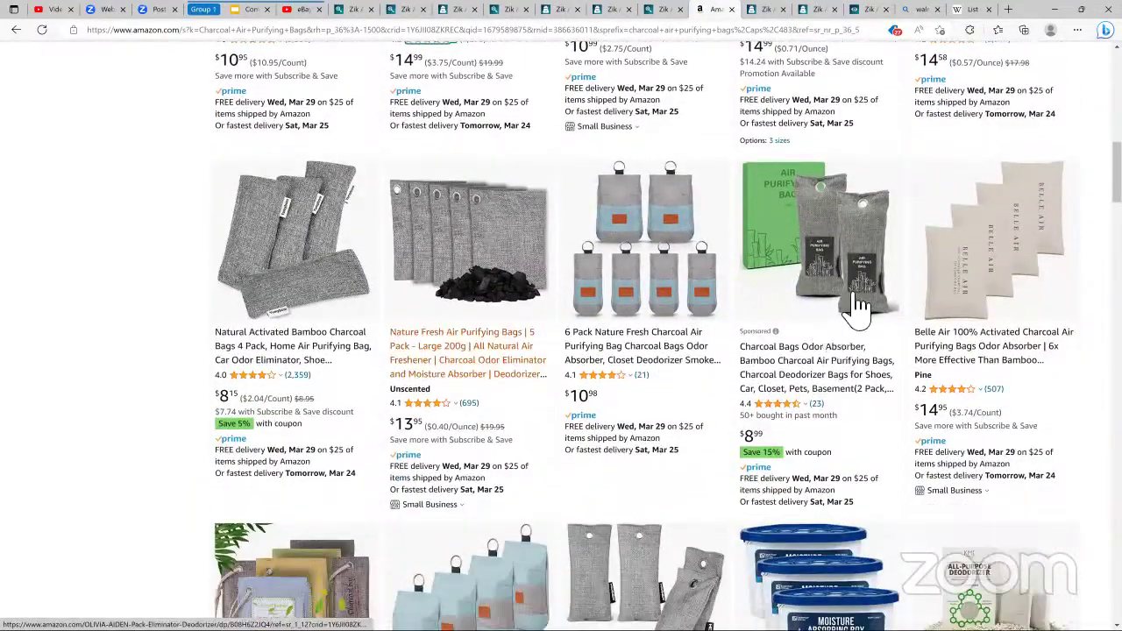
scroll(784, 258, down, 3)
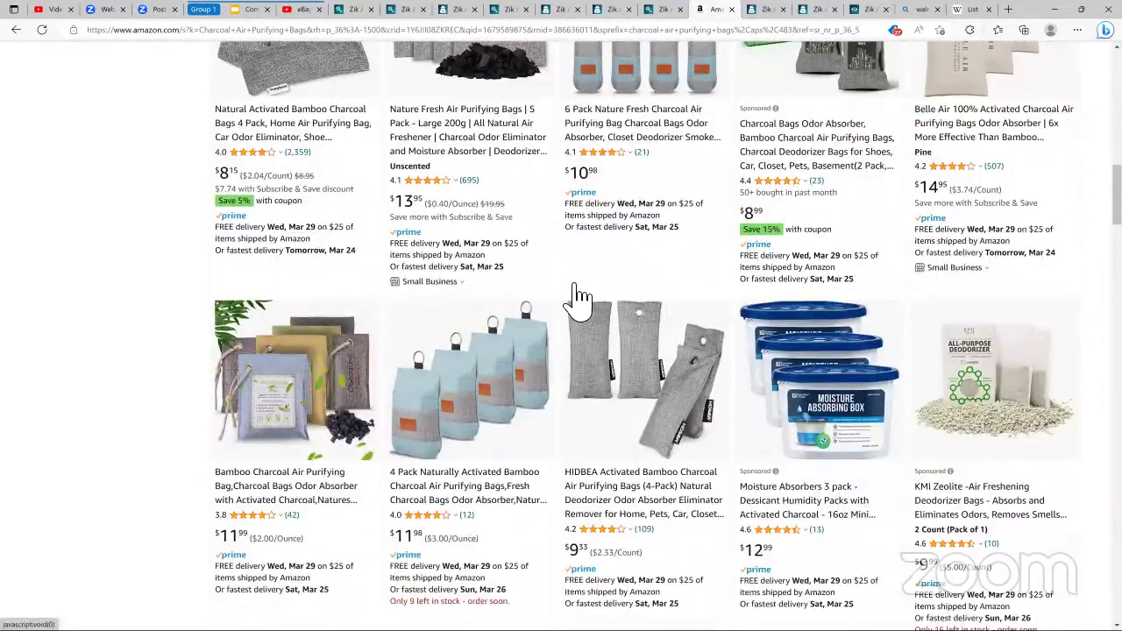
scroll(508, 377, down, 2)
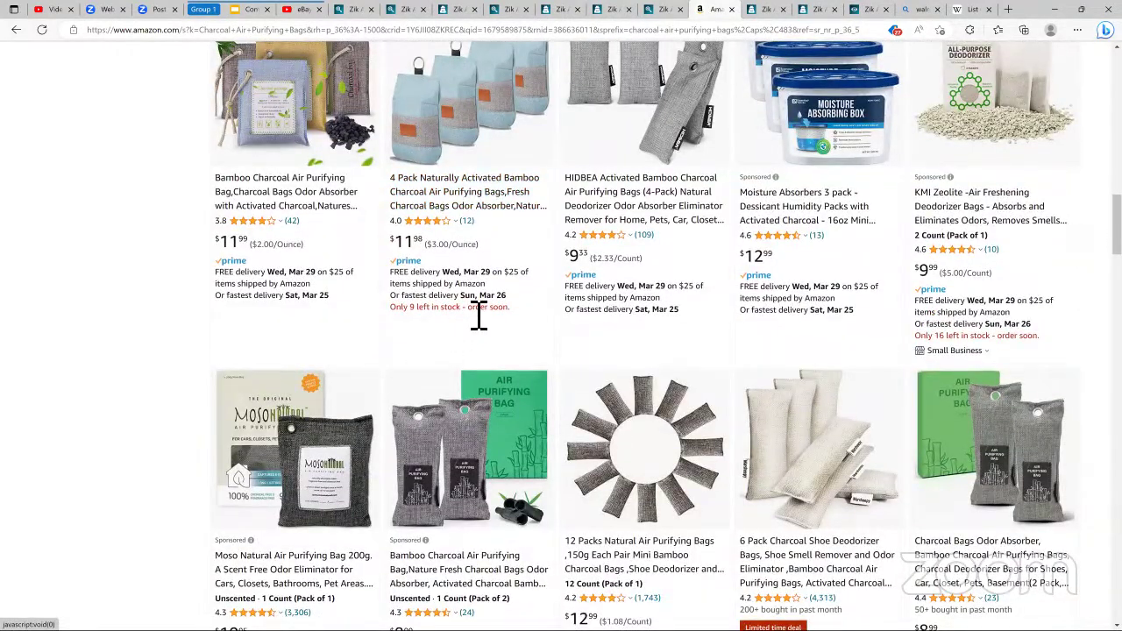
scroll(474, 325, down, 3)
scroll(464, 329, down, 6)
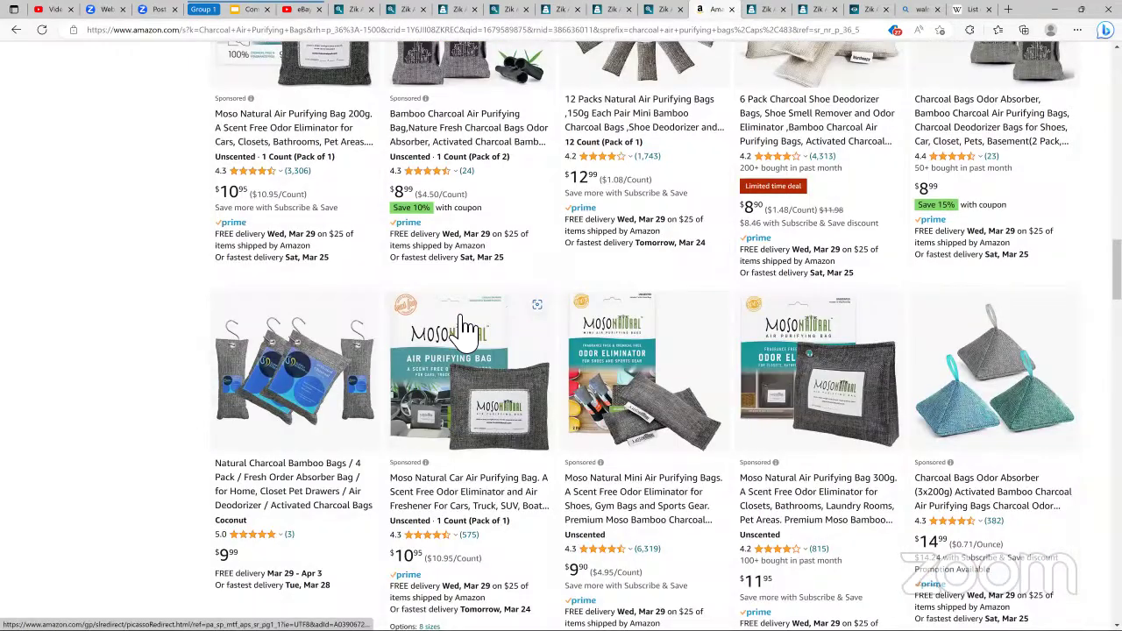
scroll(471, 372, down, 3)
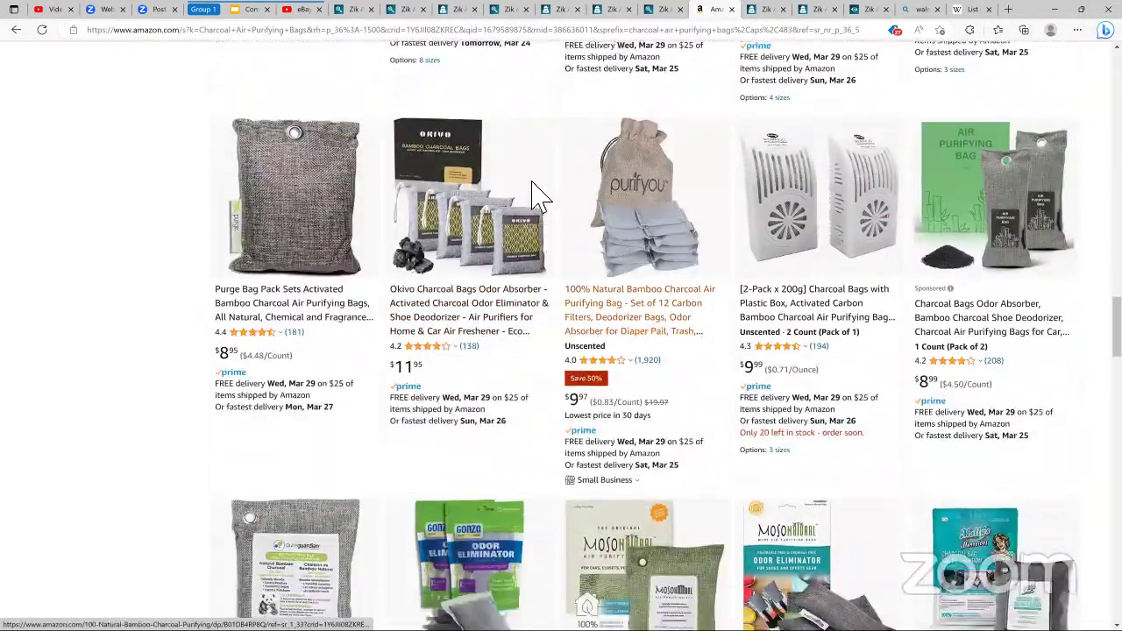
scroll(642, 54, down, 2)
Step: After rechecking the Product Research listings, rerun the Amazon search for "Charcoal Air Purifying Bags" without the price limit and examine the multi-pack offers
click(663, 9)
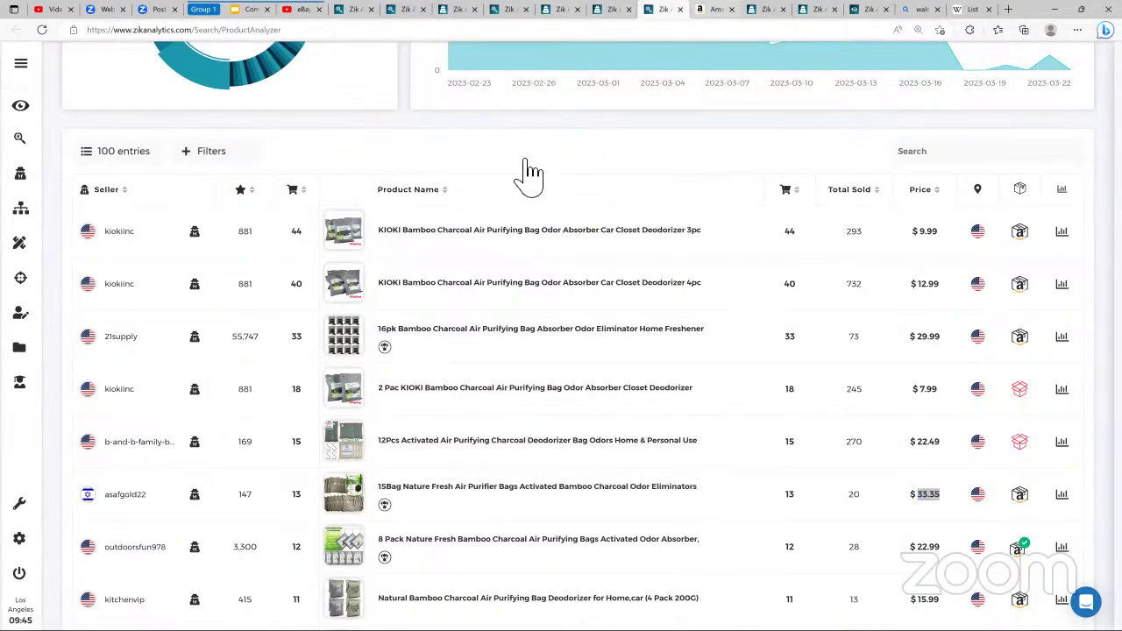
key(ctrl+Tab)
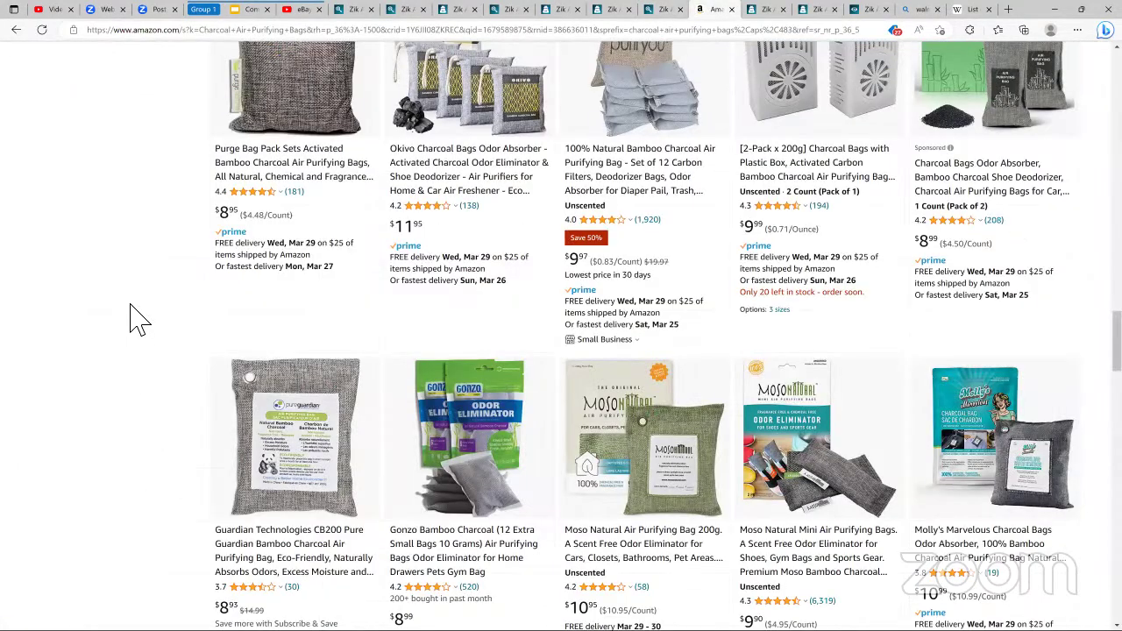
scroll(138, 322, down, 6)
scroll(133, 395, up, 10)
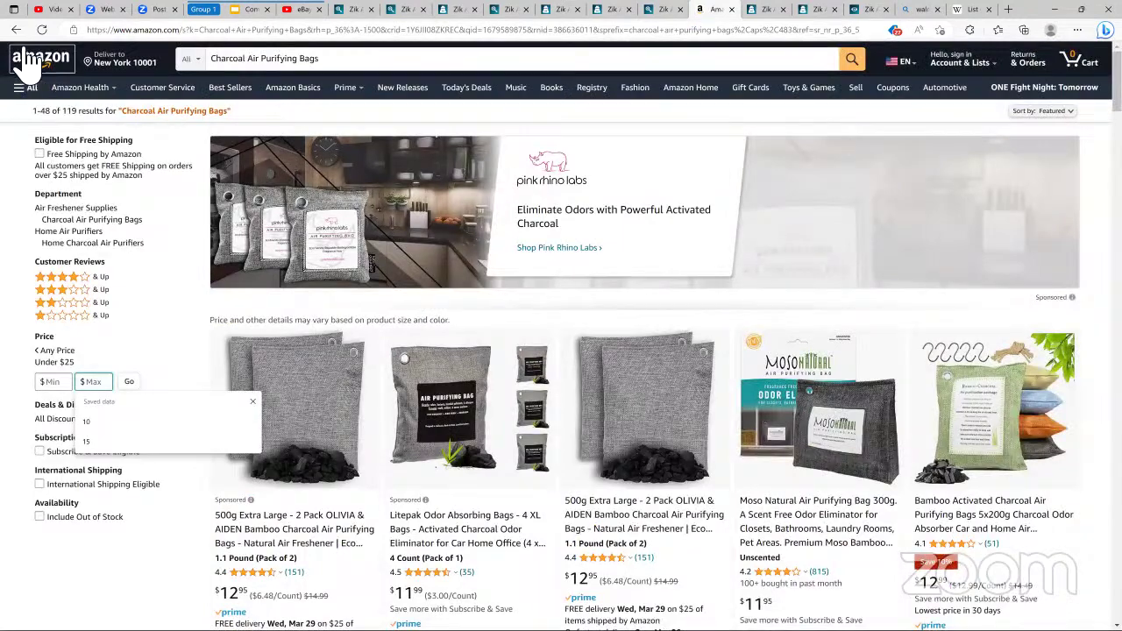
click(848, 63)
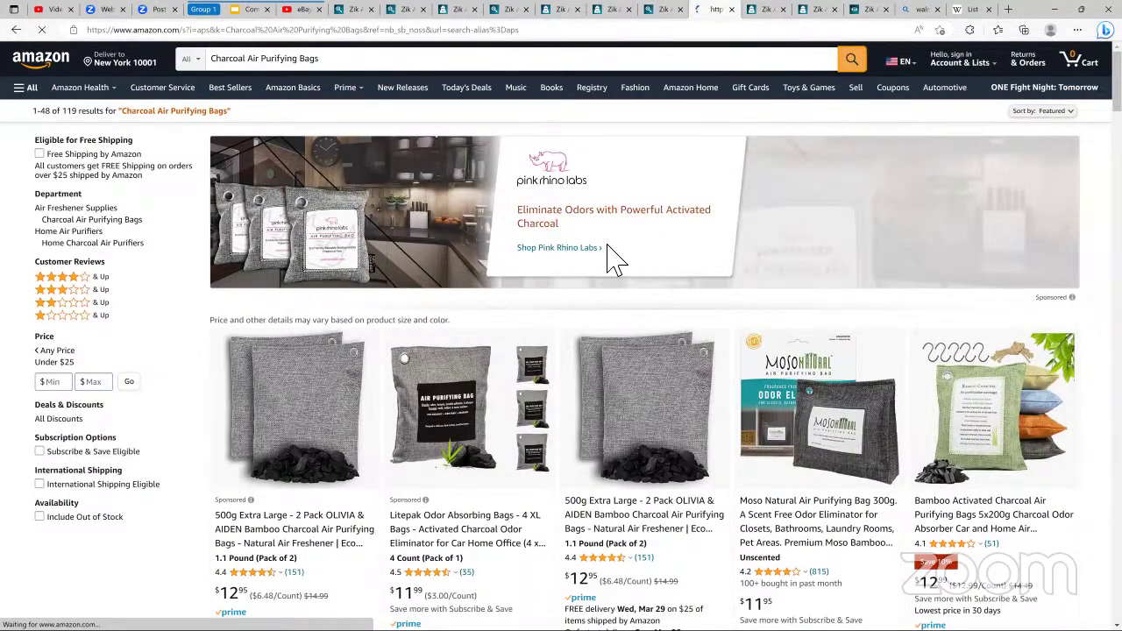
scroll(596, 289, down, 1)
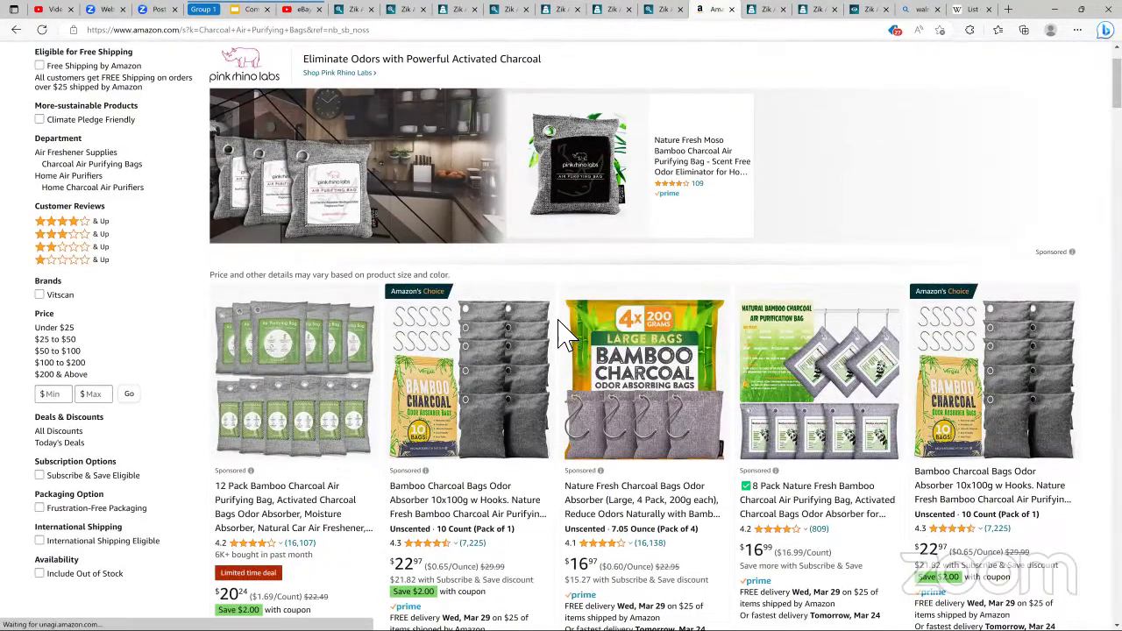
scroll(464, 421, down, 1)
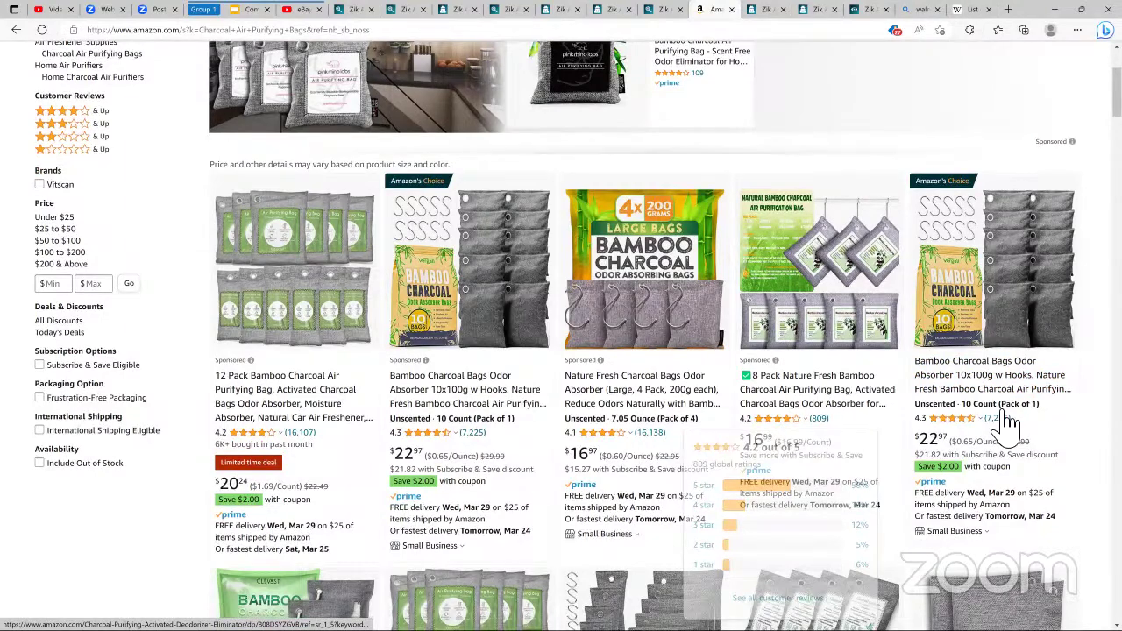
scroll(990, 434, down, 2)
scroll(612, 447, down, 2)
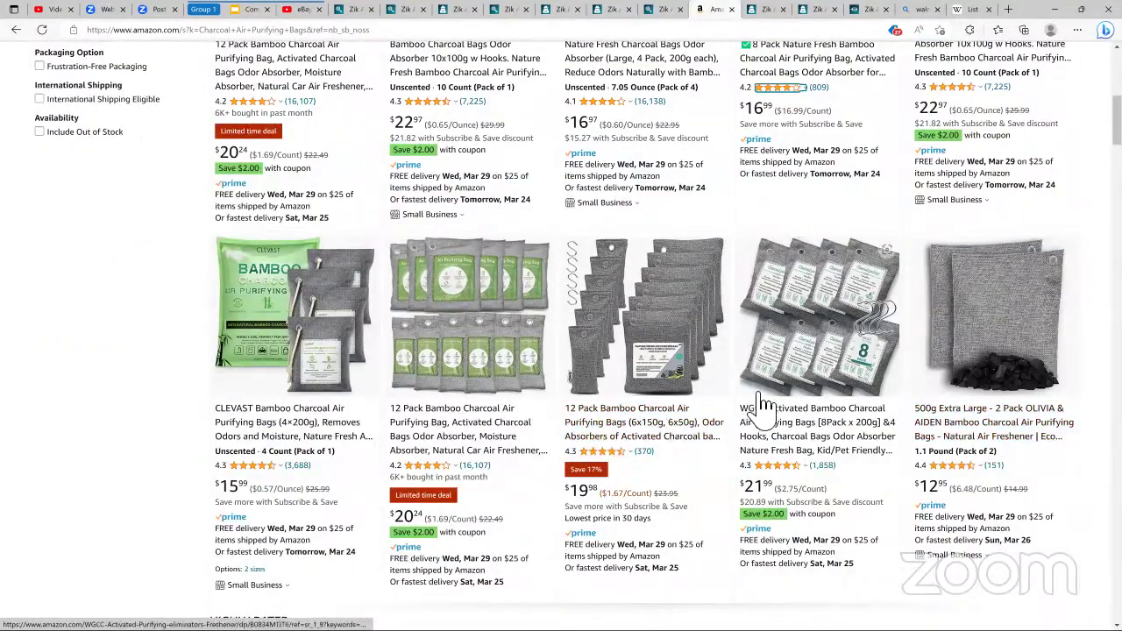
scroll(763, 408, down, 1)
scroll(526, 350, down, 3)
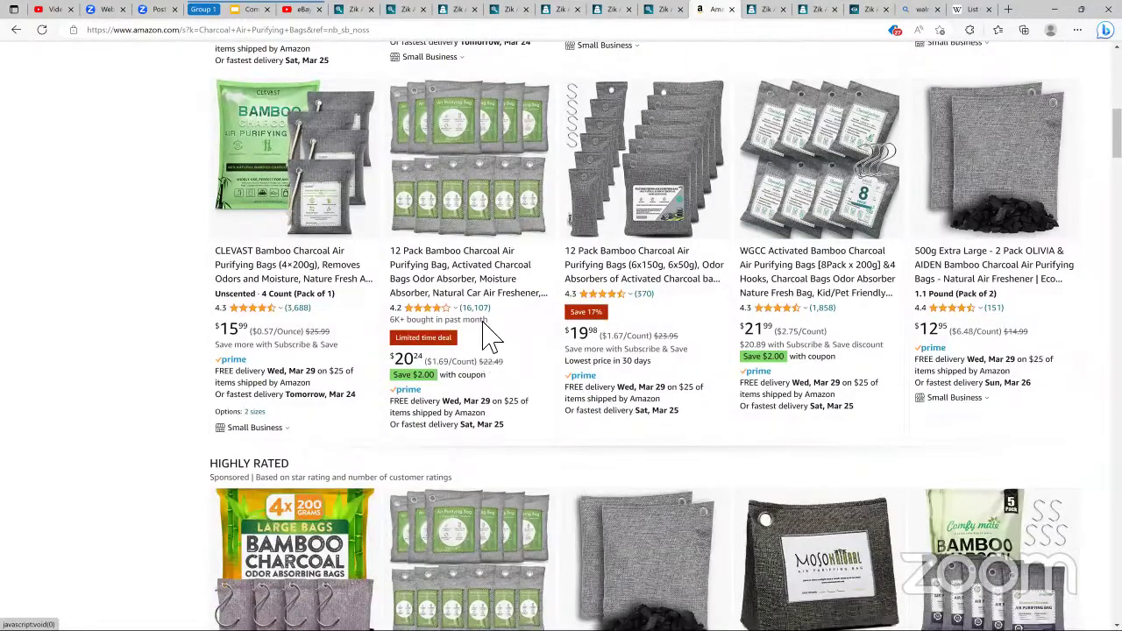
Step: Search Amazon for "Charcoal Air Purifying Bags 15 bags" and view the 15-pack listings
scroll(377, 96, up, 10)
scroll(361, 72, up, 1)
click(360, 68)
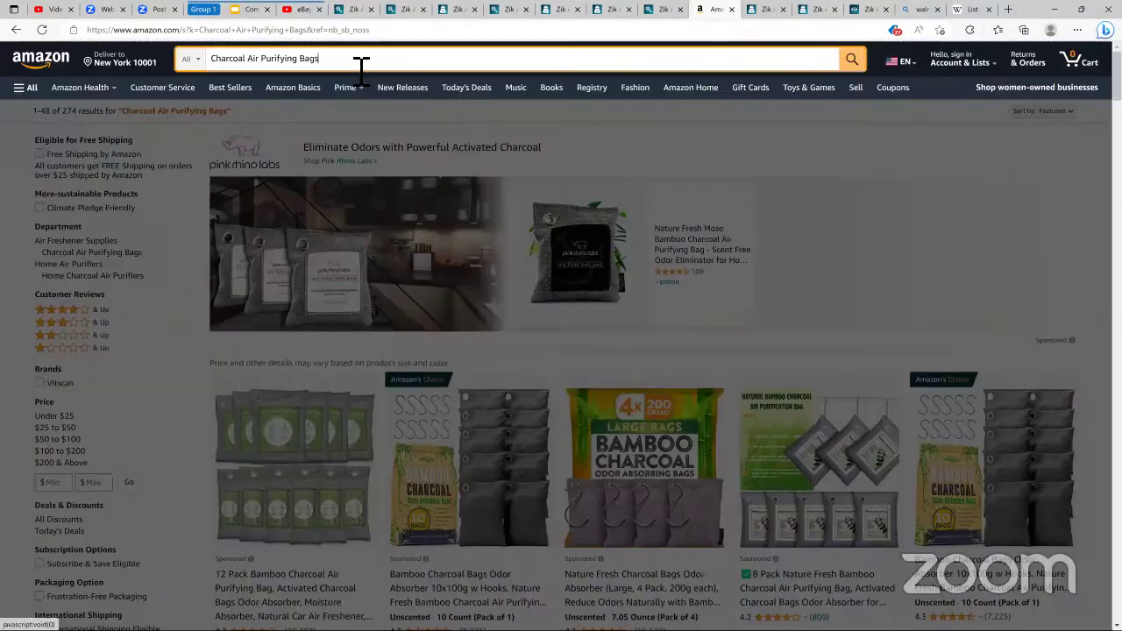
text(15 bags)
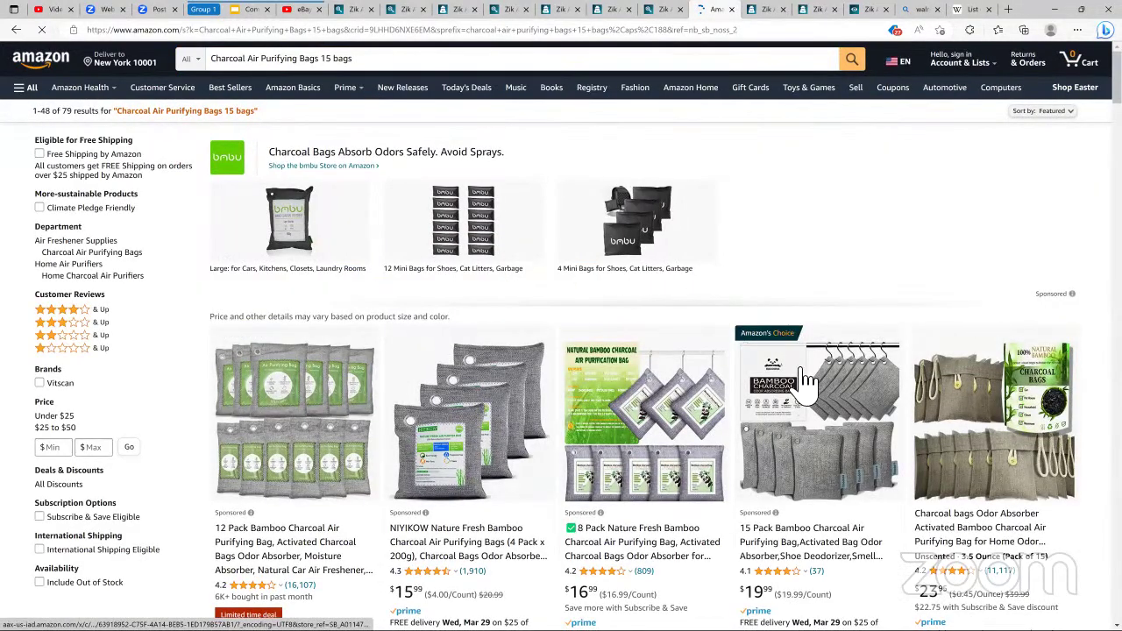
scroll(802, 386, down, 2)
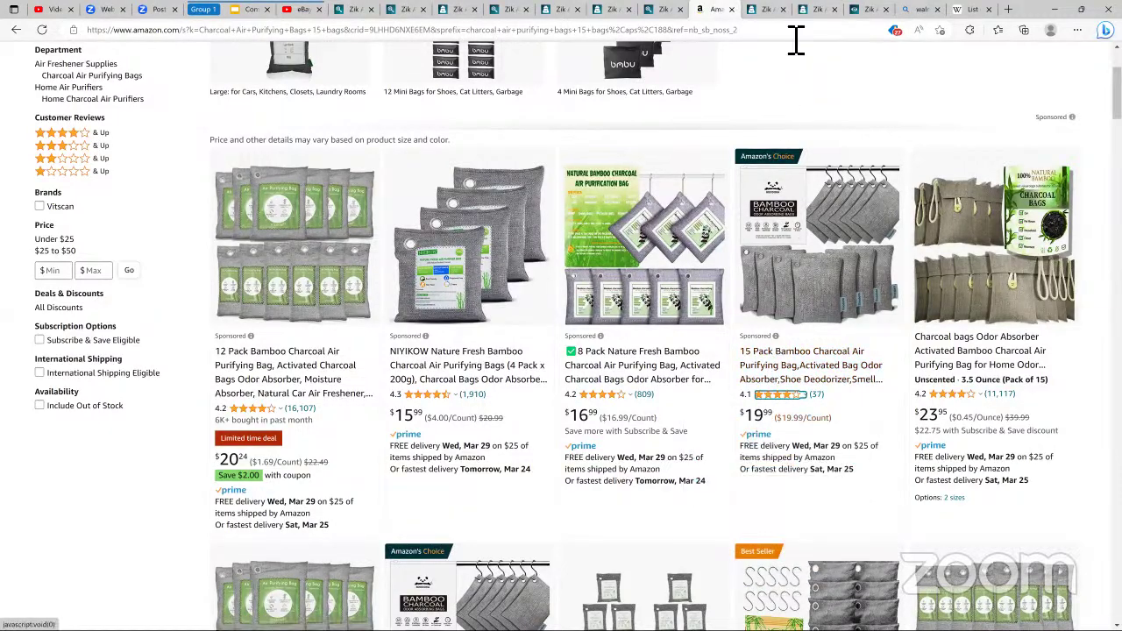
Step: Compare the 15-bag Nature Fresh listing in Product Research with the 15-pack offers on Amazon, highlighting its title
click(662, 9)
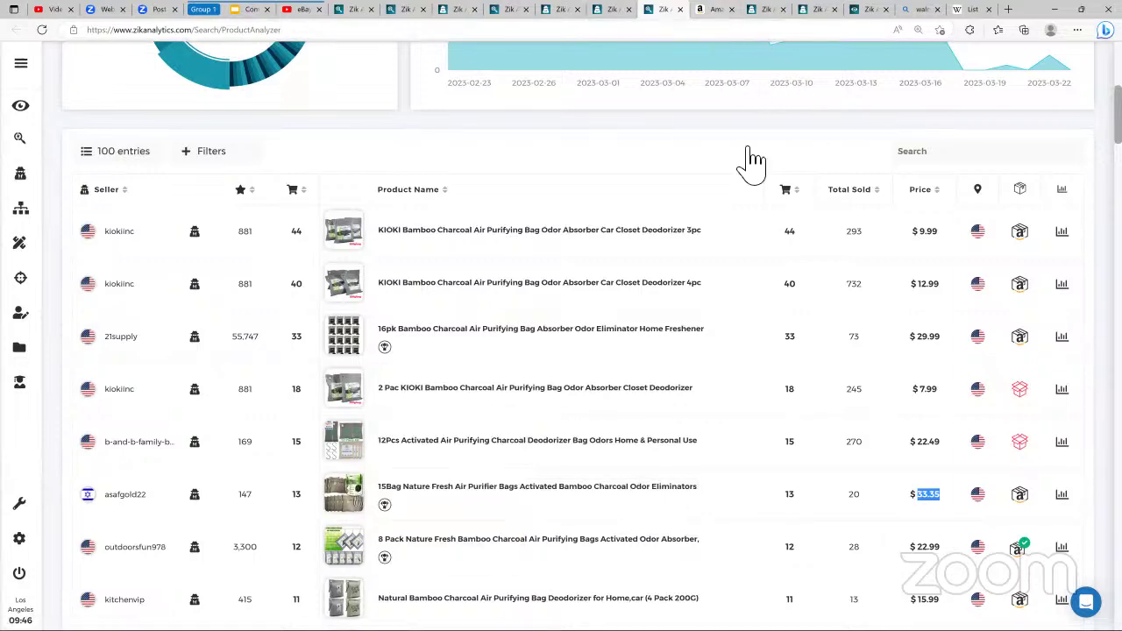
click(714, 9)
click(666, 11)
drag(707, 494, 363, 491)
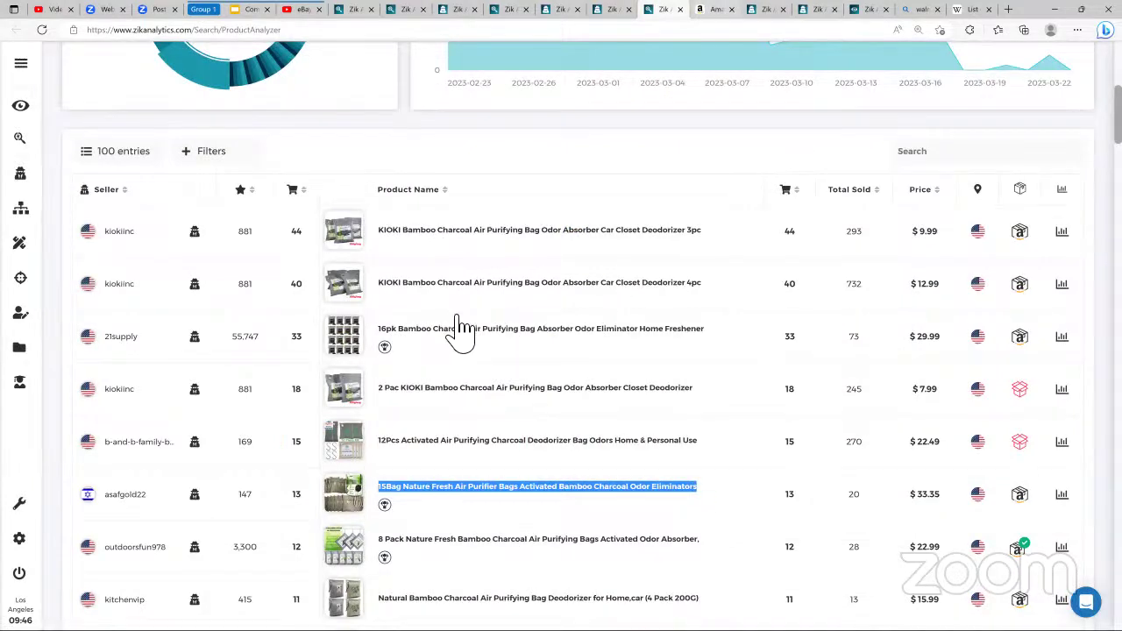
key(ctrl+Tab)
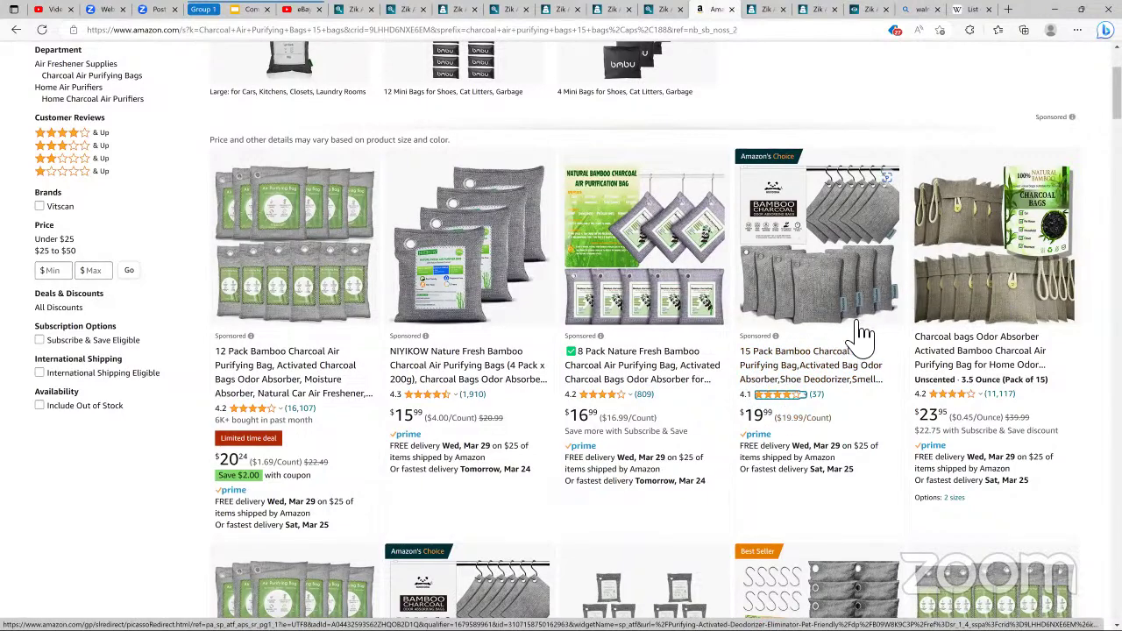
Step: Return to Product Research and review the keyword's sale earnings, sell-through rate and successful listings
click(653, 10)
scroll(526, 246, up, 5)
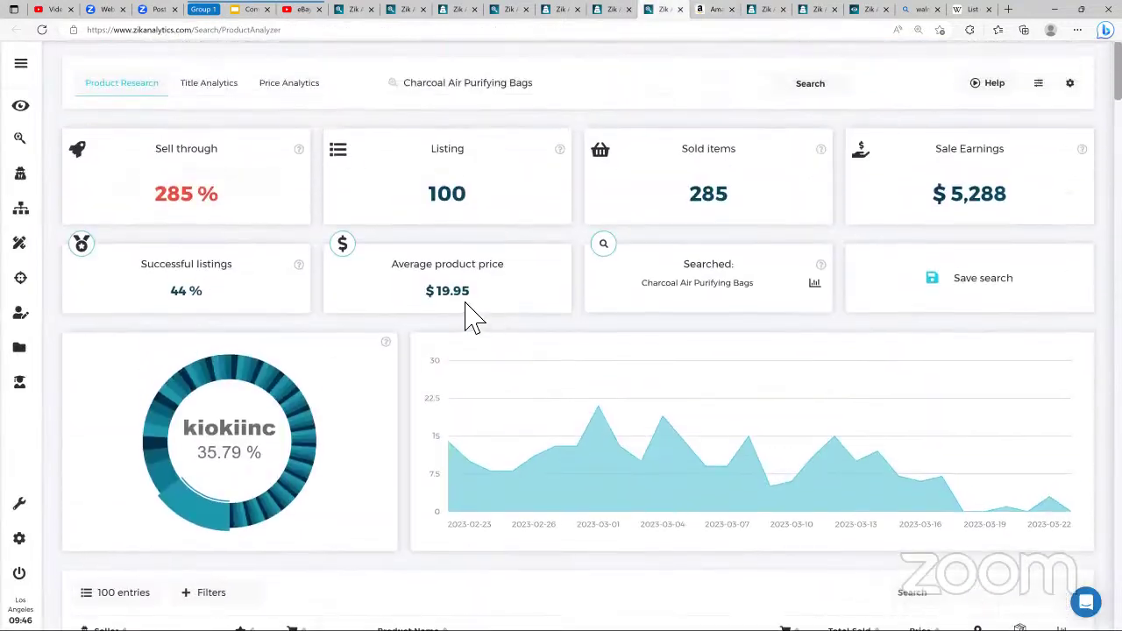
triple_click(919, 204)
triple_click(168, 195)
triple_click(154, 300)
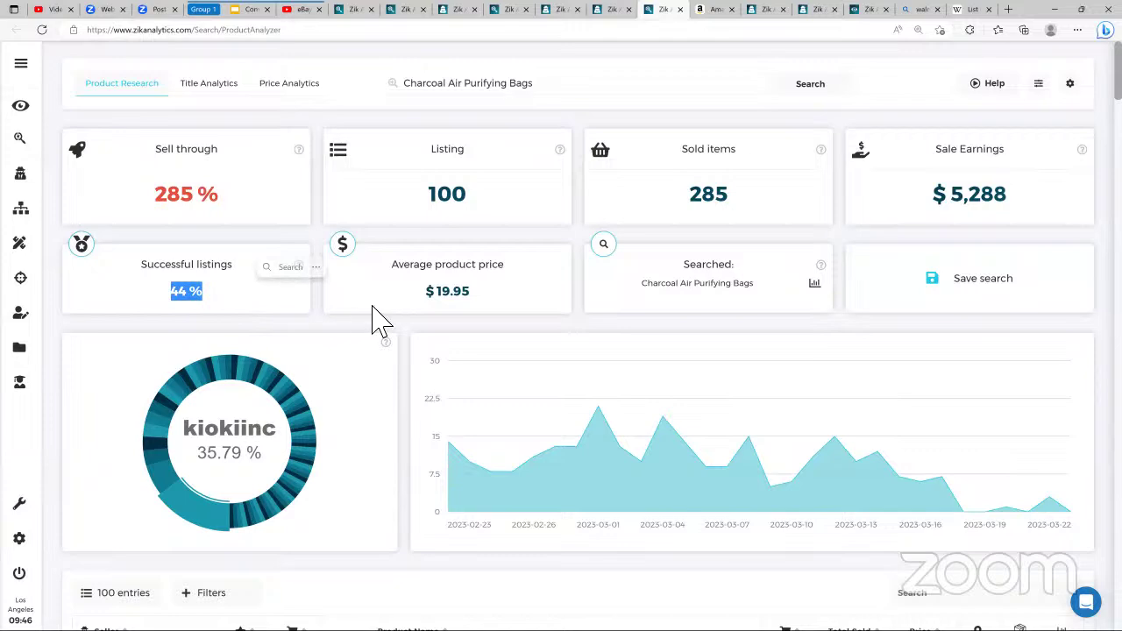
Step: Switch to the competitor page listing the 8-pack charcoal bags first and examine the clear backpack's picture and 30-day sales
click(562, 11)
click(601, 11)
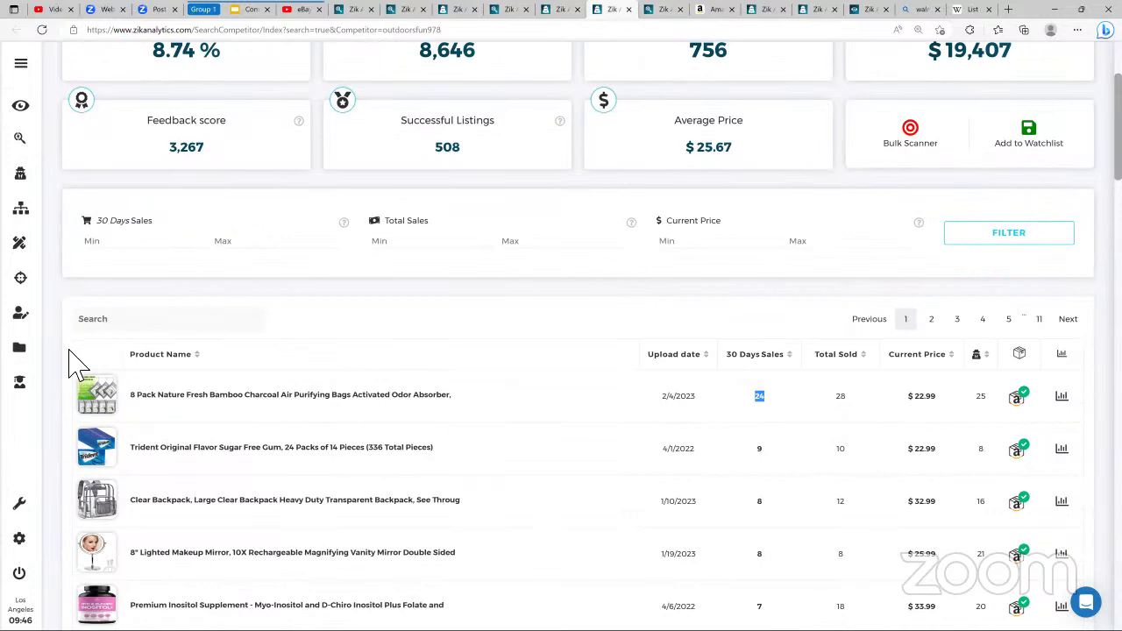
scroll(83, 359, down, 1)
mouse_move(95, 404)
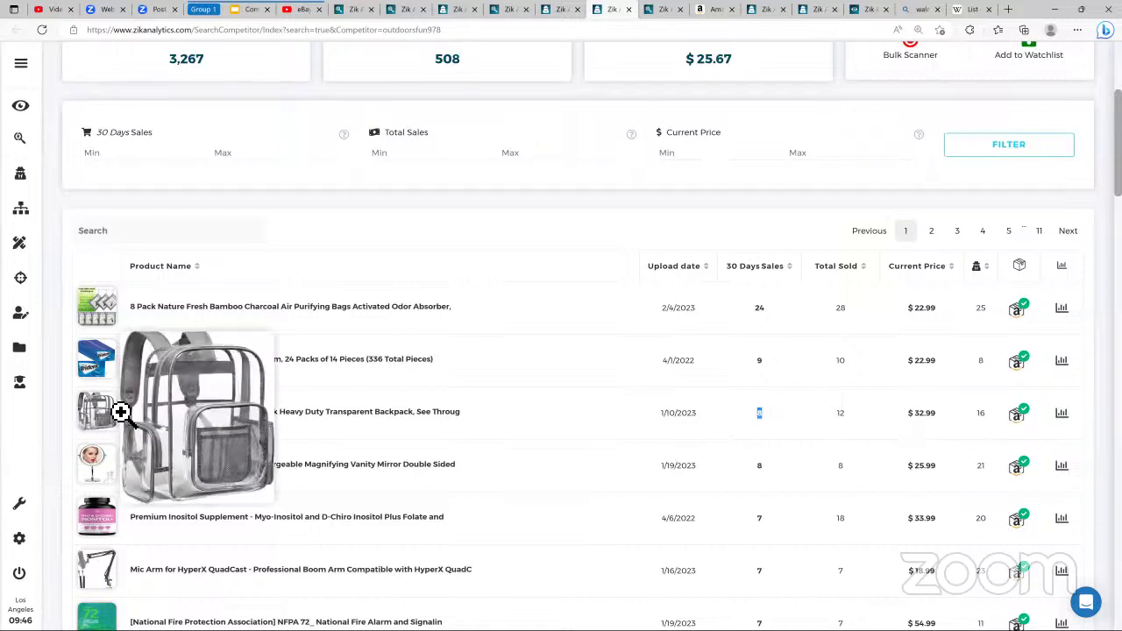
click(622, 386)
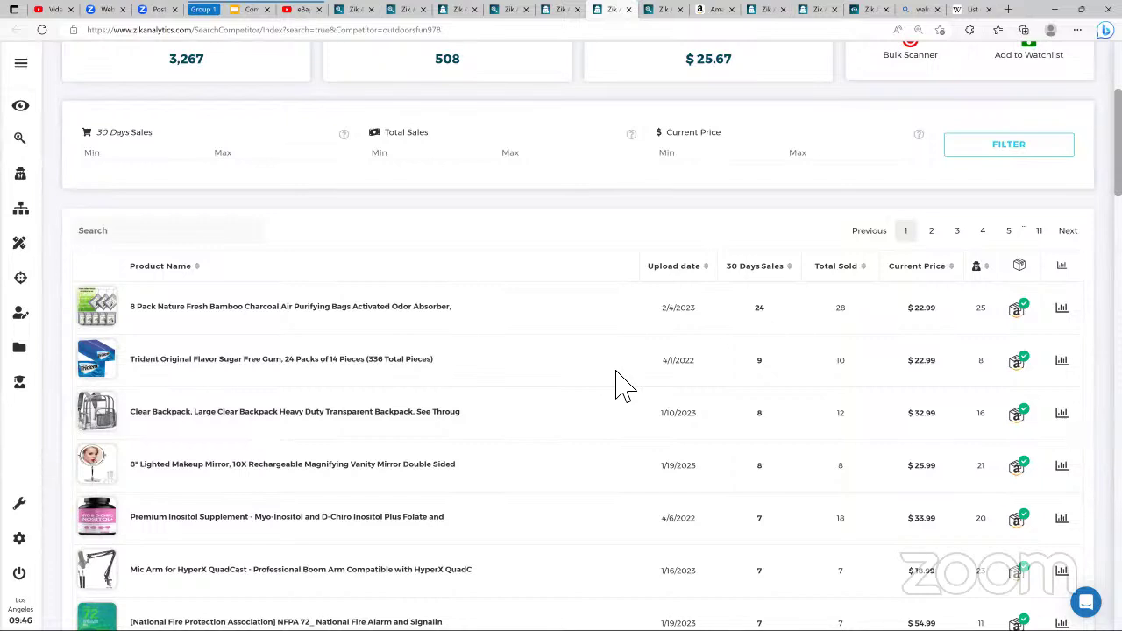
Step: Switch to the Google Slides presentation and start the slideshow from the "How to Find Winning Niches" slide
click(249, 10)
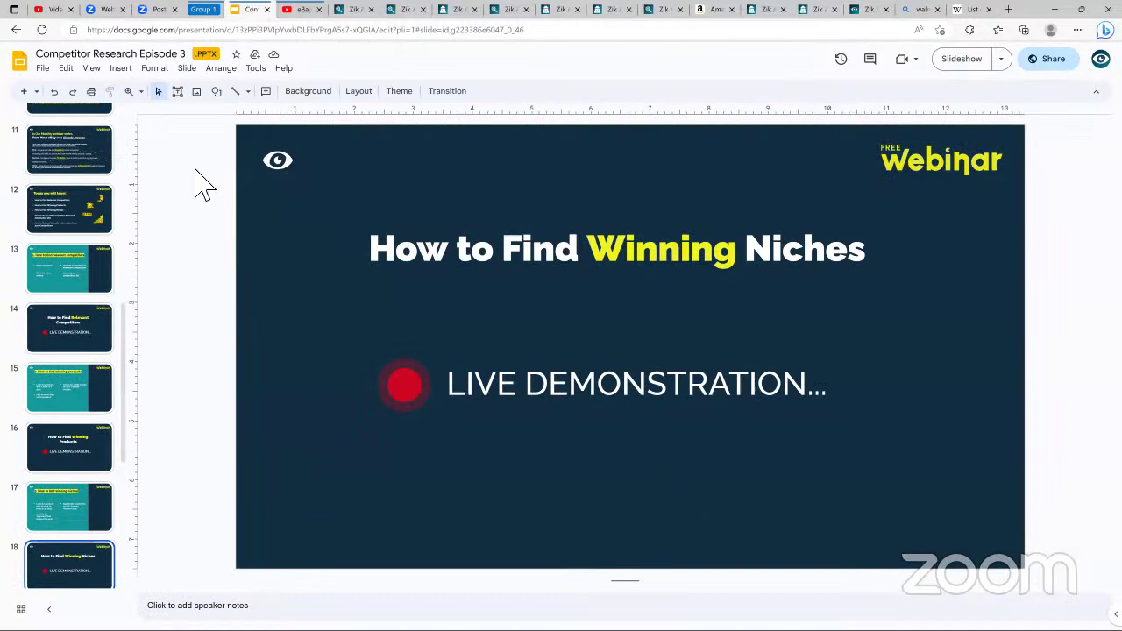
click(961, 59)
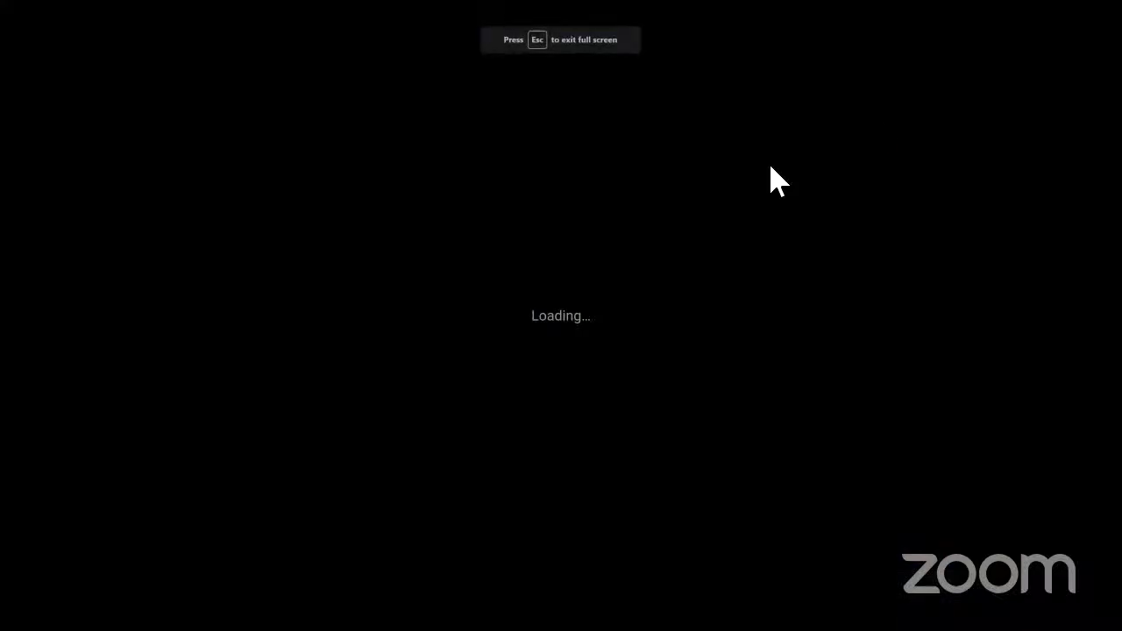
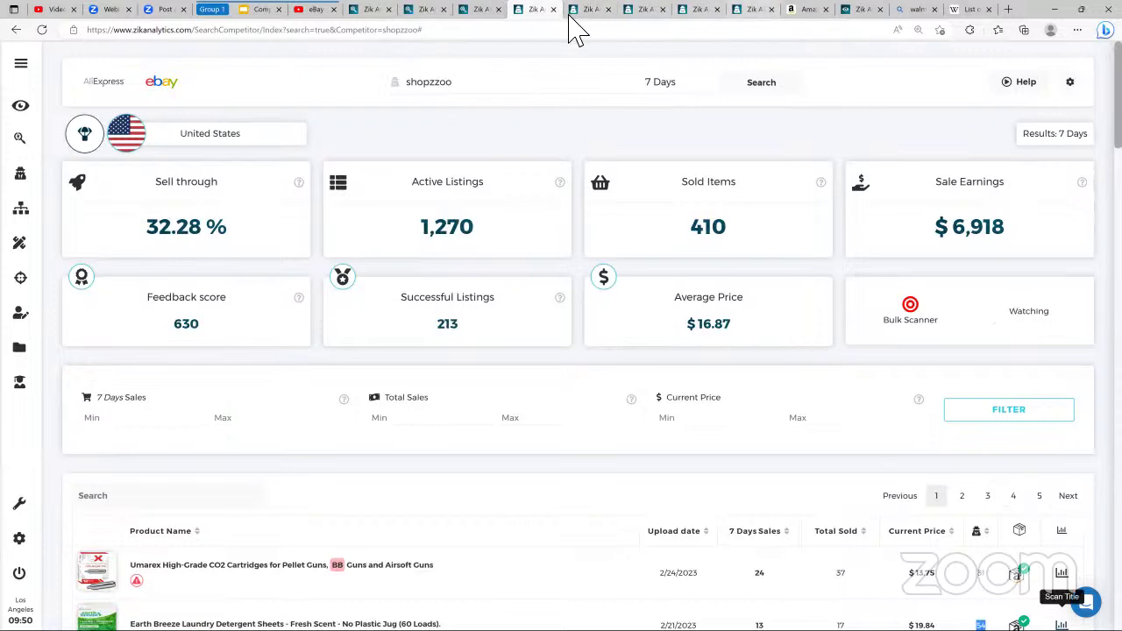
Step: Review the supplier availability of shopzzoo's best-selling products and send this competitor to the Bulk Scanner
scroll(912, 228, down, 5)
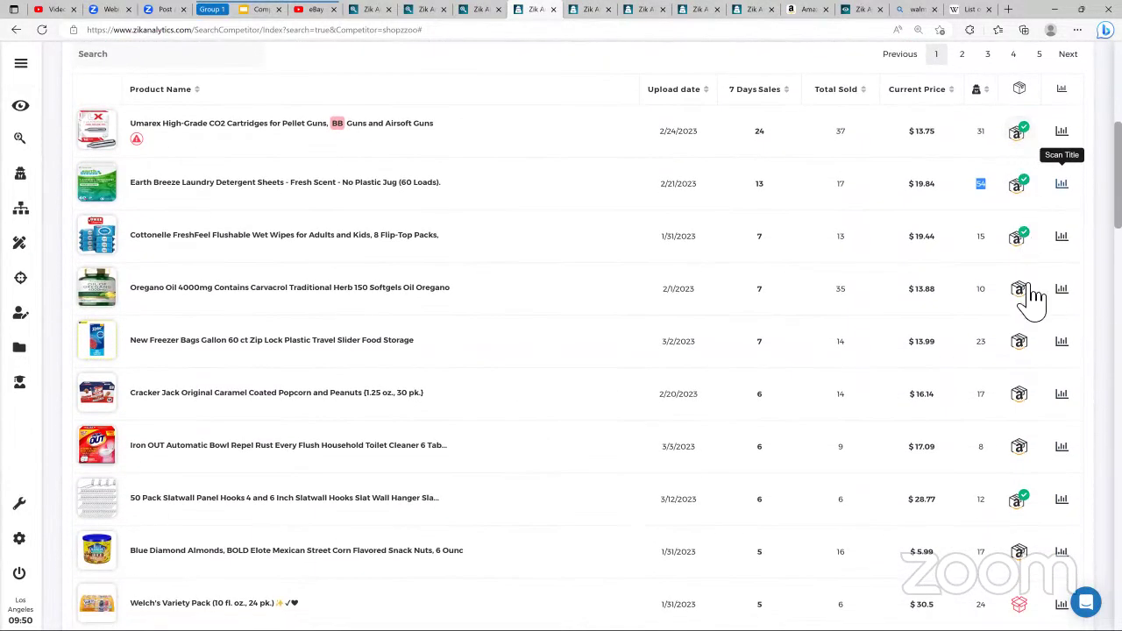
scroll(1022, 313, down, 10)
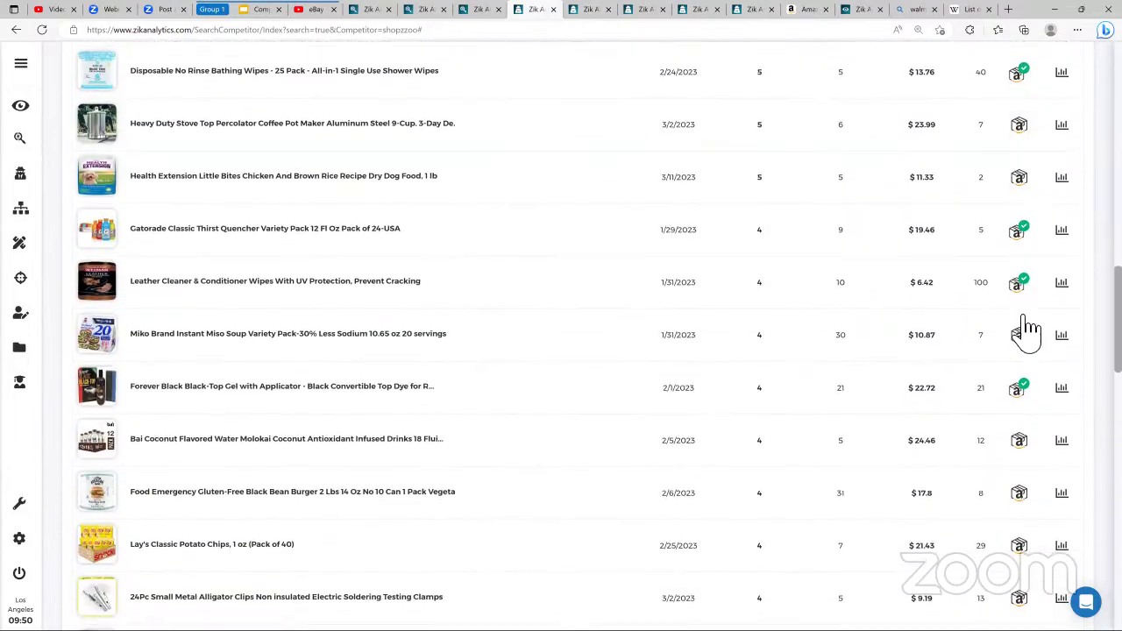
scroll(1027, 331, down, 10)
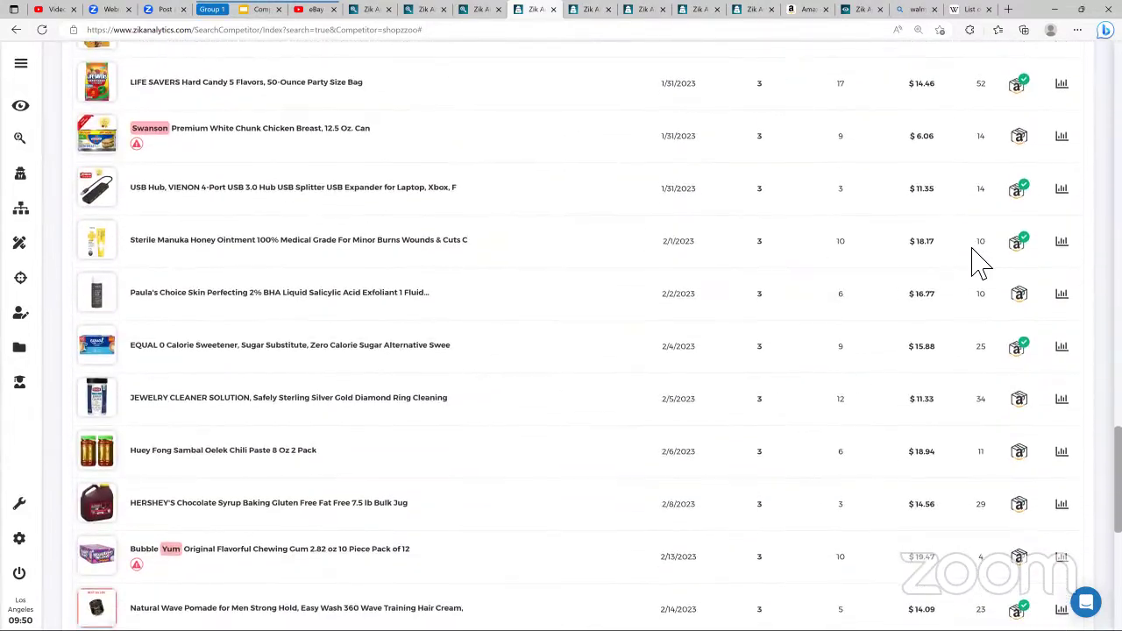
scroll(973, 259, up, 20)
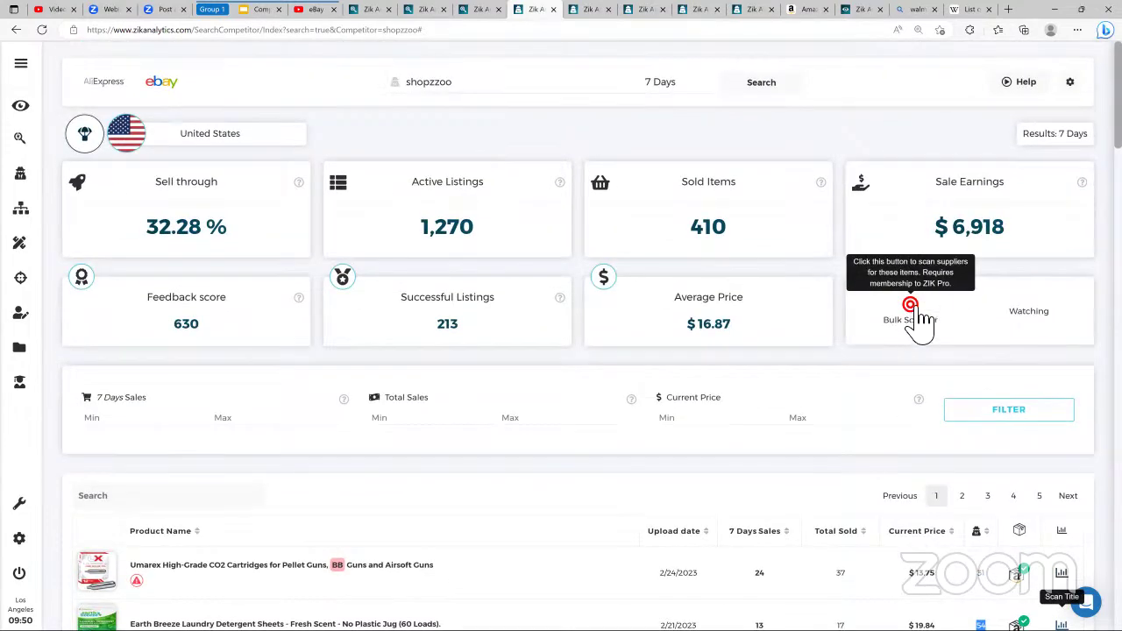
click(916, 326)
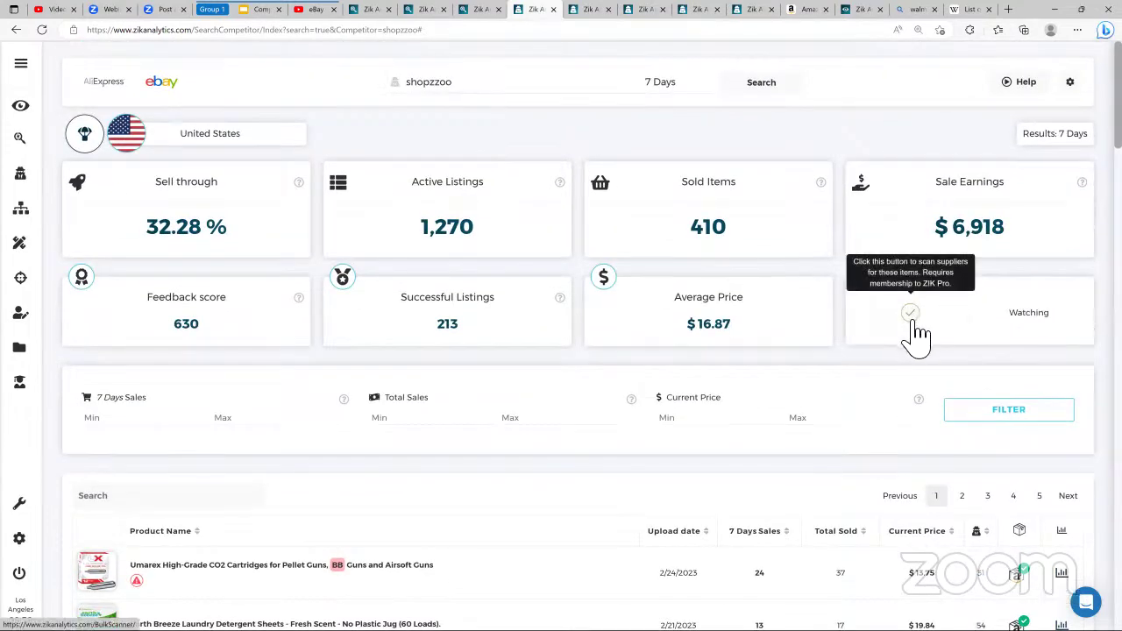
Step: Switch to the competitor page listing BugMD pest control first, check its products' supplier matches and run the Bulk Scanner on it
click(580, 13)
scroll(1063, 346, down, 6)
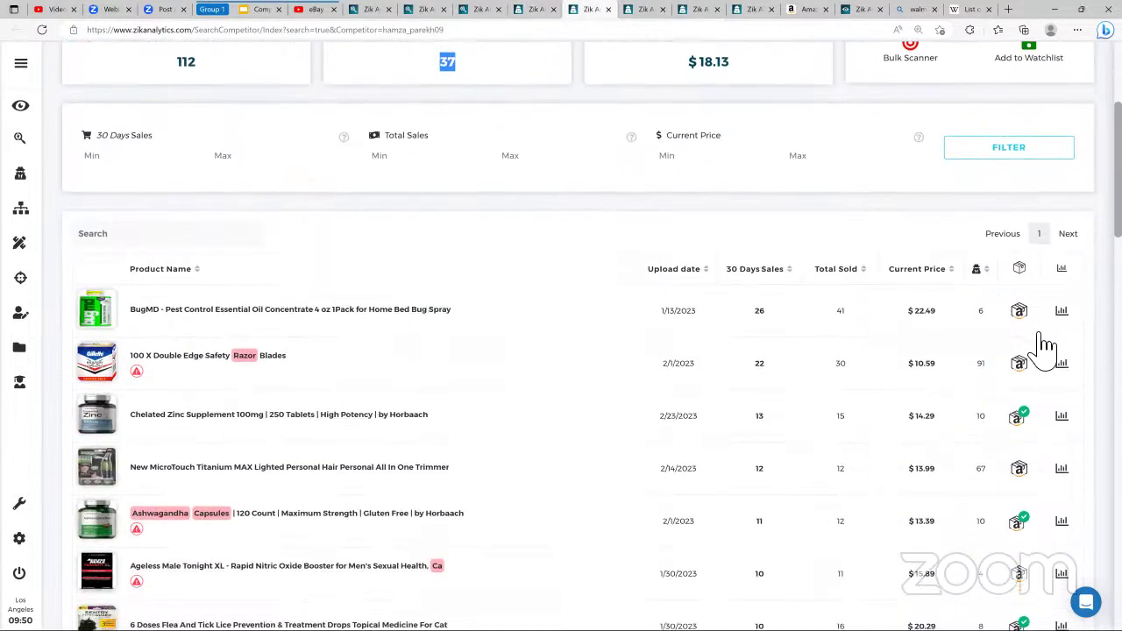
scroll(501, 233, up, 4)
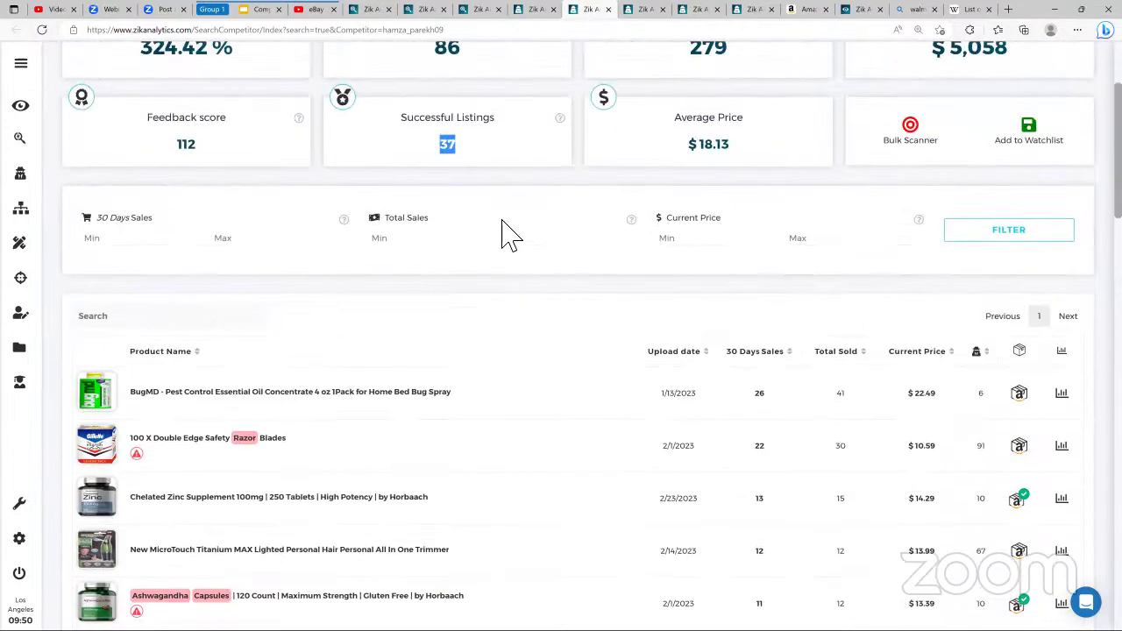
scroll(1019, 321, down, 6)
scroll(1022, 263, down, 8)
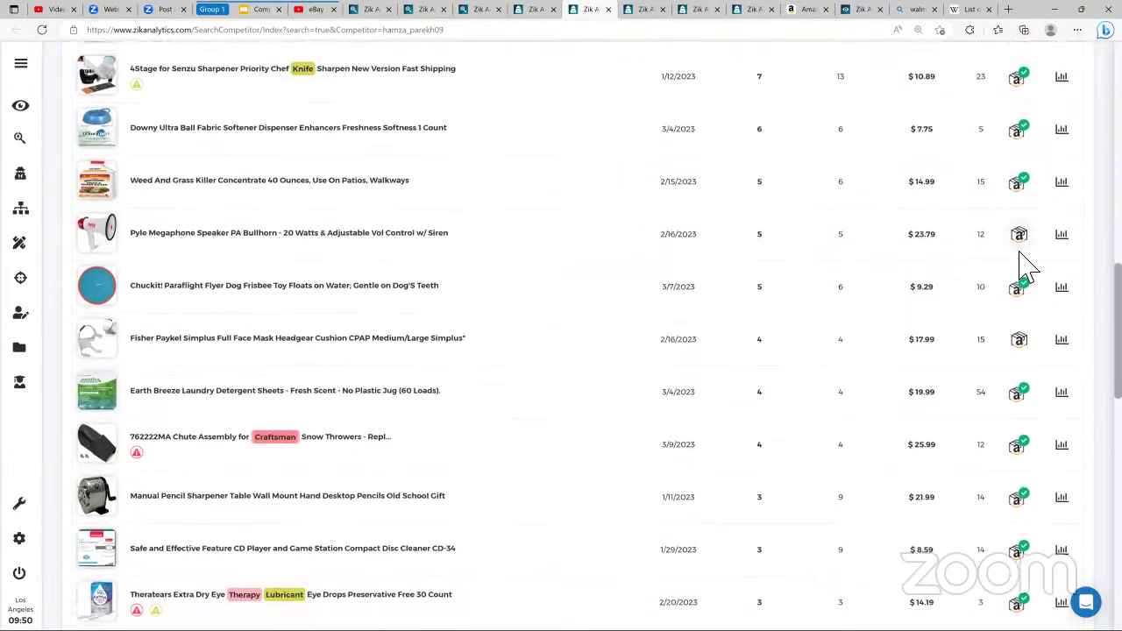
scroll(1022, 271, up, 7)
scroll(1022, 270, up, 12)
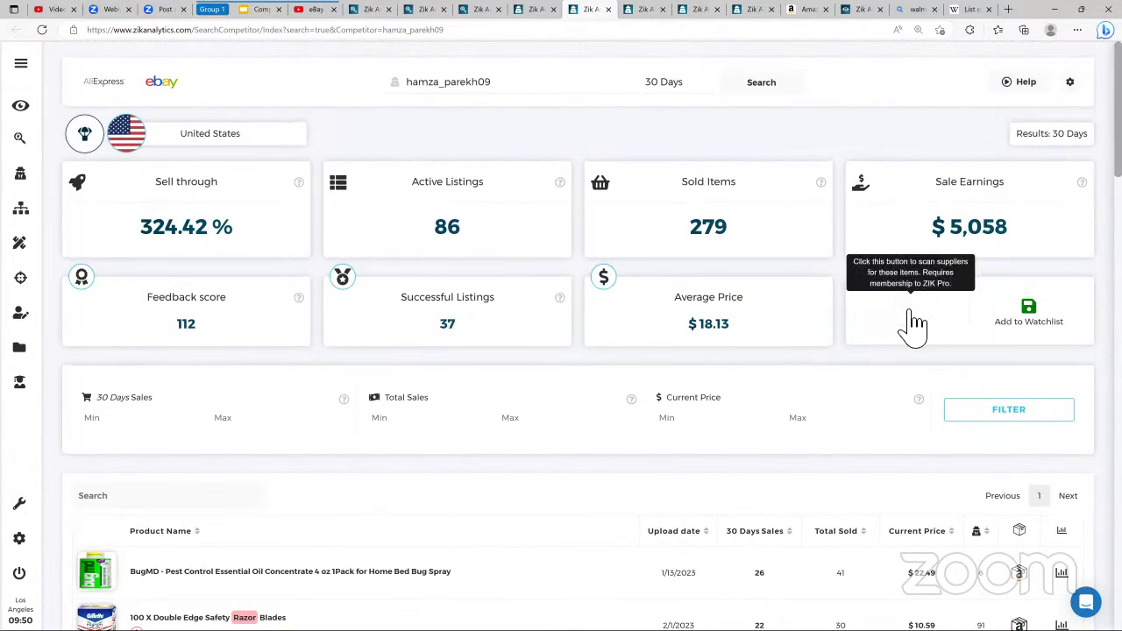
Step: Switch to the outdoorsfun978 competitor page, check its products' Amazon matches and submit the seller to the Bulk Scanner
click(639, 11)
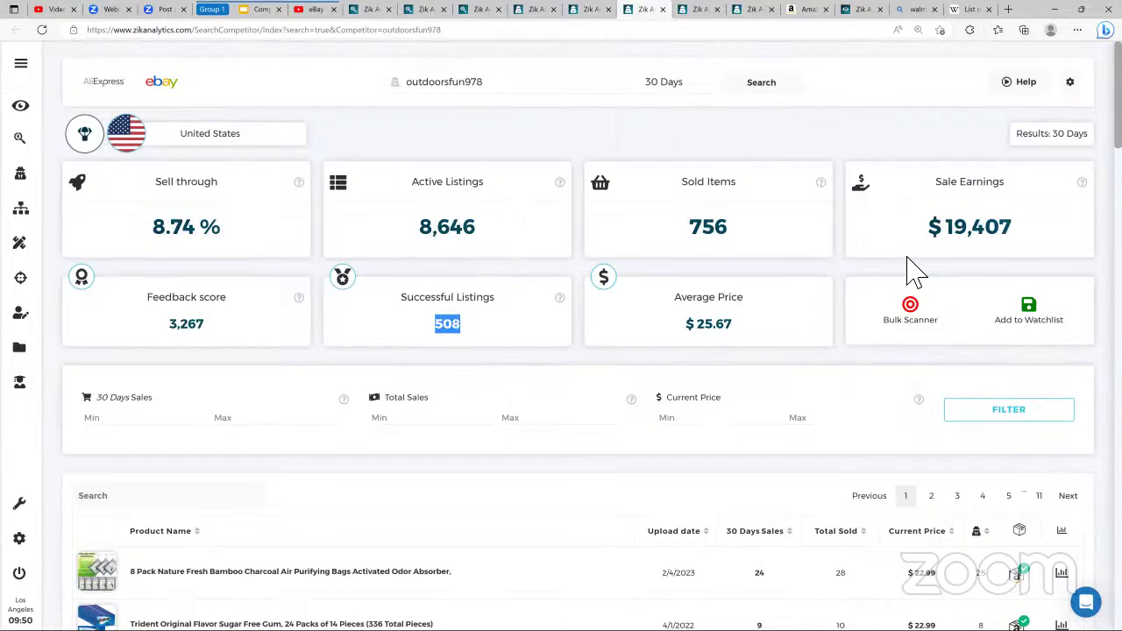
scroll(877, 270, down, 2)
scroll(871, 269, up, 2)
scroll(754, 307, down, 1)
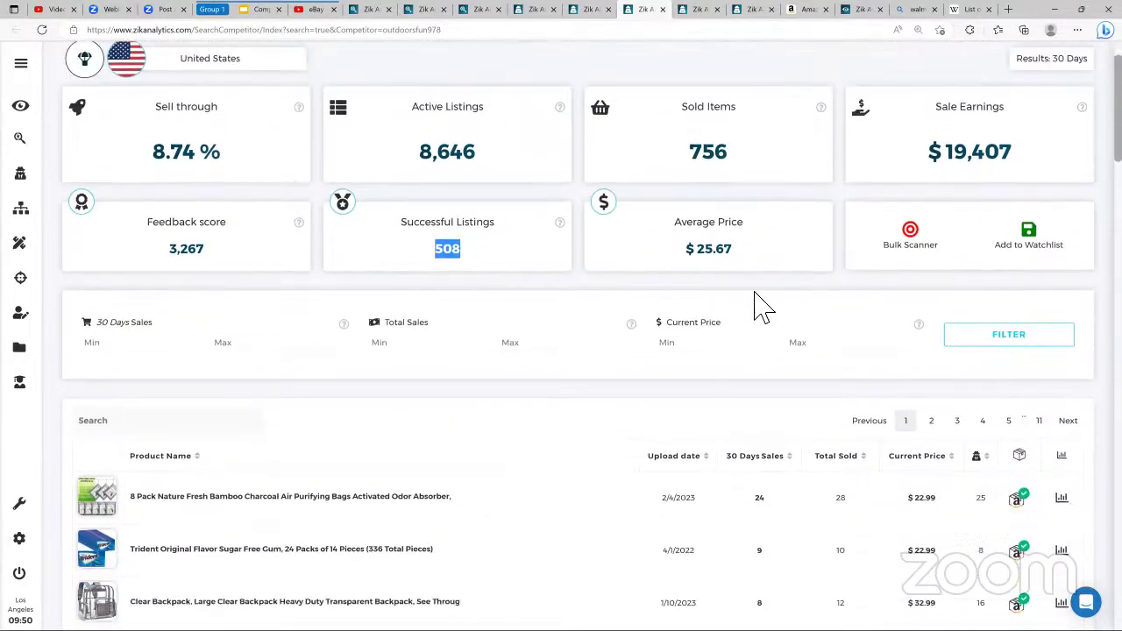
scroll(763, 307, down, 5)
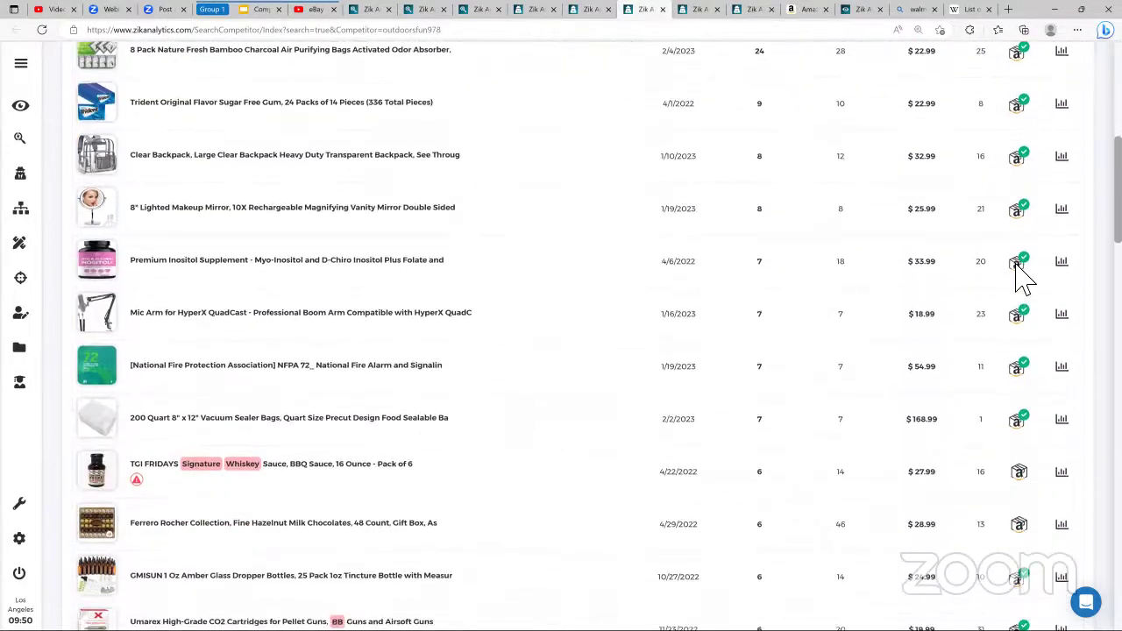
scroll(1024, 279, down, 13)
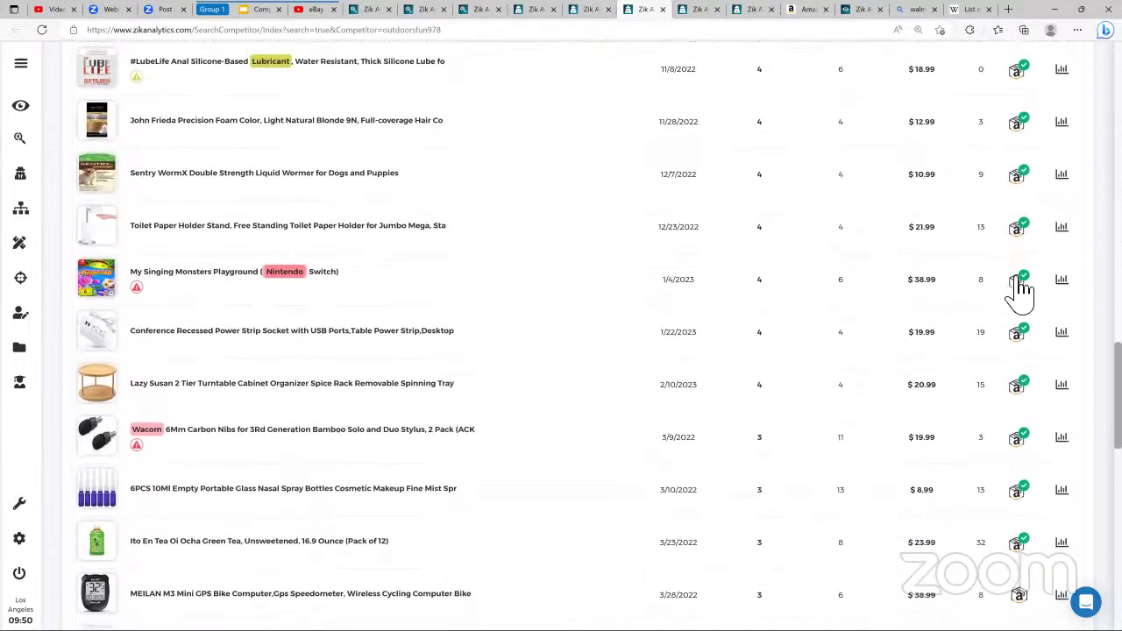
scroll(1017, 288, up, 19)
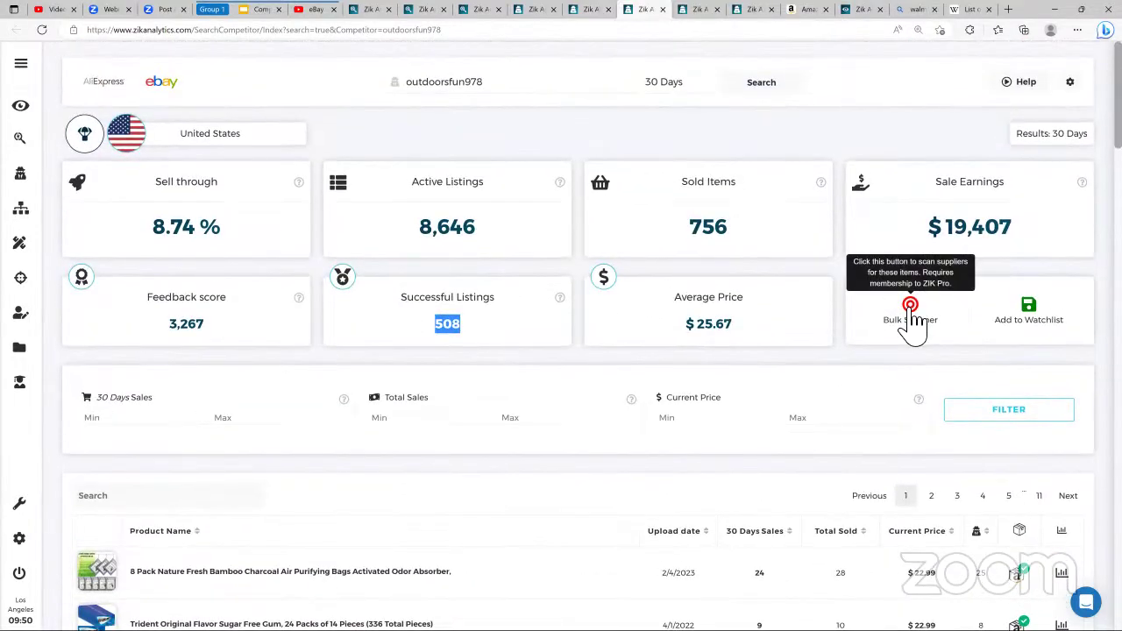
click(910, 323)
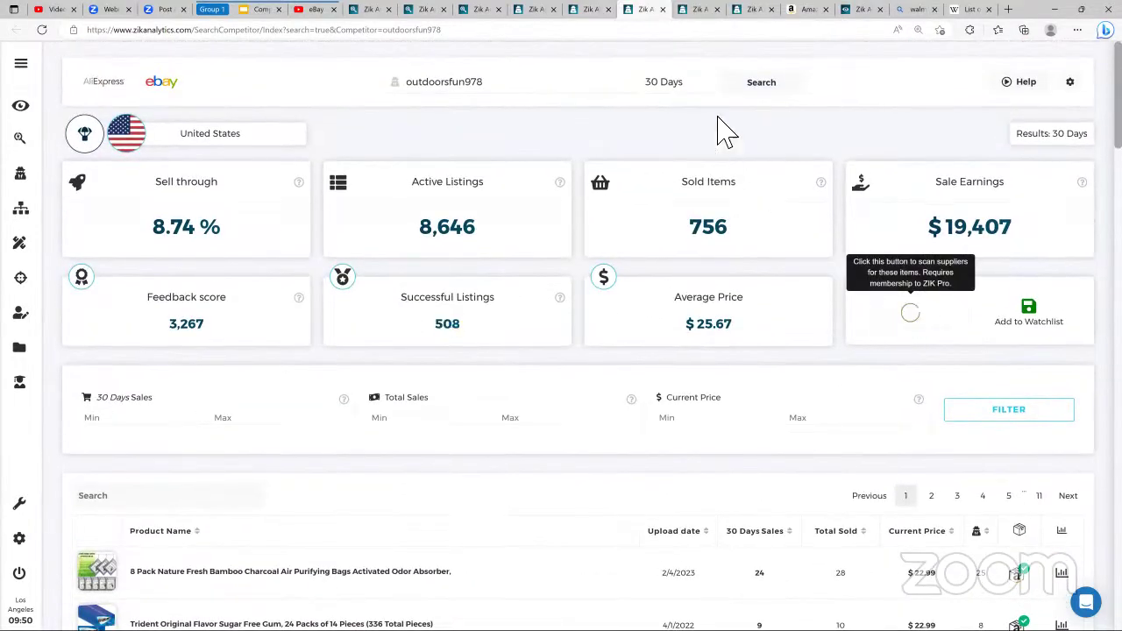
Step: Switch to the competitor page listing the Scotch tape dispenser first, inspect its supplier matches and bulk scan the seller
click(698, 11)
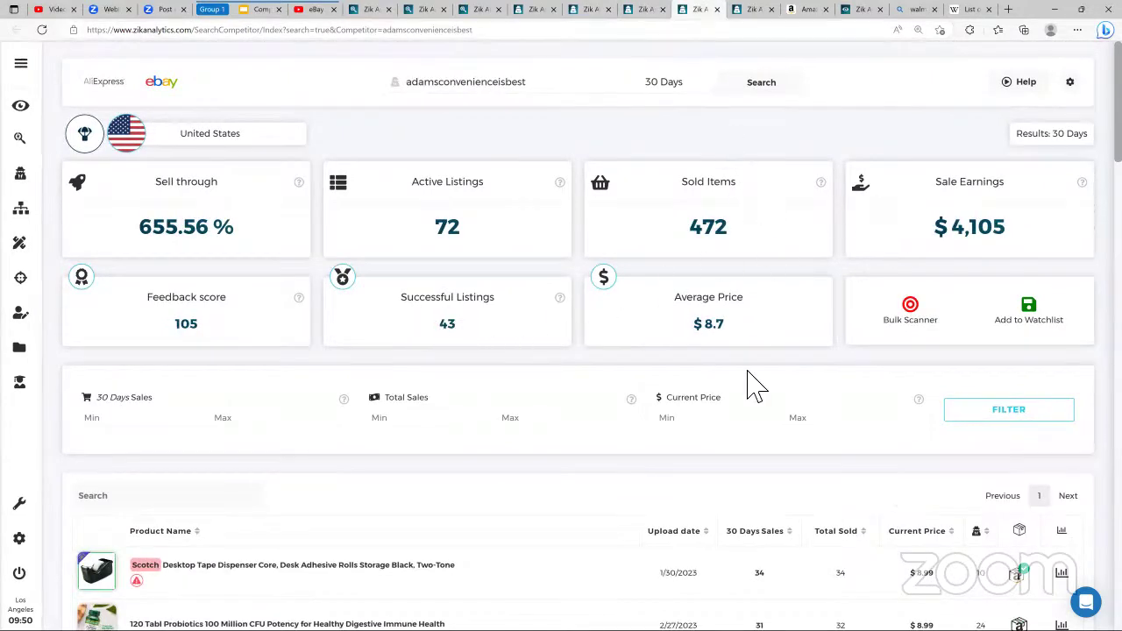
scroll(1002, 359, down, 6)
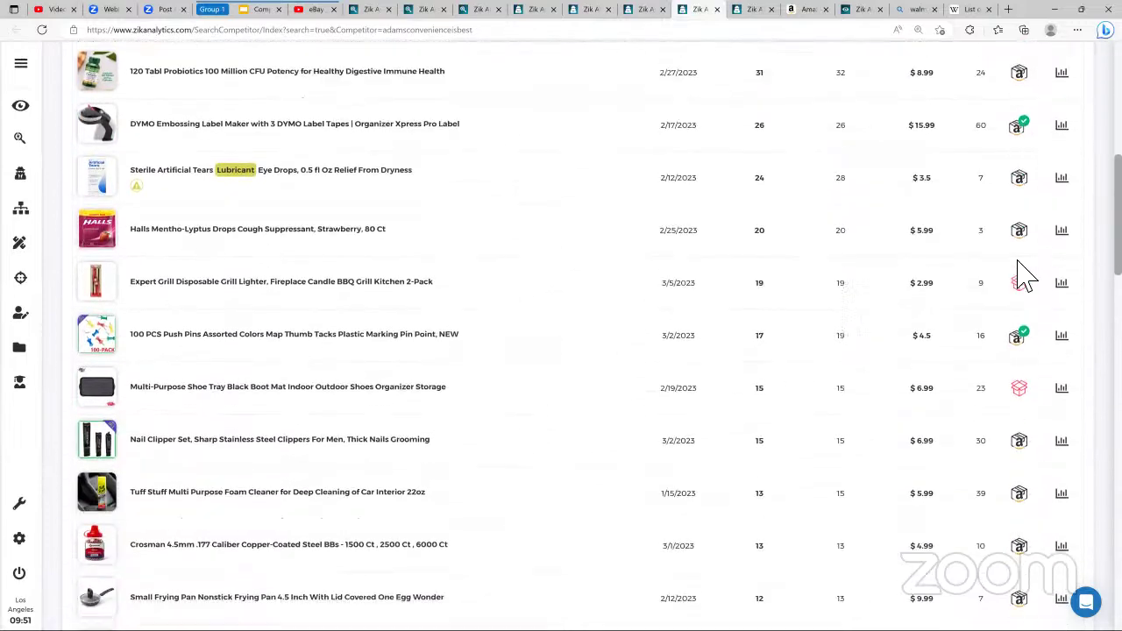
scroll(1026, 276, down, 5)
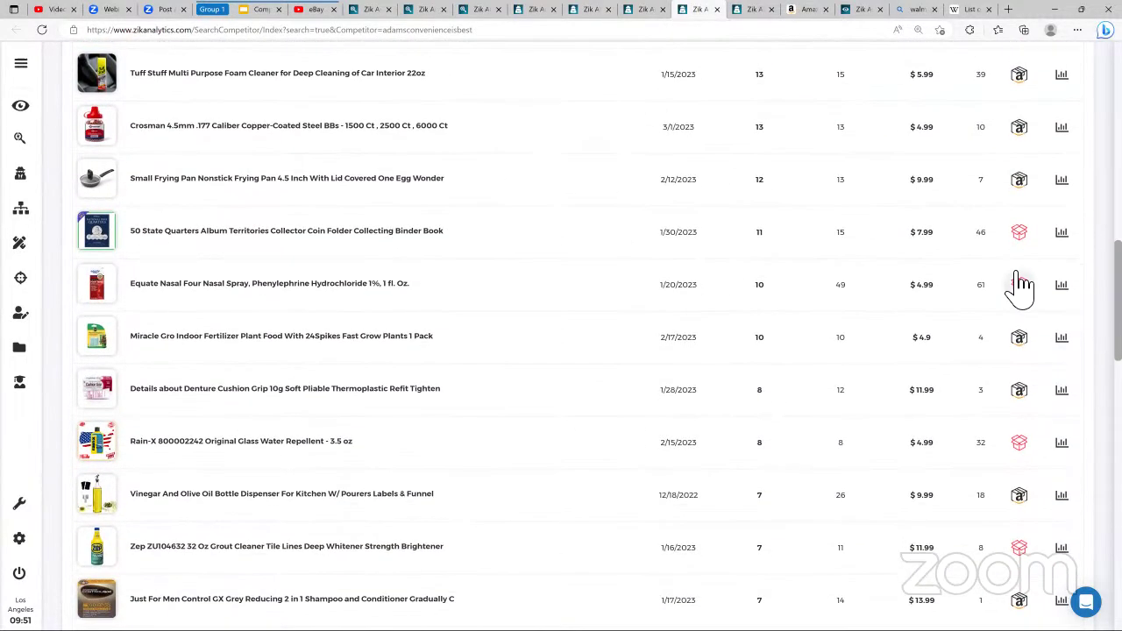
scroll(1021, 285, up, 10)
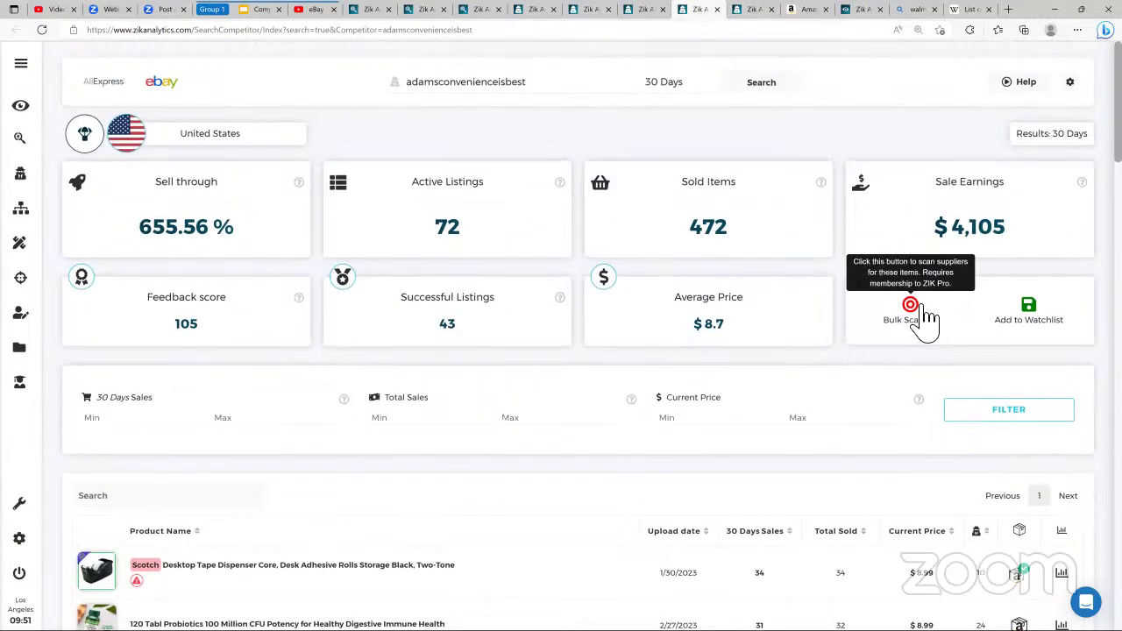
click(923, 309)
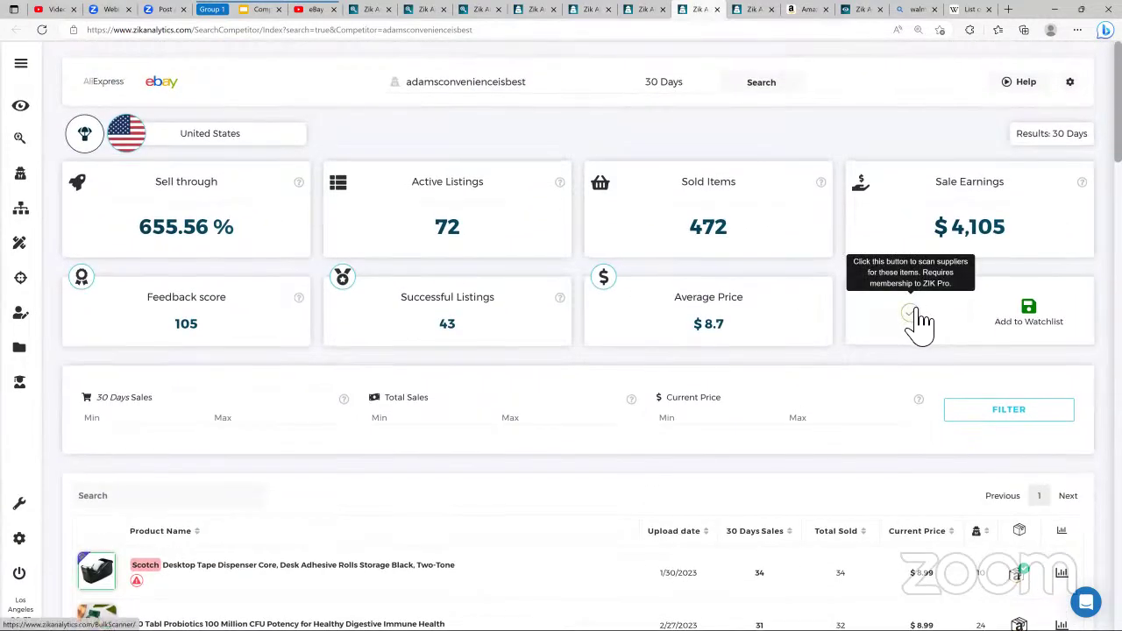
Step: Switch to the rj_store_us competitor page, look through its products' Amazon matches and start a bulk scan of the seller
click(738, 11)
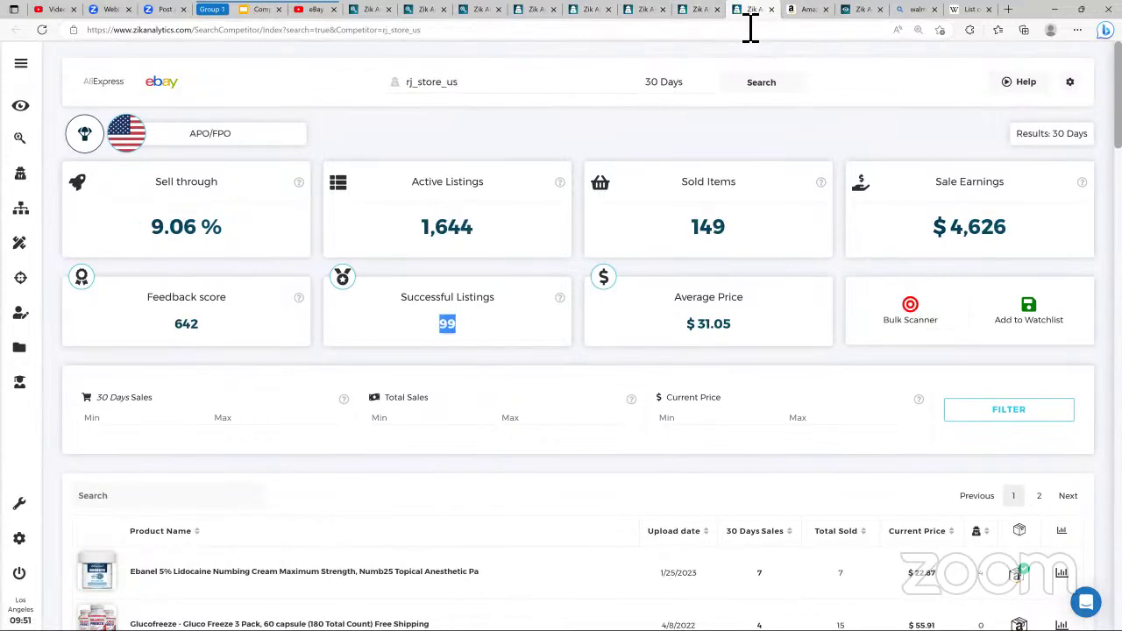
scroll(917, 243, down, 1)
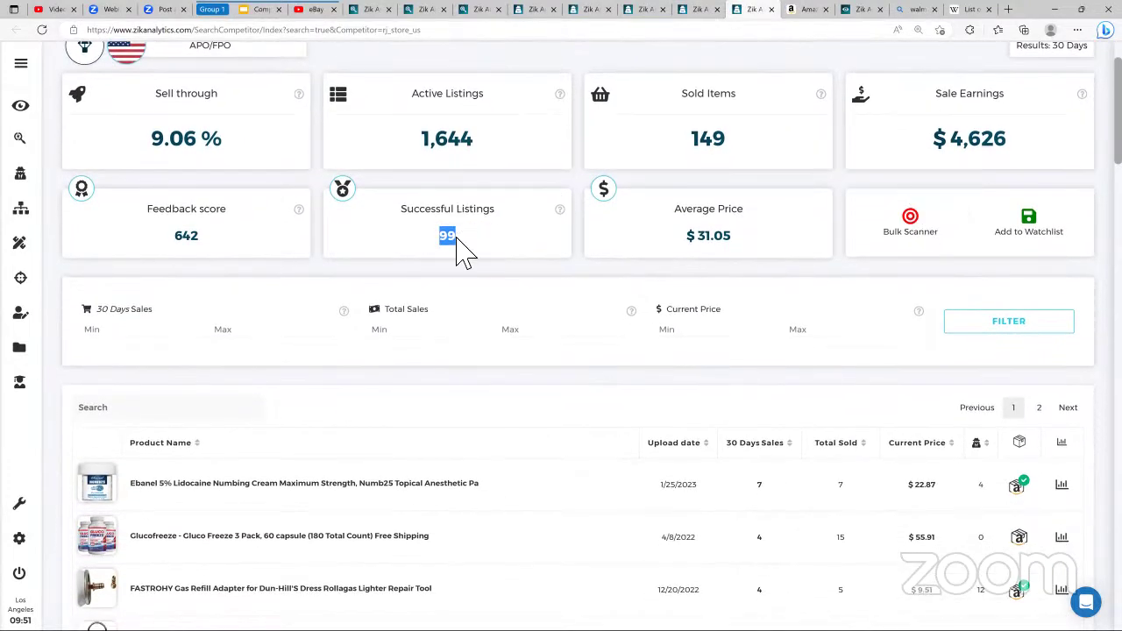
scroll(1017, 254, down, 8)
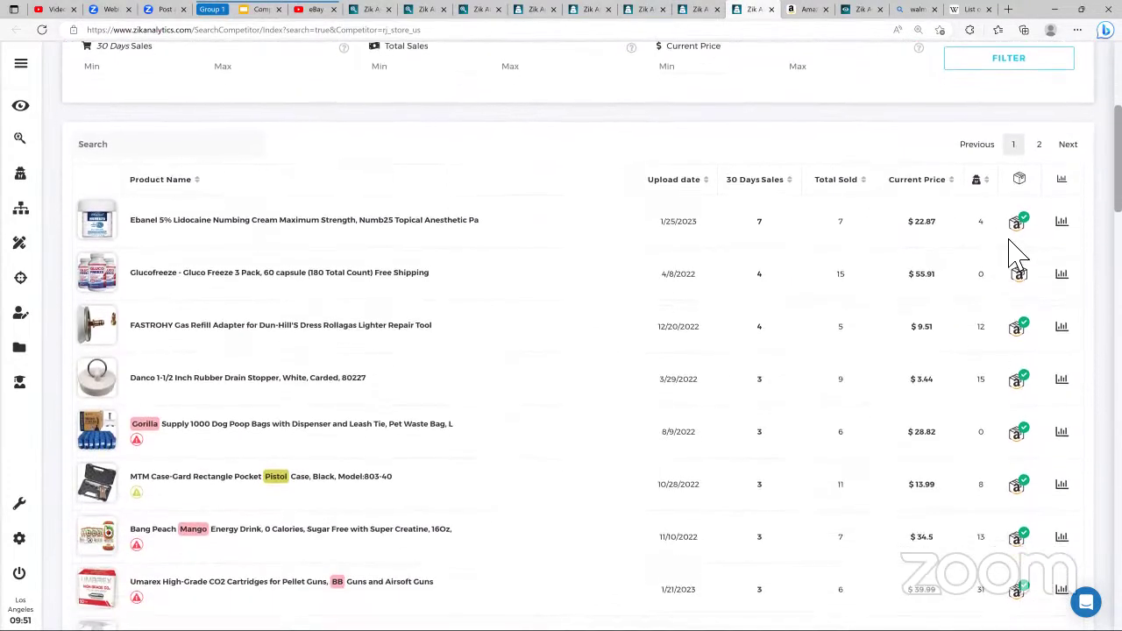
scroll(1022, 261, down, 5)
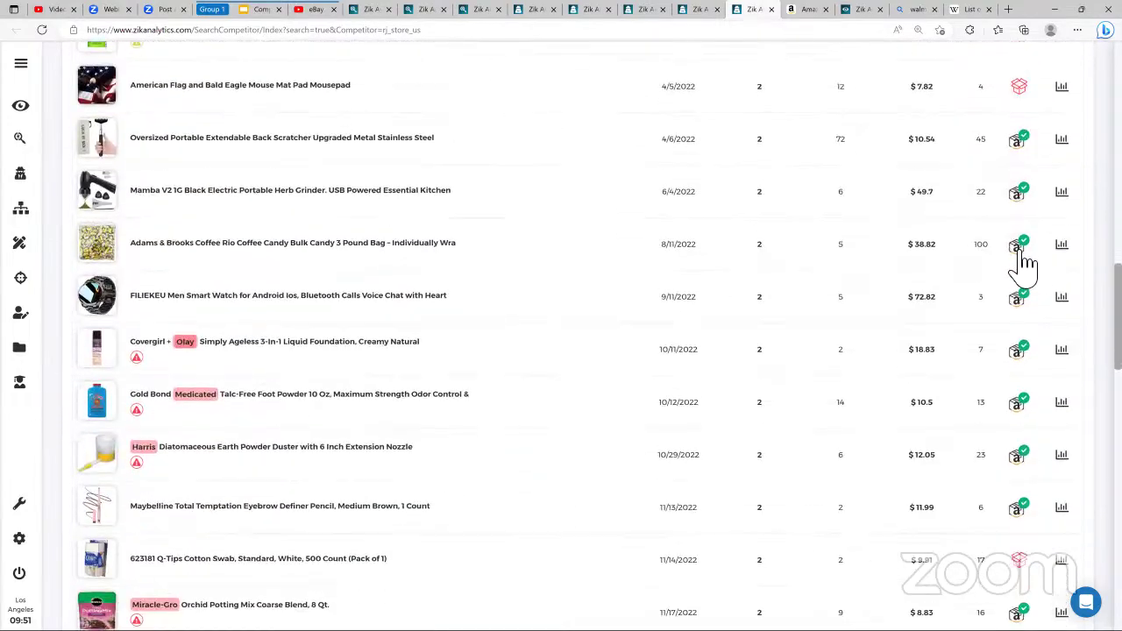
scroll(1022, 263, up, 13)
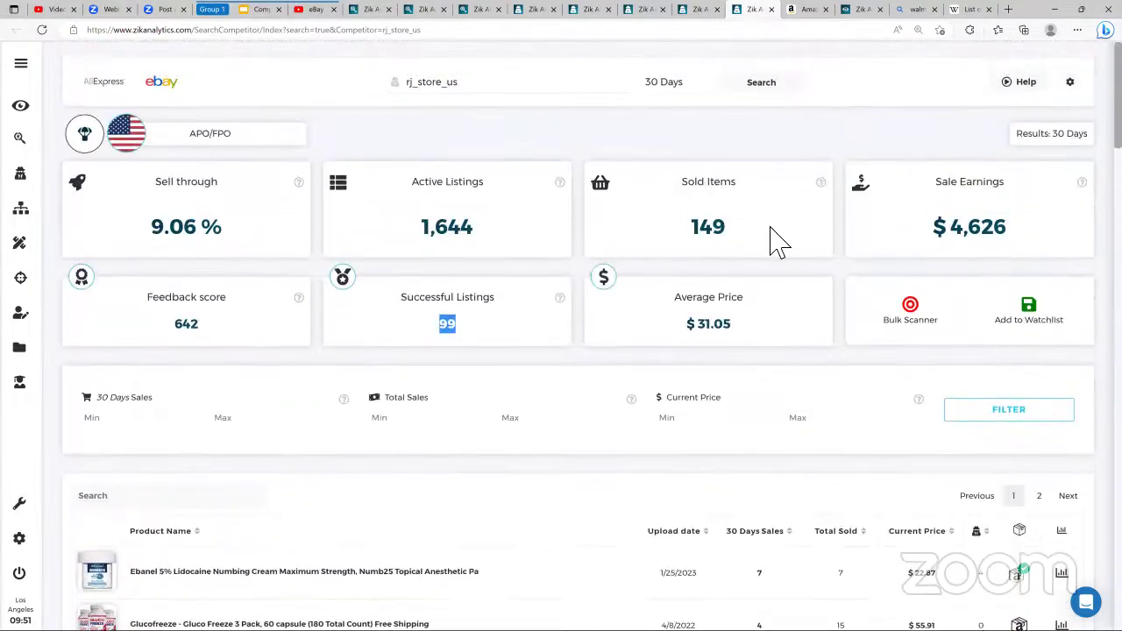
click(925, 320)
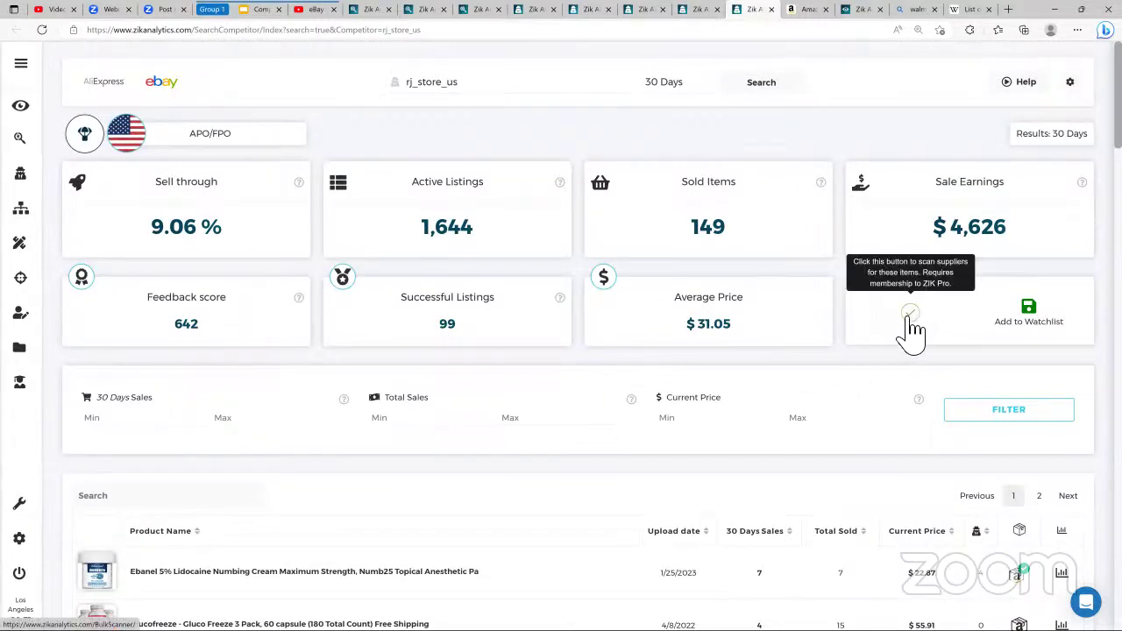
Step: Go to the Bulk Scanner's scanned sellers and open the rj_store_us results in a new browser tab
click(33, 277)
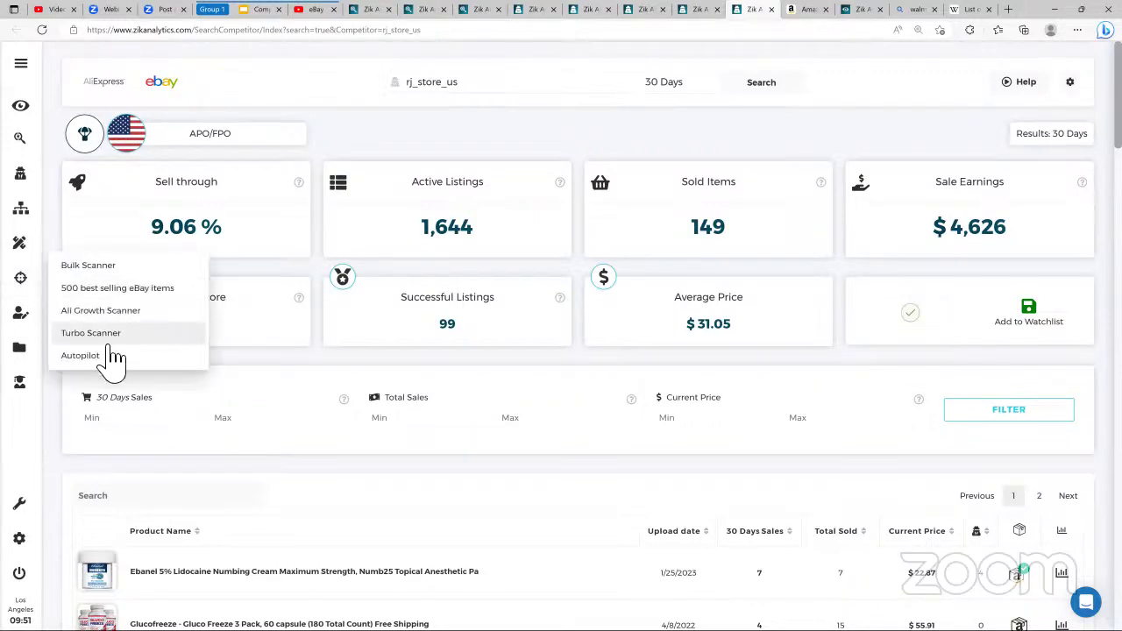
click(107, 272)
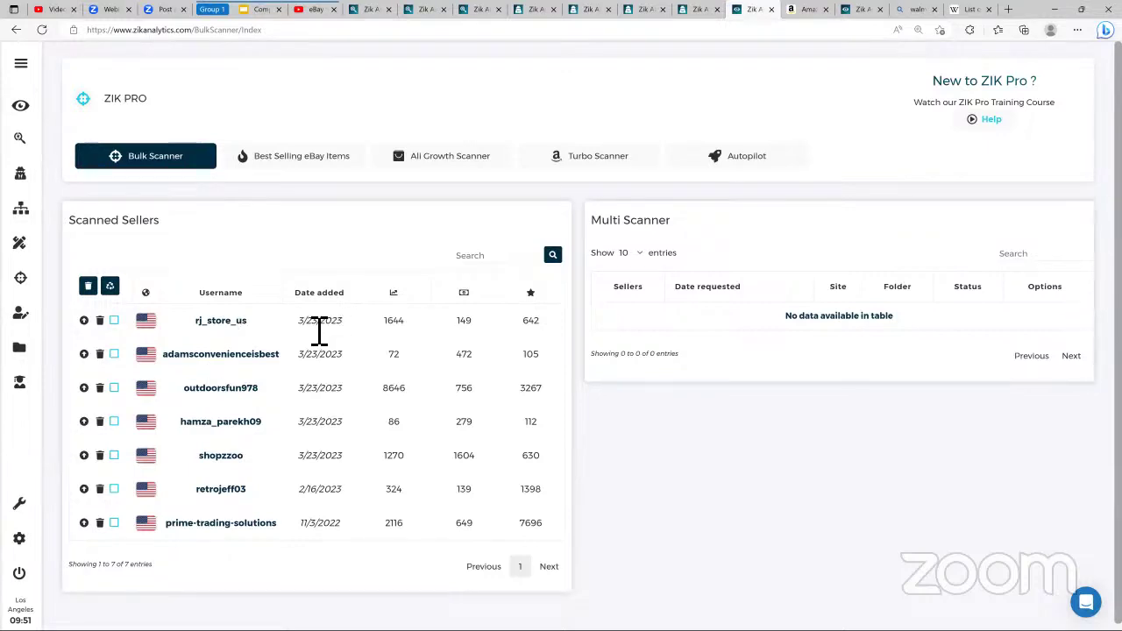
right_click(226, 329)
click(263, 340)
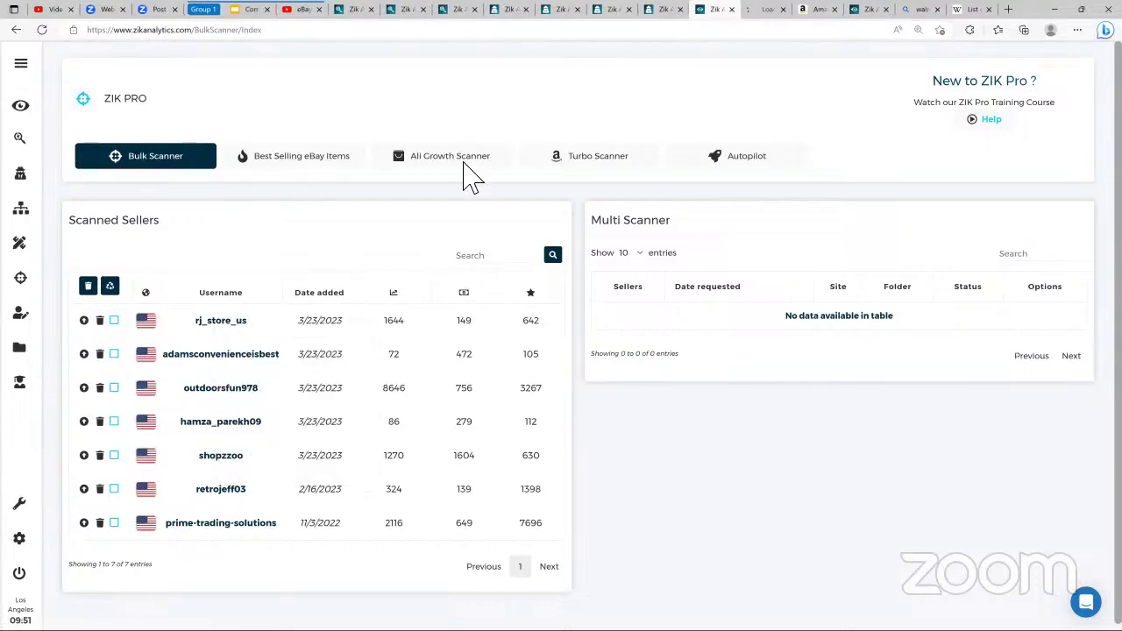
click(761, 9)
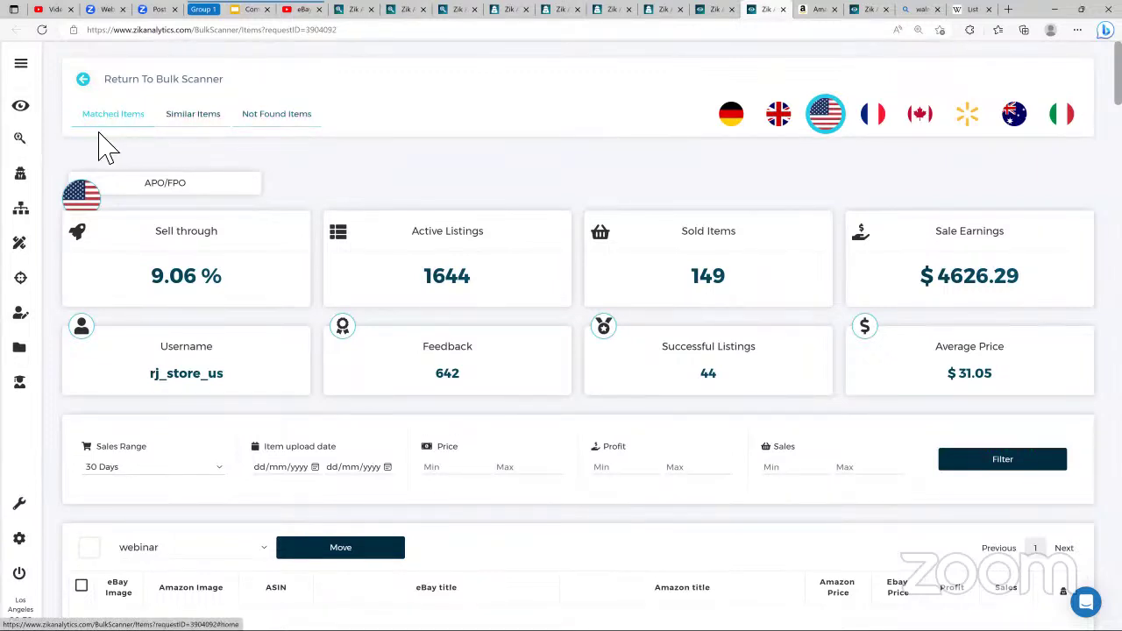
Step: Compare the eBay and Amazon images, titles and profits of rj_store_us's matched items down to the Gorilla Supply dog poop bags
scroll(447, 162, down, 4)
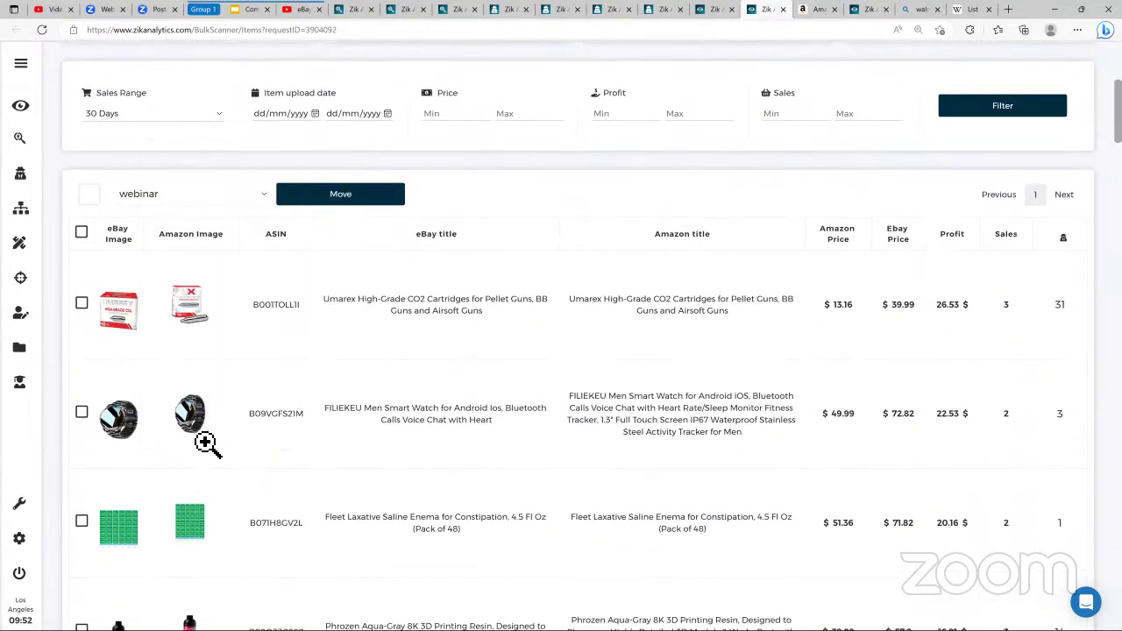
scroll(175, 471, down, 2)
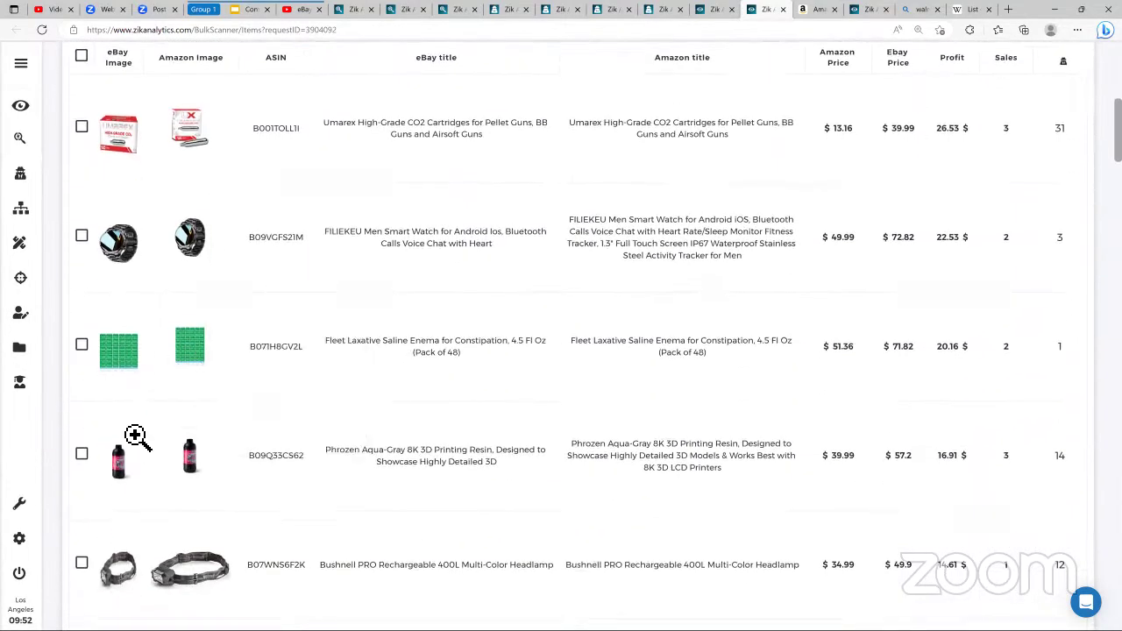
scroll(176, 399, down, 6)
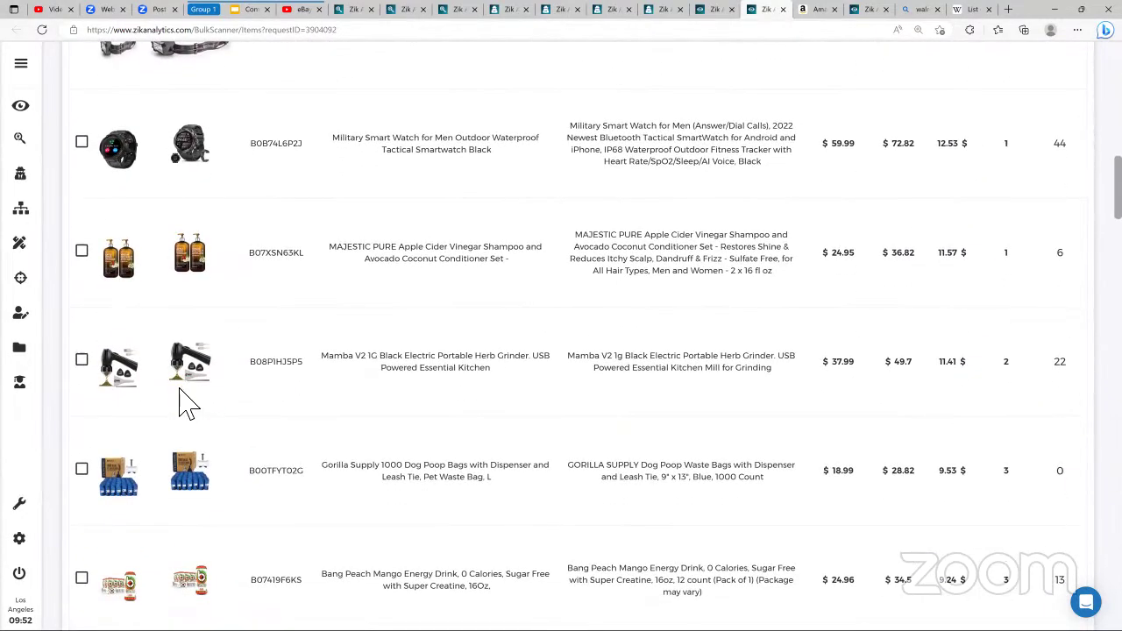
scroll(187, 405, down, 1)
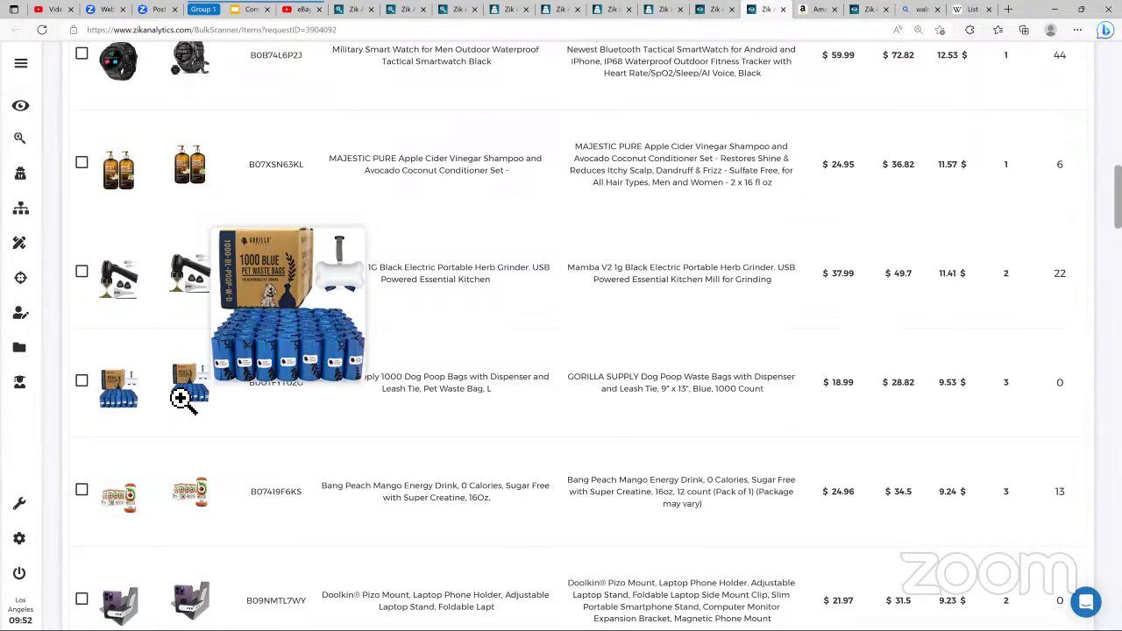
Step: Compare the eBay and Amazon images, titles and profits of rj_store_us's remaining matched items, and check the seller summary
scroll(177, 414, down, 2)
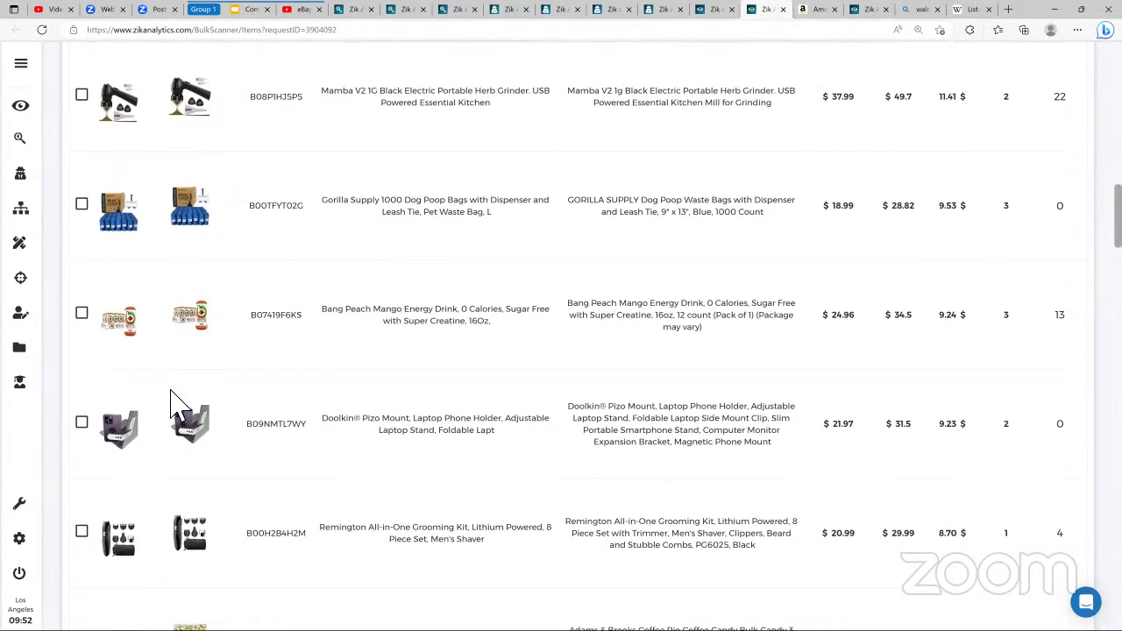
scroll(176, 403, down, 1)
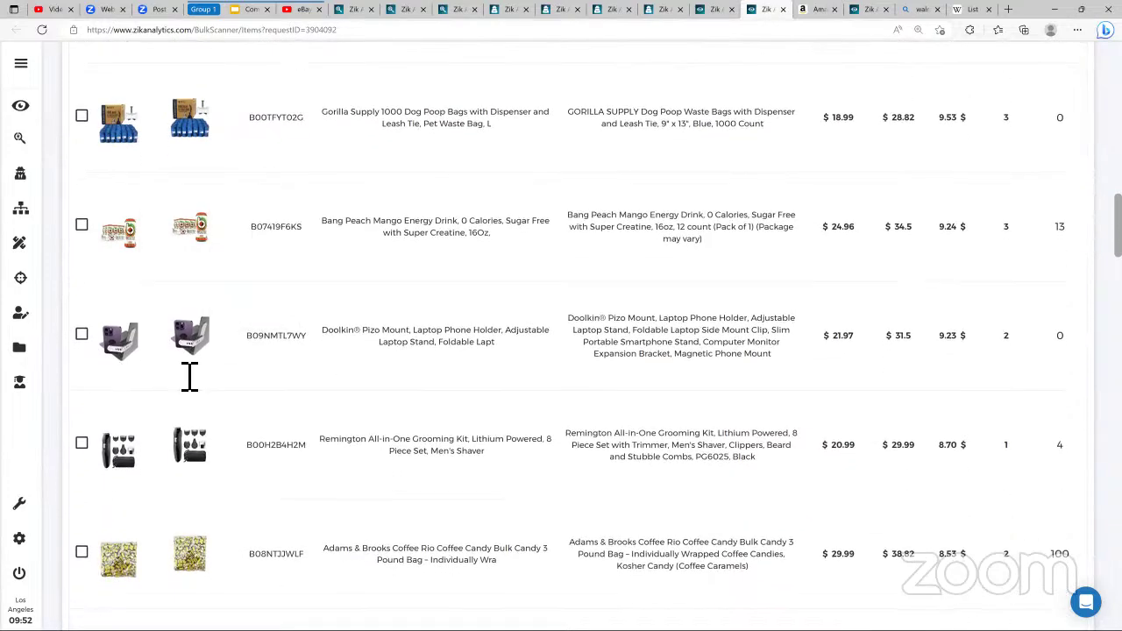
scroll(195, 401, down, 1)
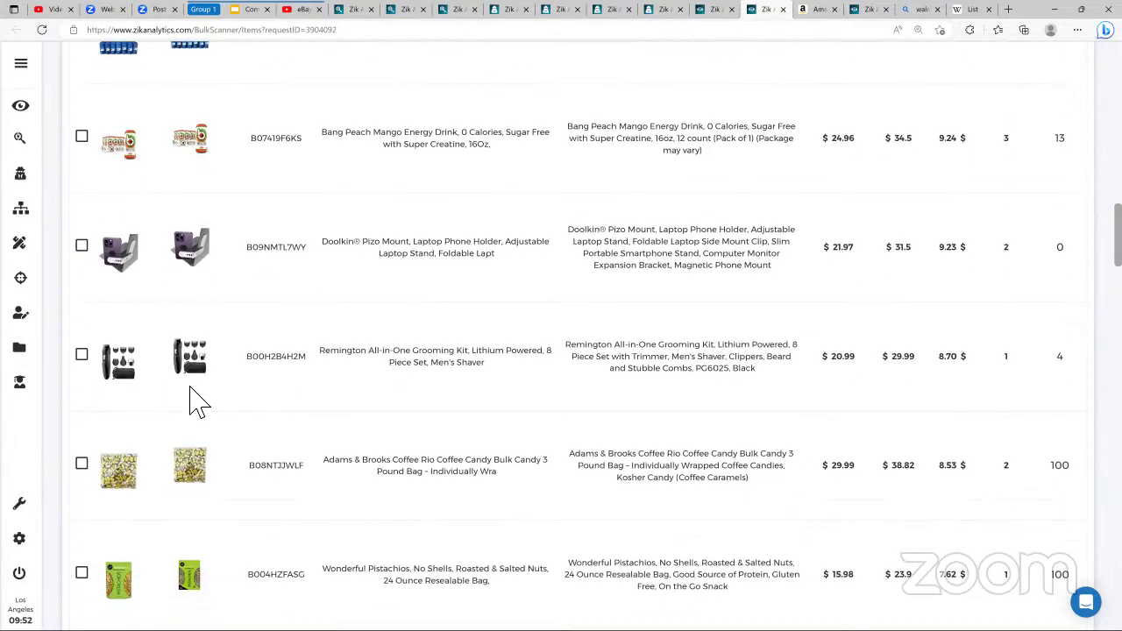
scroll(187, 387, down, 2)
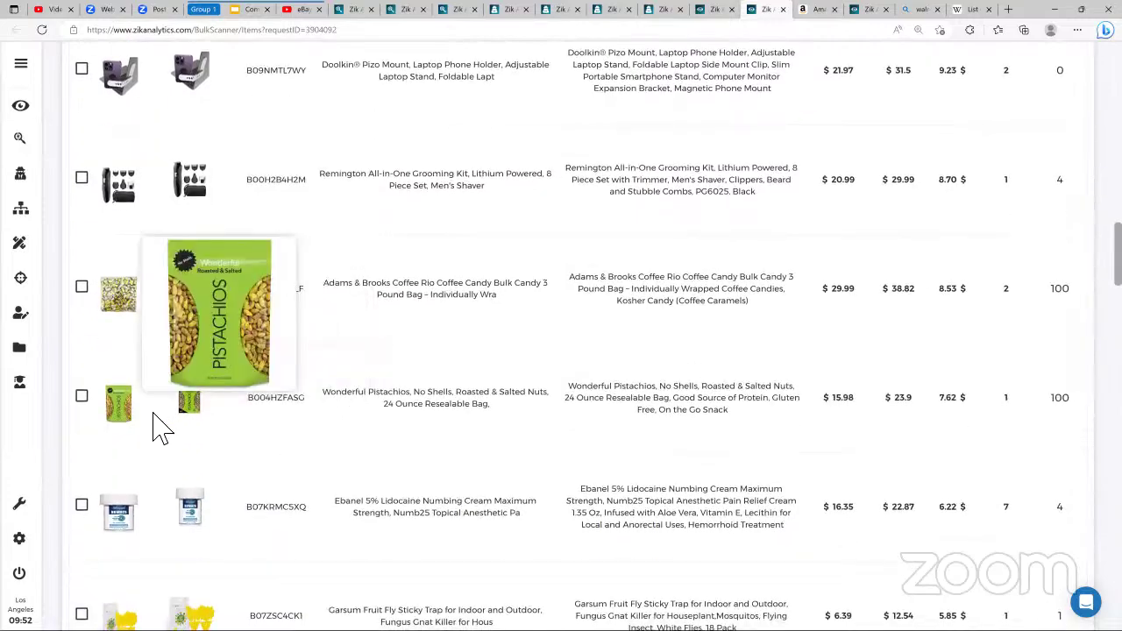
scroll(178, 417, down, 7)
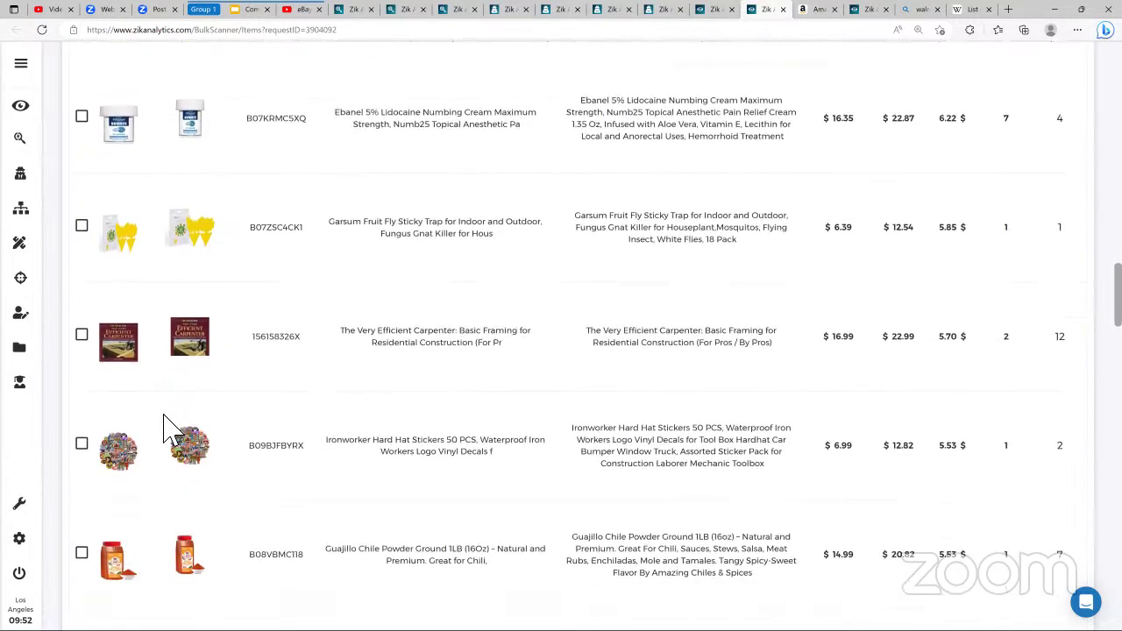
scroll(173, 430, up, 20)
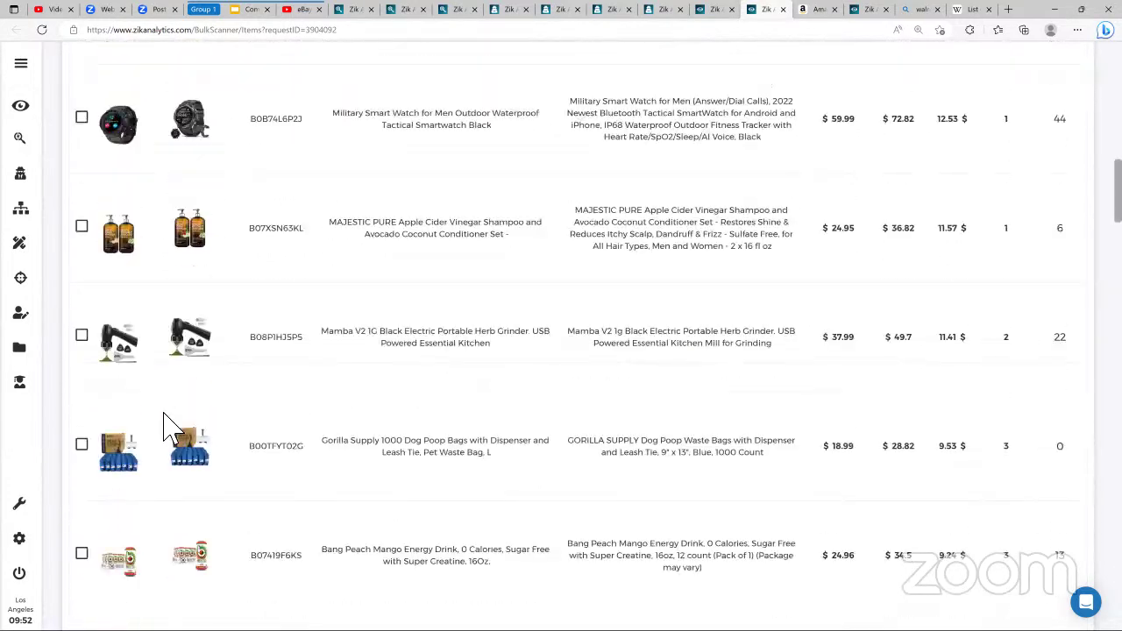
scroll(172, 430, up, 7)
scroll(651, 421, down, 1)
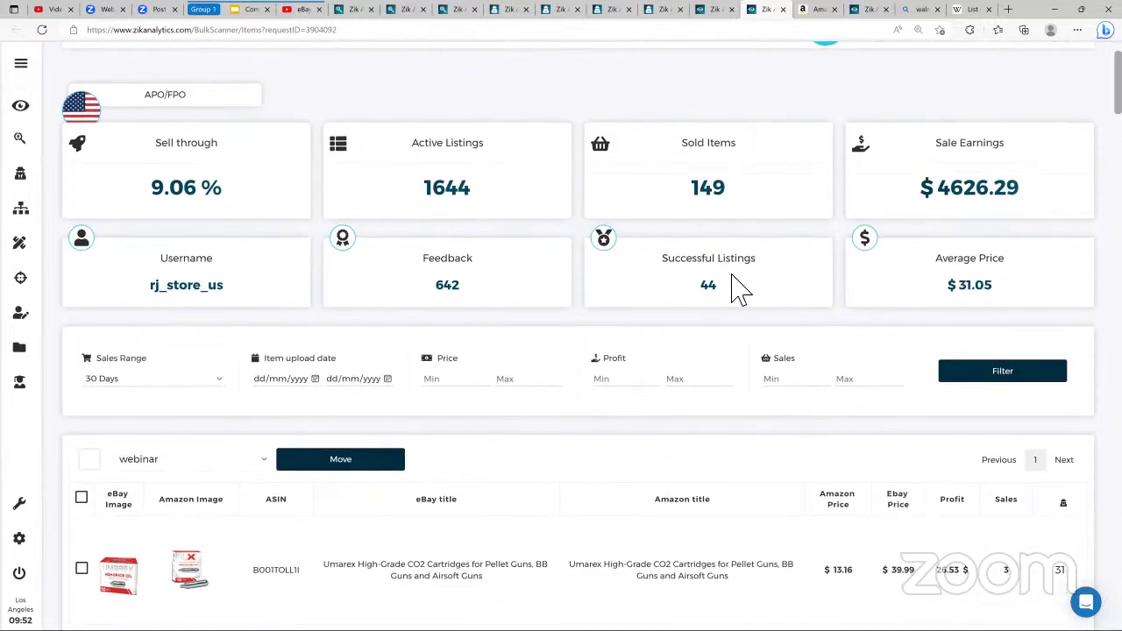
Step: Select all of rj_store_us's matched items and move them to the webinar folder
scroll(189, 518, down, 1)
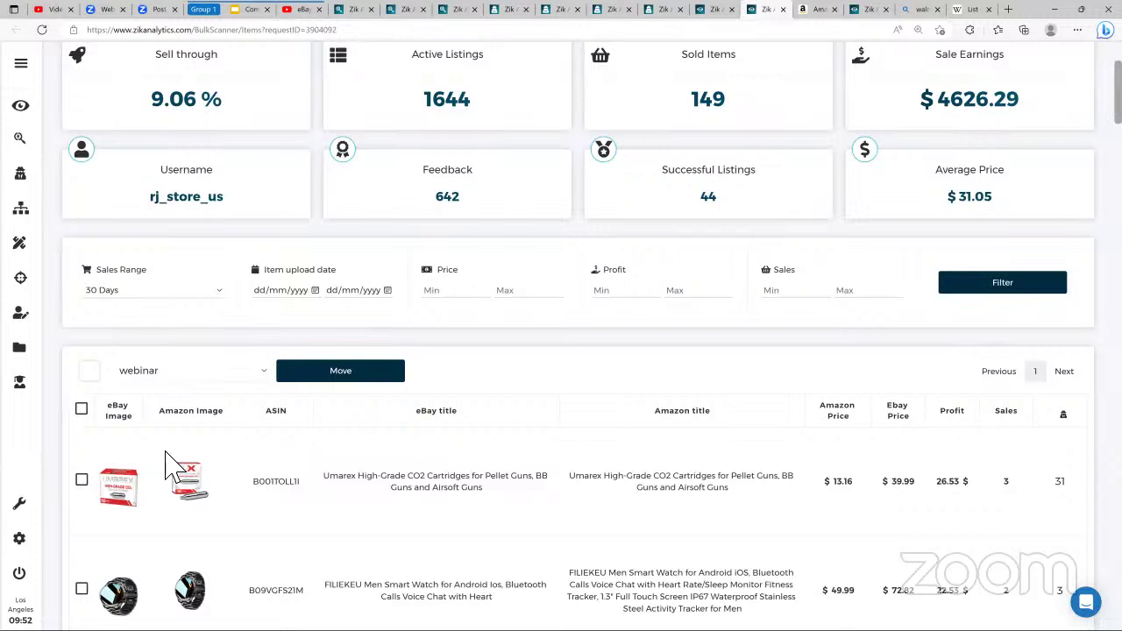
click(99, 377)
click(198, 380)
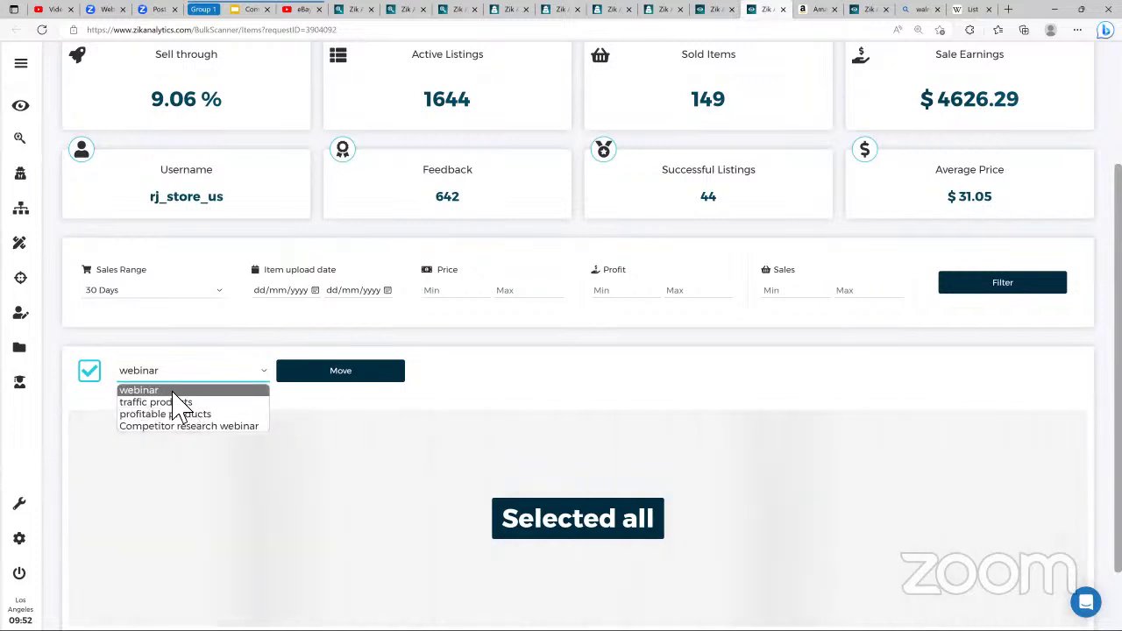
click(140, 390)
click(343, 386)
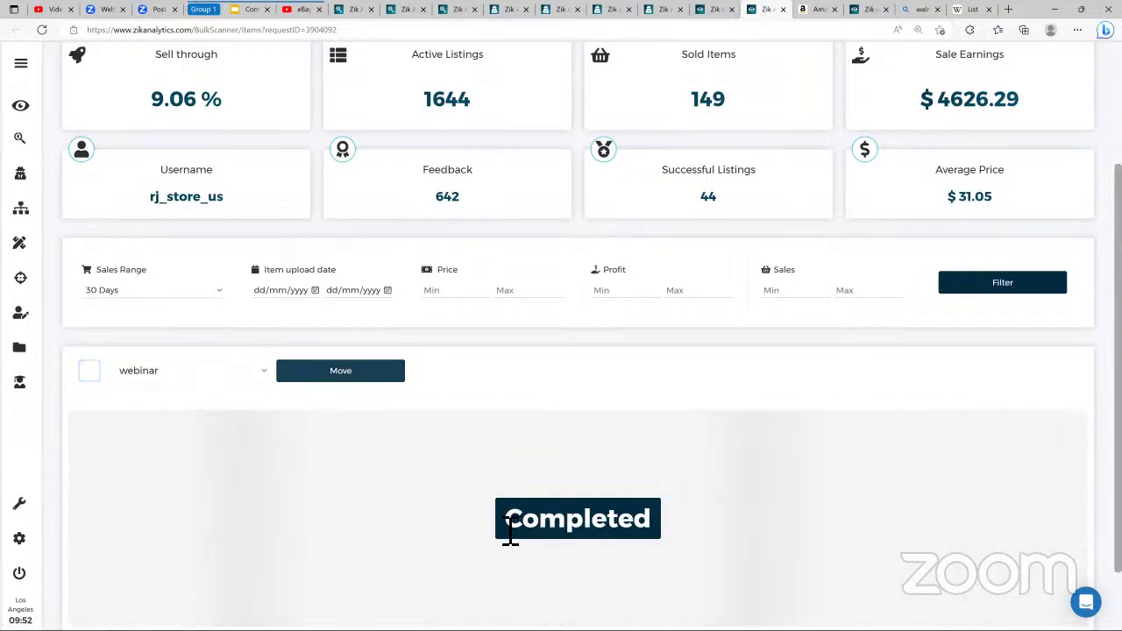
drag(510, 531, 646, 537)
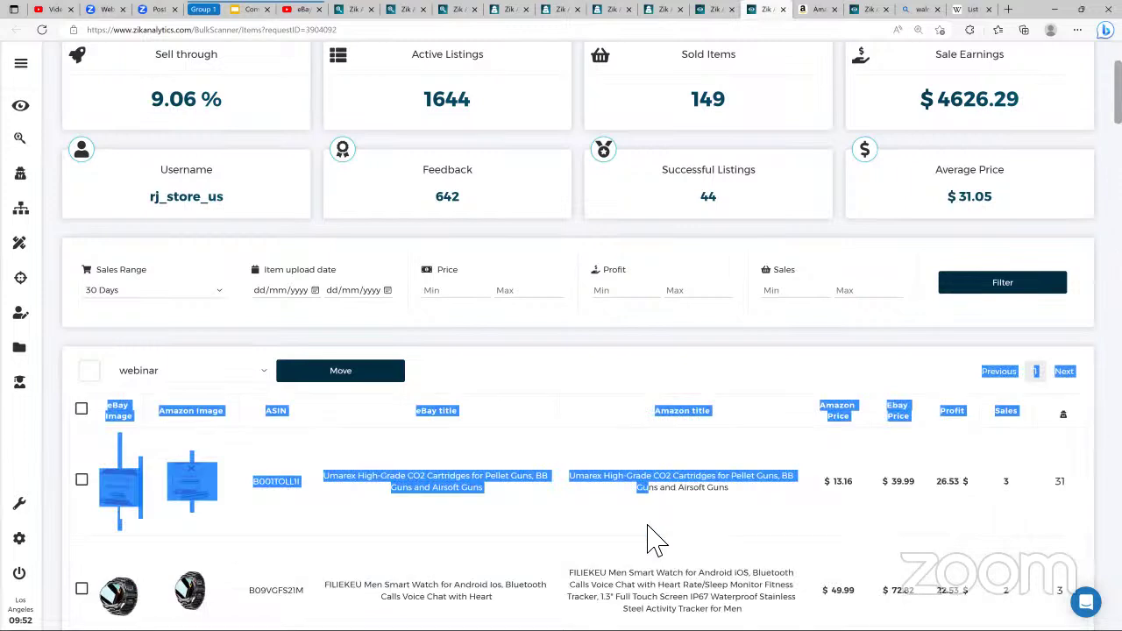
click(569, 377)
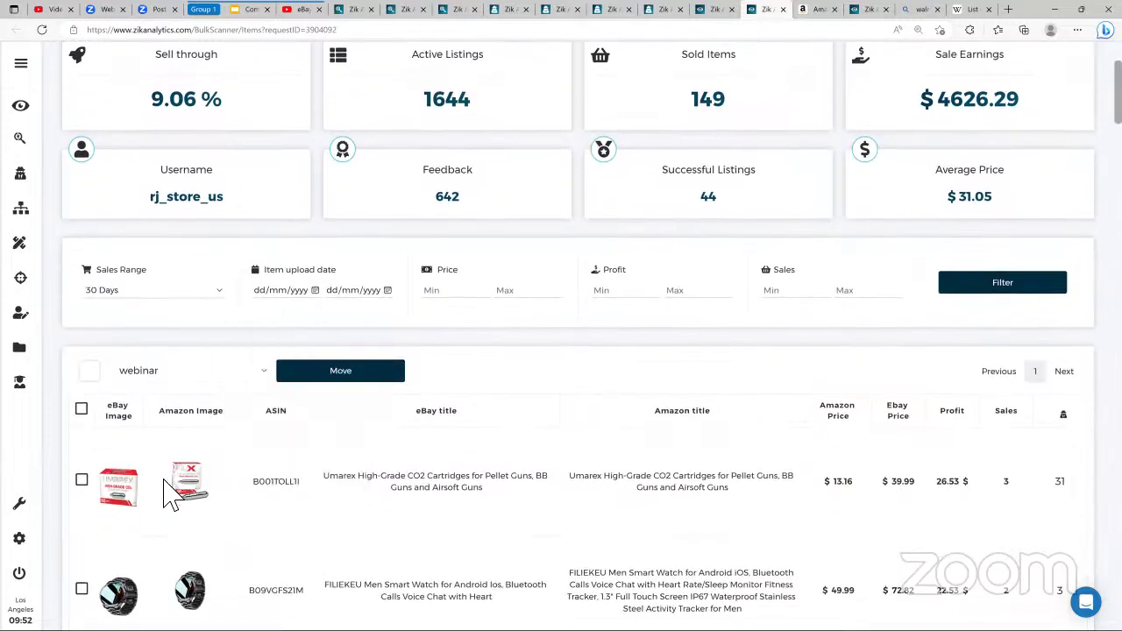
Step: Show rj_store_us's similar items and compare their eBay and Amazon images, titles and prices
scroll(195, 473, up, 3)
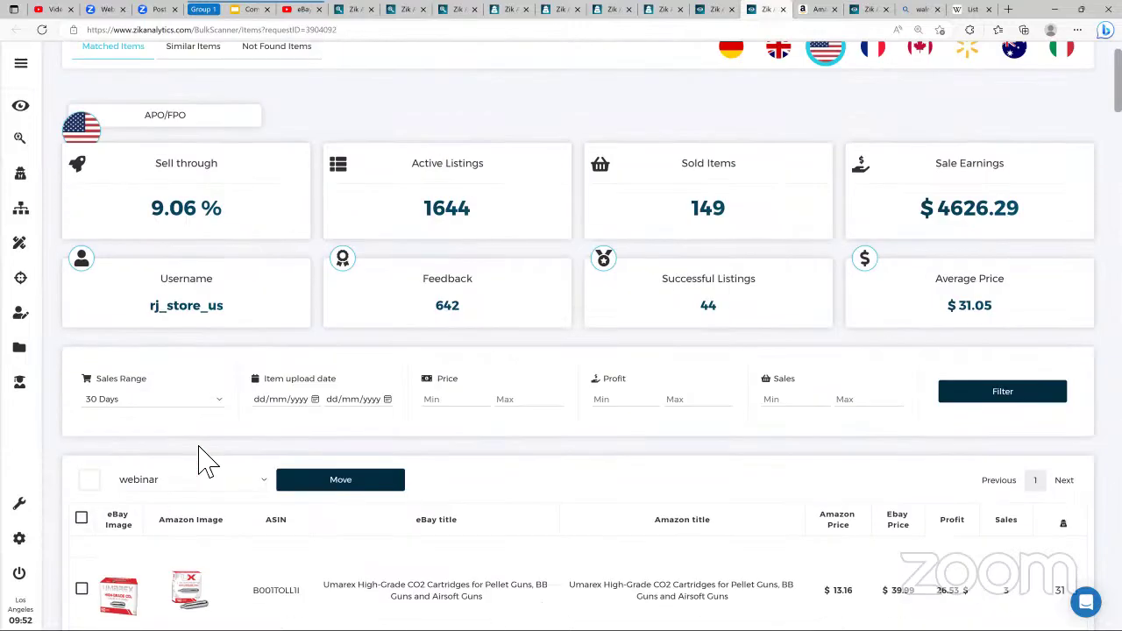
click(189, 127)
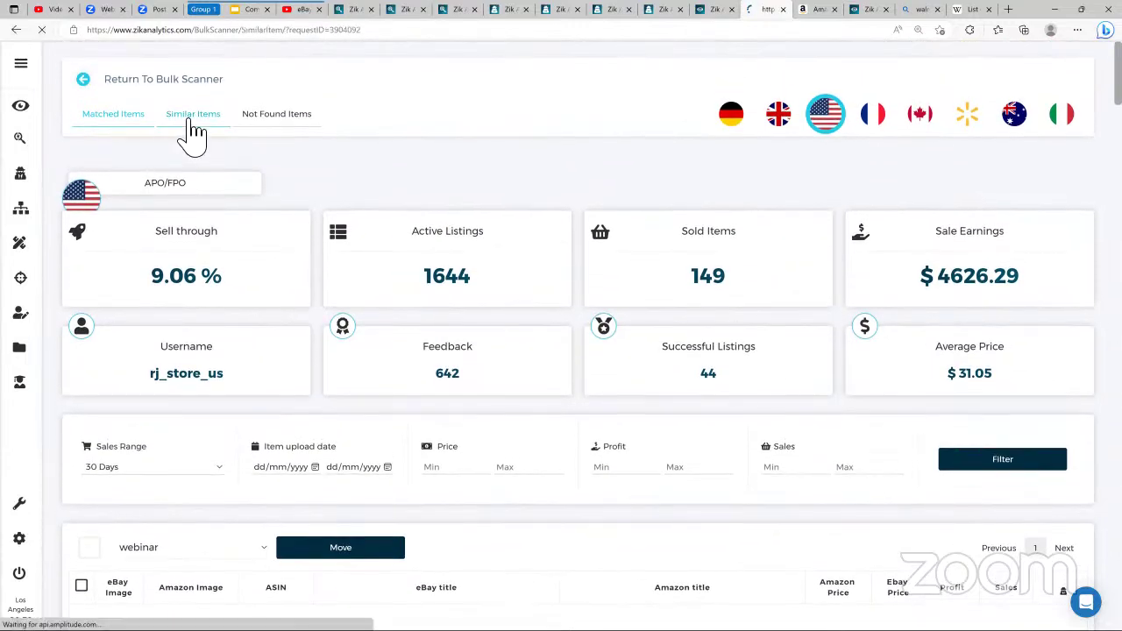
scroll(175, 227, down, 2)
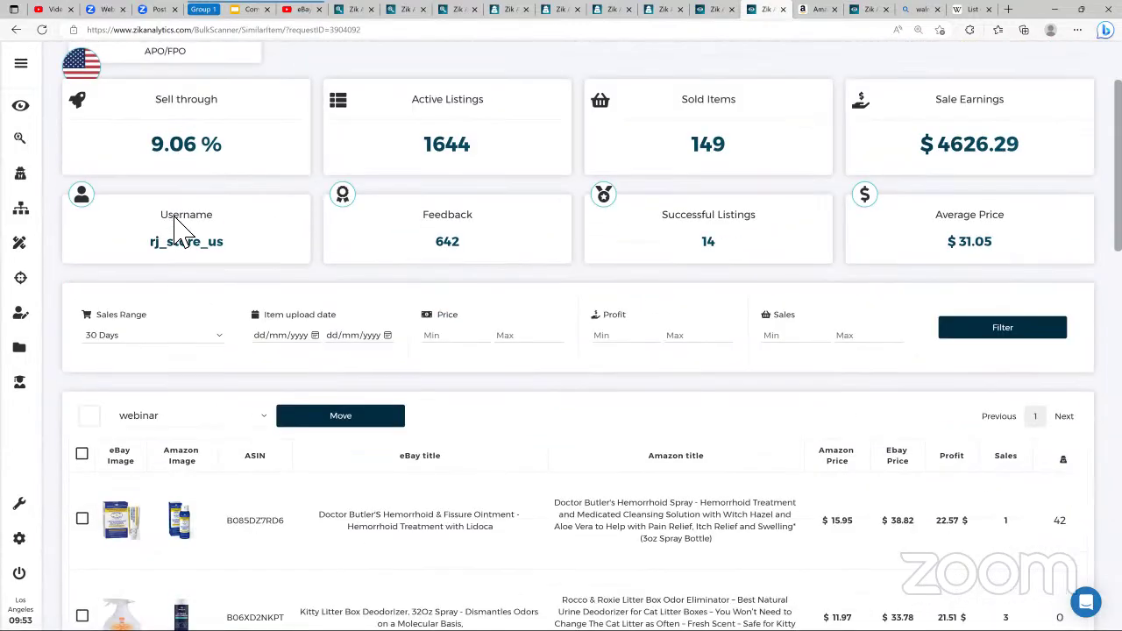
scroll(175, 226, down, 3)
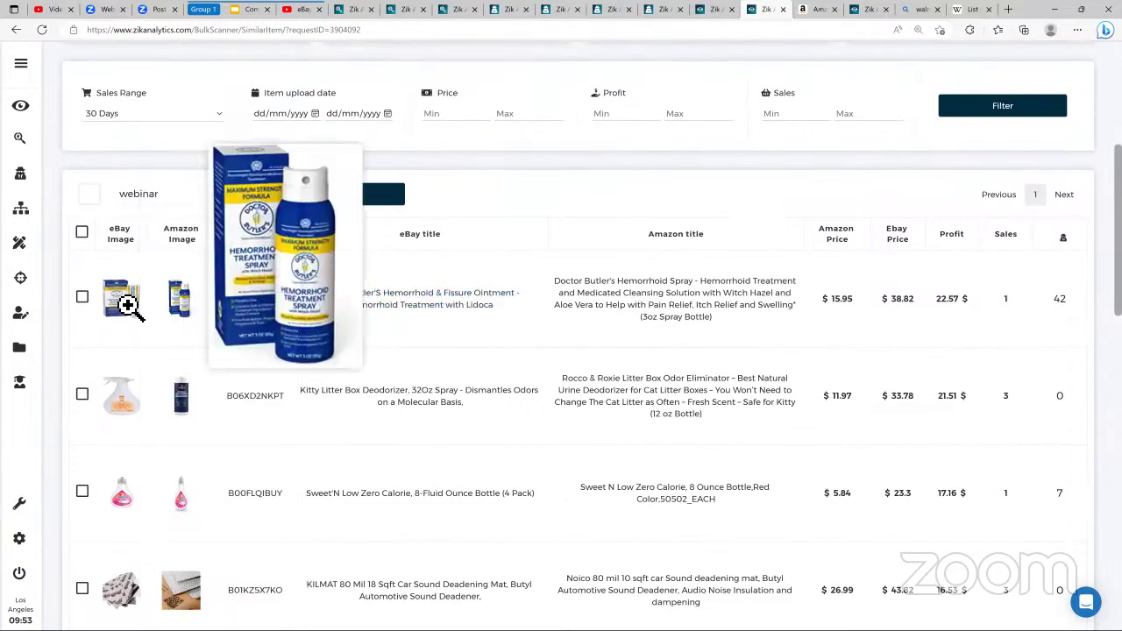
scroll(127, 305, down, 5)
scroll(105, 263, up, 4)
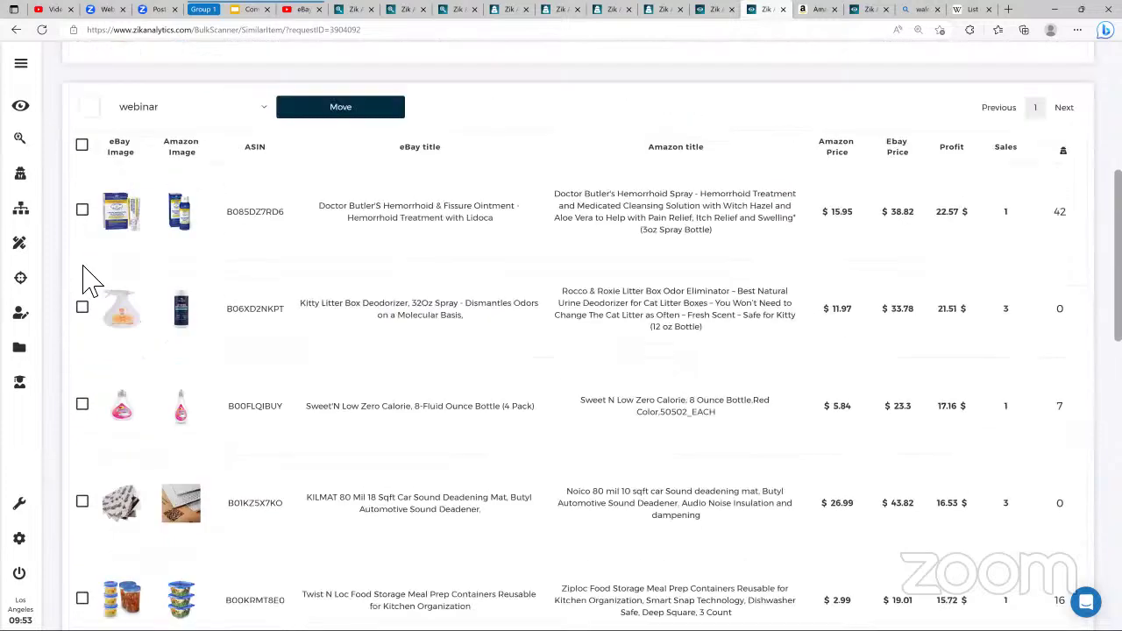
scroll(92, 280, up, 1)
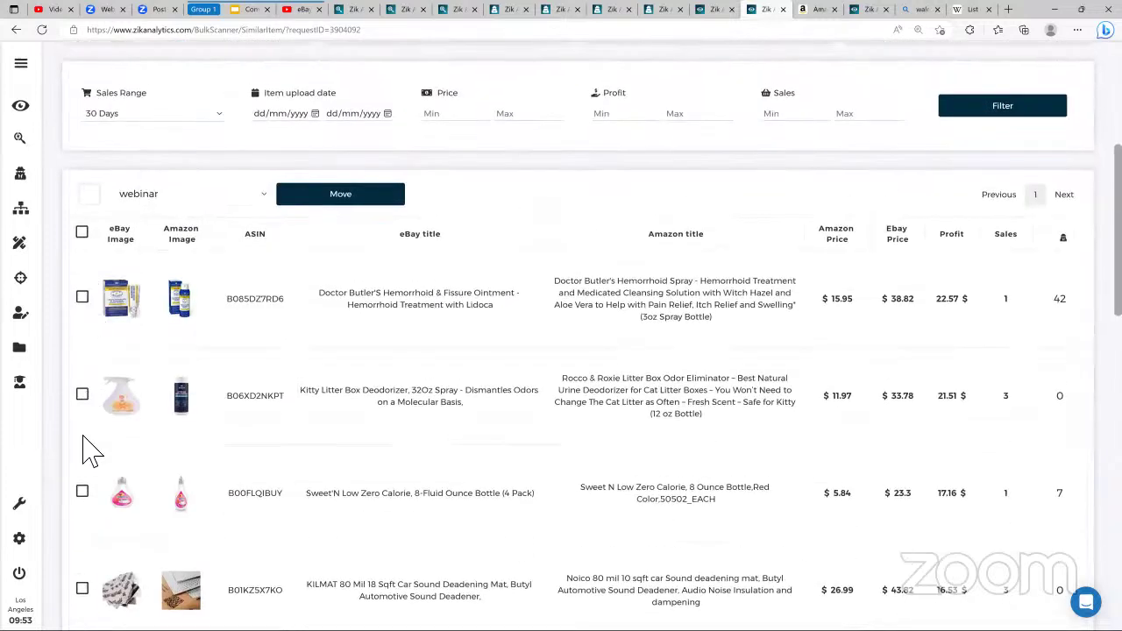
click(83, 493)
click(82, 395)
scroll(108, 412, up, 1)
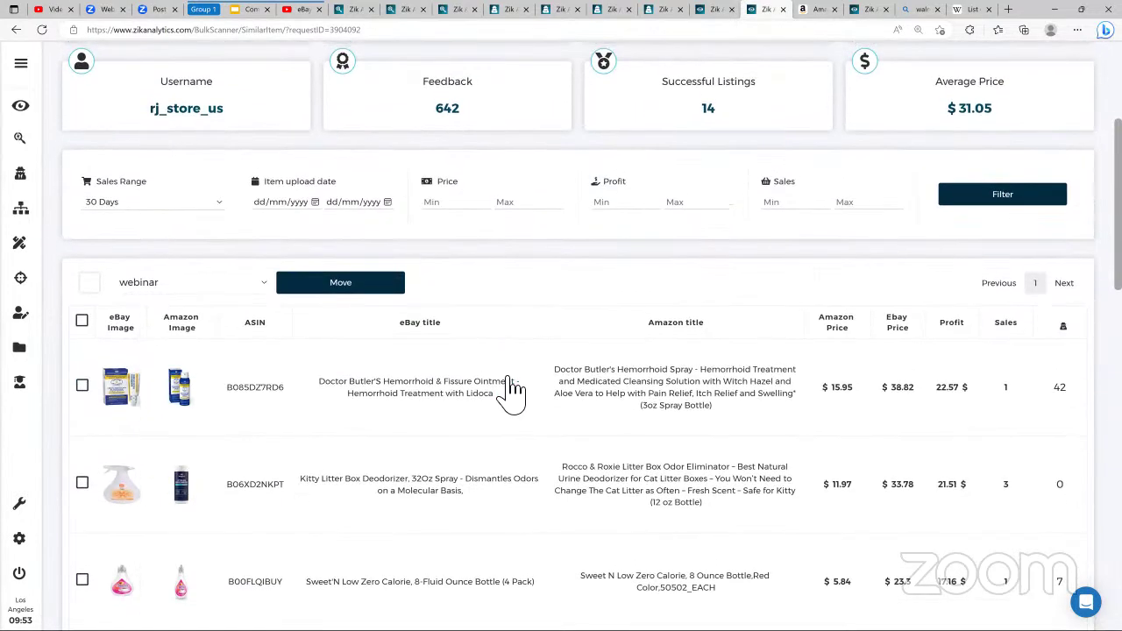
click(89, 283)
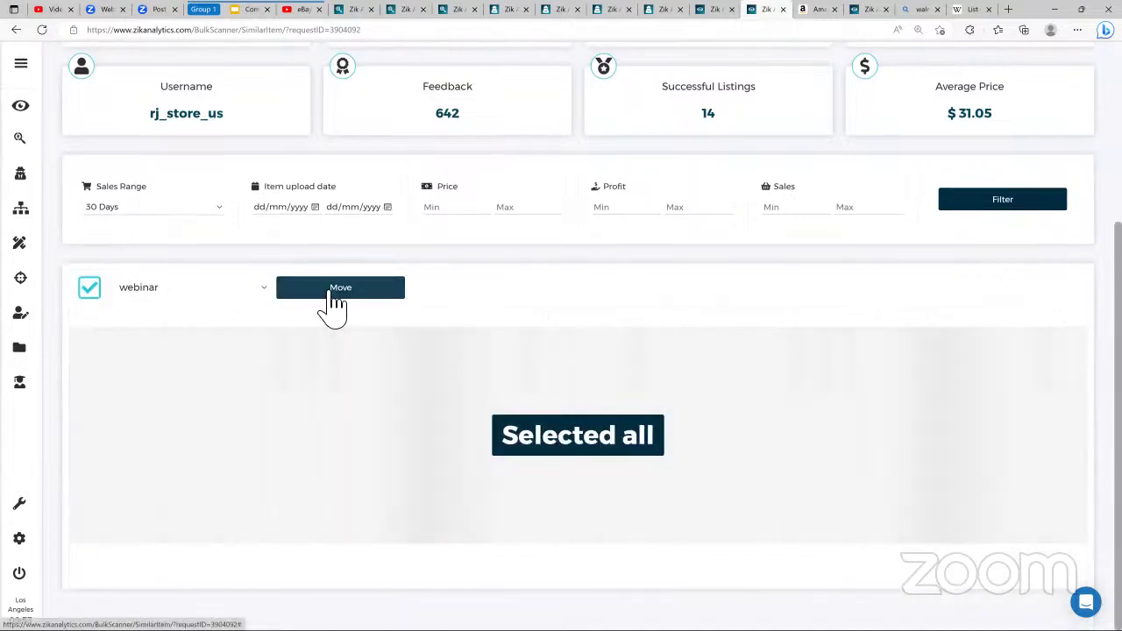
click(95, 293)
Step: Show rj_store_us's not found items and look over their sales figures and ASIN fields
scroll(223, 306, up, 2)
scroll(226, 307, up, 1)
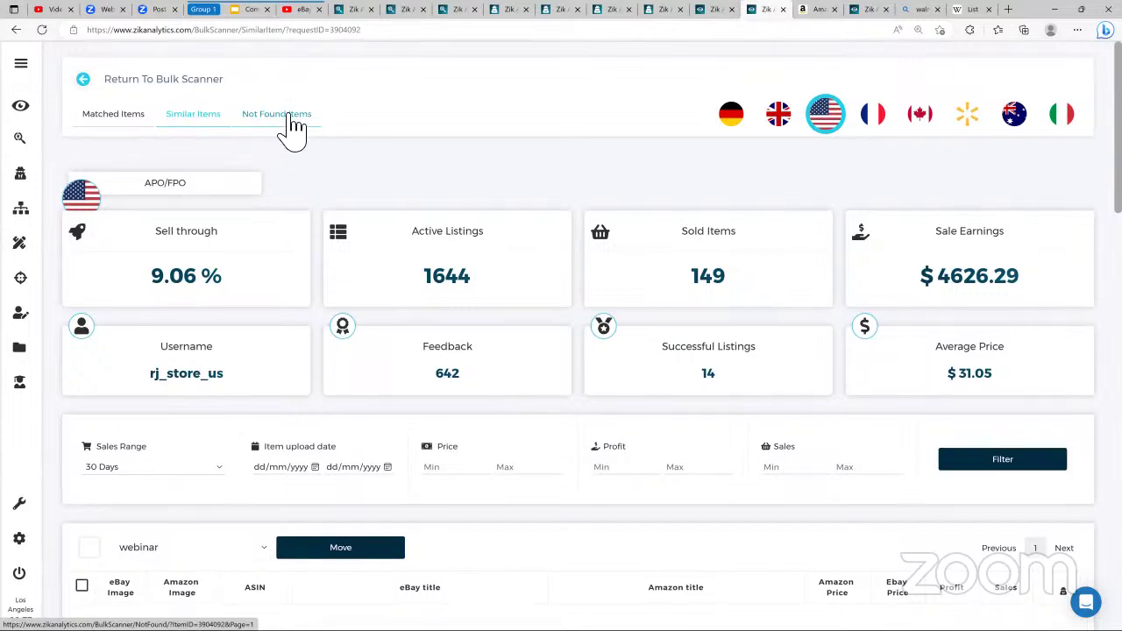
click(293, 129)
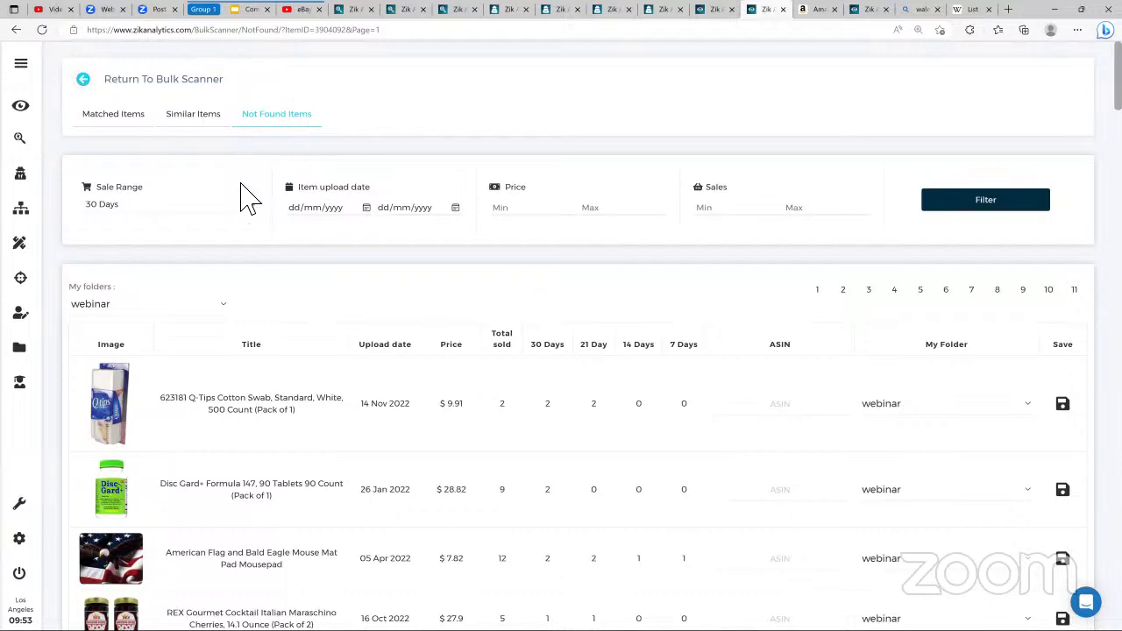
scroll(241, 230, down, 2)
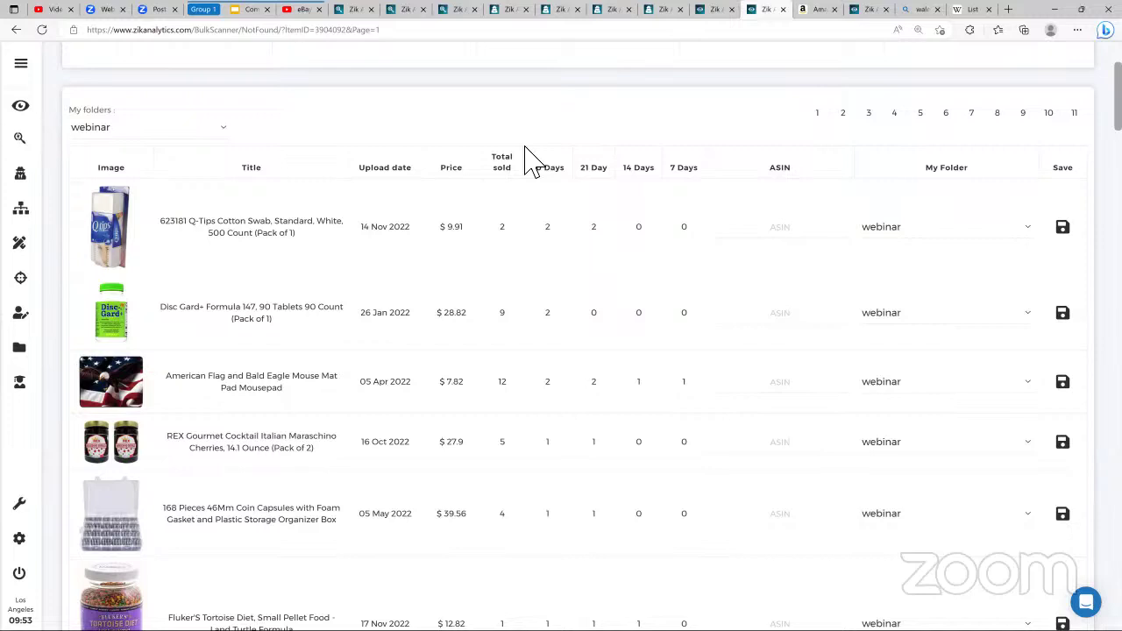
scroll(308, 290, up, 1)
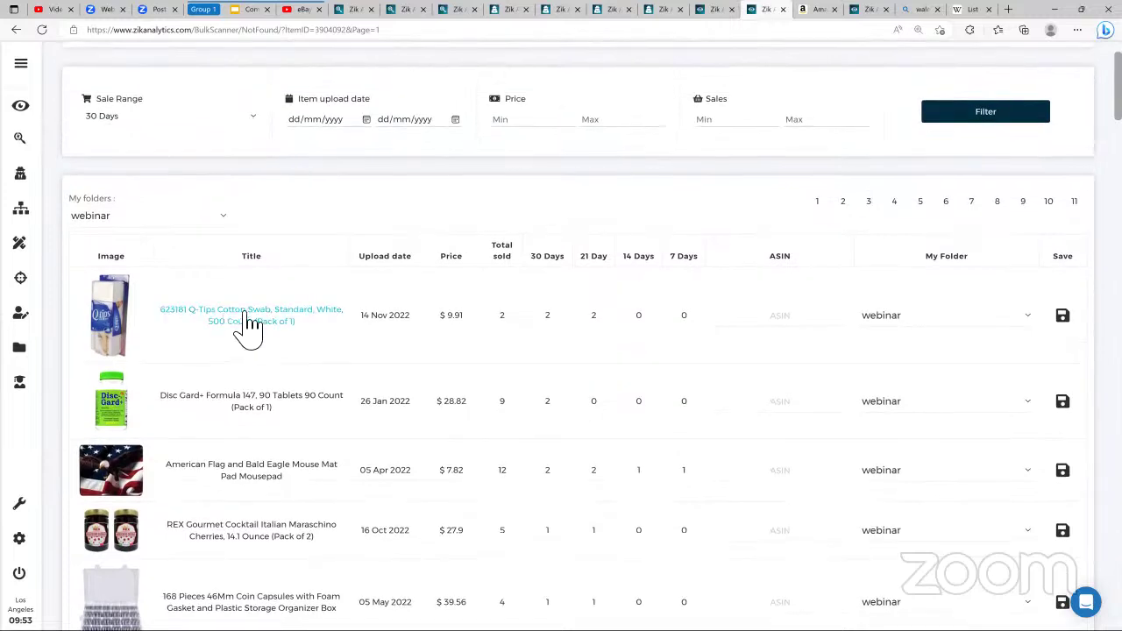
Step: Copy the first not found item's title, "623181 Q-Tips Cotton Swab, Standard, White, 500 Count (Pack of 1)", and search Amazon for it
drag(154, 316, 342, 342)
key(ctrl+c)
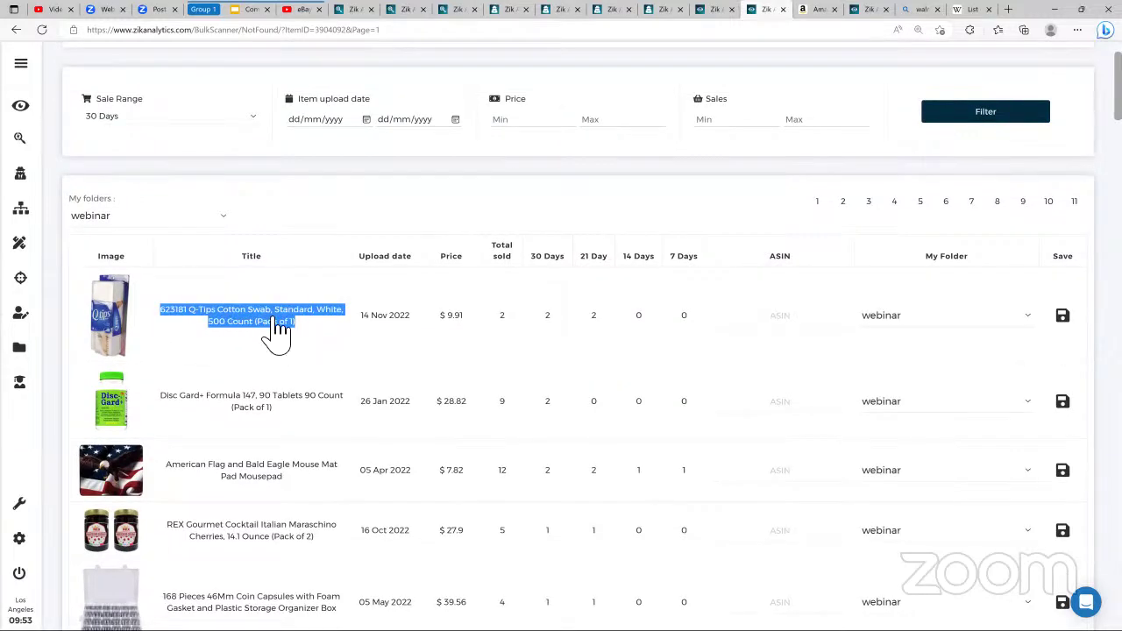
click(816, 20)
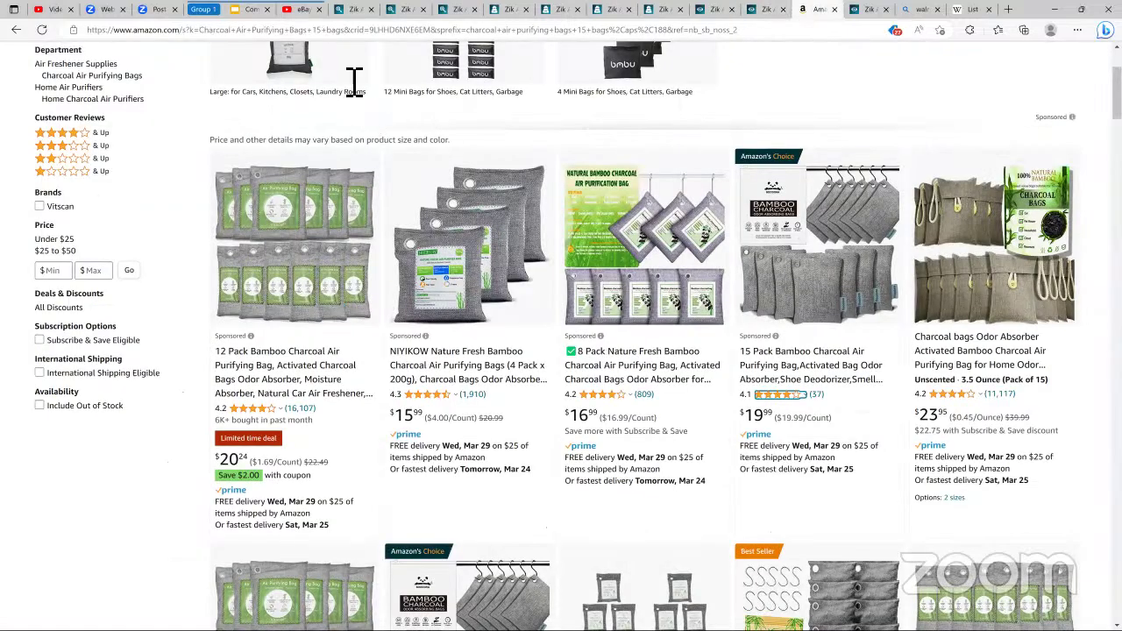
key(ctrl+v)
key(Return)
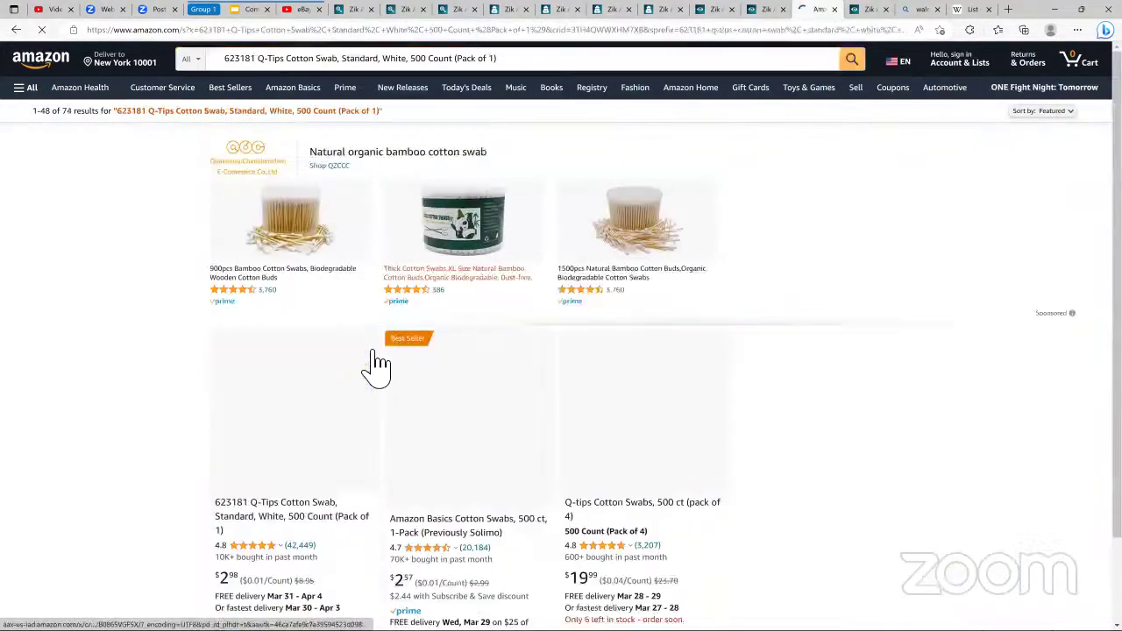
click(768, 16)
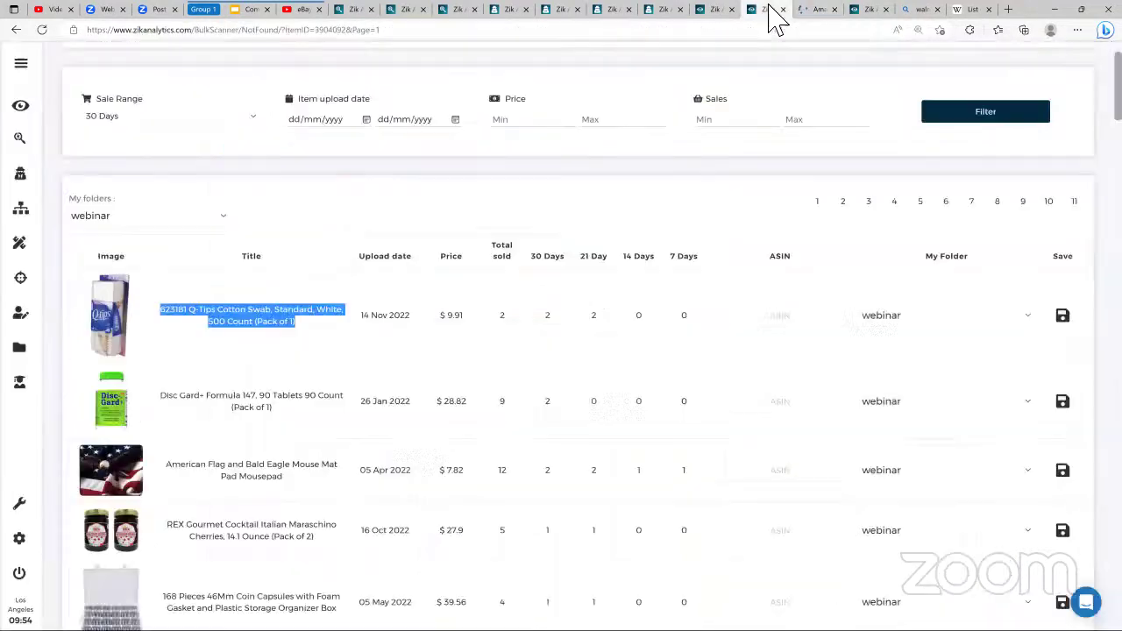
click(816, 16)
Step: Open the matching Q-Tips product on Amazon, copy its ASIN from the address, and enter B07GPP3XC1 for the cotton swab item in ZIK Analytics
click(309, 471)
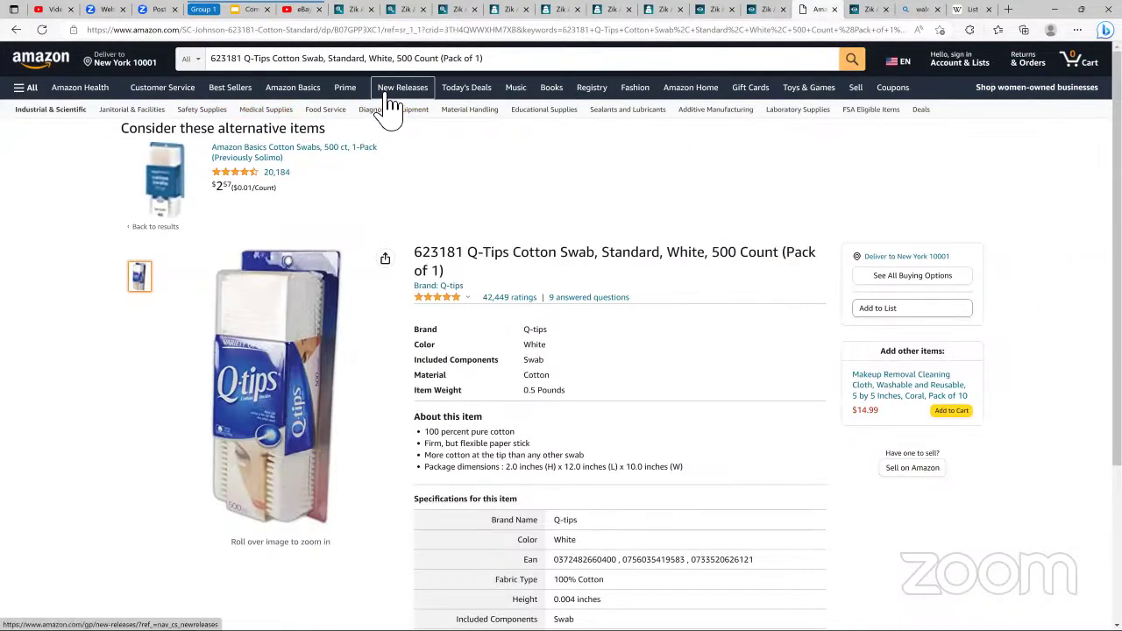
double_click(355, 30)
key(ctrl+c)
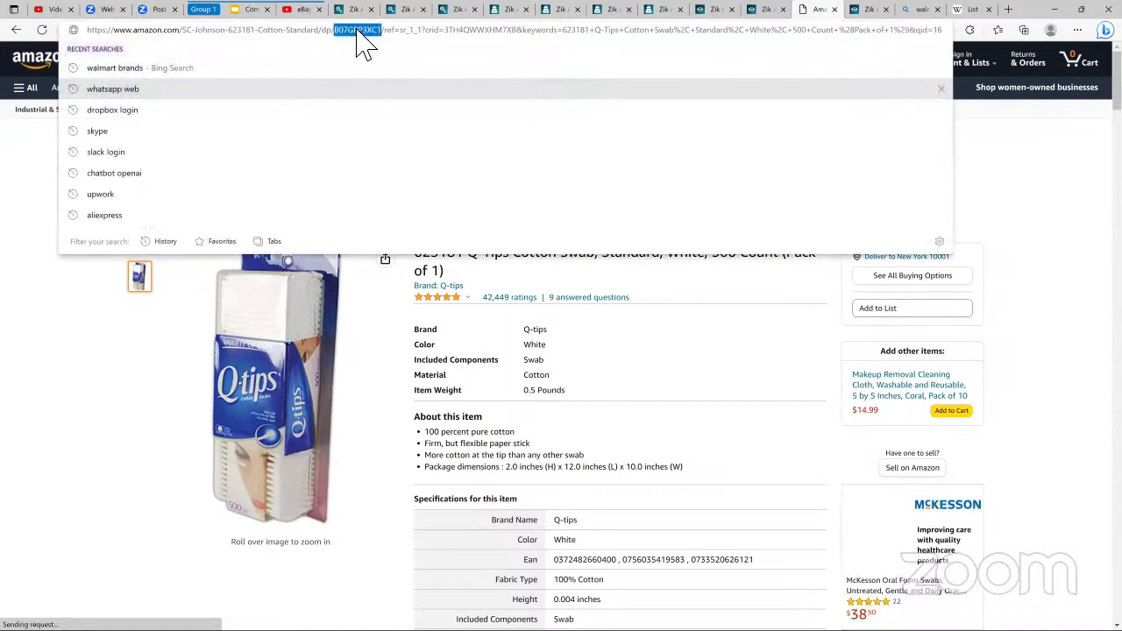
click(764, 11)
click(786, 326)
key(ctrl+v)
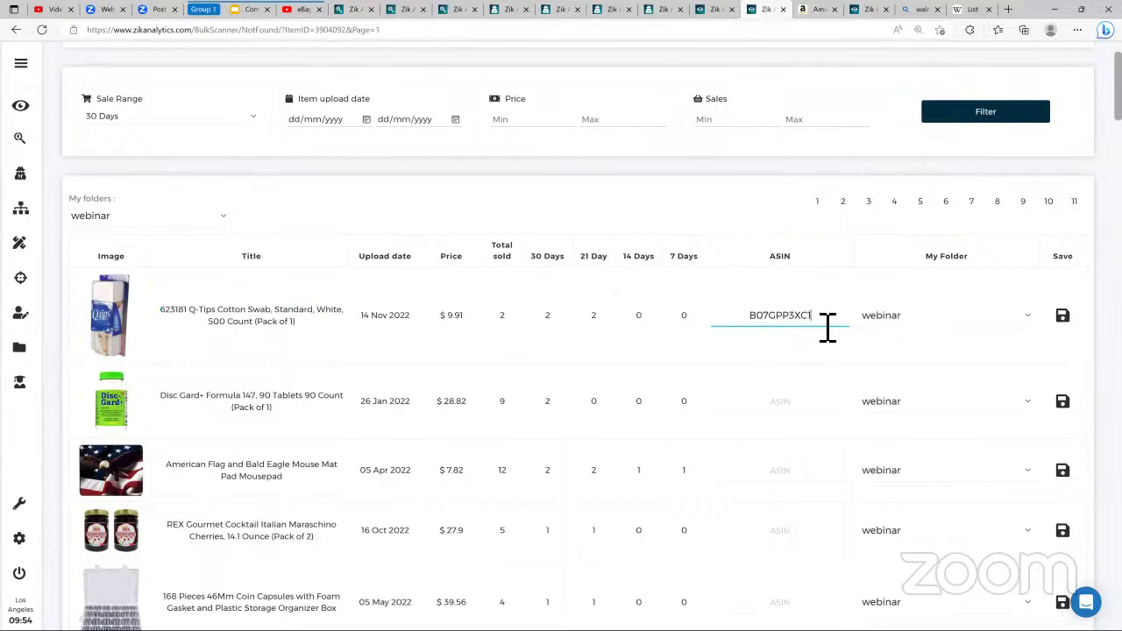
drag(827, 327, 748, 328)
Step: Save the Q-Tips cotton swab item with its ASIN to the webinar folder
click(931, 326)
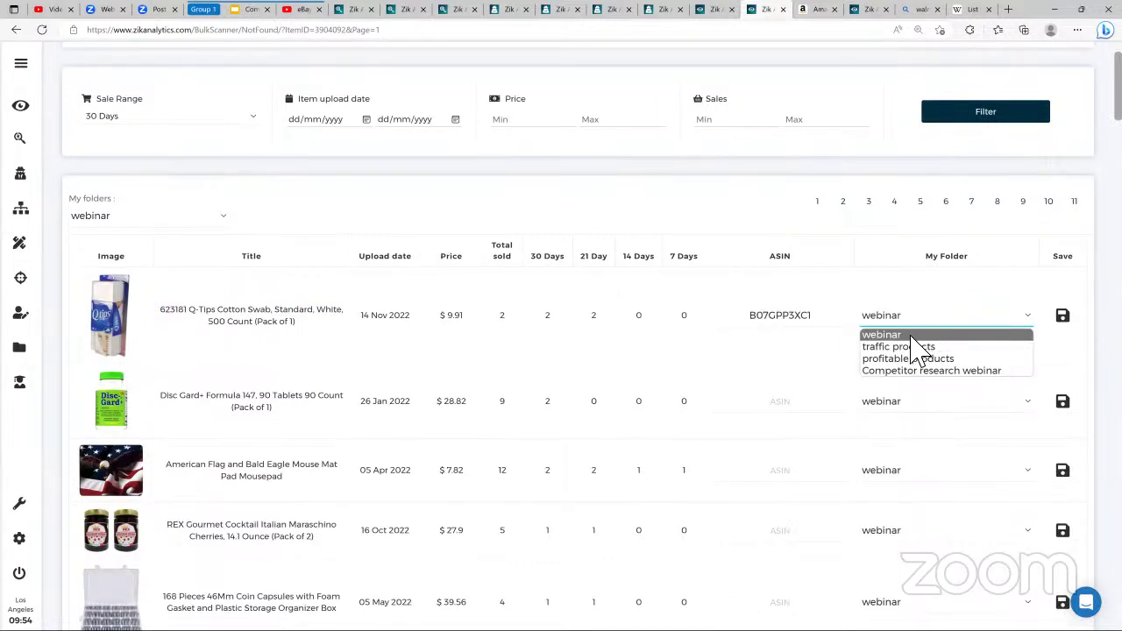
click(1062, 317)
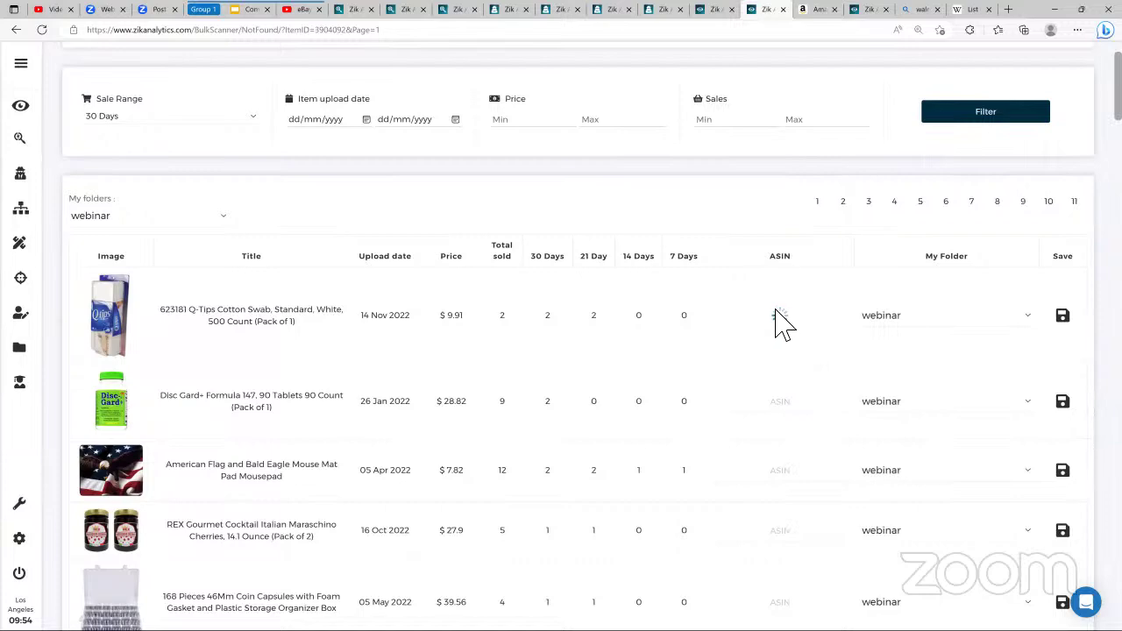
scroll(183, 351, down, 1)
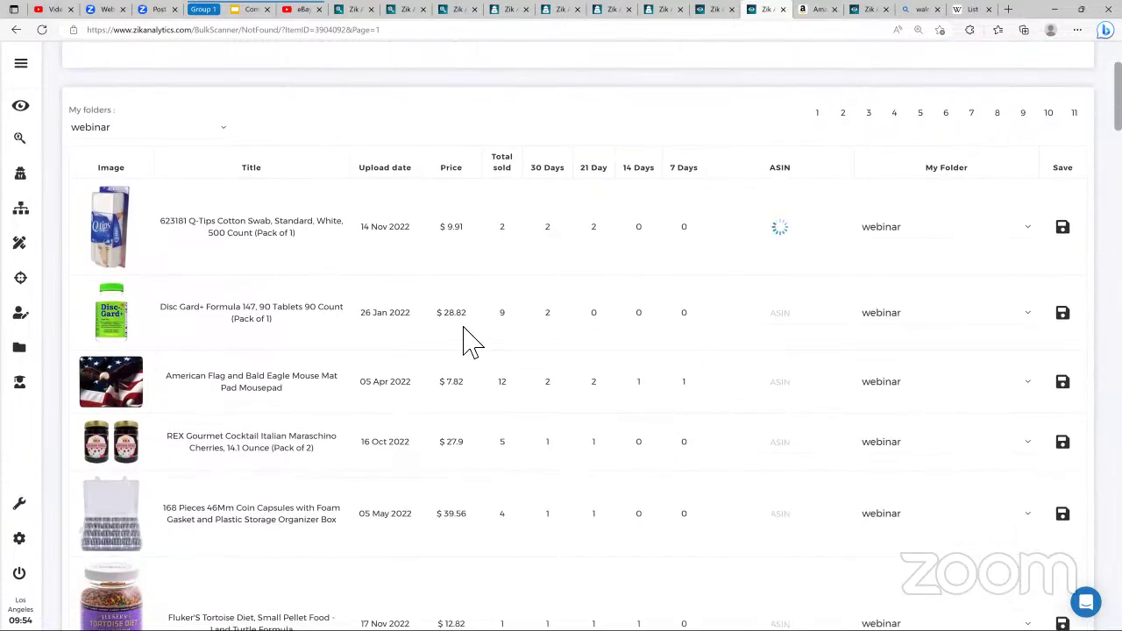
scroll(468, 341, up, 2)
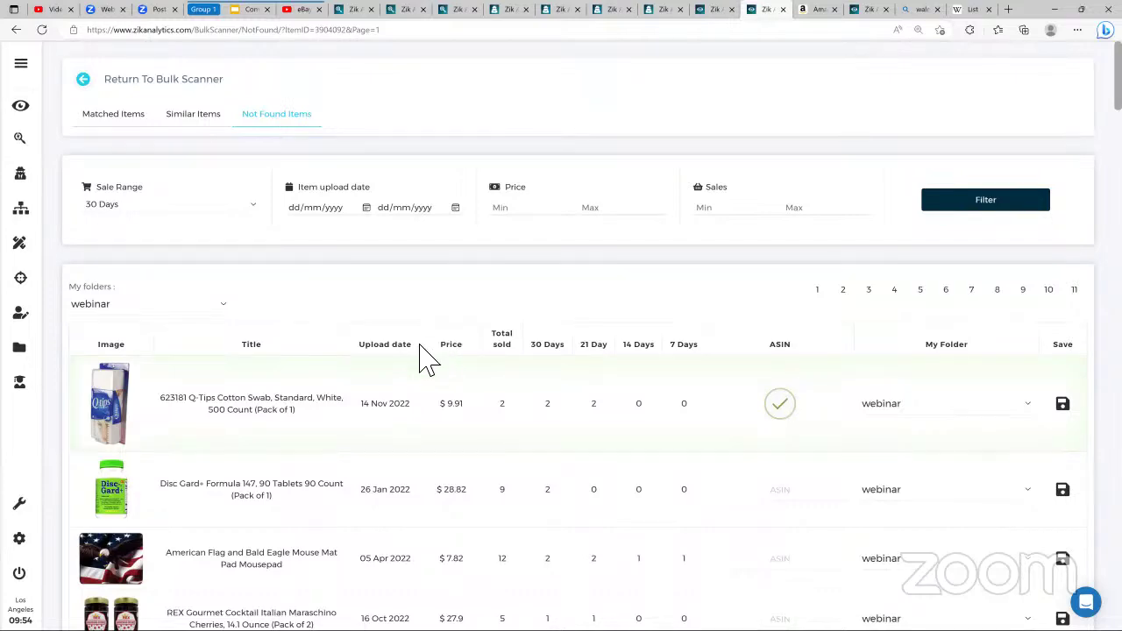
Step: Return to the Bulk Scanner and open a multi scan for the first five scanned sellers, rj_store_us through shopzzoo
scroll(596, 306, down, 15)
scroll(611, 318, up, 6)
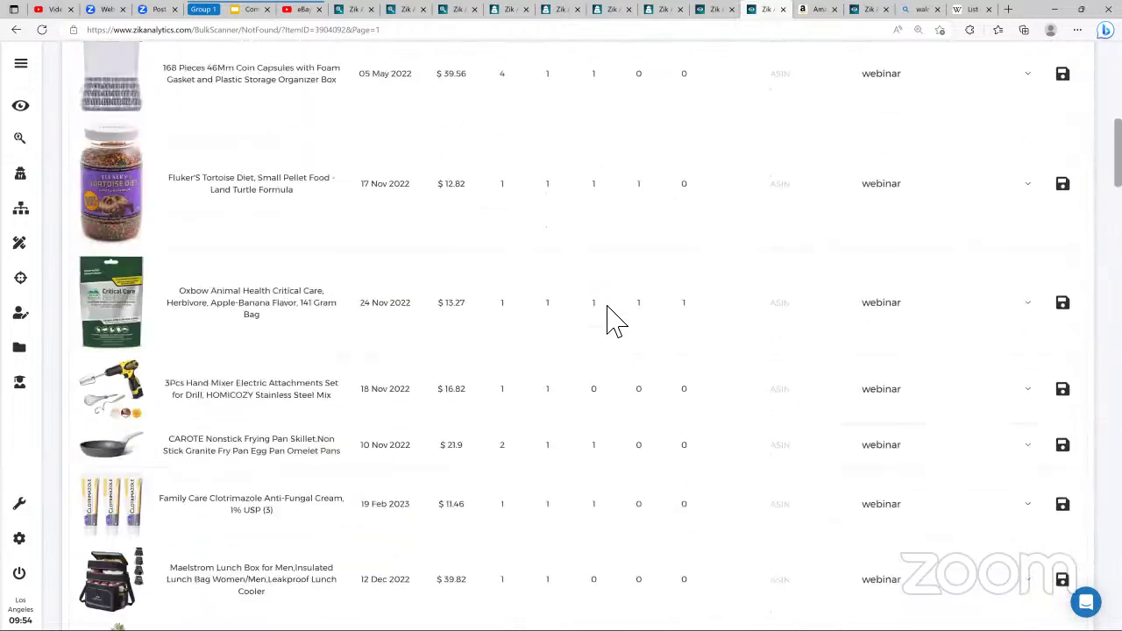
scroll(611, 320, up, 10)
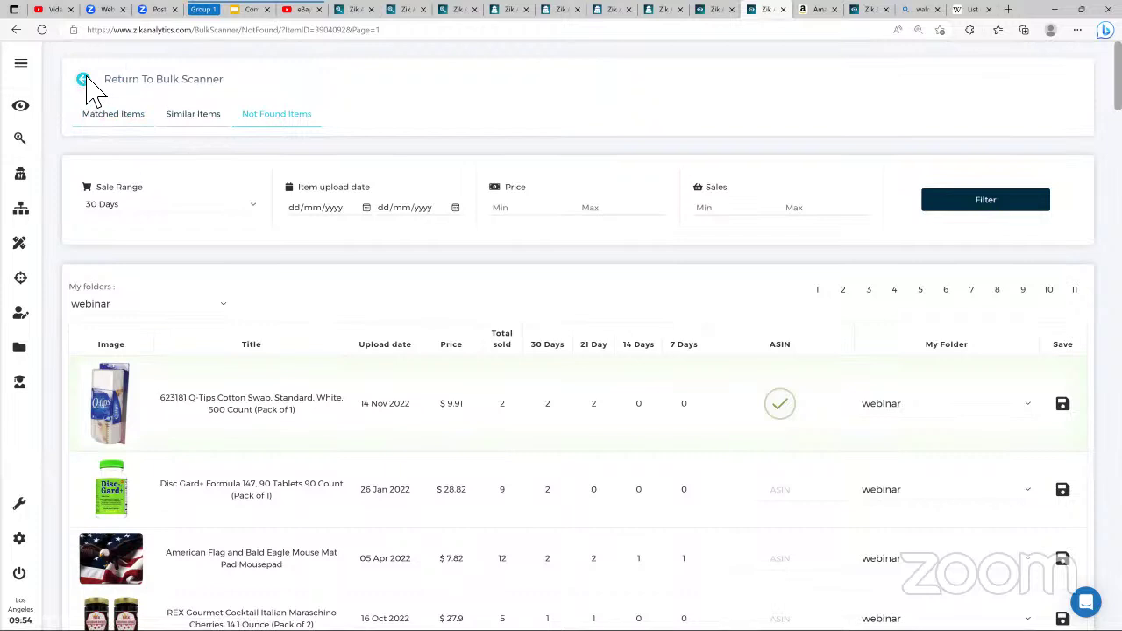
click(114, 81)
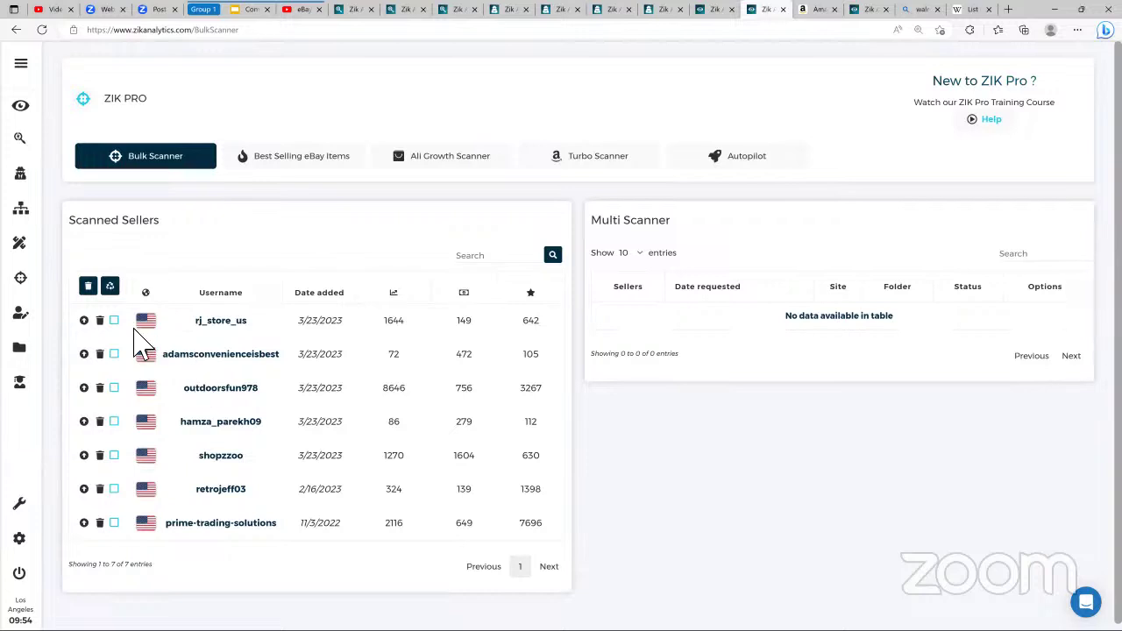
click(115, 322)
click(115, 355)
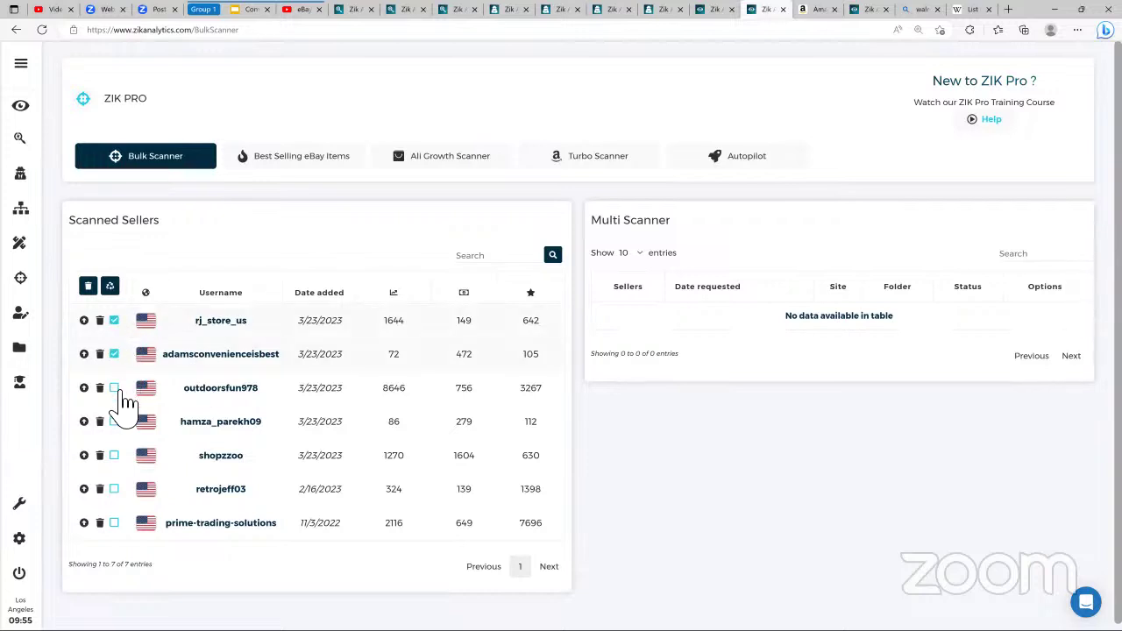
click(115, 388)
click(115, 421)
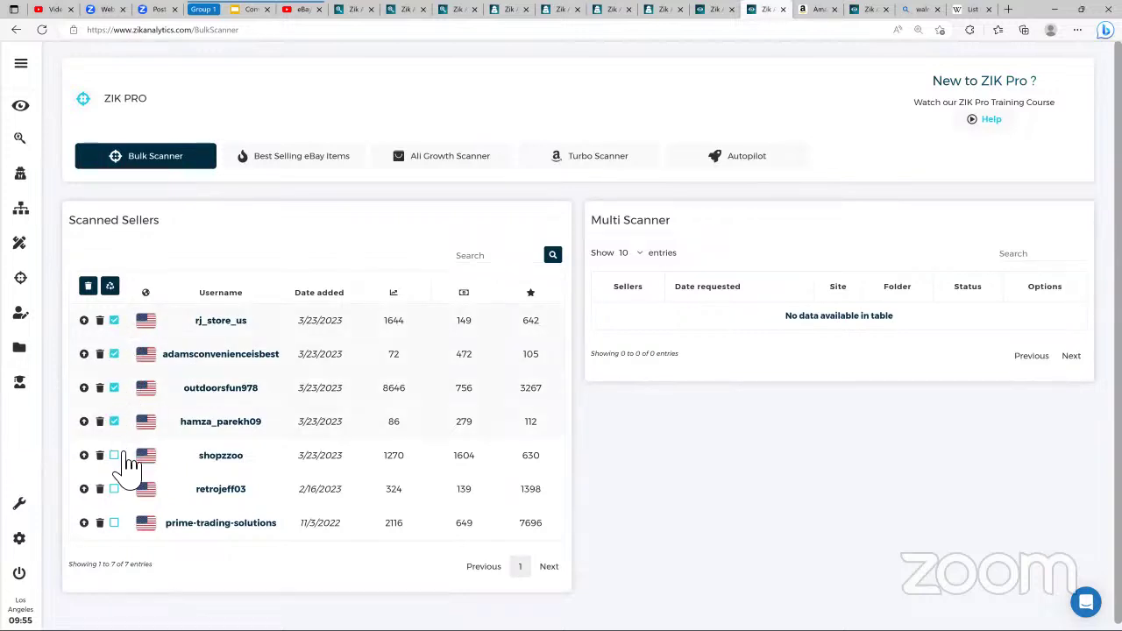
click(114, 456)
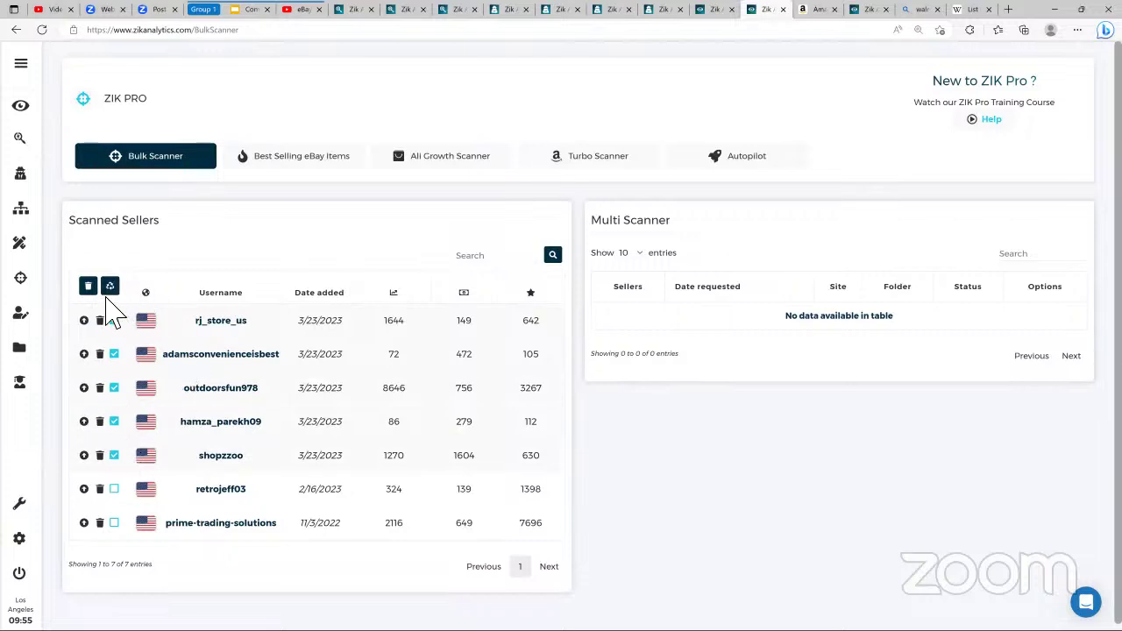
click(110, 286)
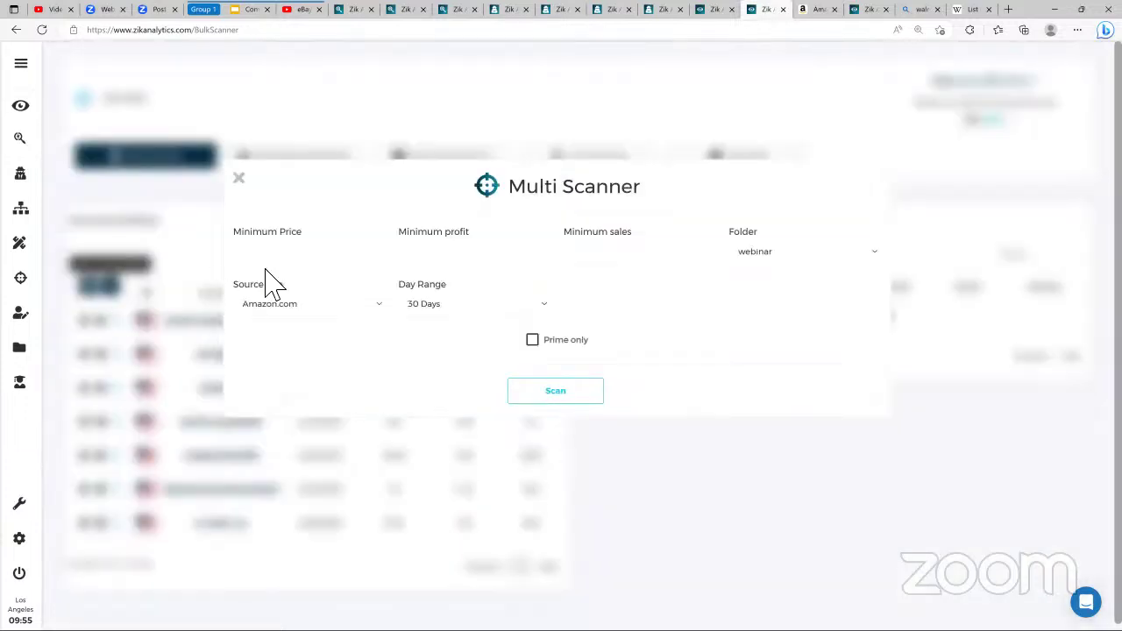
Step: Set the multi scan's minimum price to 5, minimum sales to 2 and day range to 7 Days
click(303, 265)
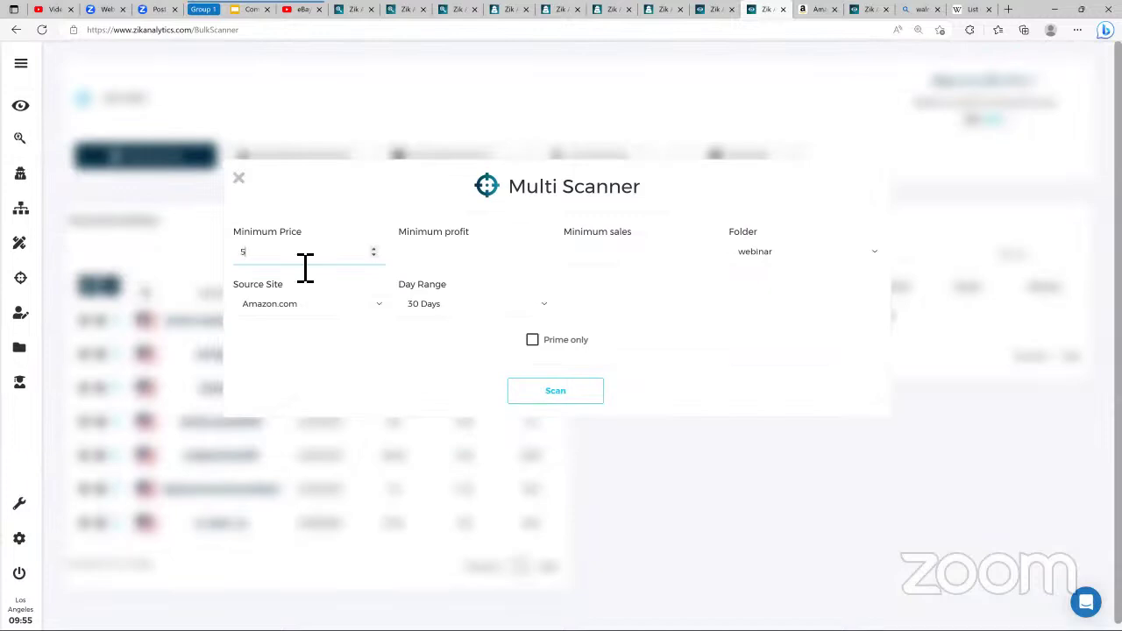
click(465, 273)
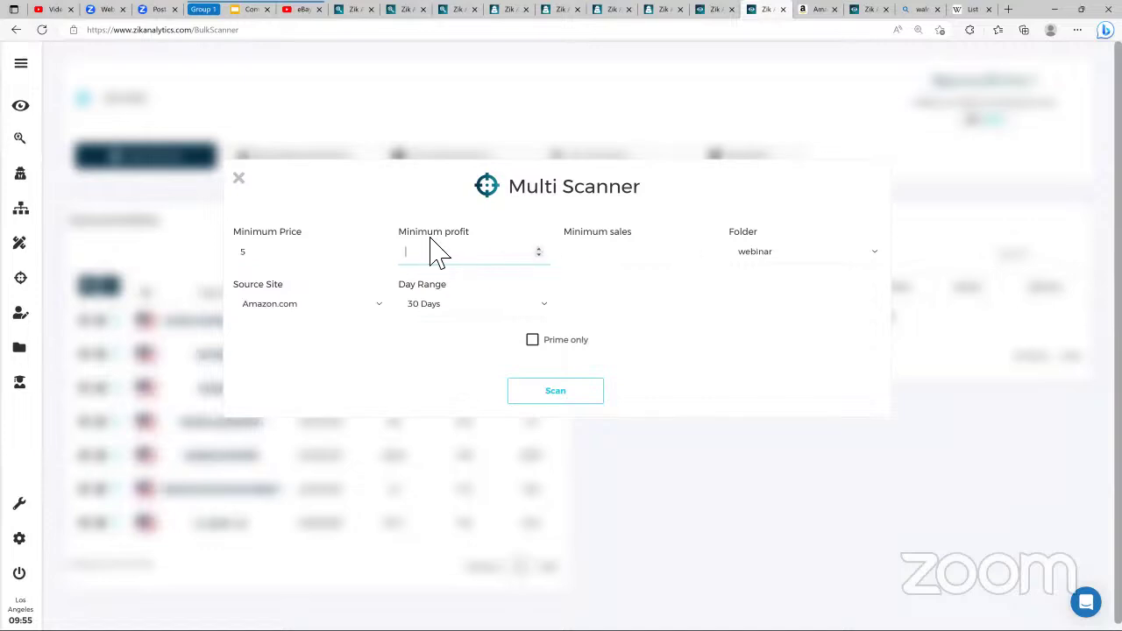
click(627, 273)
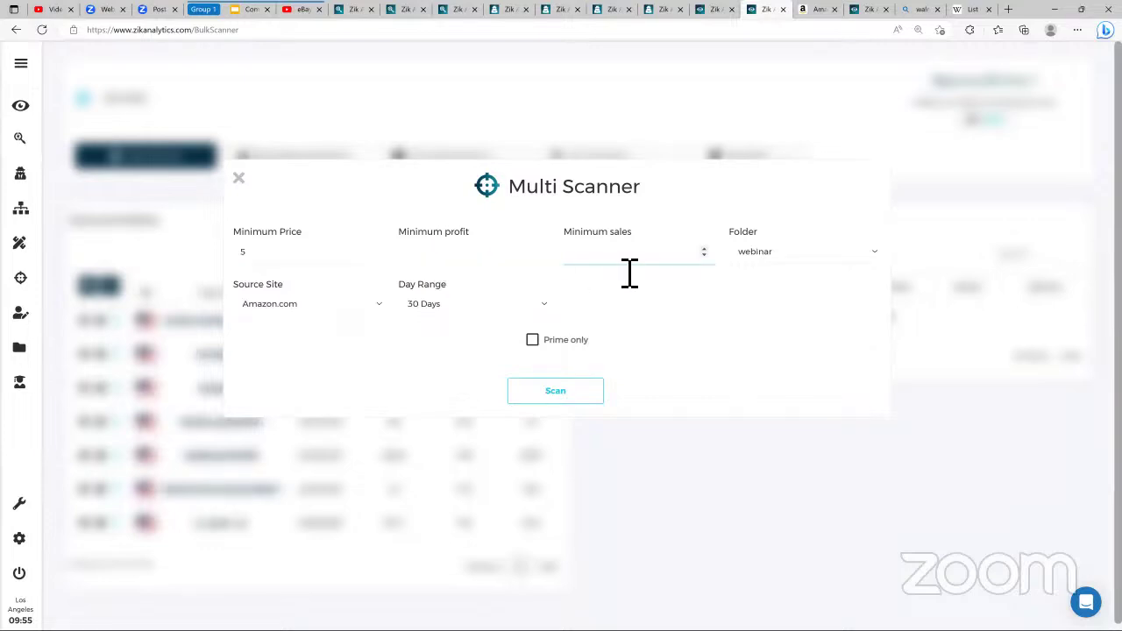
click(425, 306)
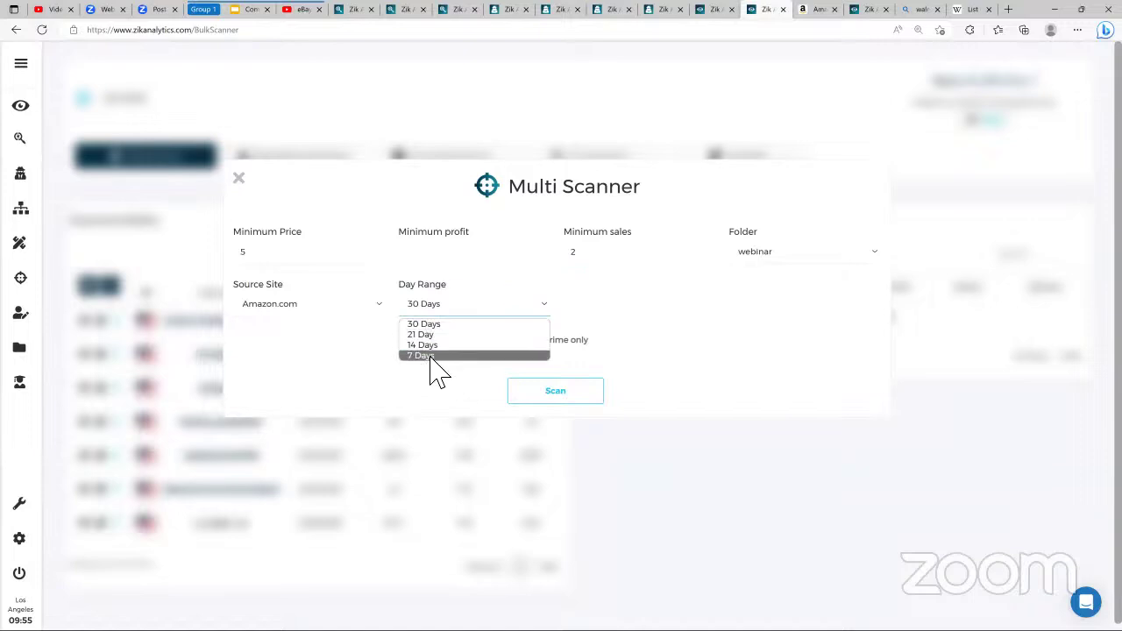
click(431, 355)
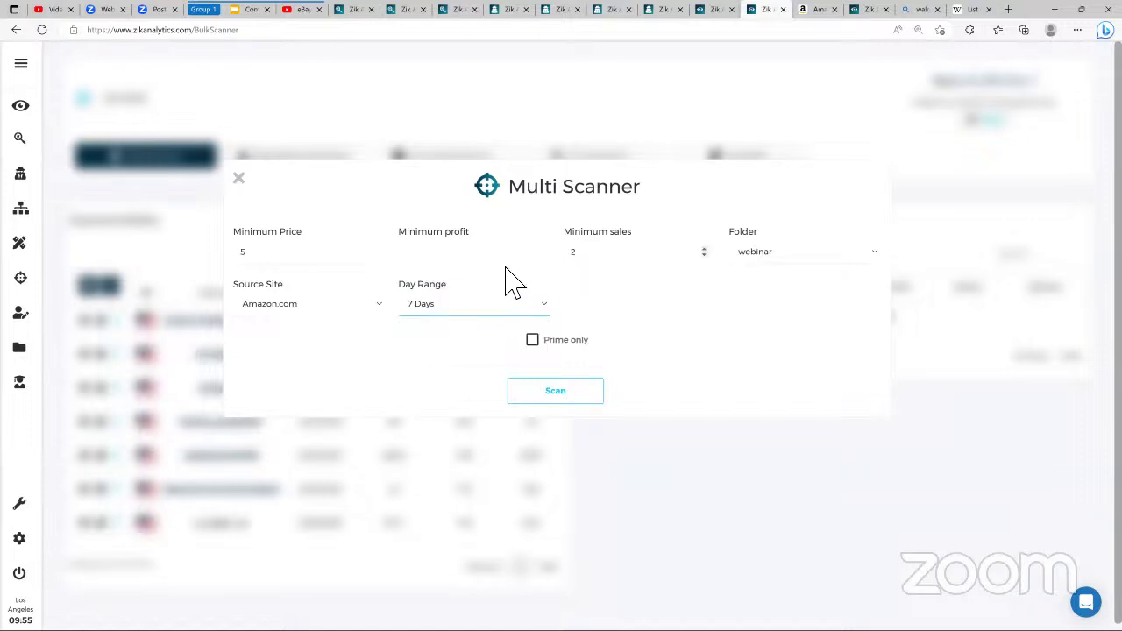
Step: Choose the Competitor research webinar folder, restrict the scan to Prime only, set the minimum profit to 0 and start the scan
click(755, 250)
click(750, 303)
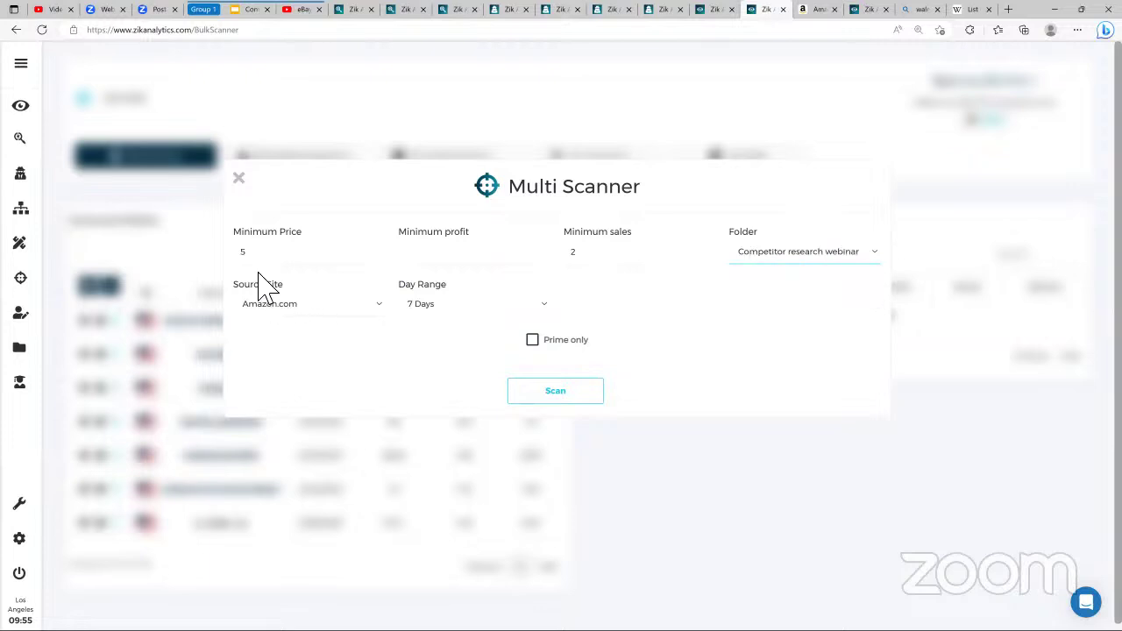
click(537, 341)
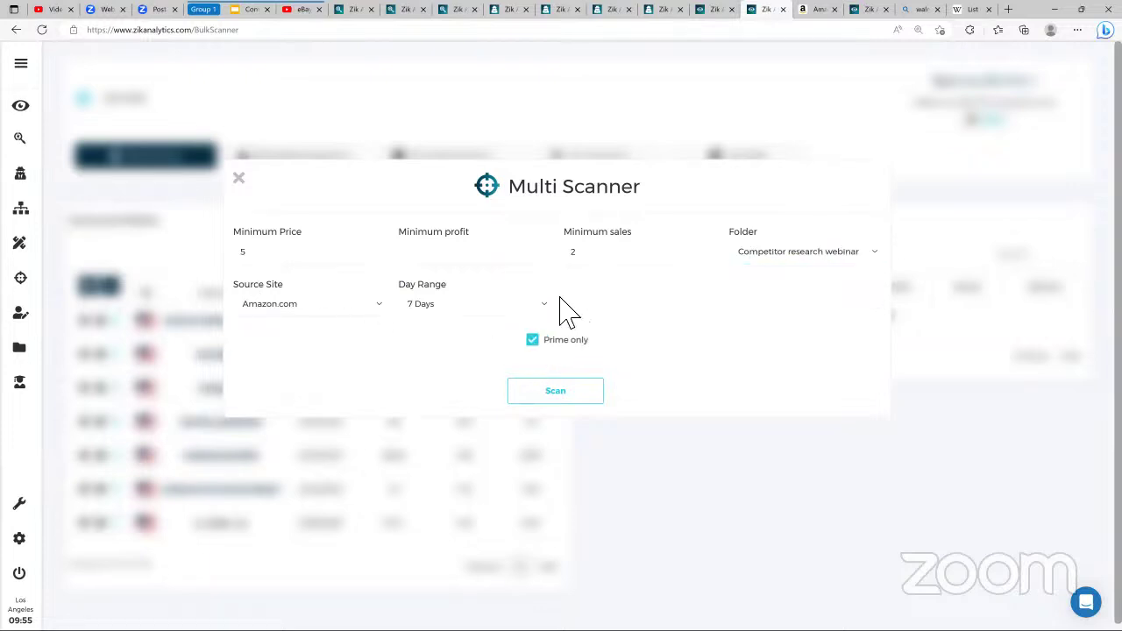
click(556, 391)
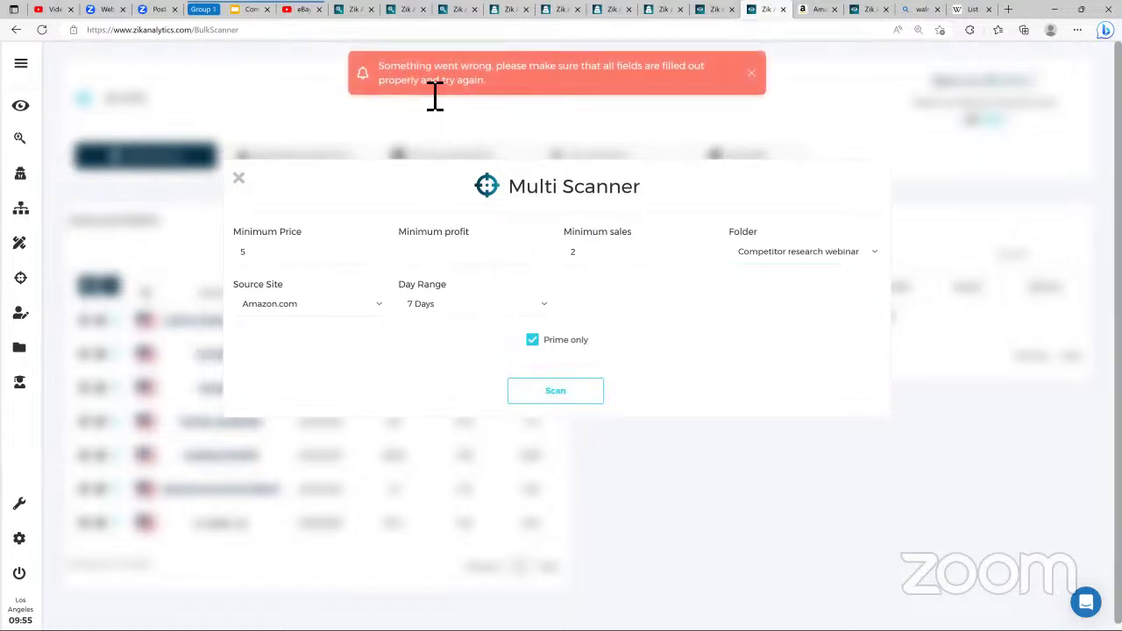
click(447, 271)
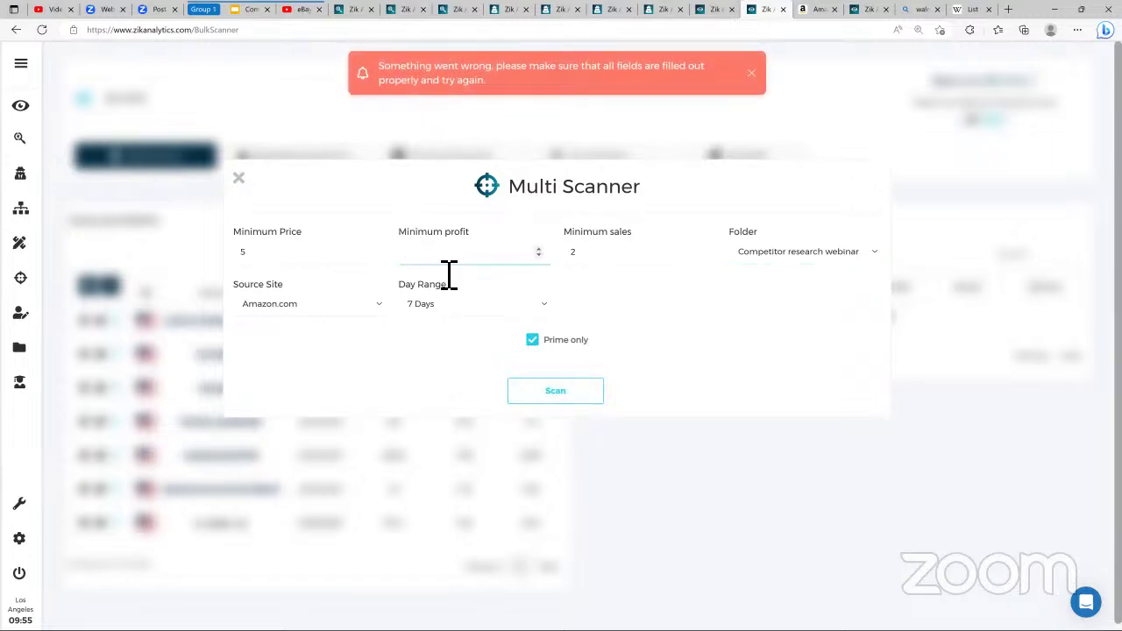
text(0)
click(521, 396)
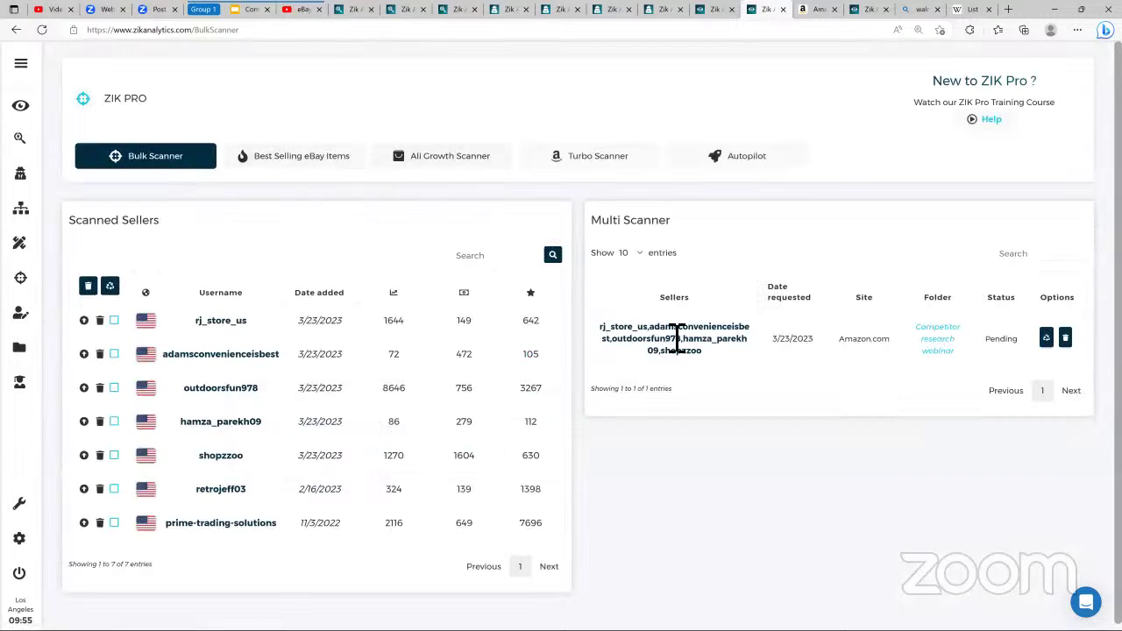
Step: Review the new multi scan entry's sellers, date, site and folder, and reload the page to check its status
drag(604, 232, 989, 368)
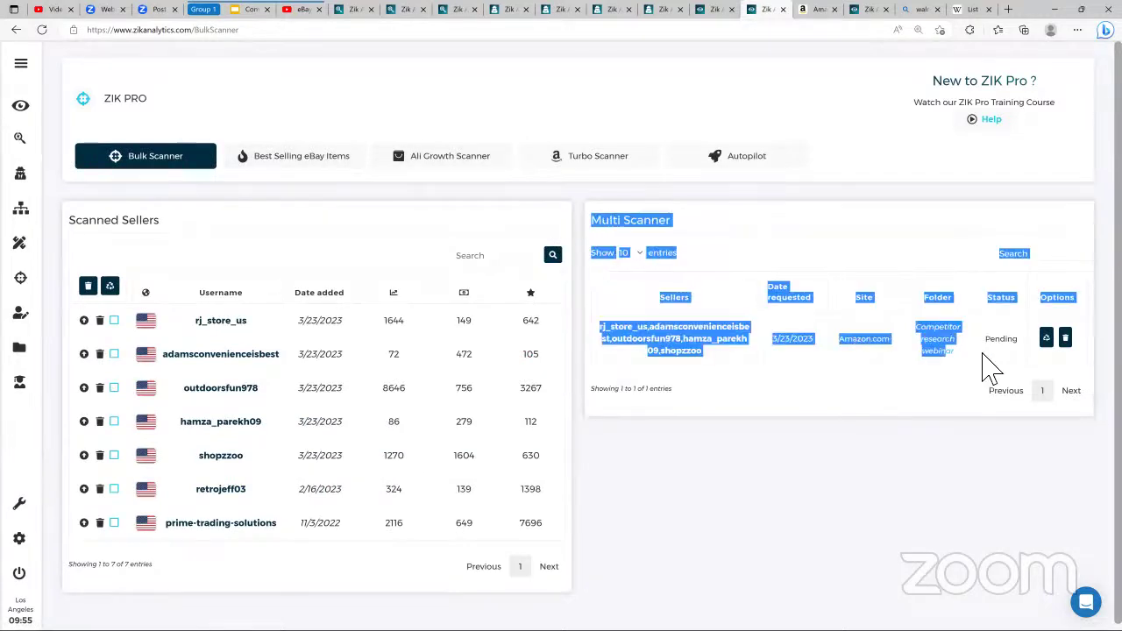
click(864, 450)
triple_click(614, 340)
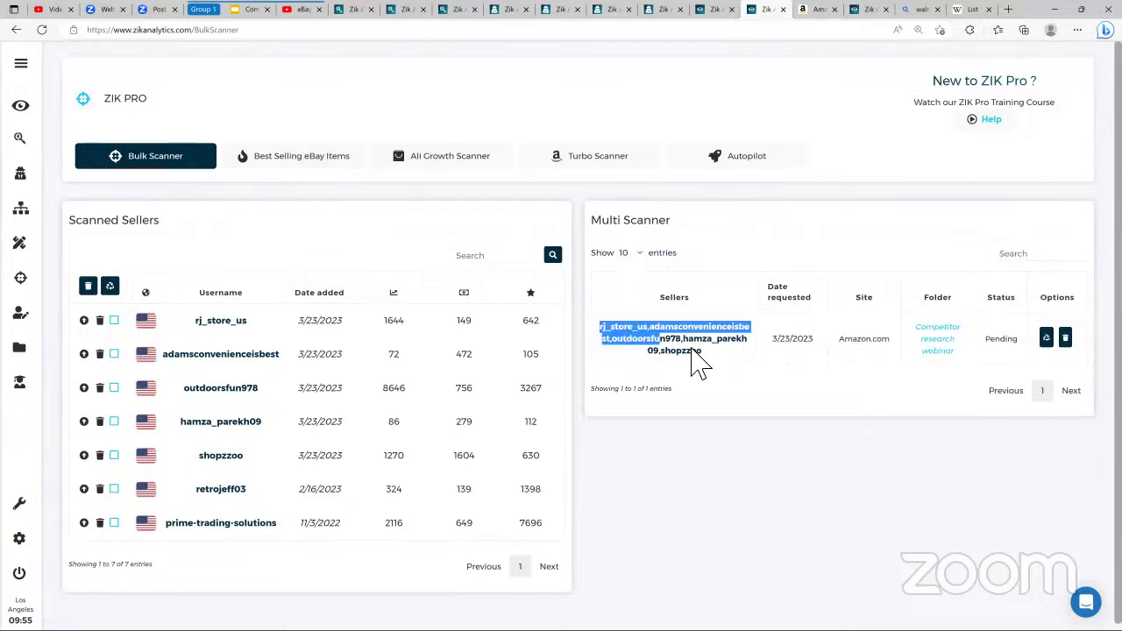
drag(743, 368, 803, 340)
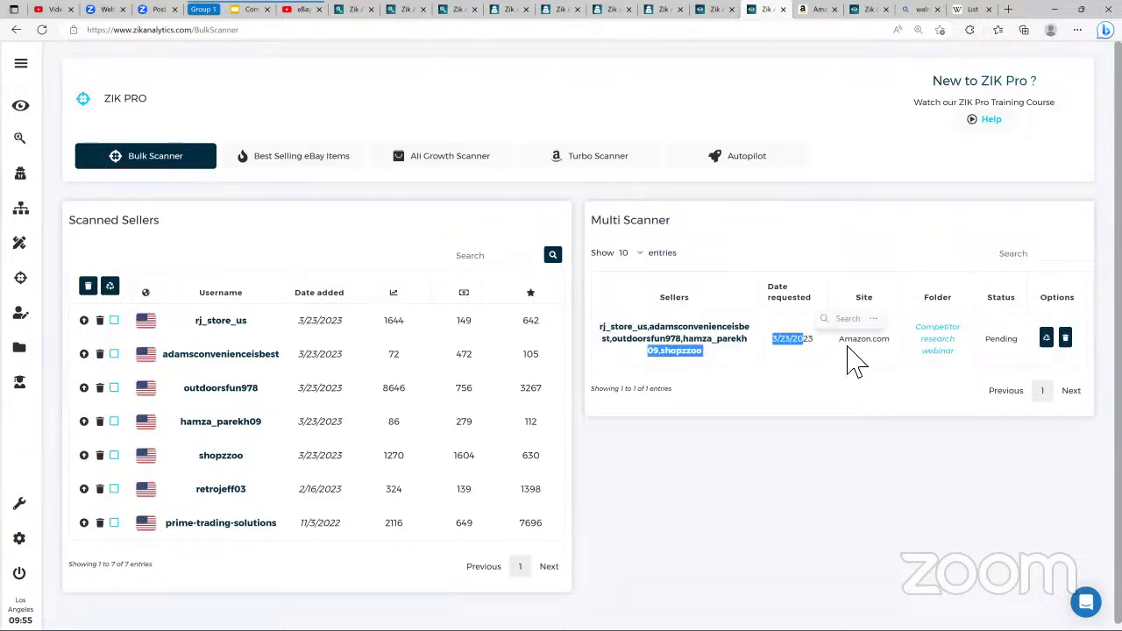
click(866, 379)
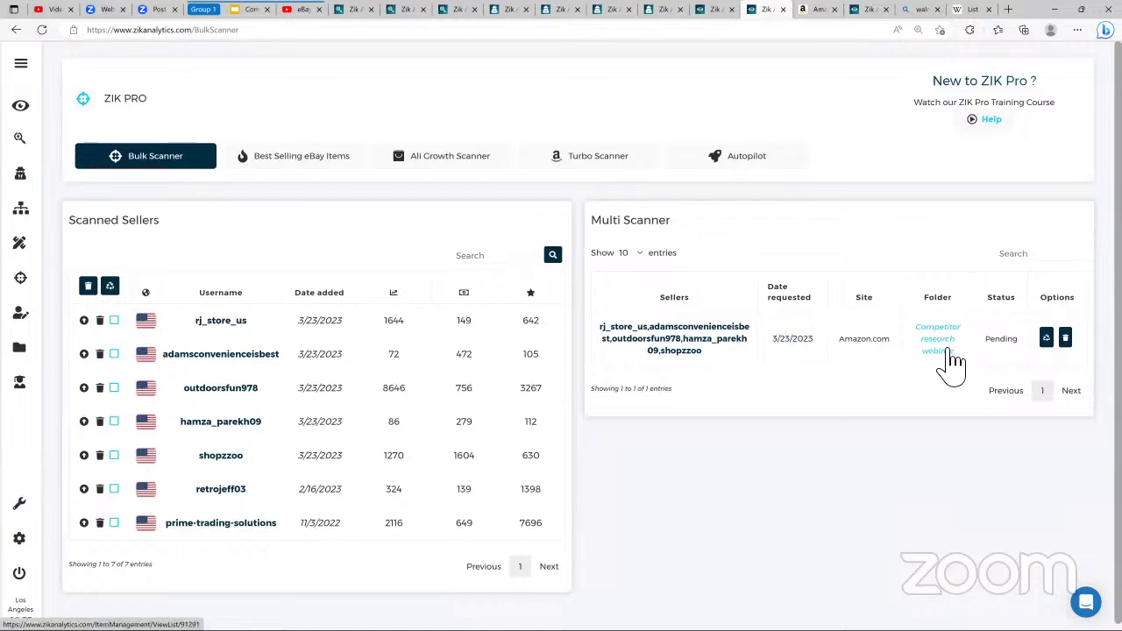
click(47, 30)
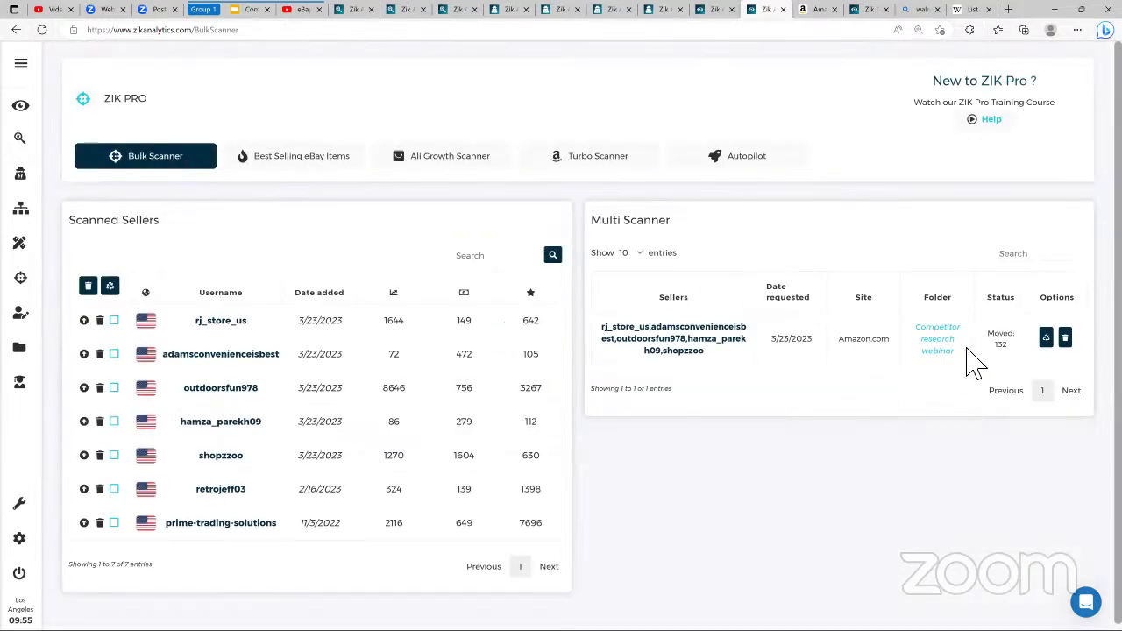
double_click(1003, 345)
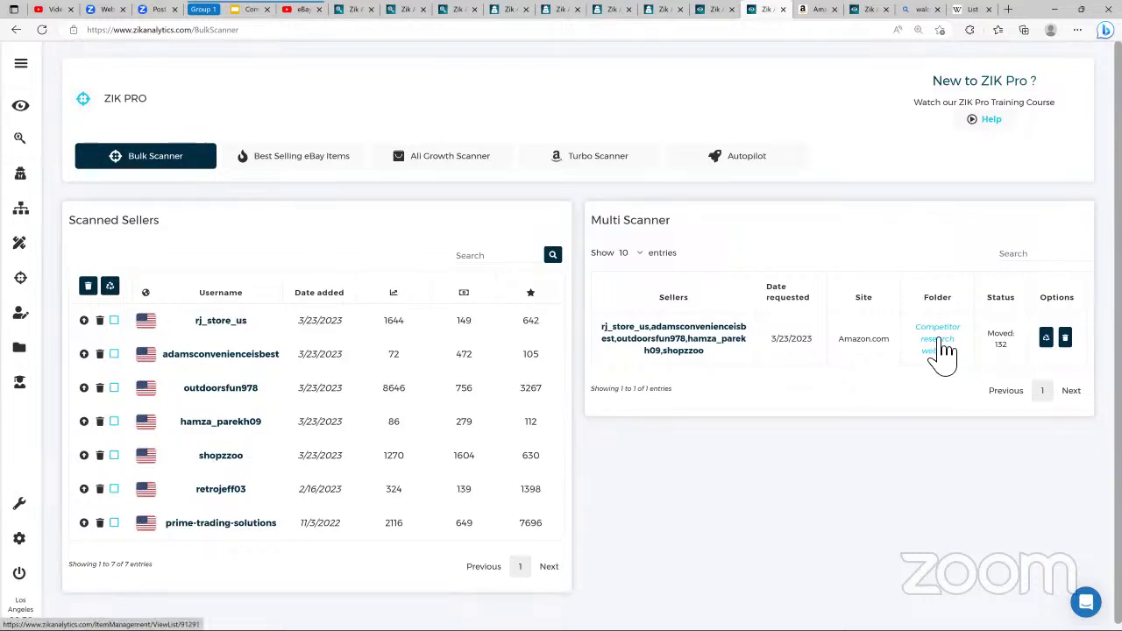
Step: Open the Competitor research webinar folder from the scan entry and look through the moved items with their suppliers, prices, profits and sales
click(943, 351)
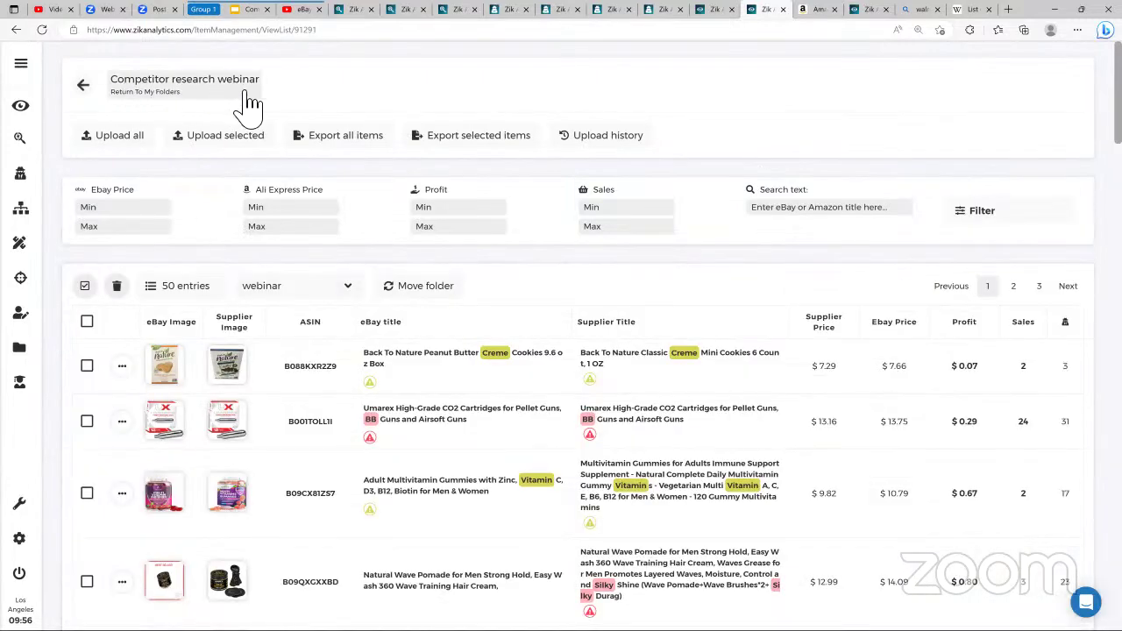
scroll(306, 231, down, 3)
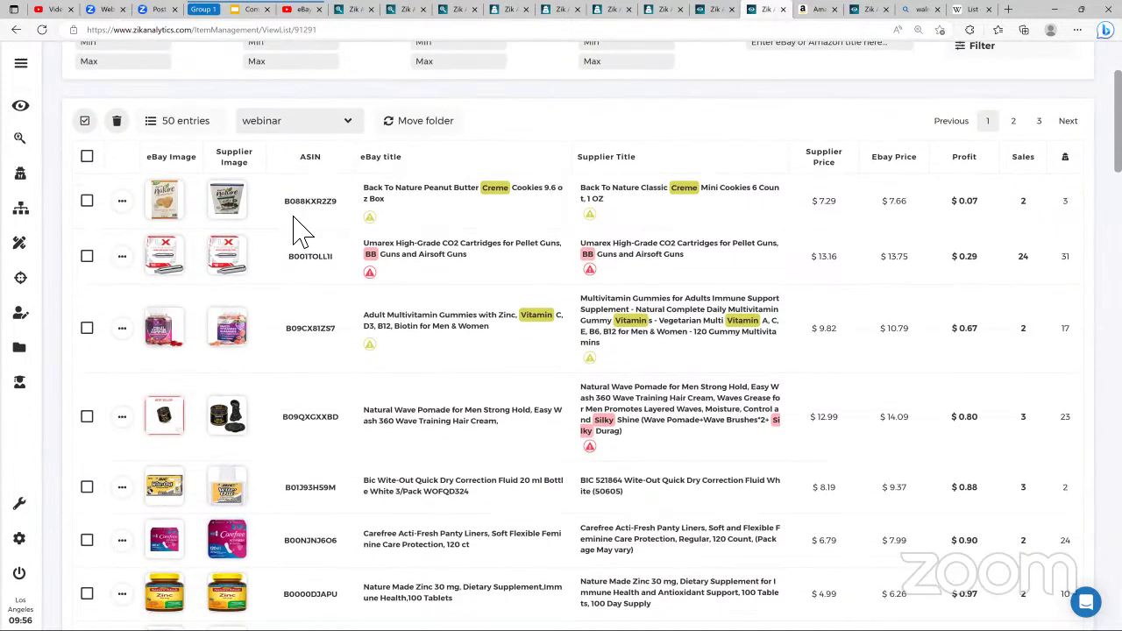
scroll(300, 225, up, 3)
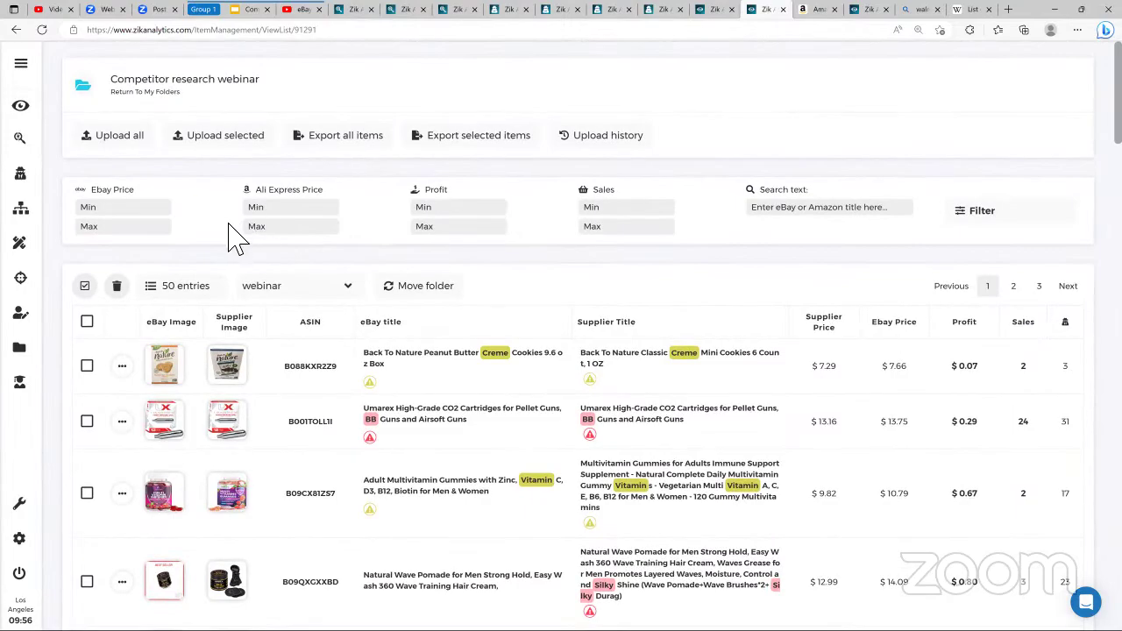
scroll(255, 254, down, 9)
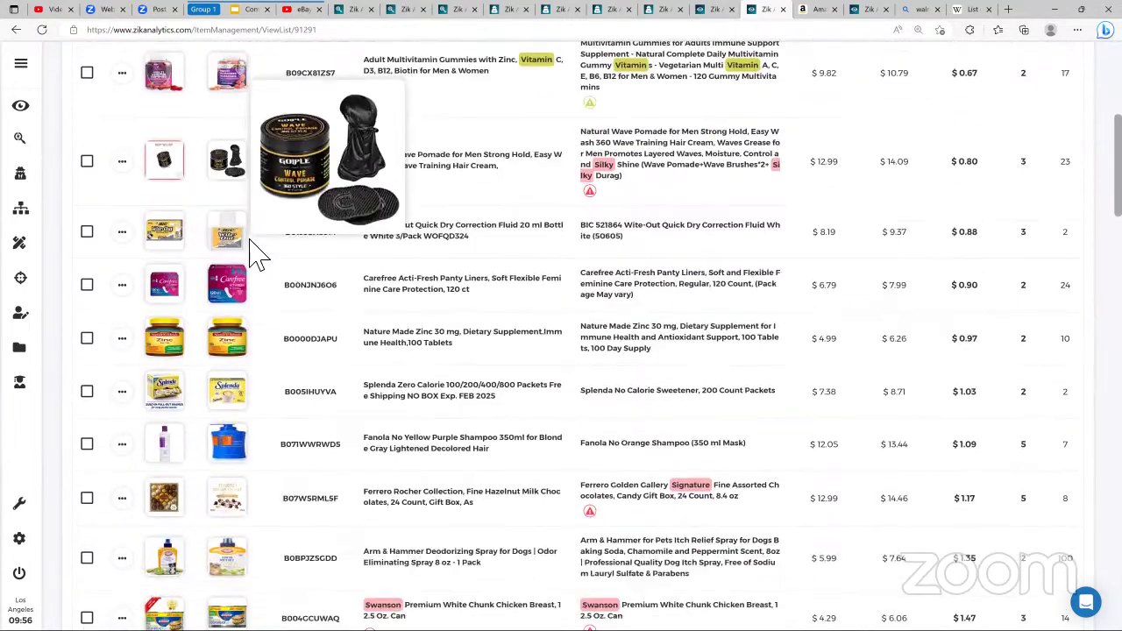
scroll(254, 254, down, 9)
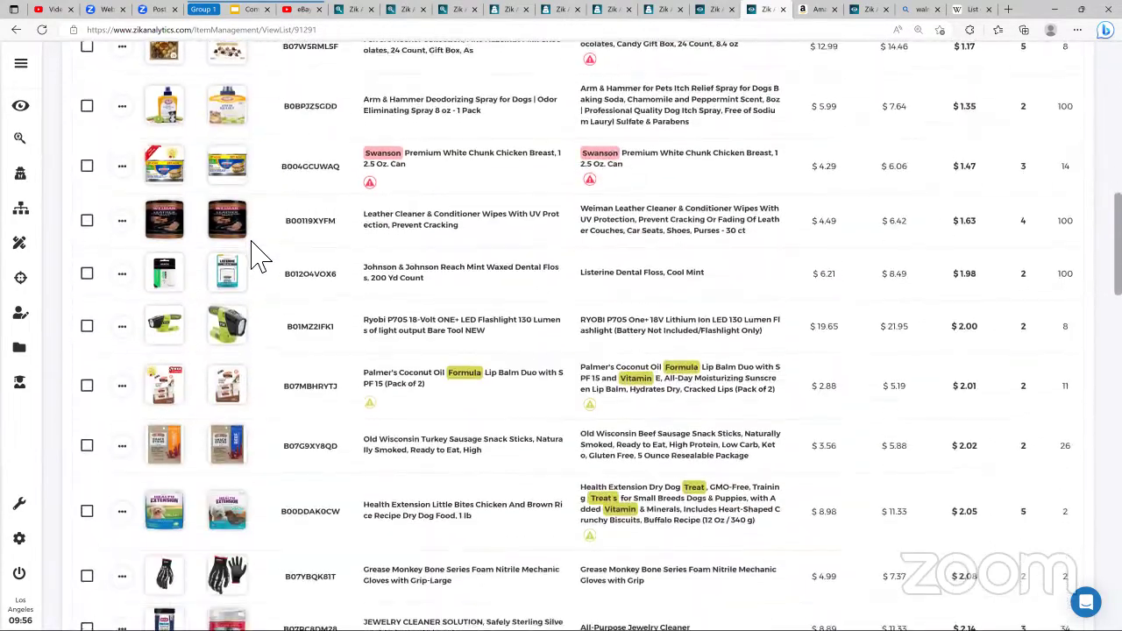
scroll(259, 256, down, 8)
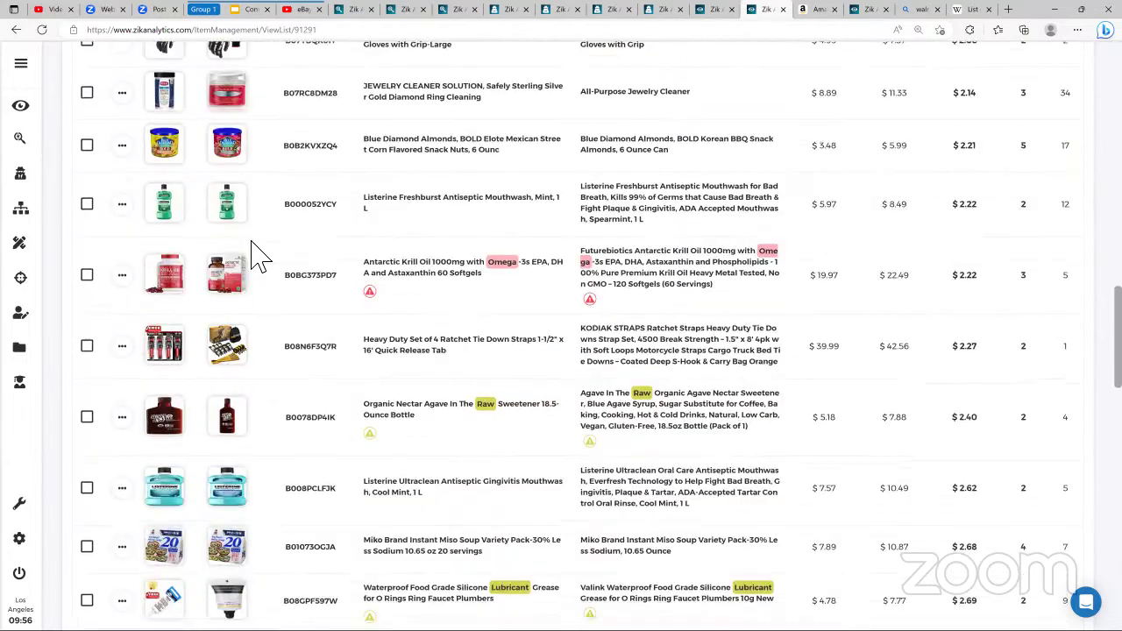
scroll(259, 256, down, 6)
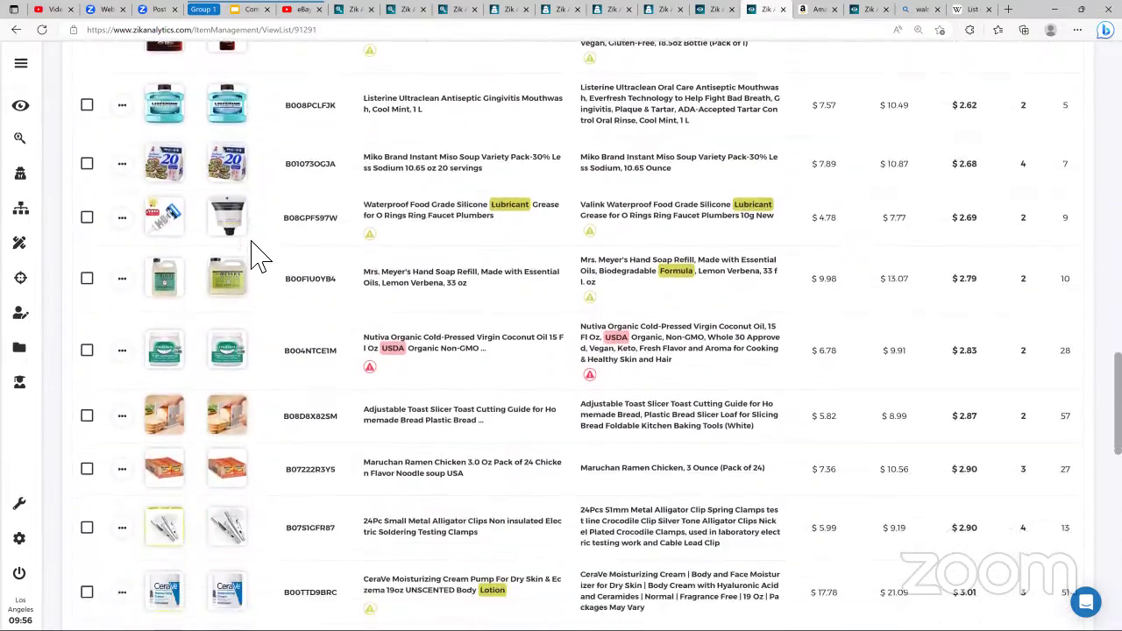
scroll(260, 256, down, 6)
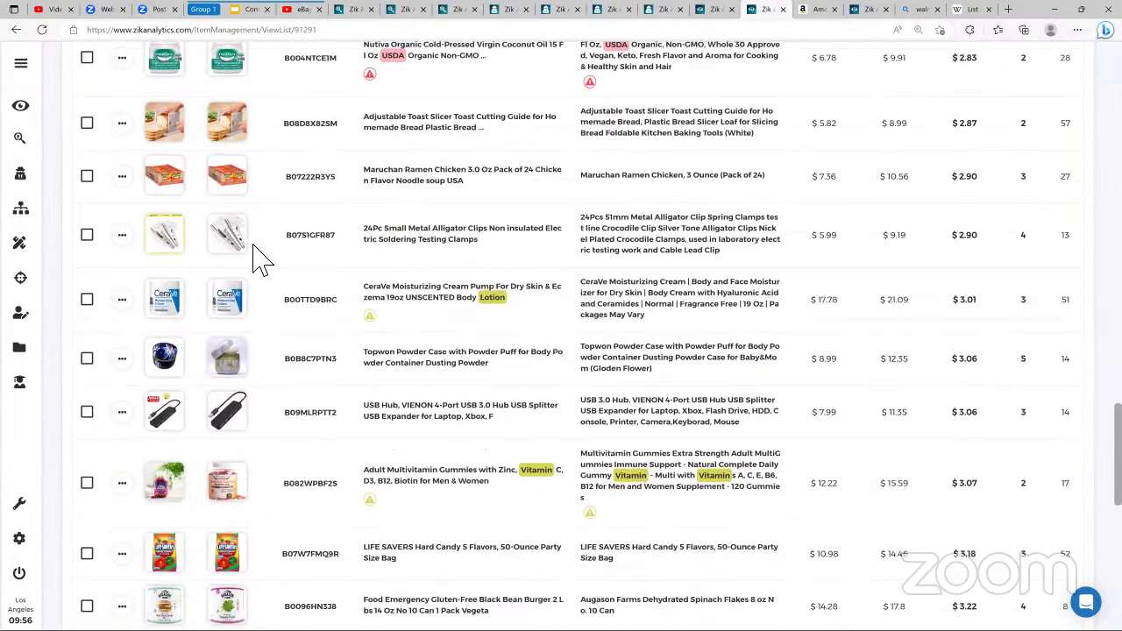
scroll(262, 260, down, 1)
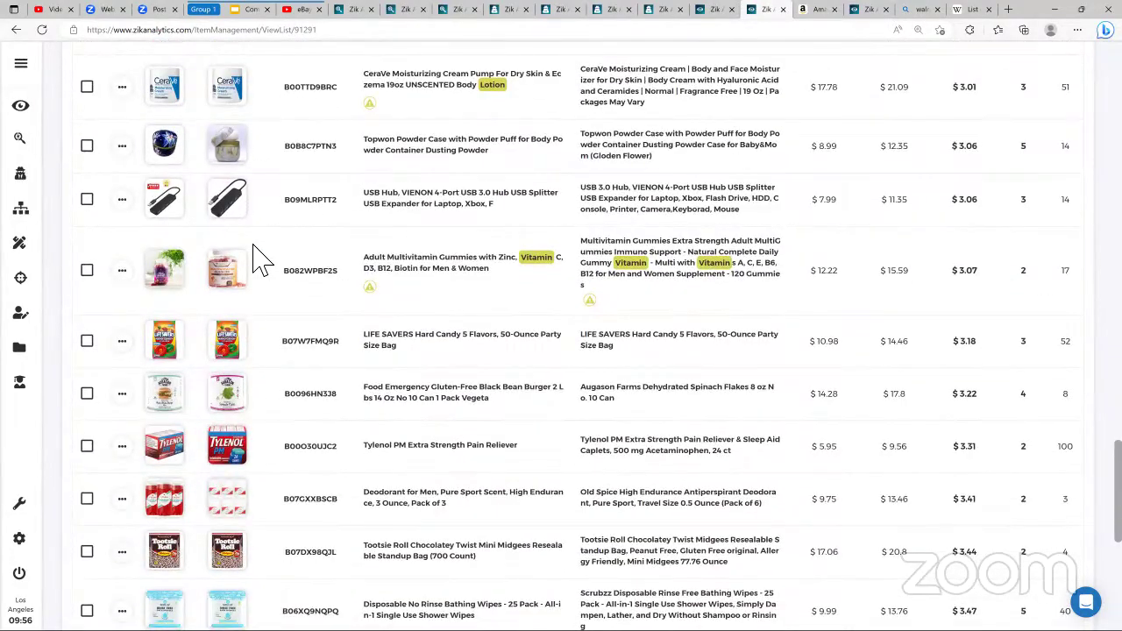
scroll(260, 259, down, 7)
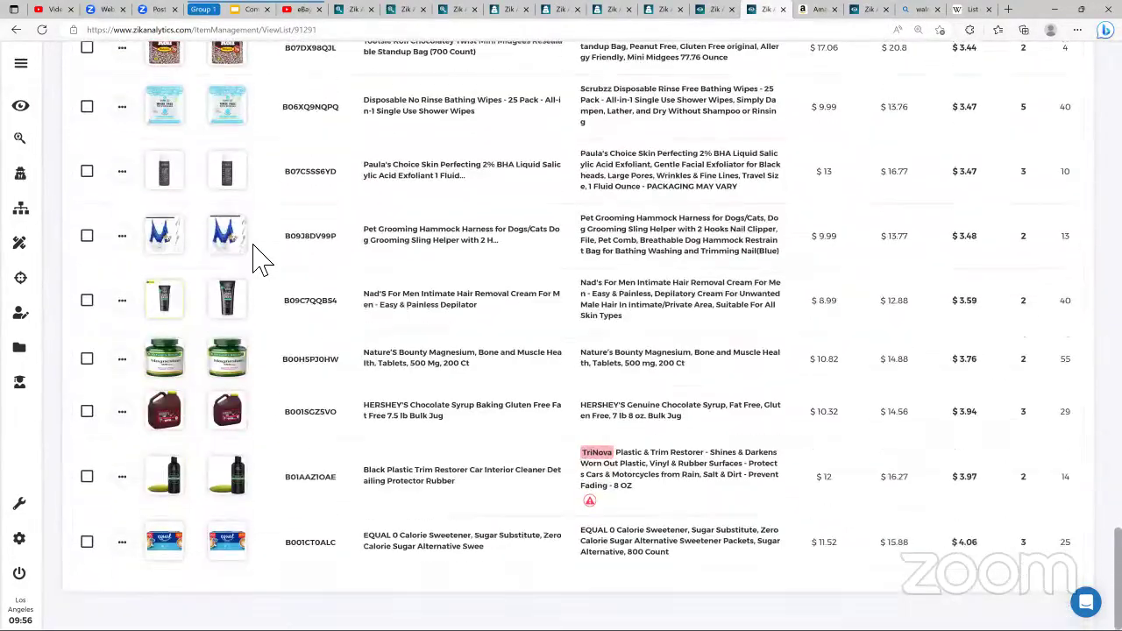
scroll(260, 259, up, 20)
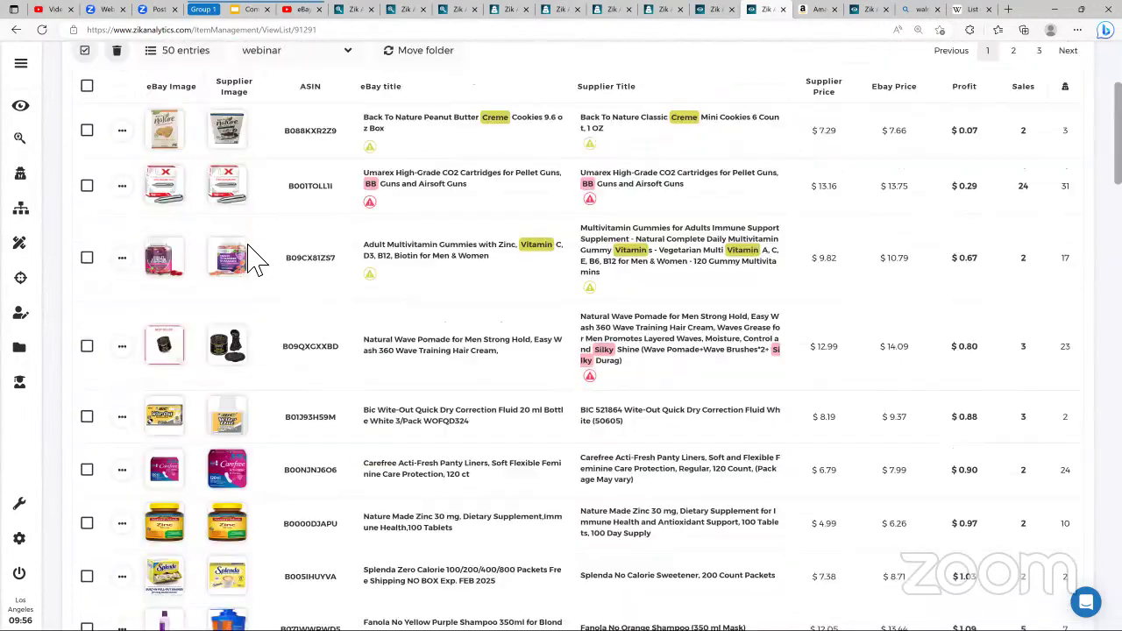
scroll(254, 260, up, 3)
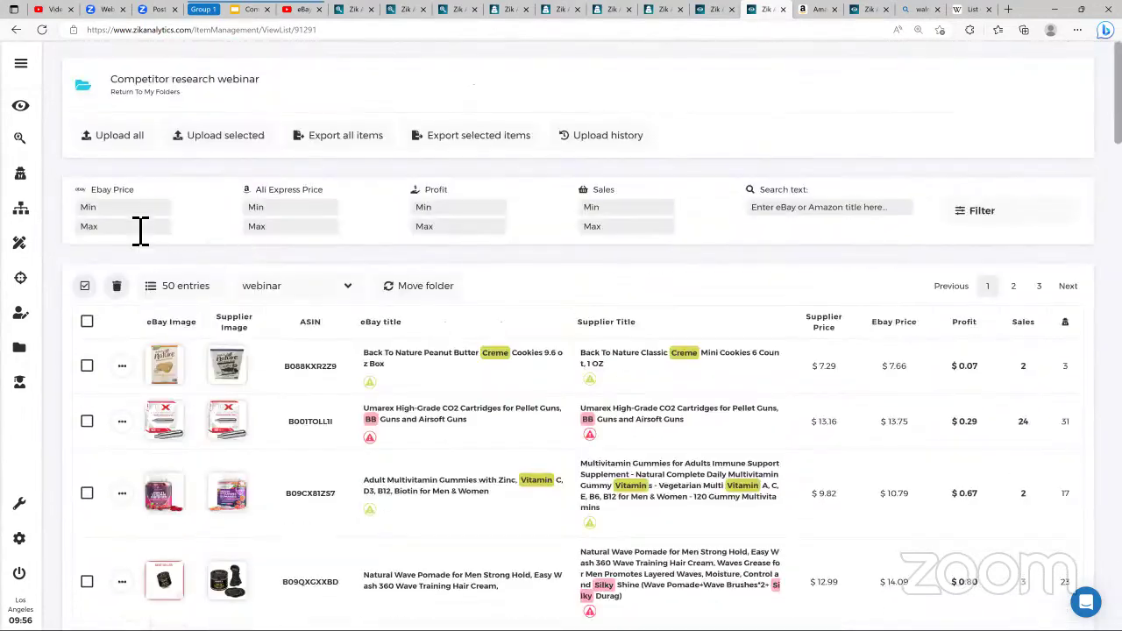
Step: Show 200 entries per page in the Competitor research webinar folder and select all the listed items
click(186, 286)
click(195, 350)
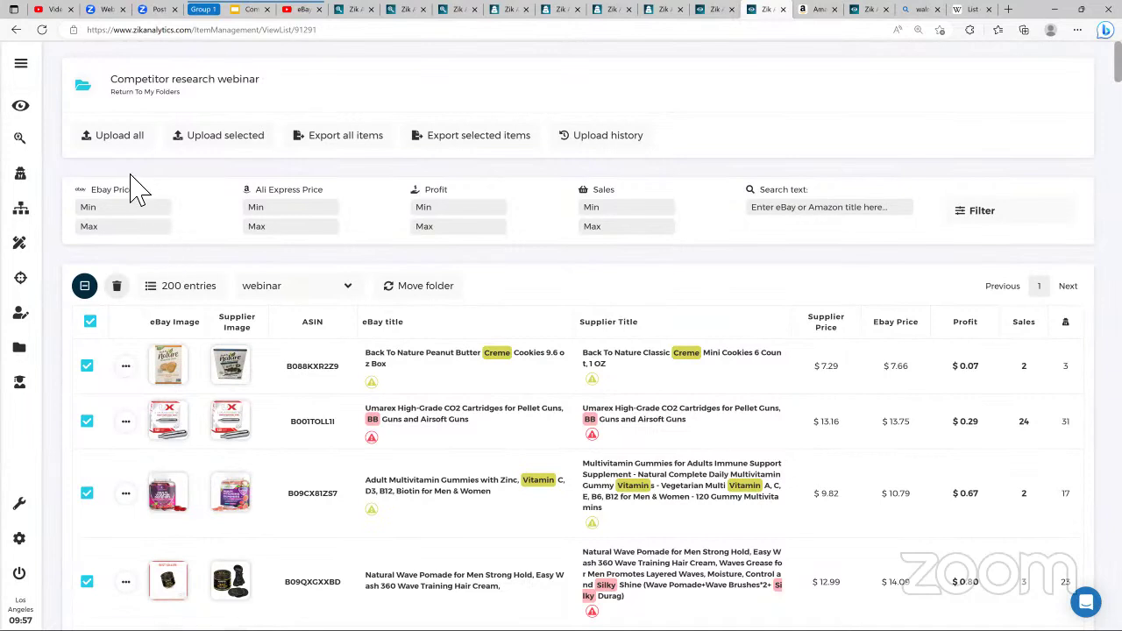
Step: Open the AutoDS store connection for uploading all items, look at its sign-in form, and close it without signing in
click(112, 139)
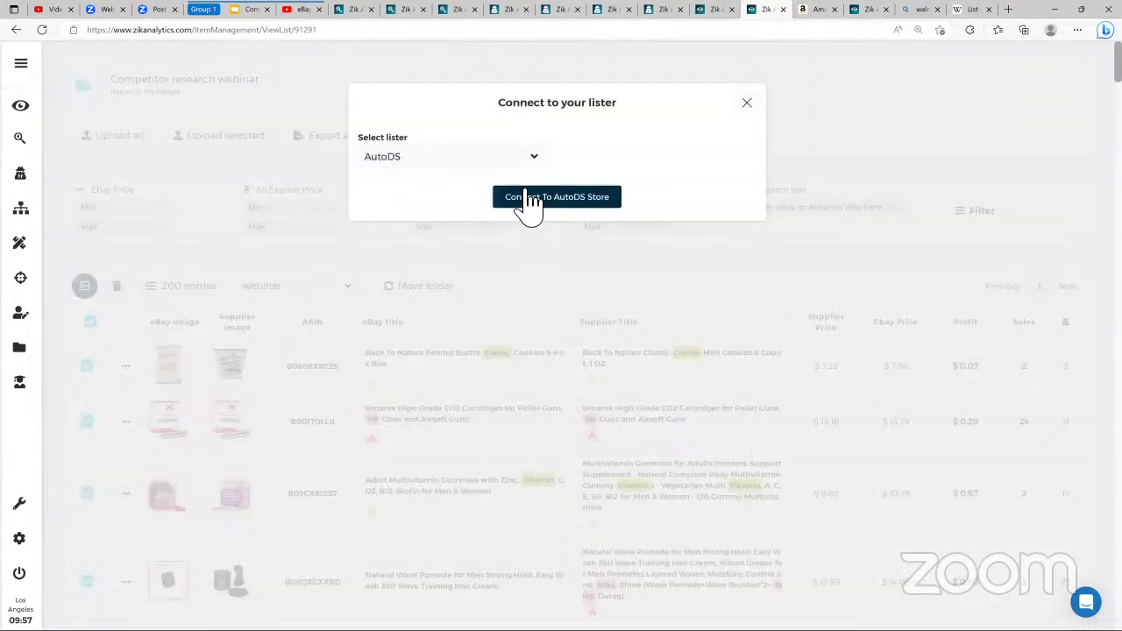
click(519, 196)
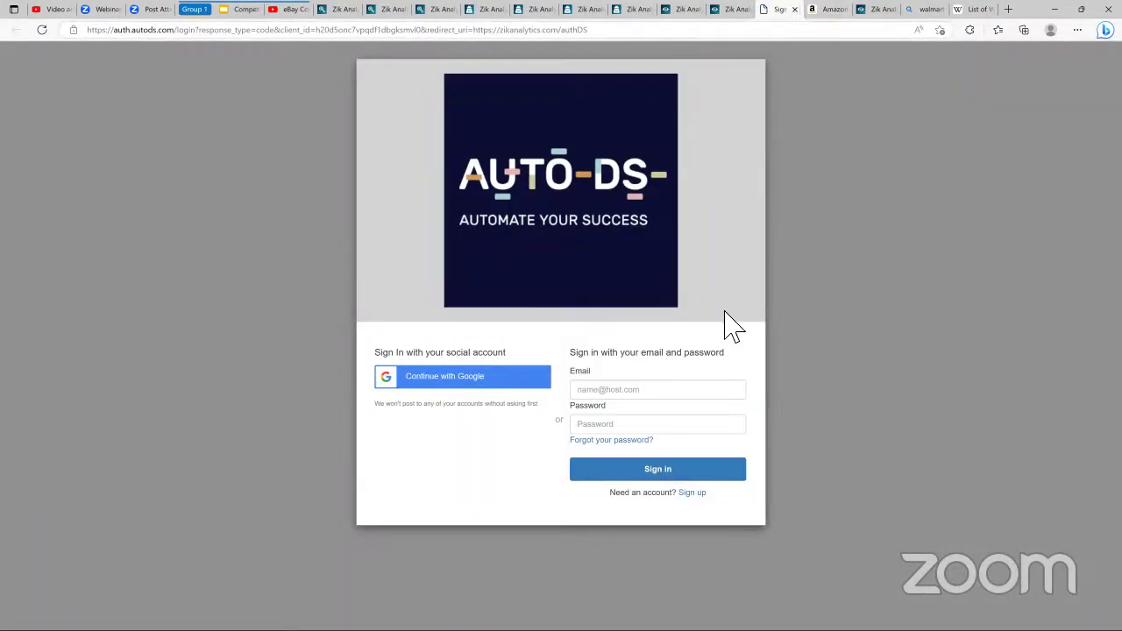
click(642, 424)
click(660, 389)
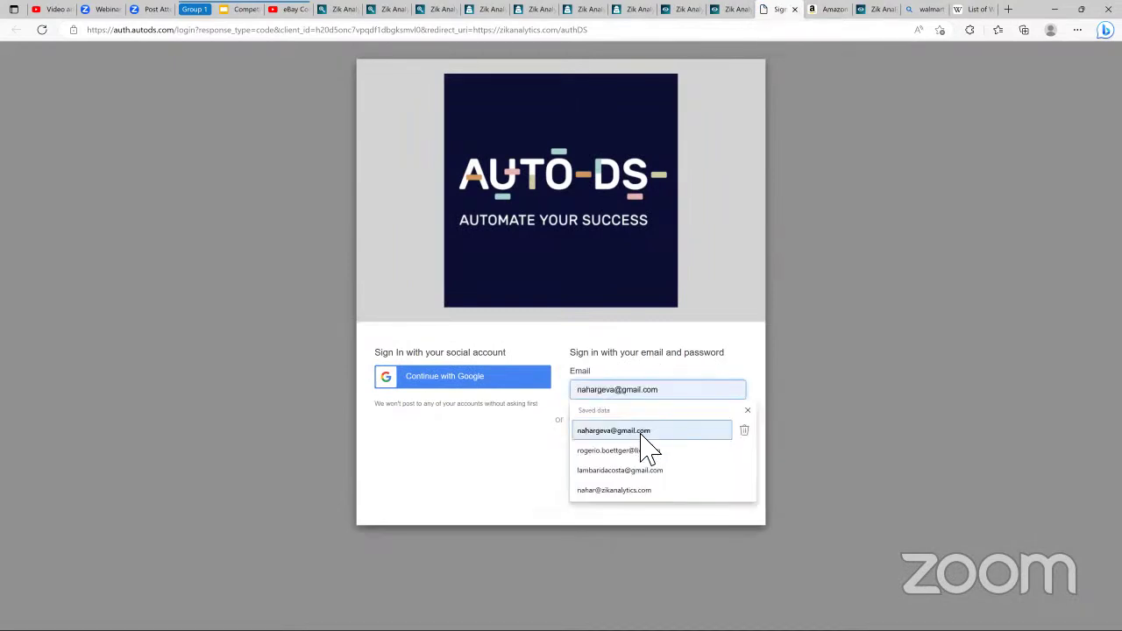
click(794, 8)
click(744, 102)
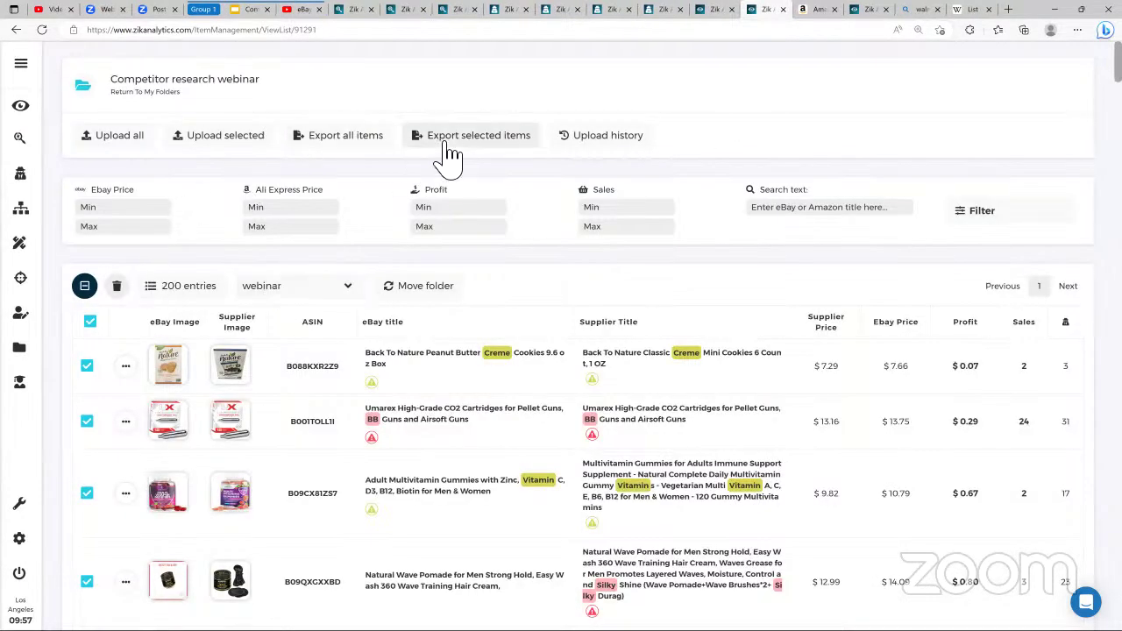
Step: Export all the folder's items with VeRO brands excluded, and switch to the Competitor Research Episode 3 presentation in Google Slides
click(321, 152)
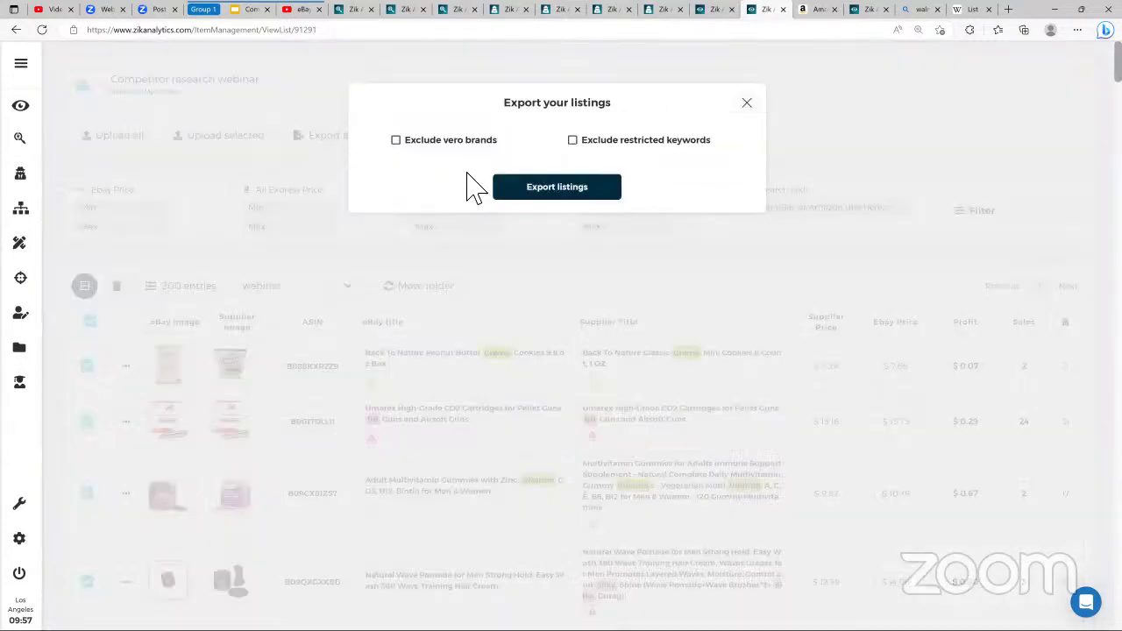
click(414, 145)
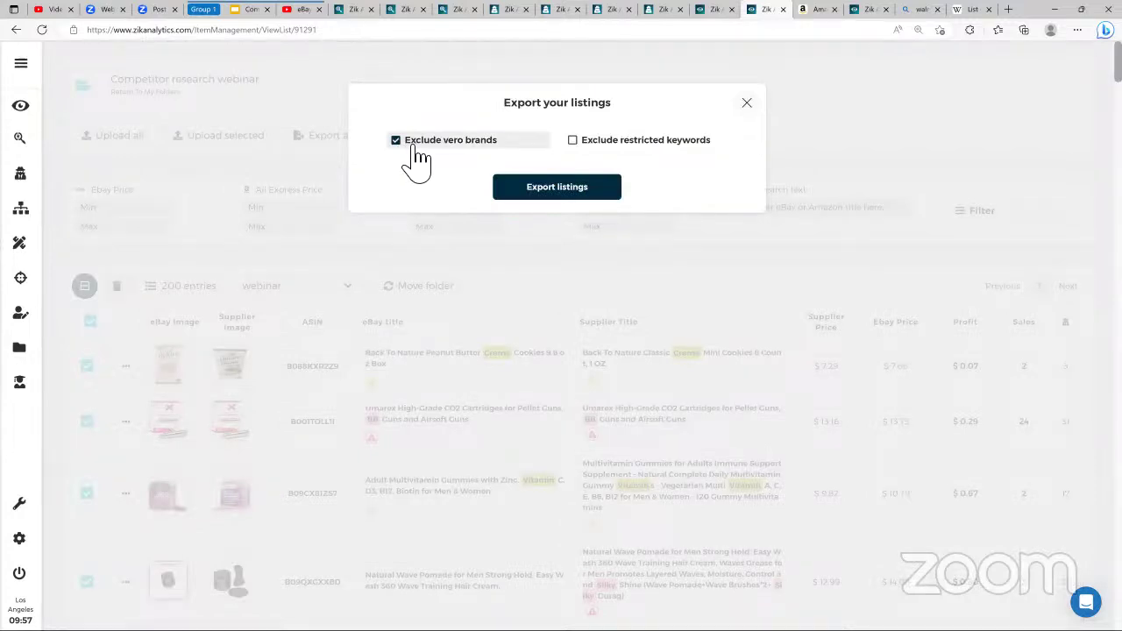
click(511, 191)
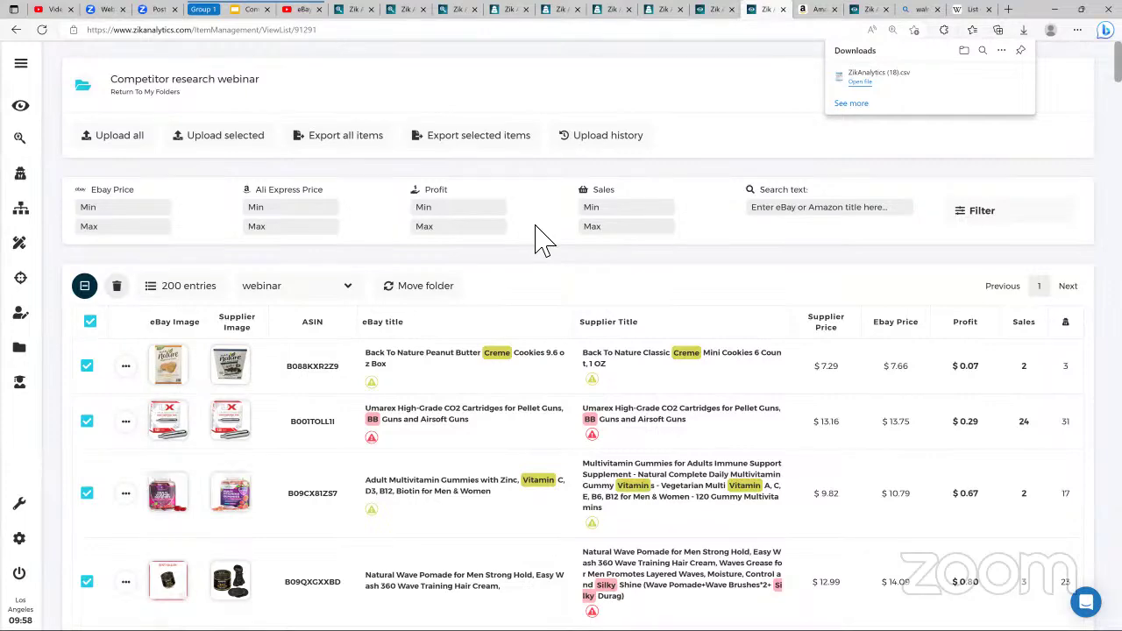
click(241, 10)
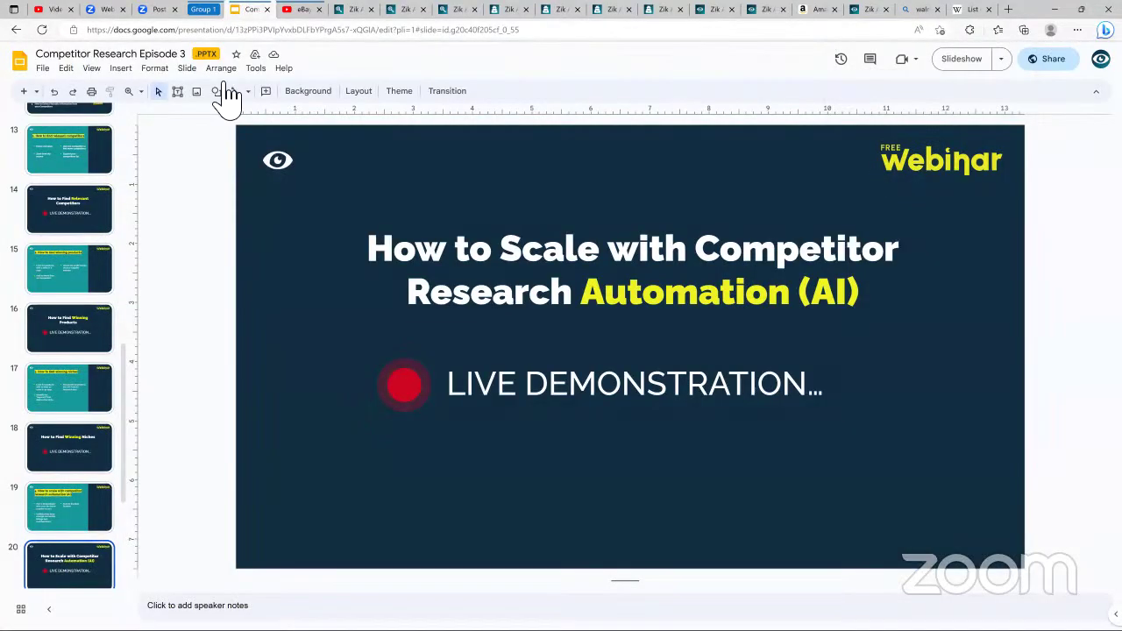